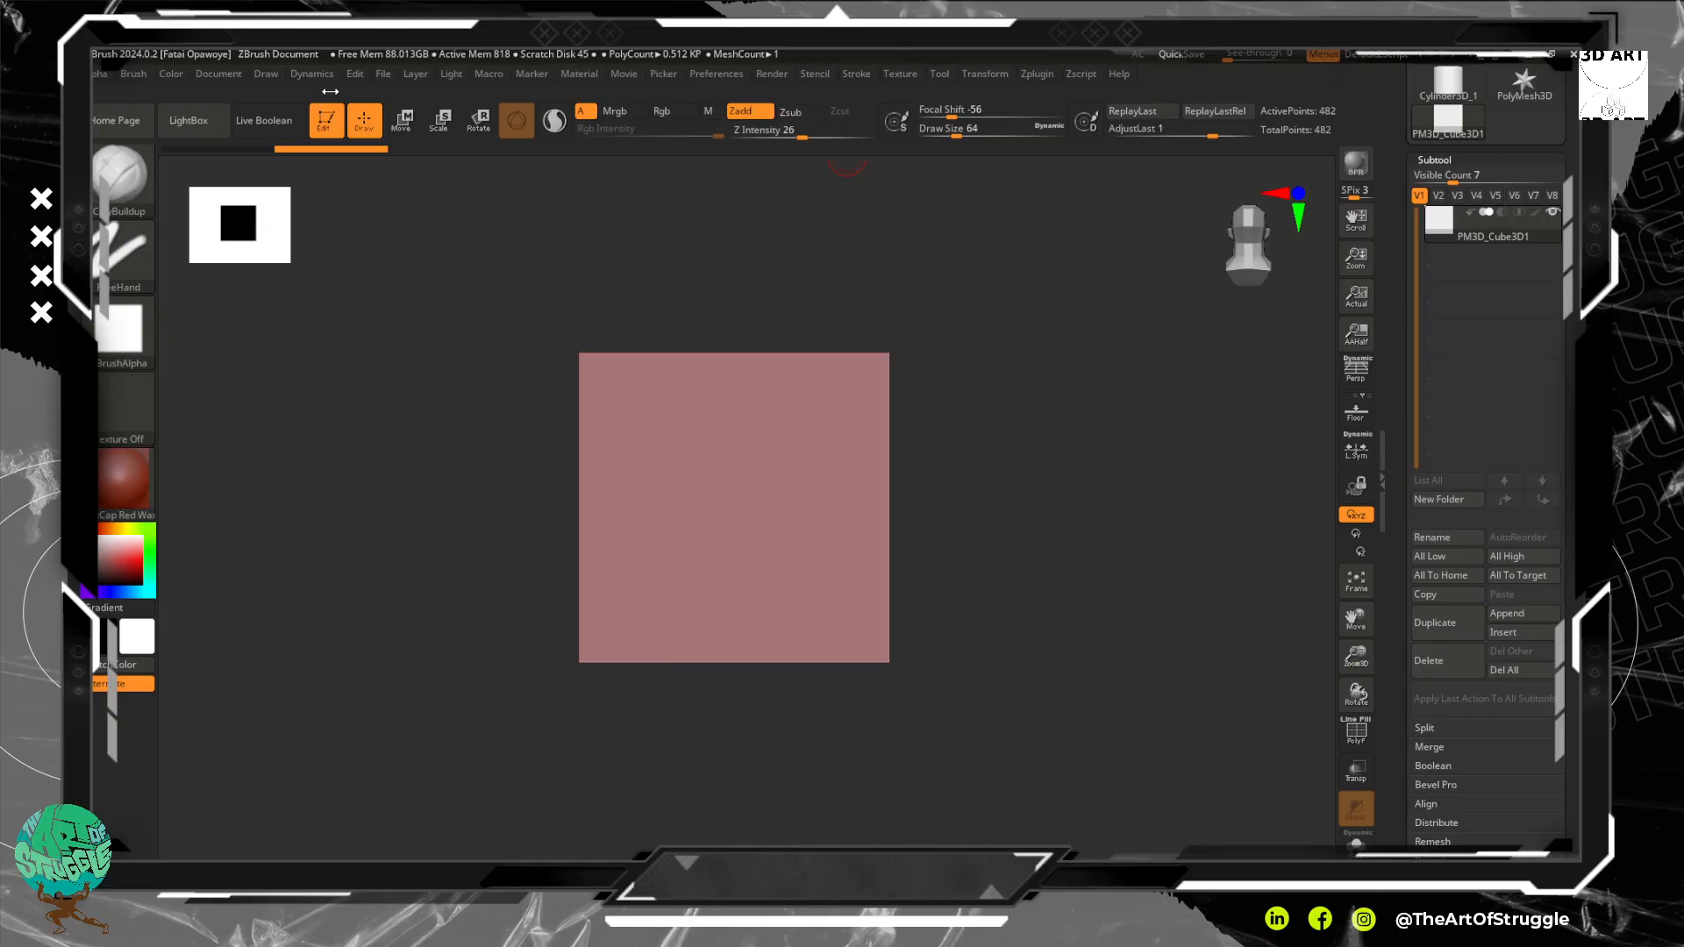
click(909, 79)
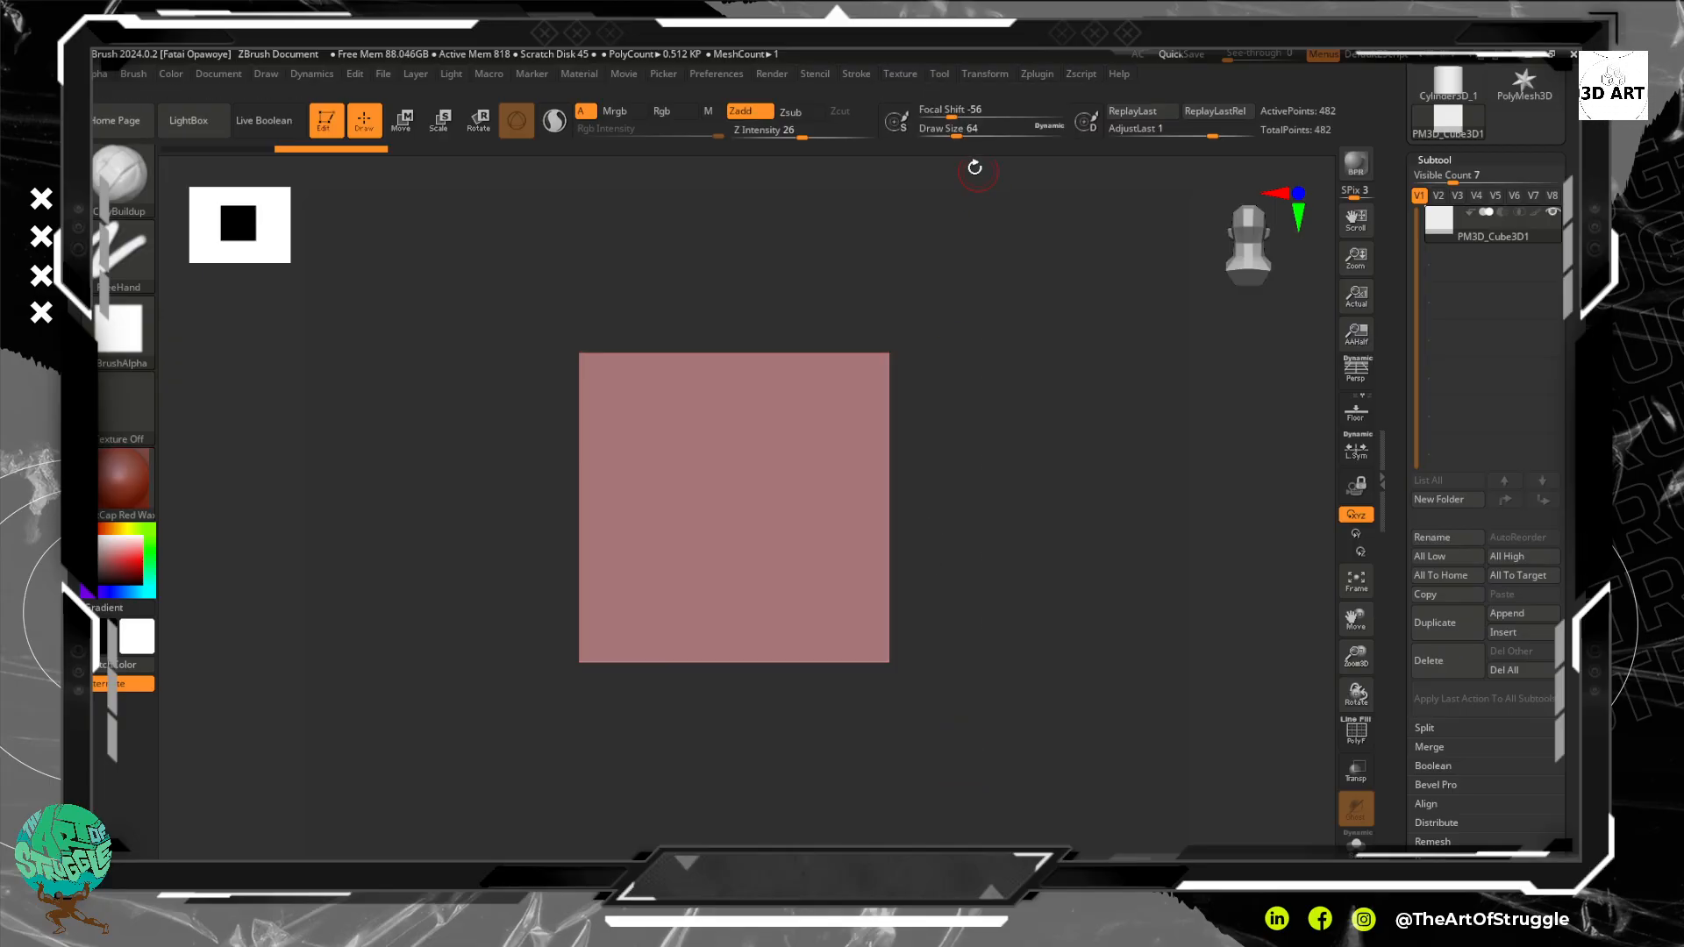
click(906, 78)
click(963, 719)
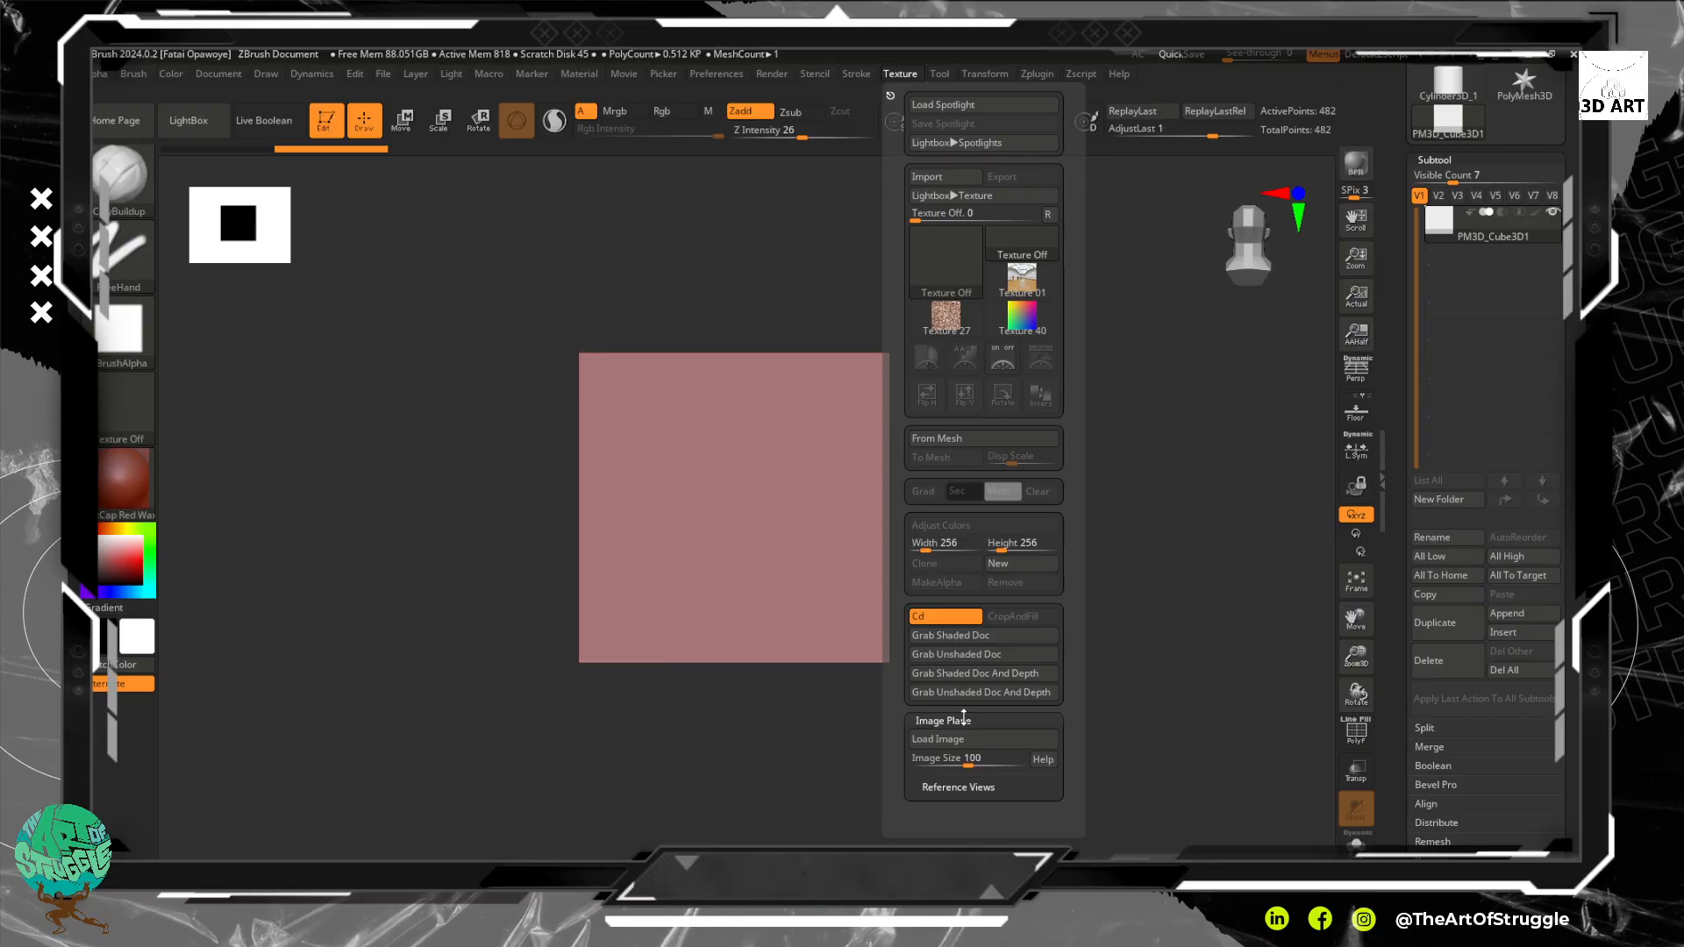
click(969, 741)
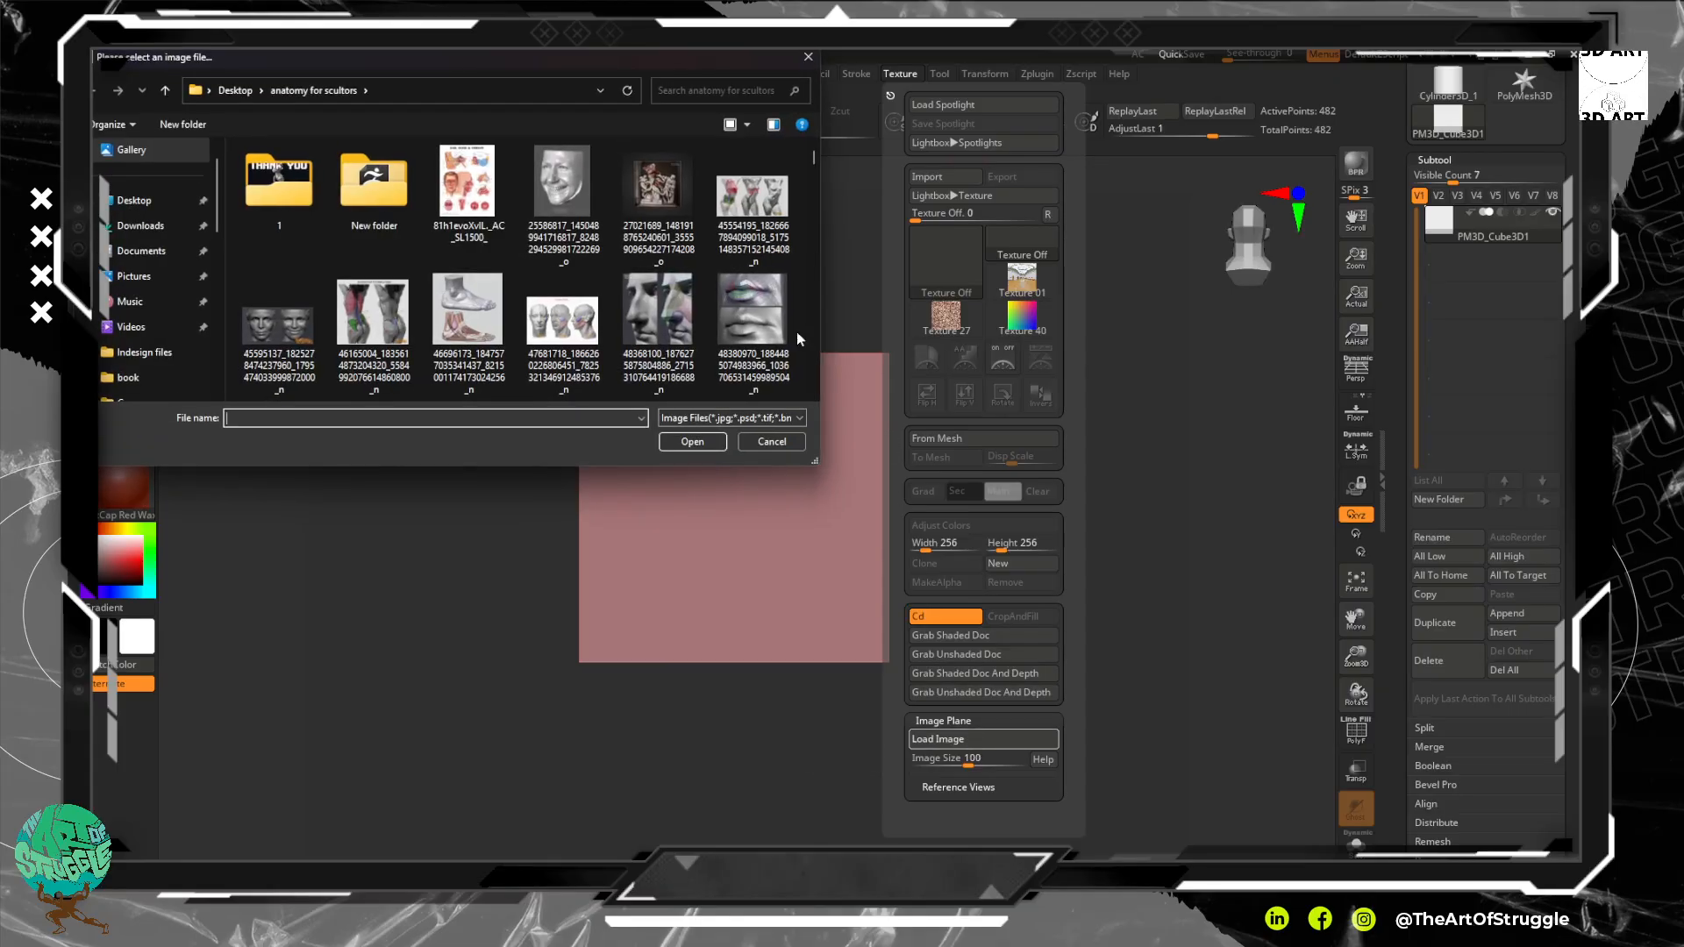
mouse_move(813, 160)
mouse_down()
mouse_move(814, 281)
mouse_move(814, 199)
mouse_up()
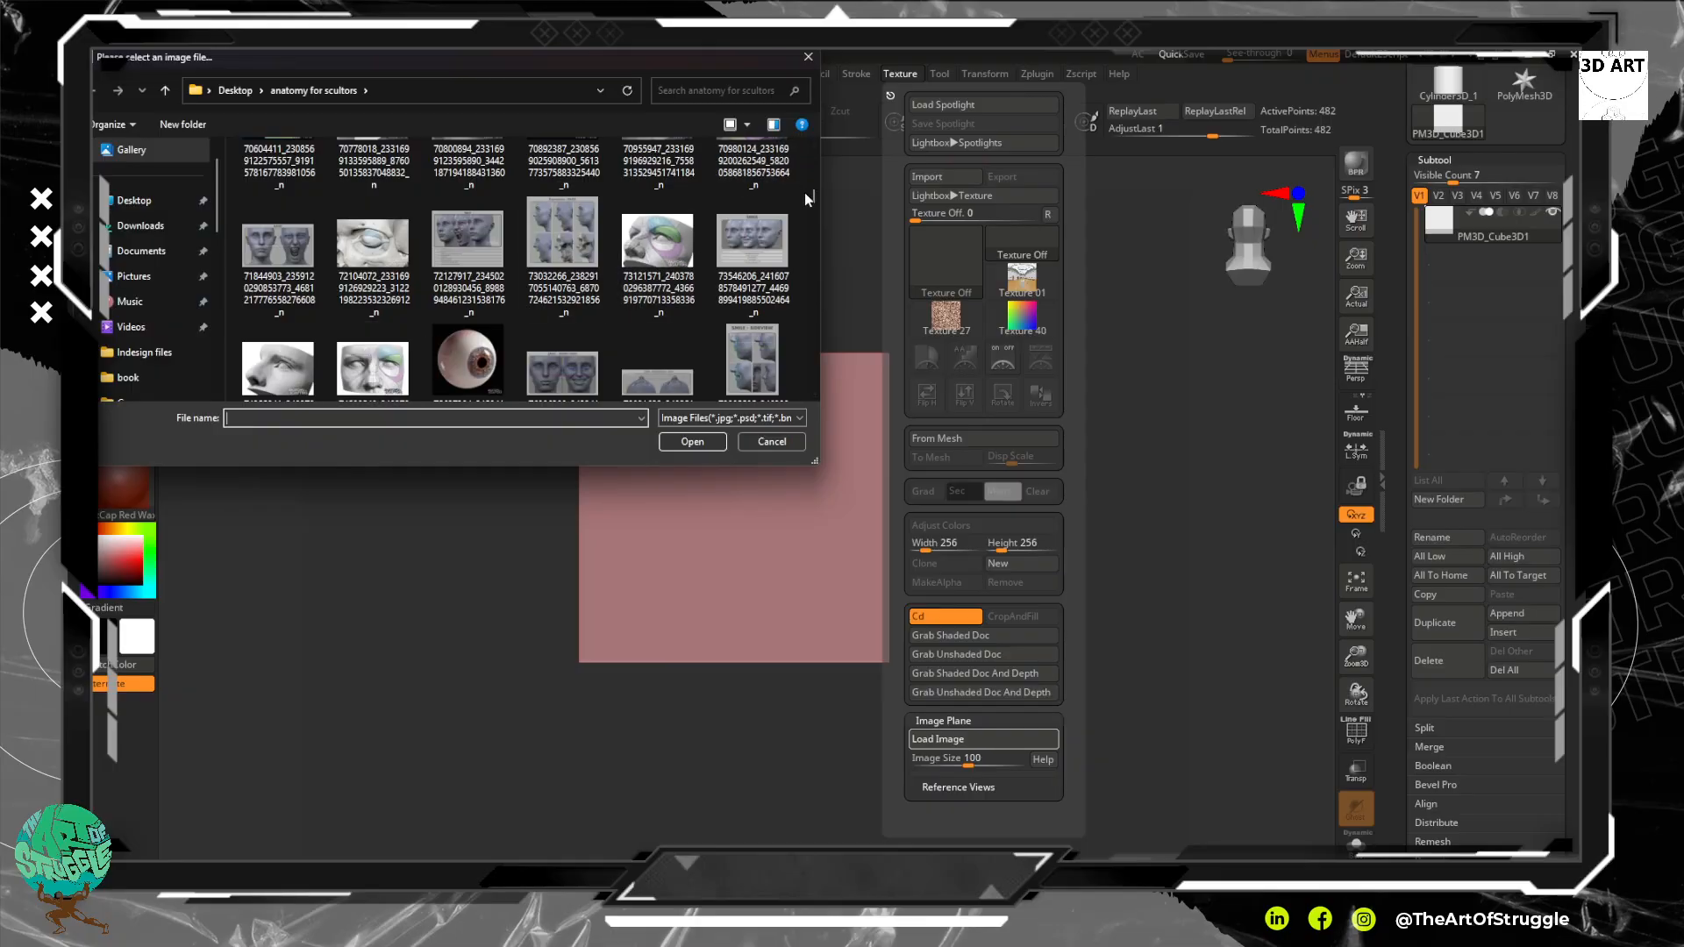
drag(813, 198, 814, 158)
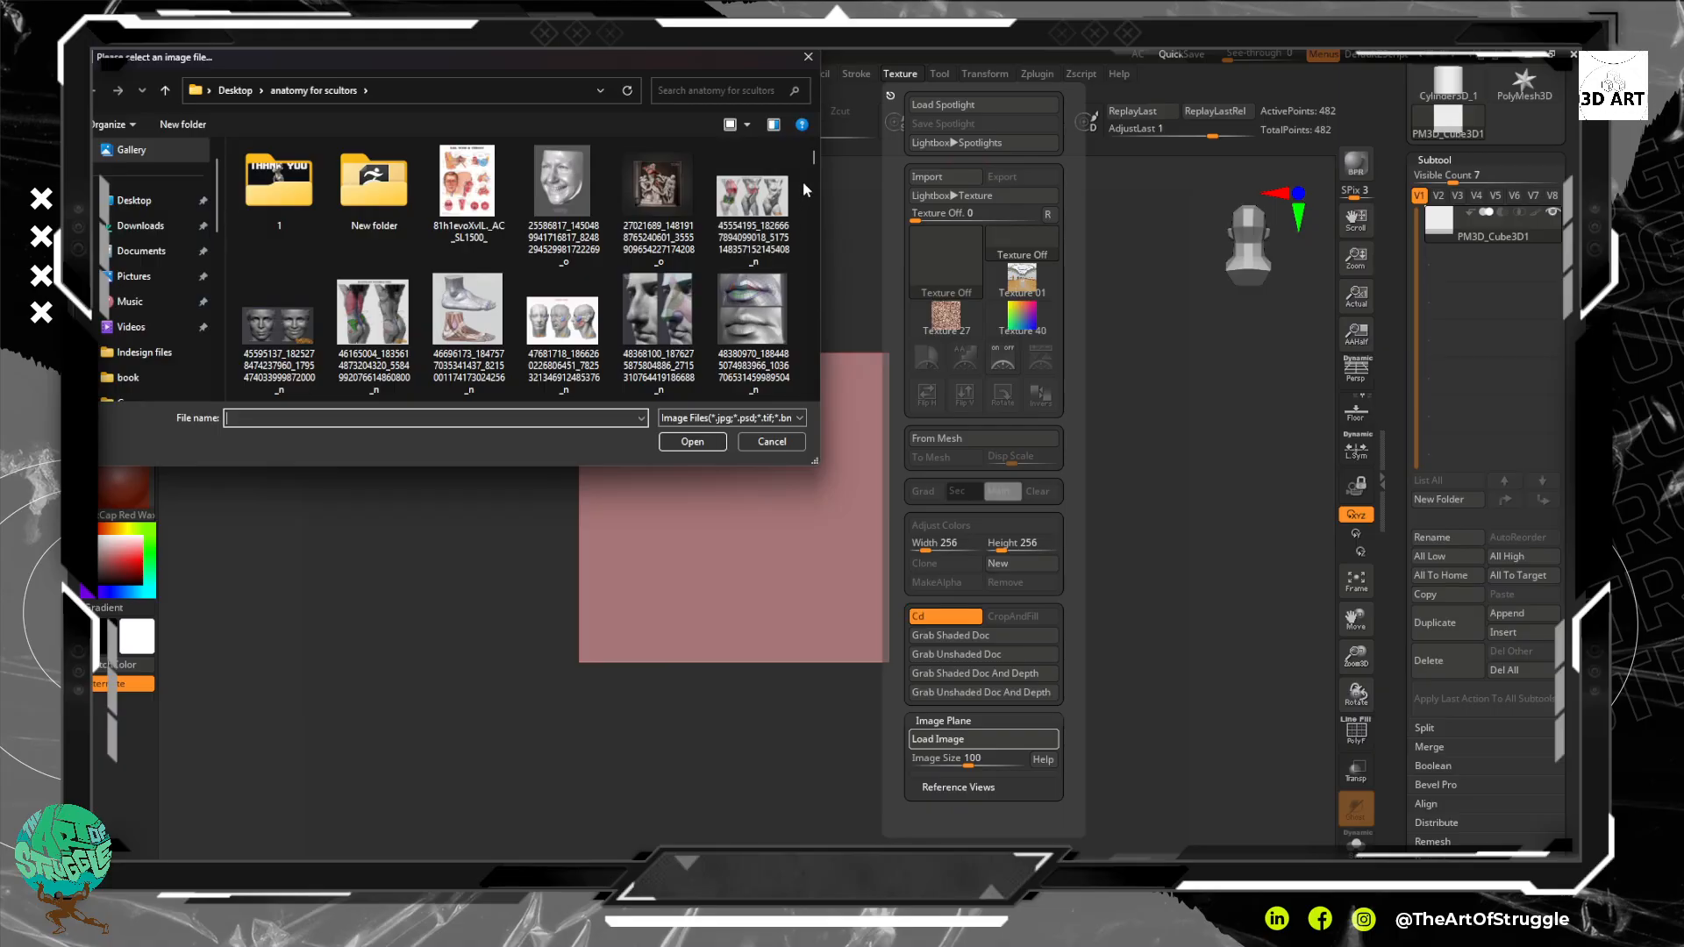
drag(814, 159, 815, 232)
drag(824, 456, 1067, 691)
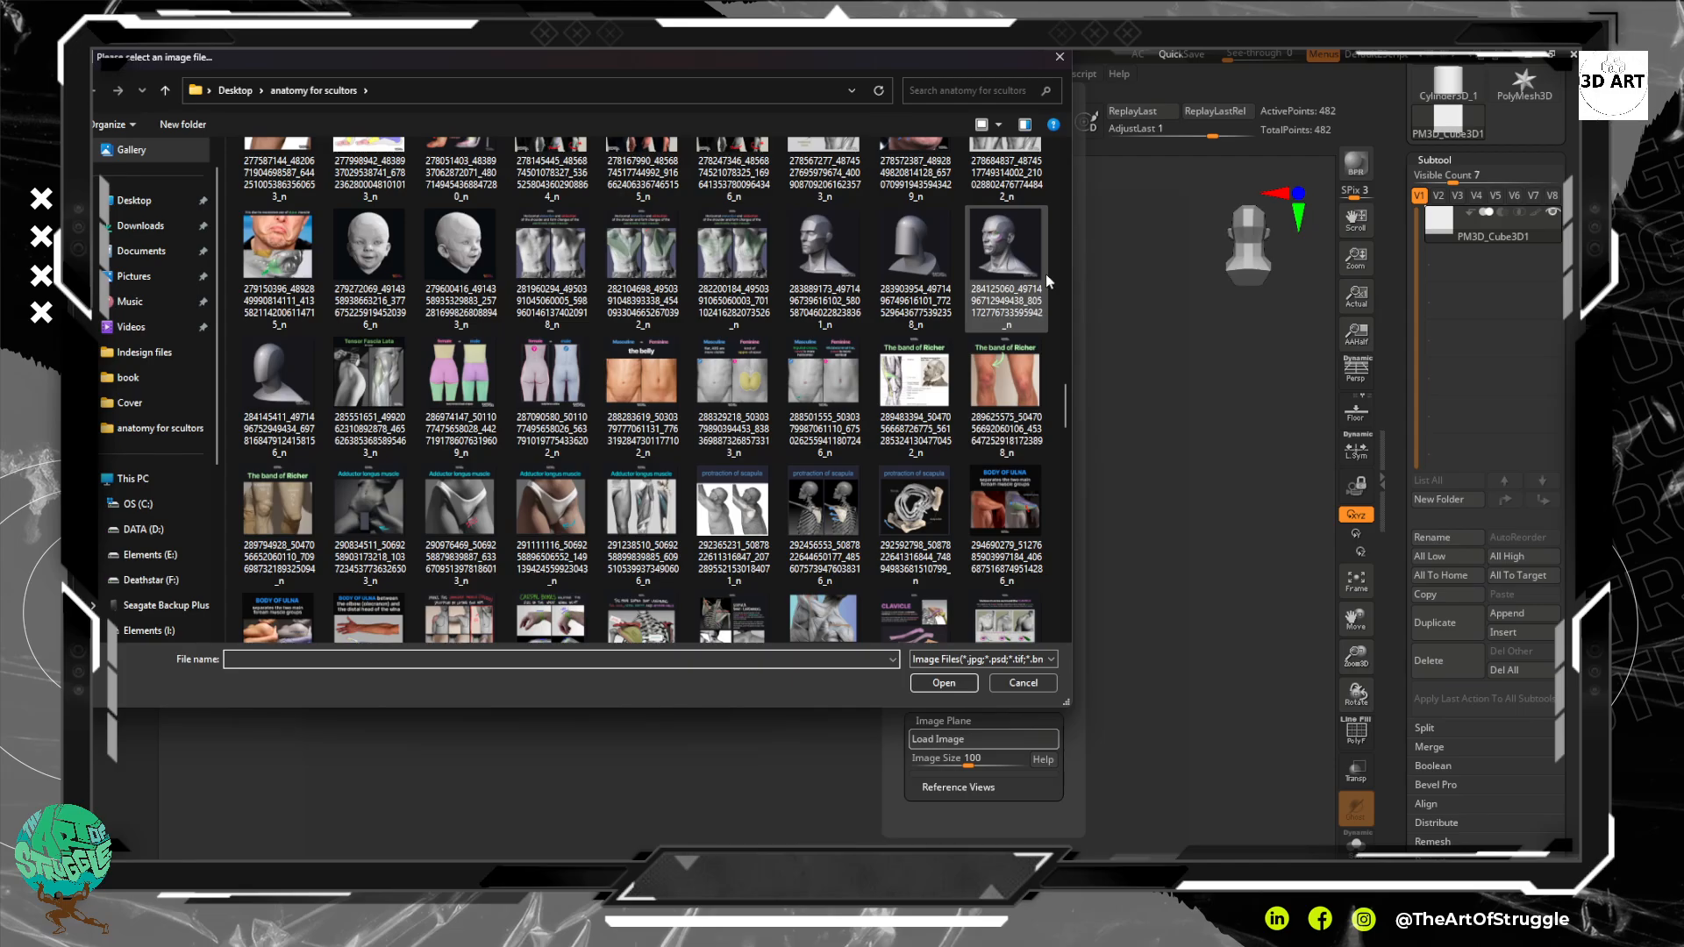
drag(1070, 410, 1063, 207)
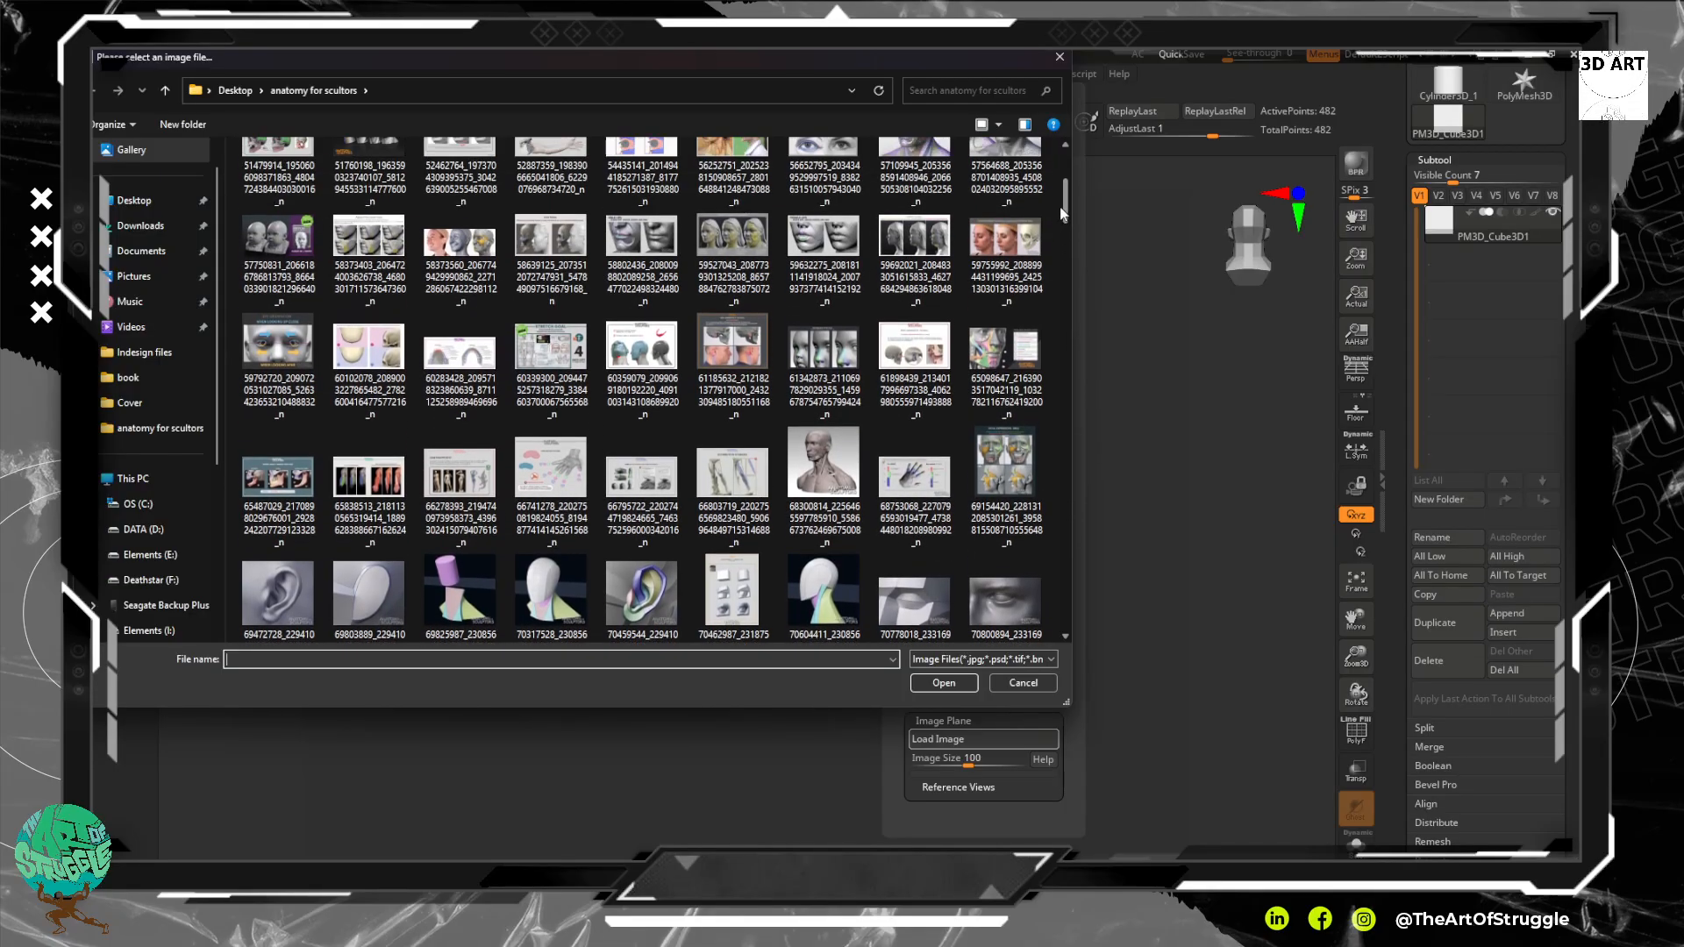
drag(1063, 211, 1061, 179)
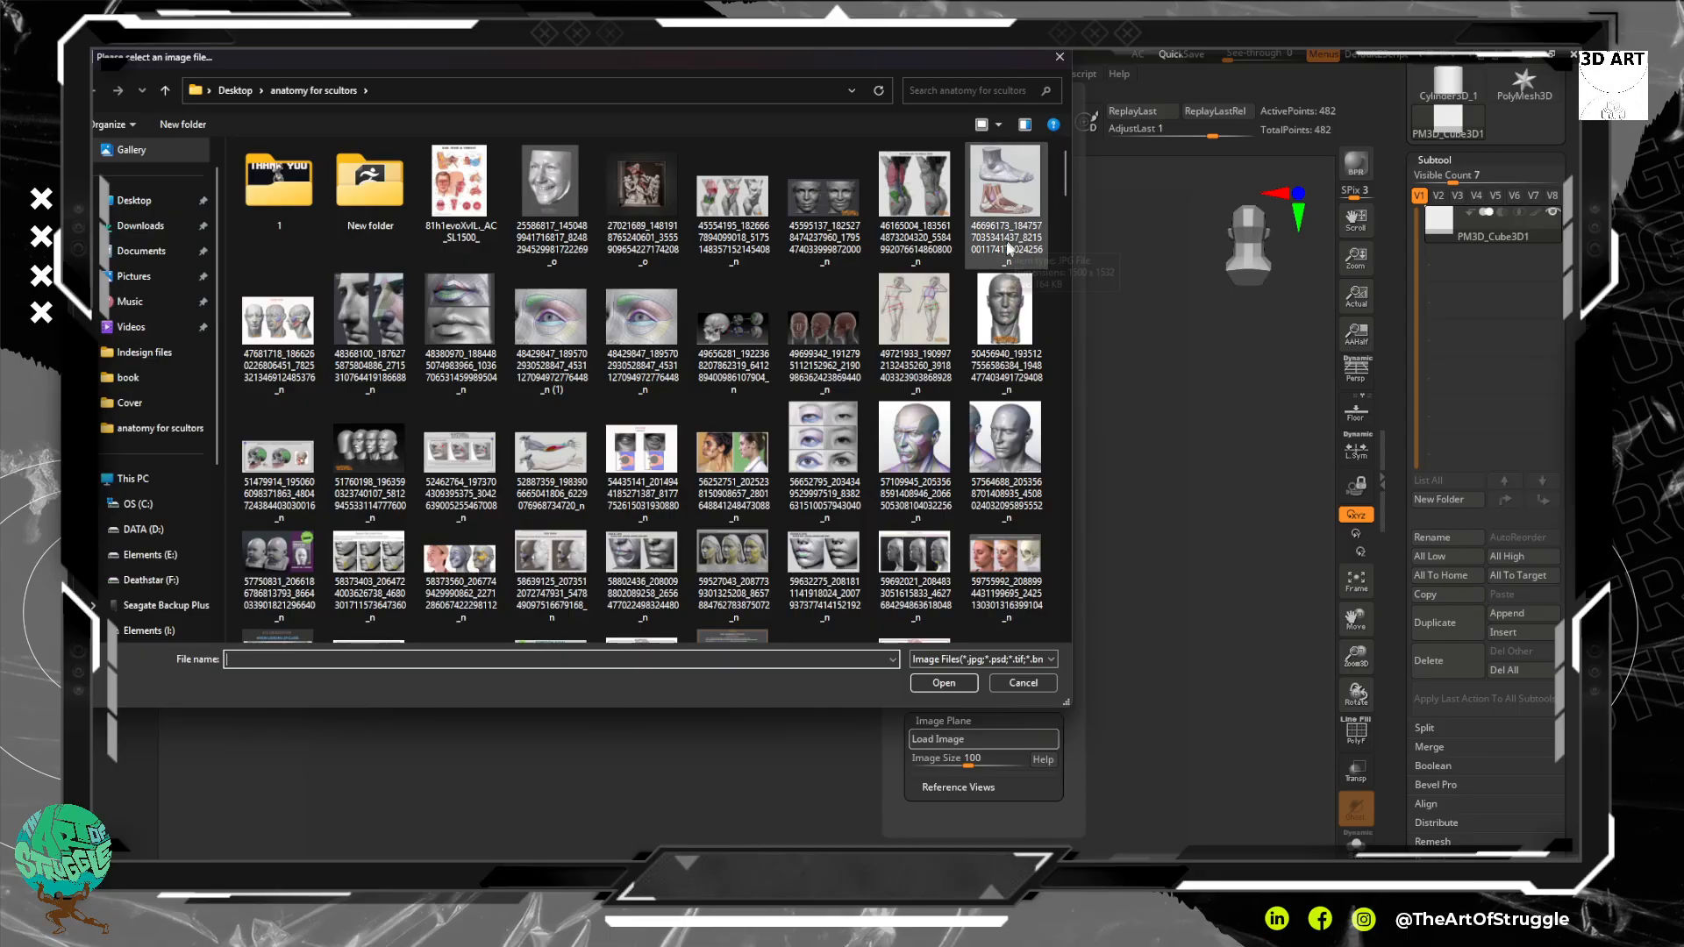
click(383, 321)
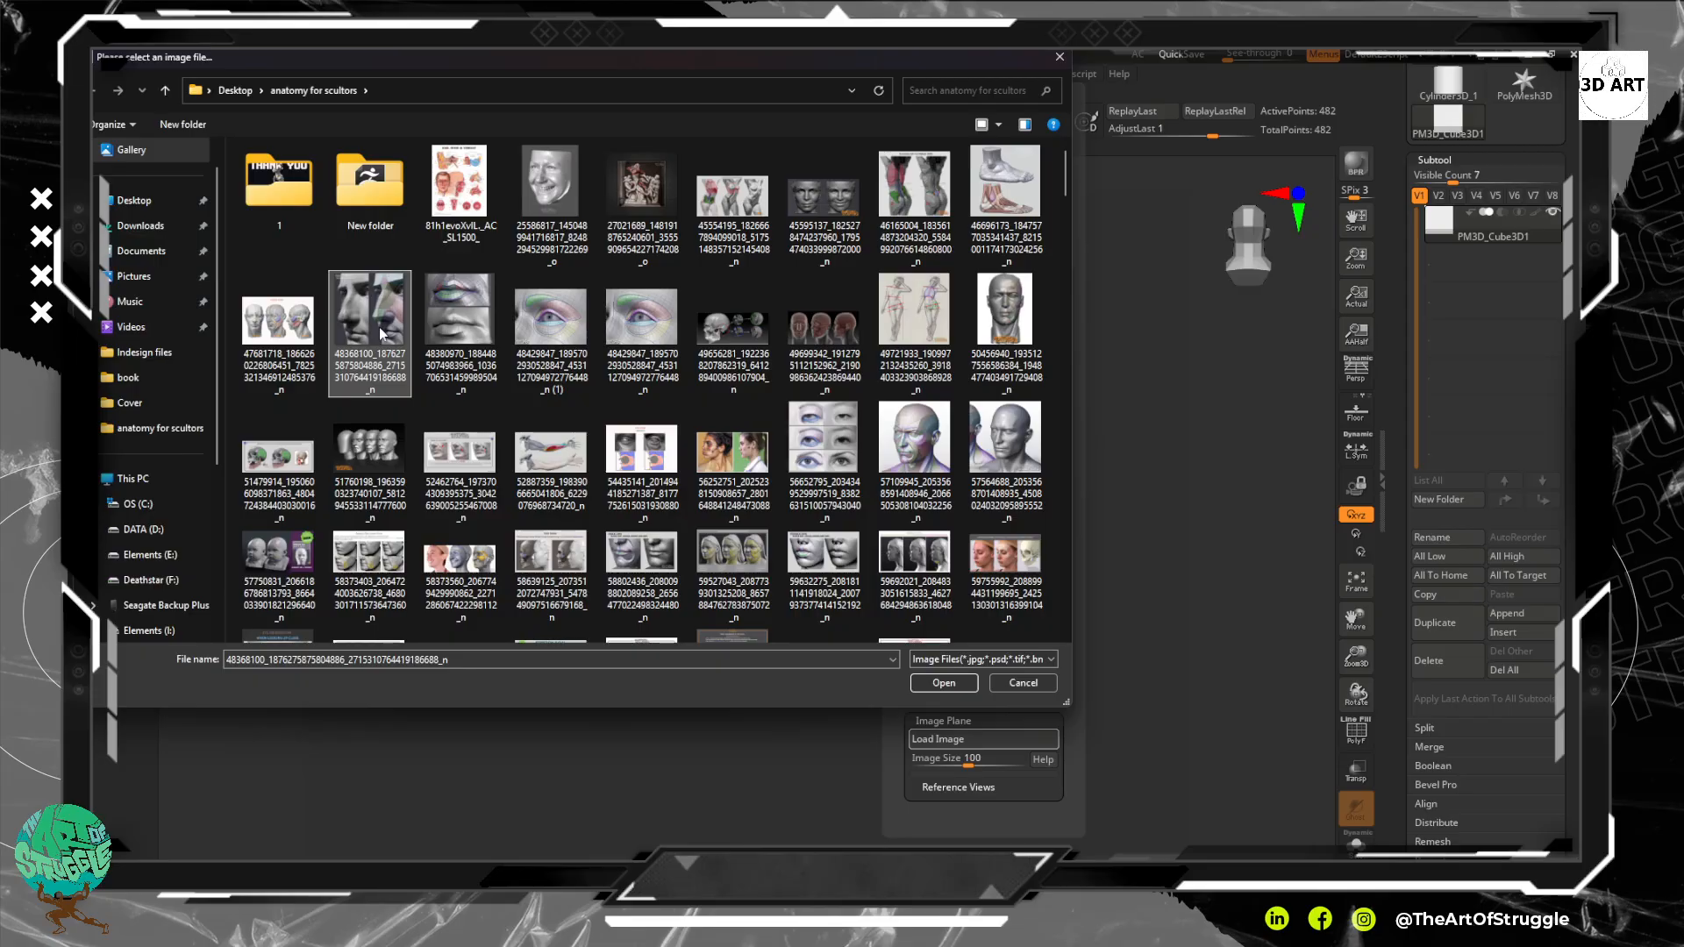
double_click(383, 333)
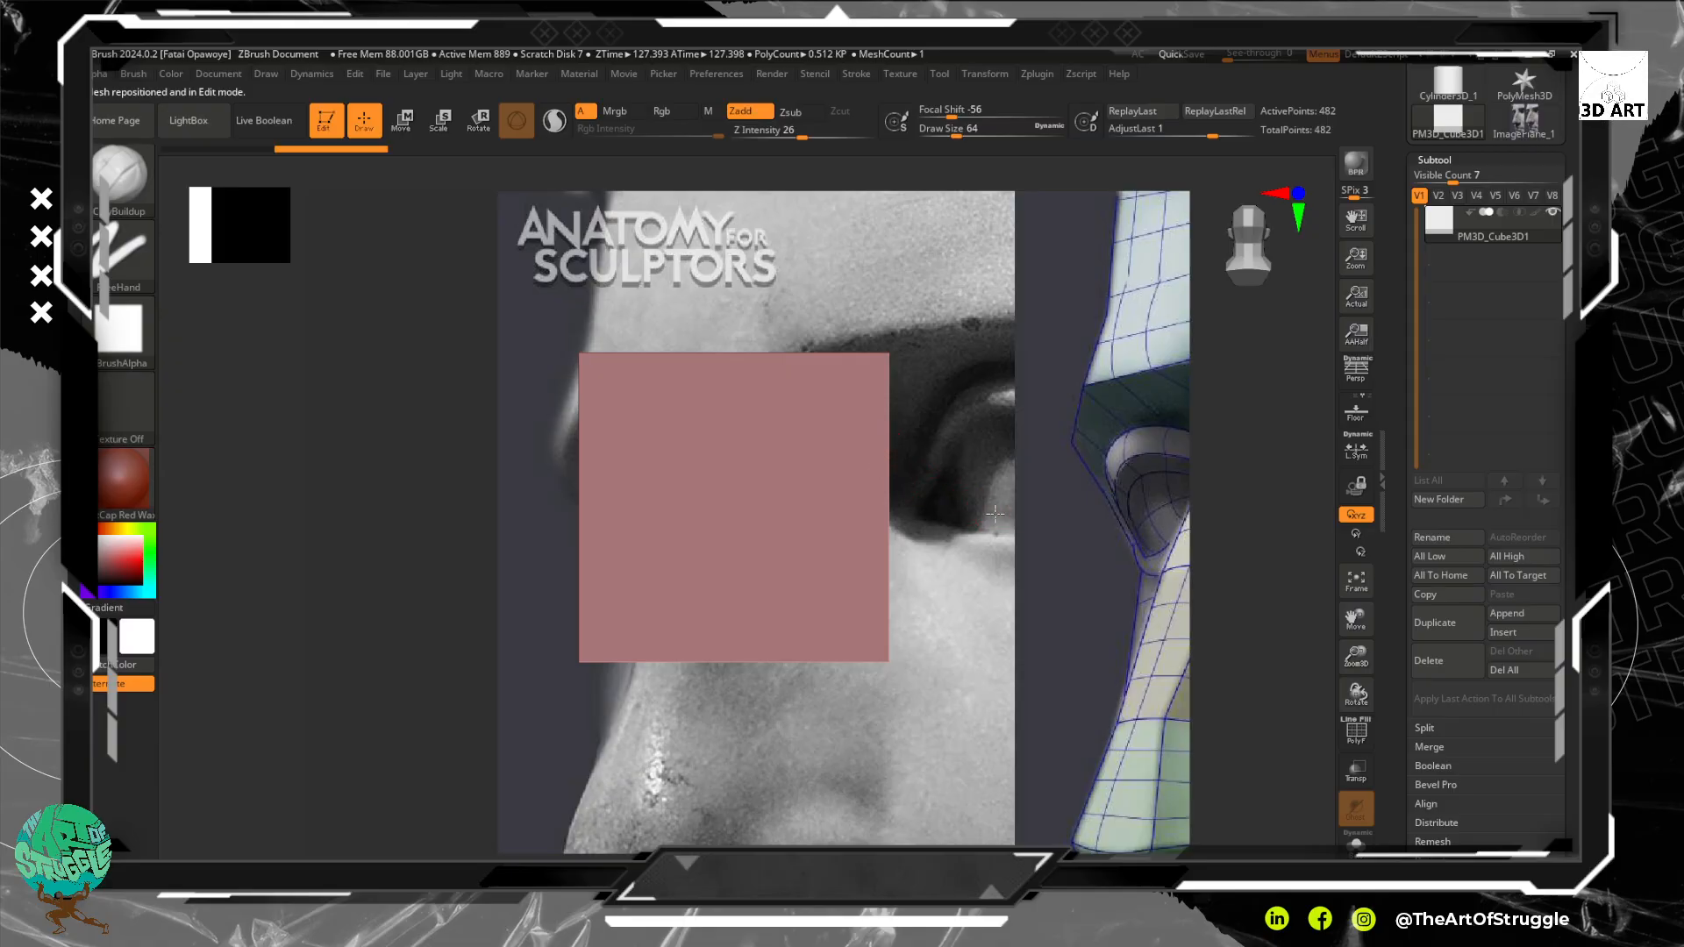
mouse_move(995, 515)
alt+mouse_down()
mouse_move(949, 509)
mouse_move(978, 507)
alt+mouse_up()
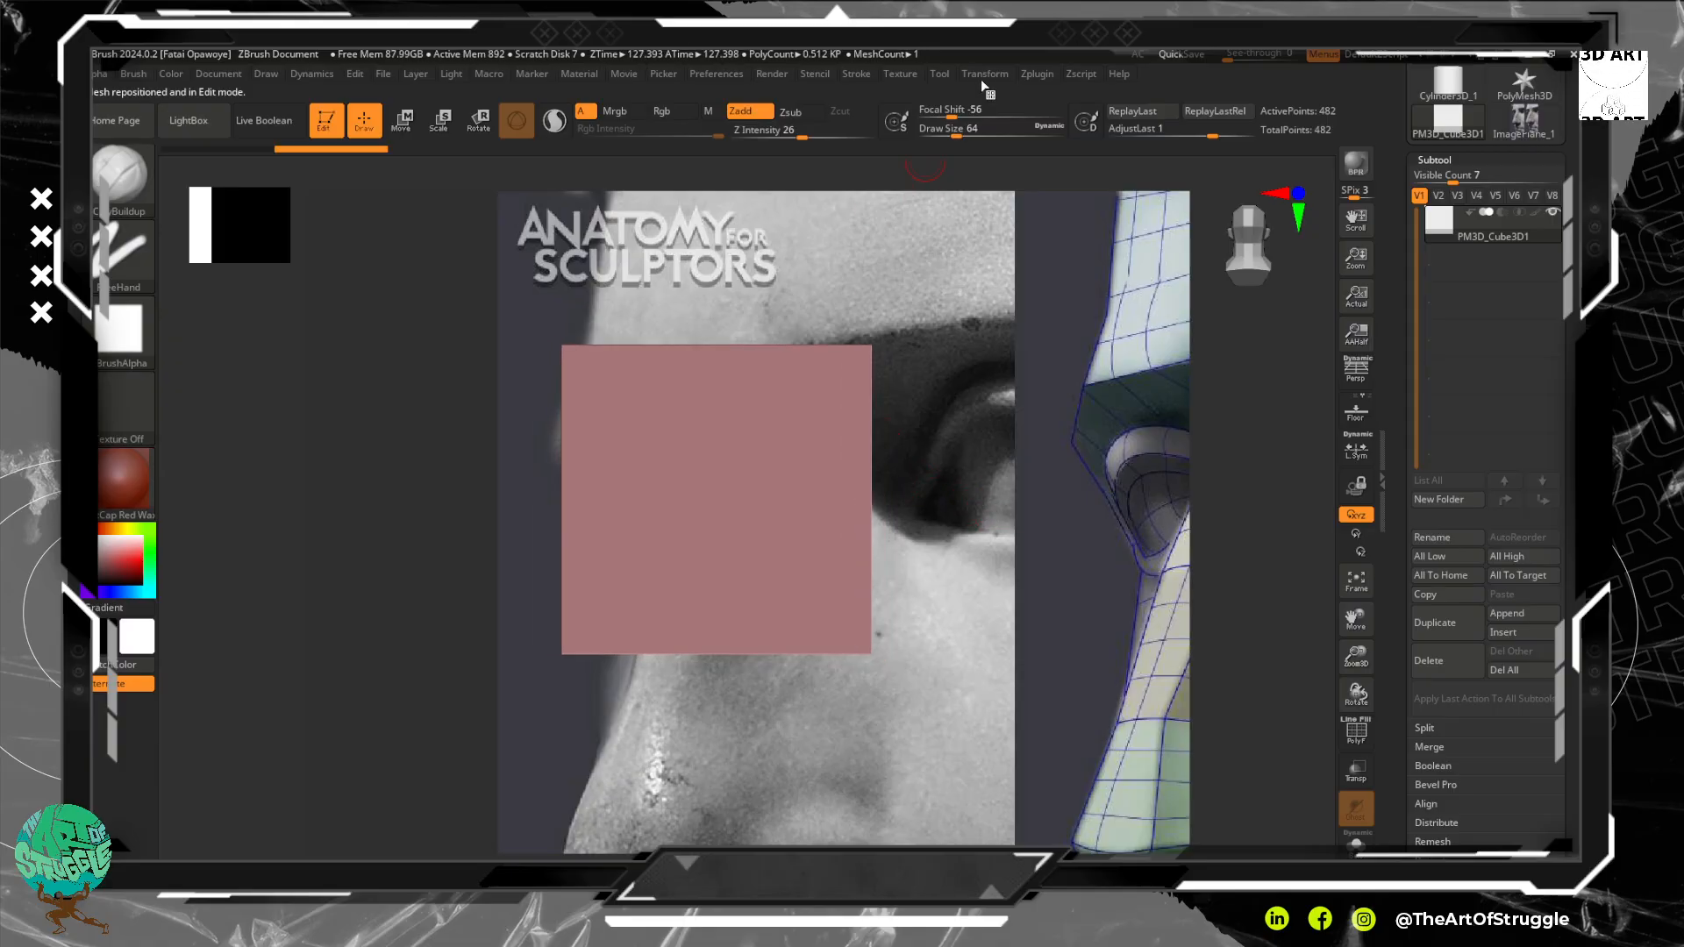
Set the image plane's size to 87.41304 and reload the nose reference image
click(896, 75)
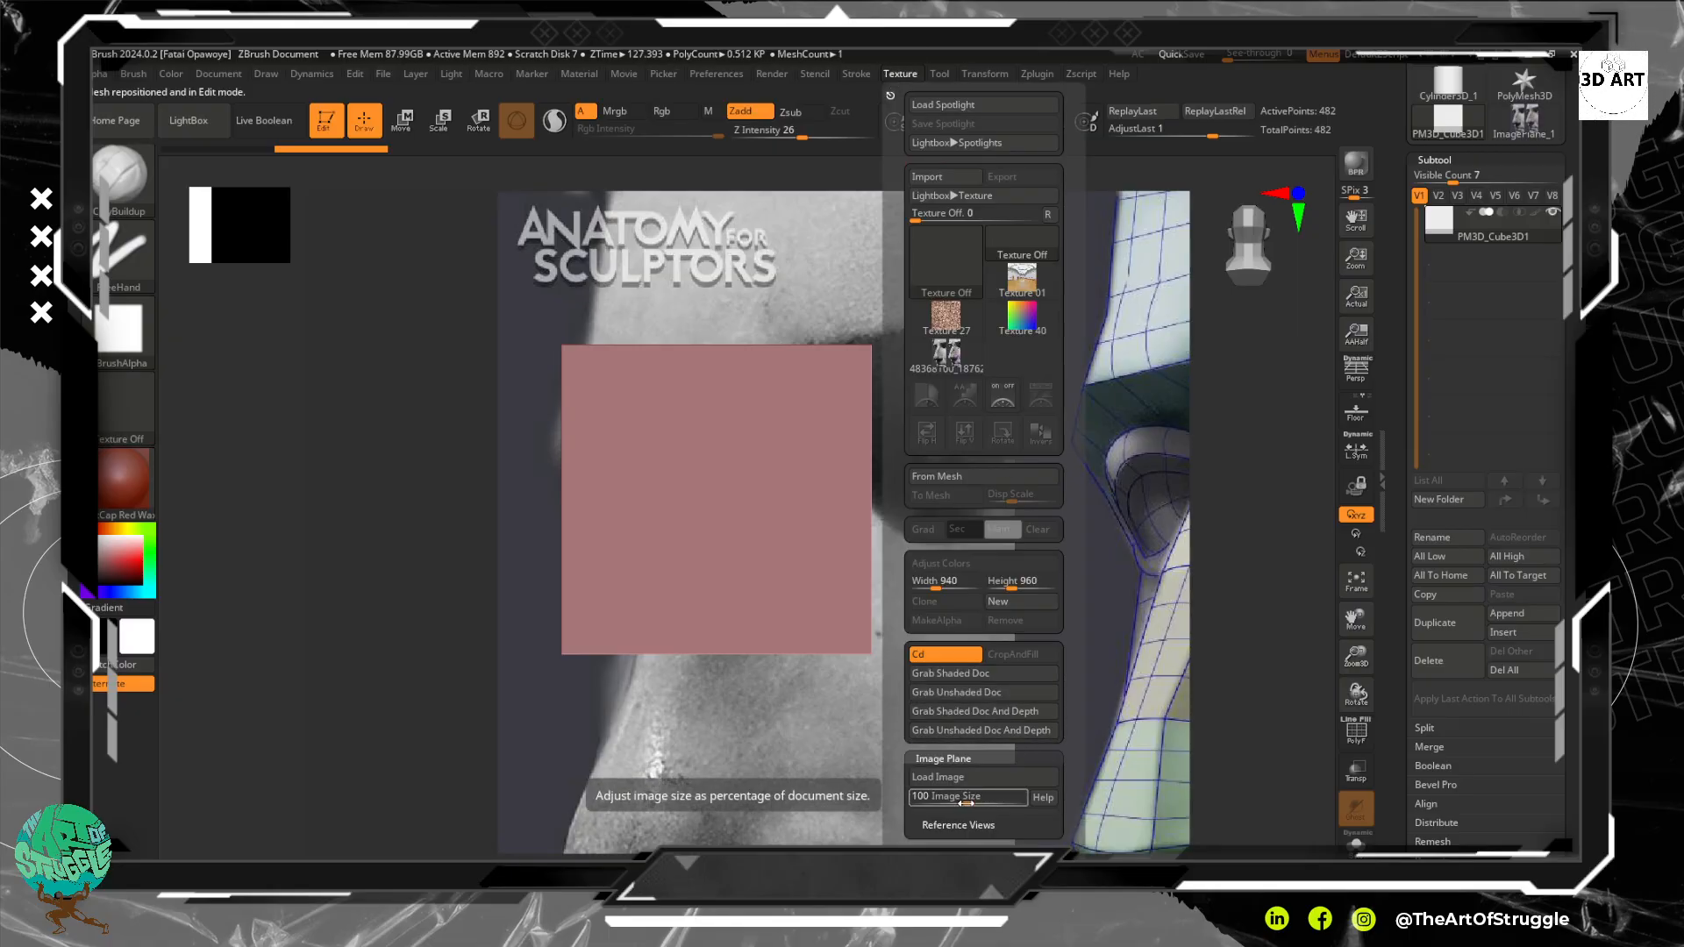
drag(965, 802, 962, 803)
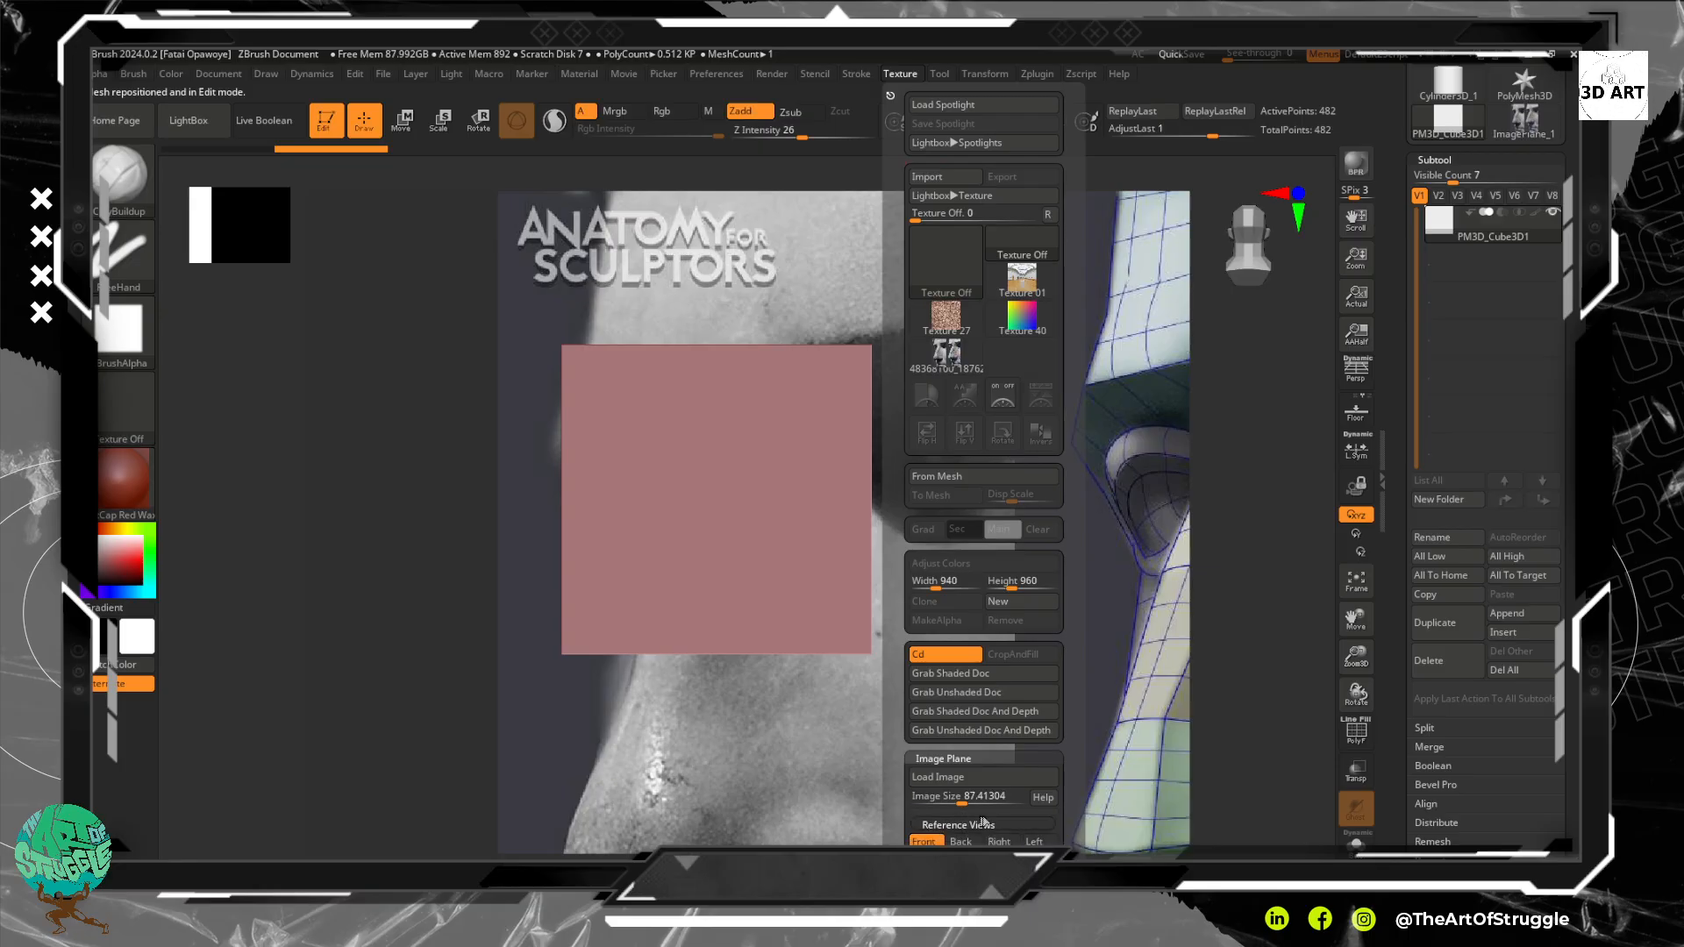
click(988, 779)
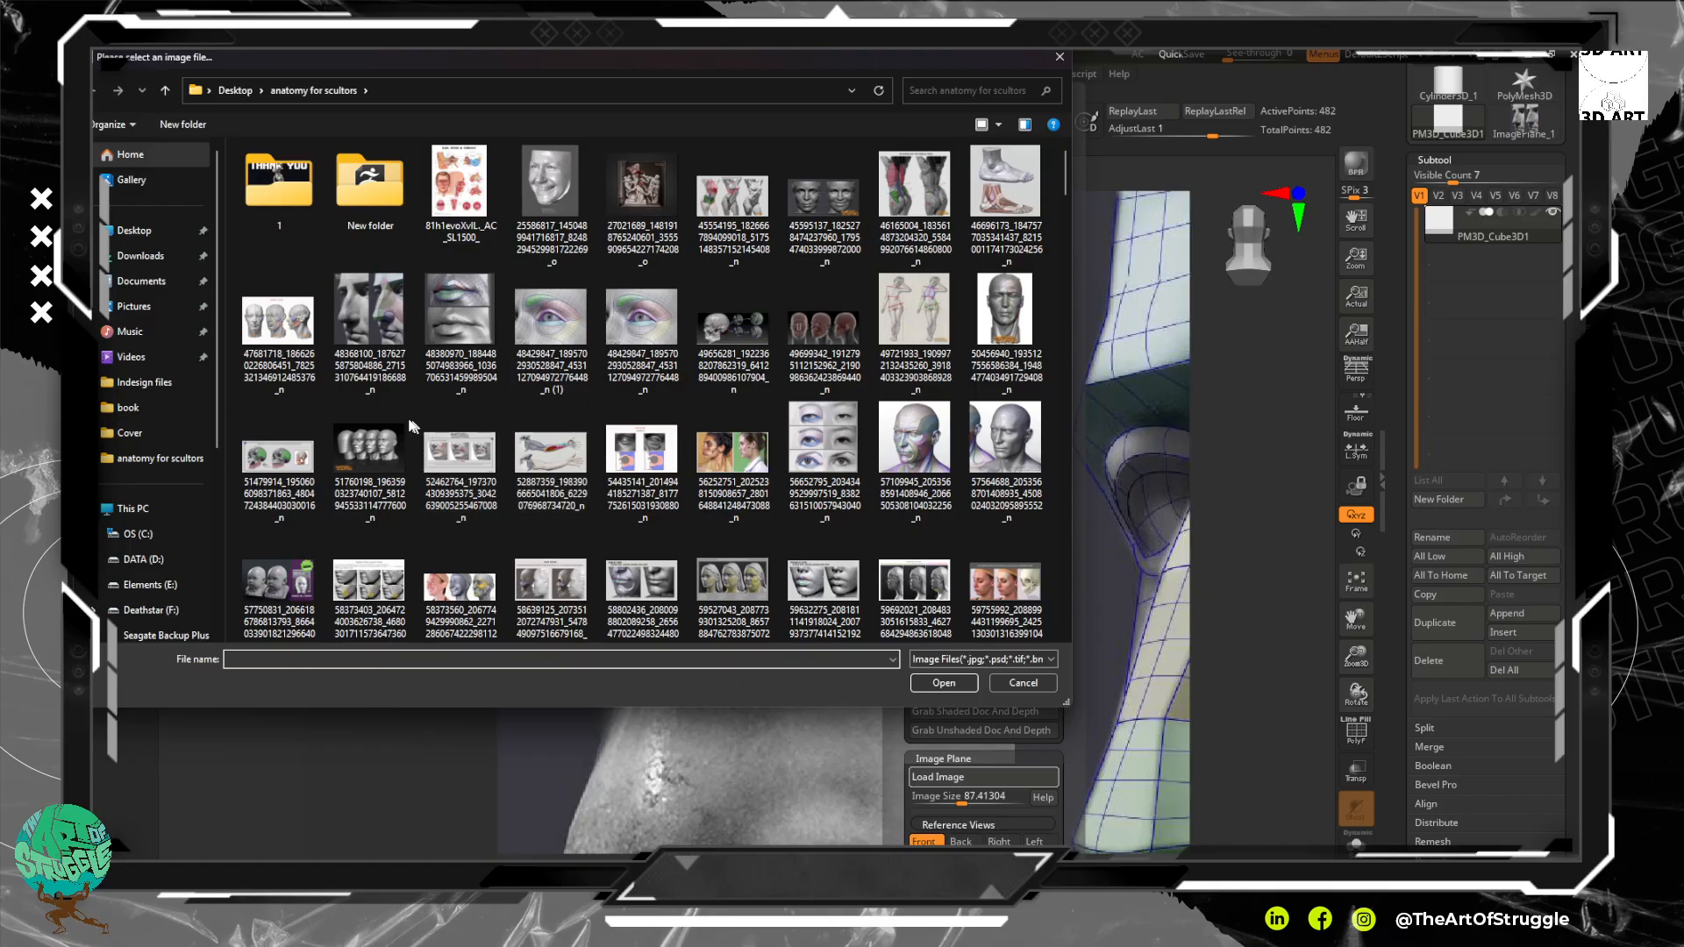
double_click(379, 321)
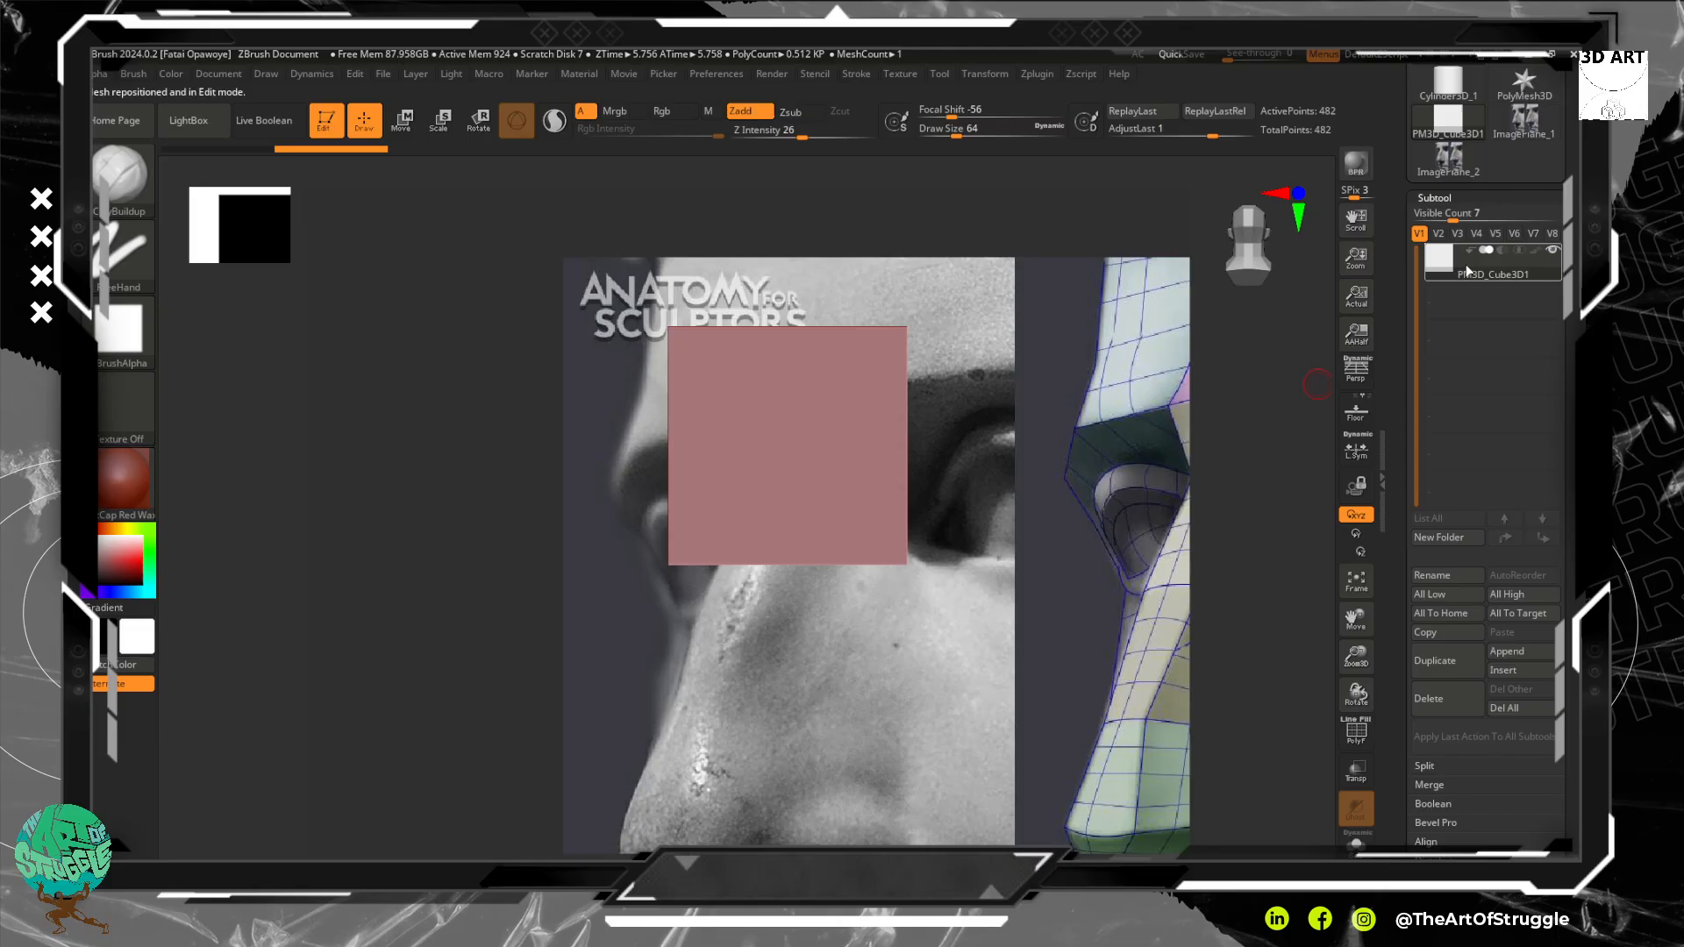
Recall the Front reference view and reload the nose reference image at an image size of 62.22911
click(903, 75)
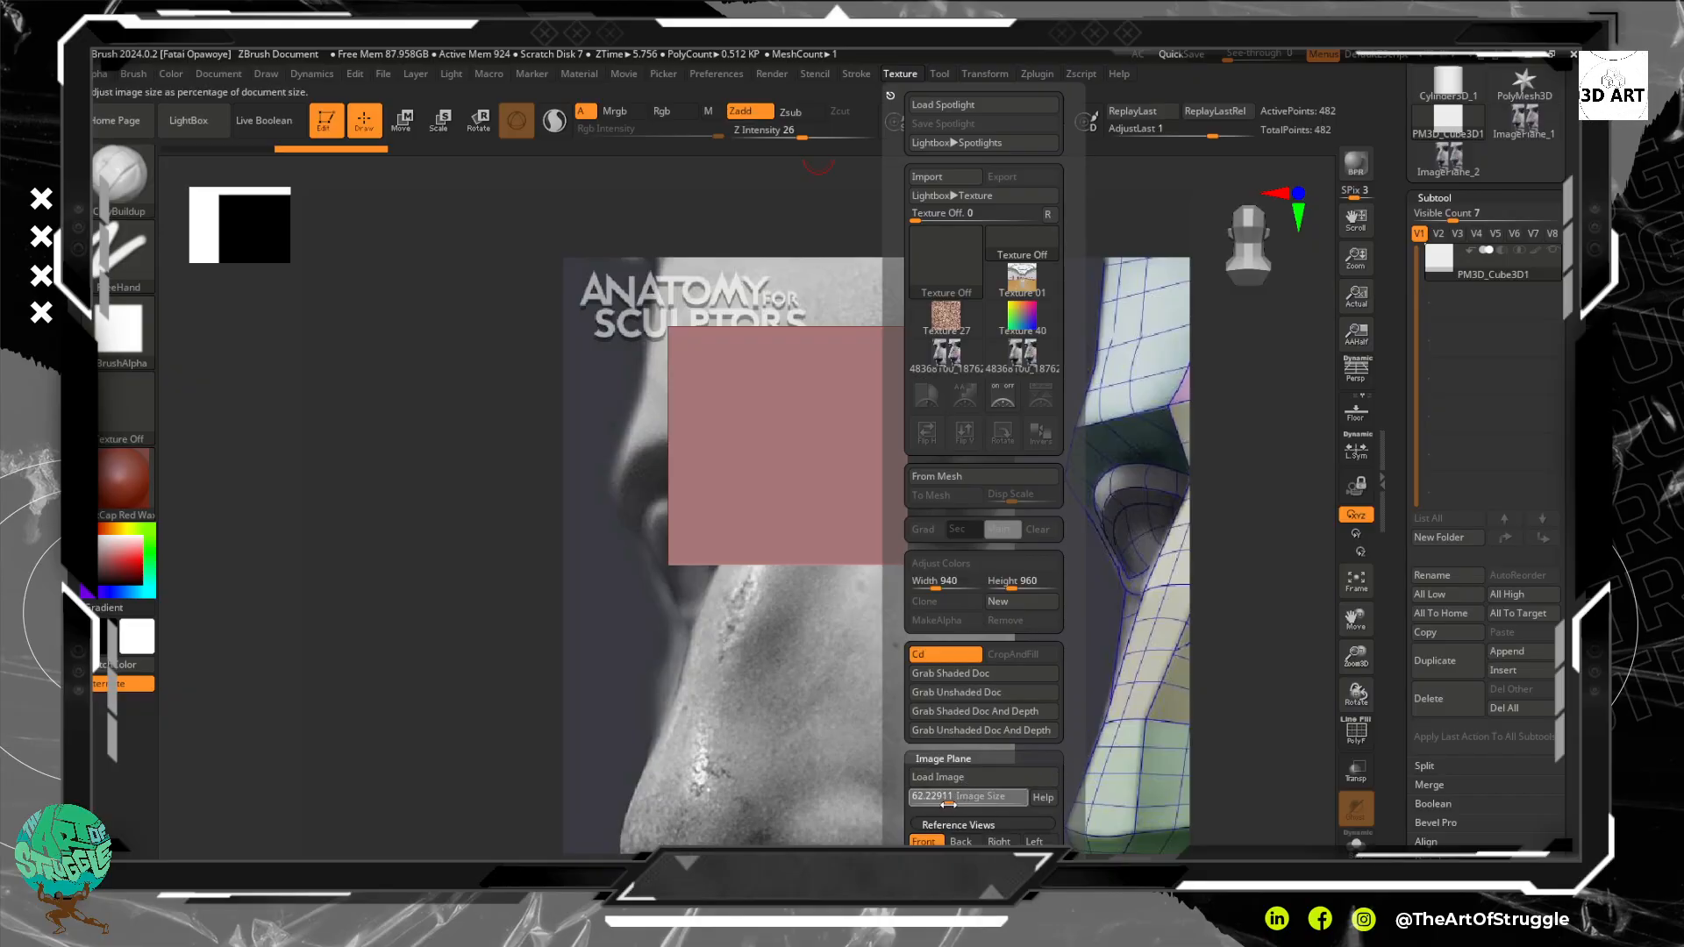
click(924, 841)
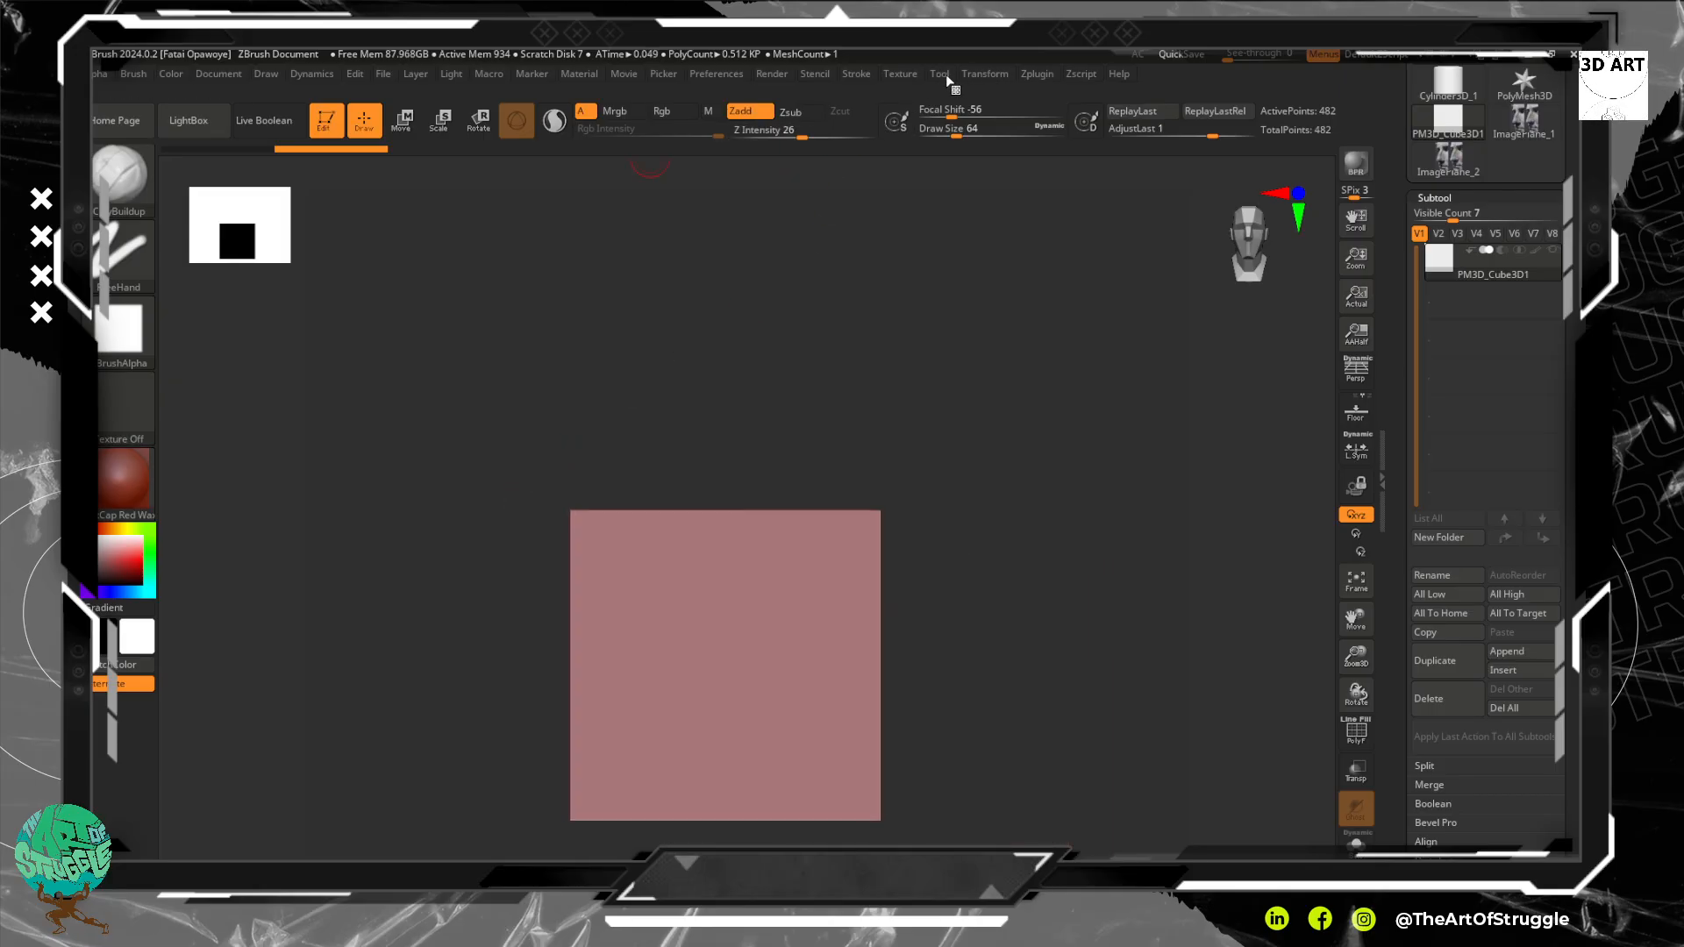
click(908, 75)
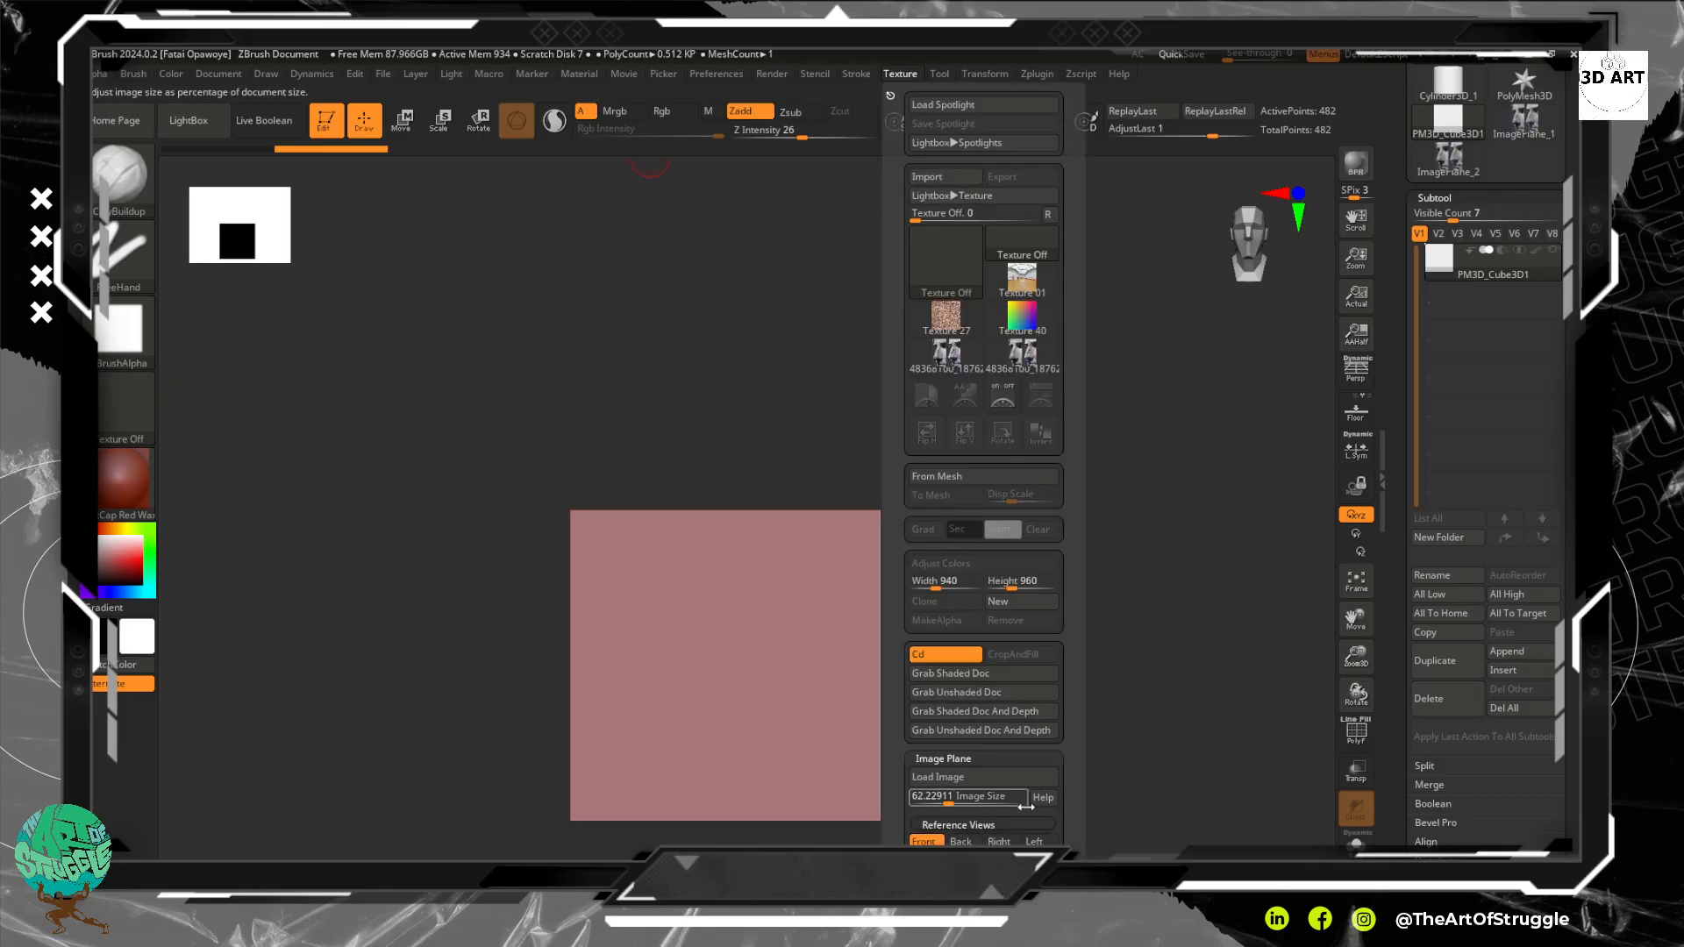
click(1000, 778)
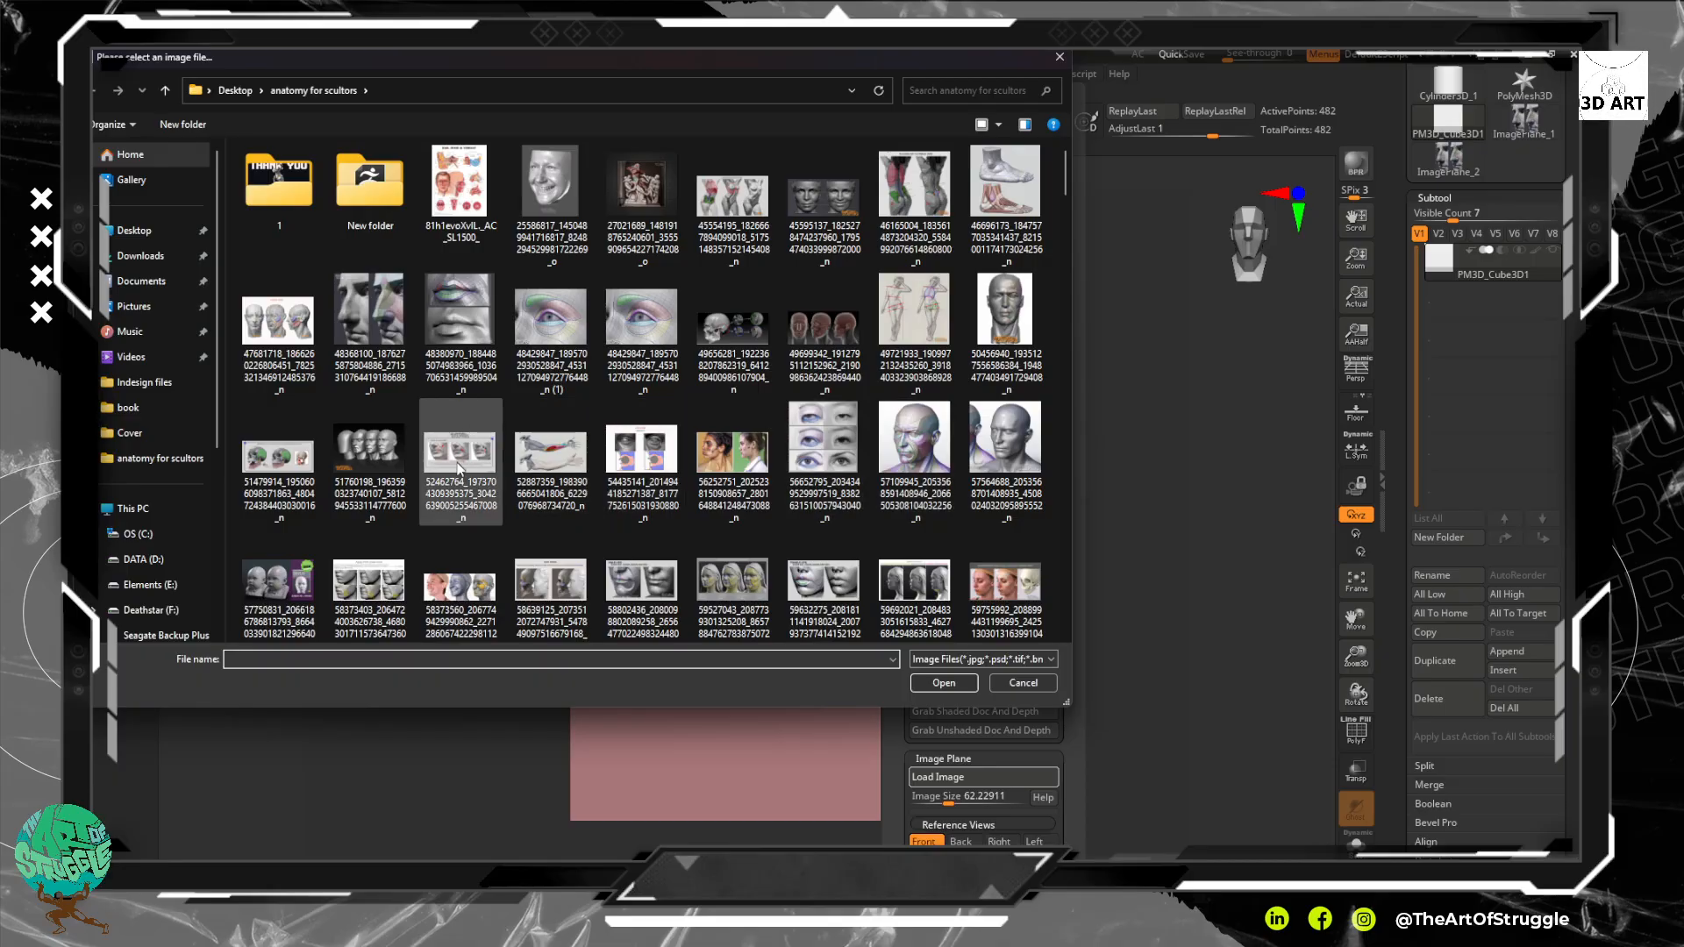
double_click(366, 317)
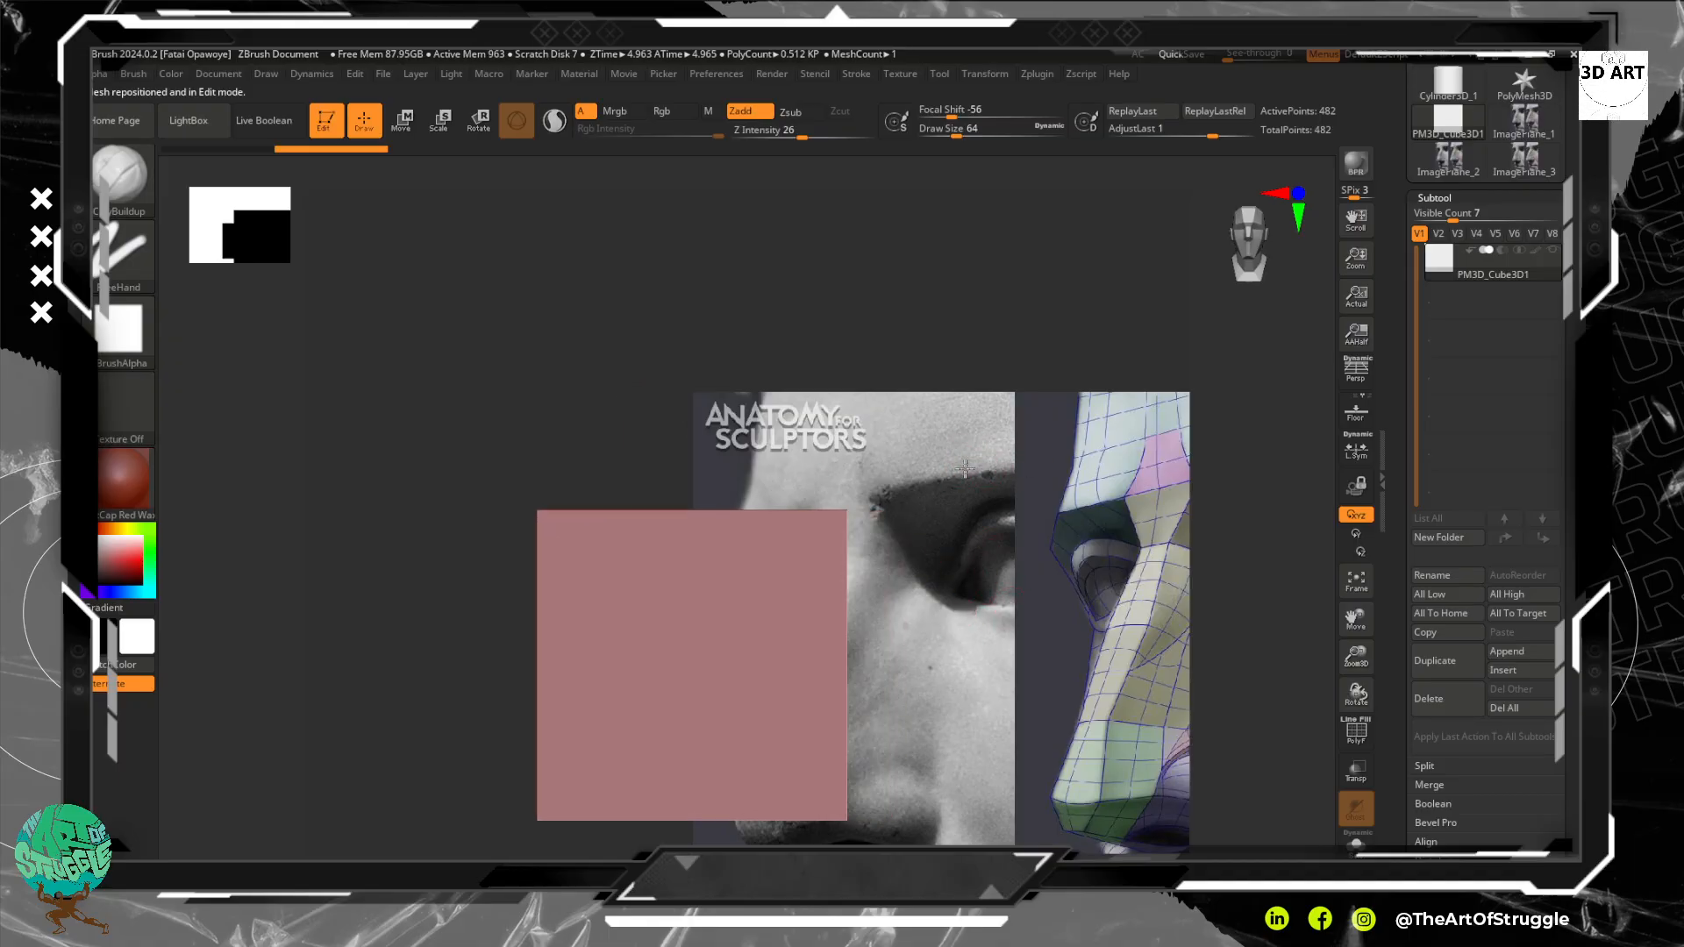
Set the image plane's size to 51.85925 and load the nose reference image again behind the cube
click(911, 77)
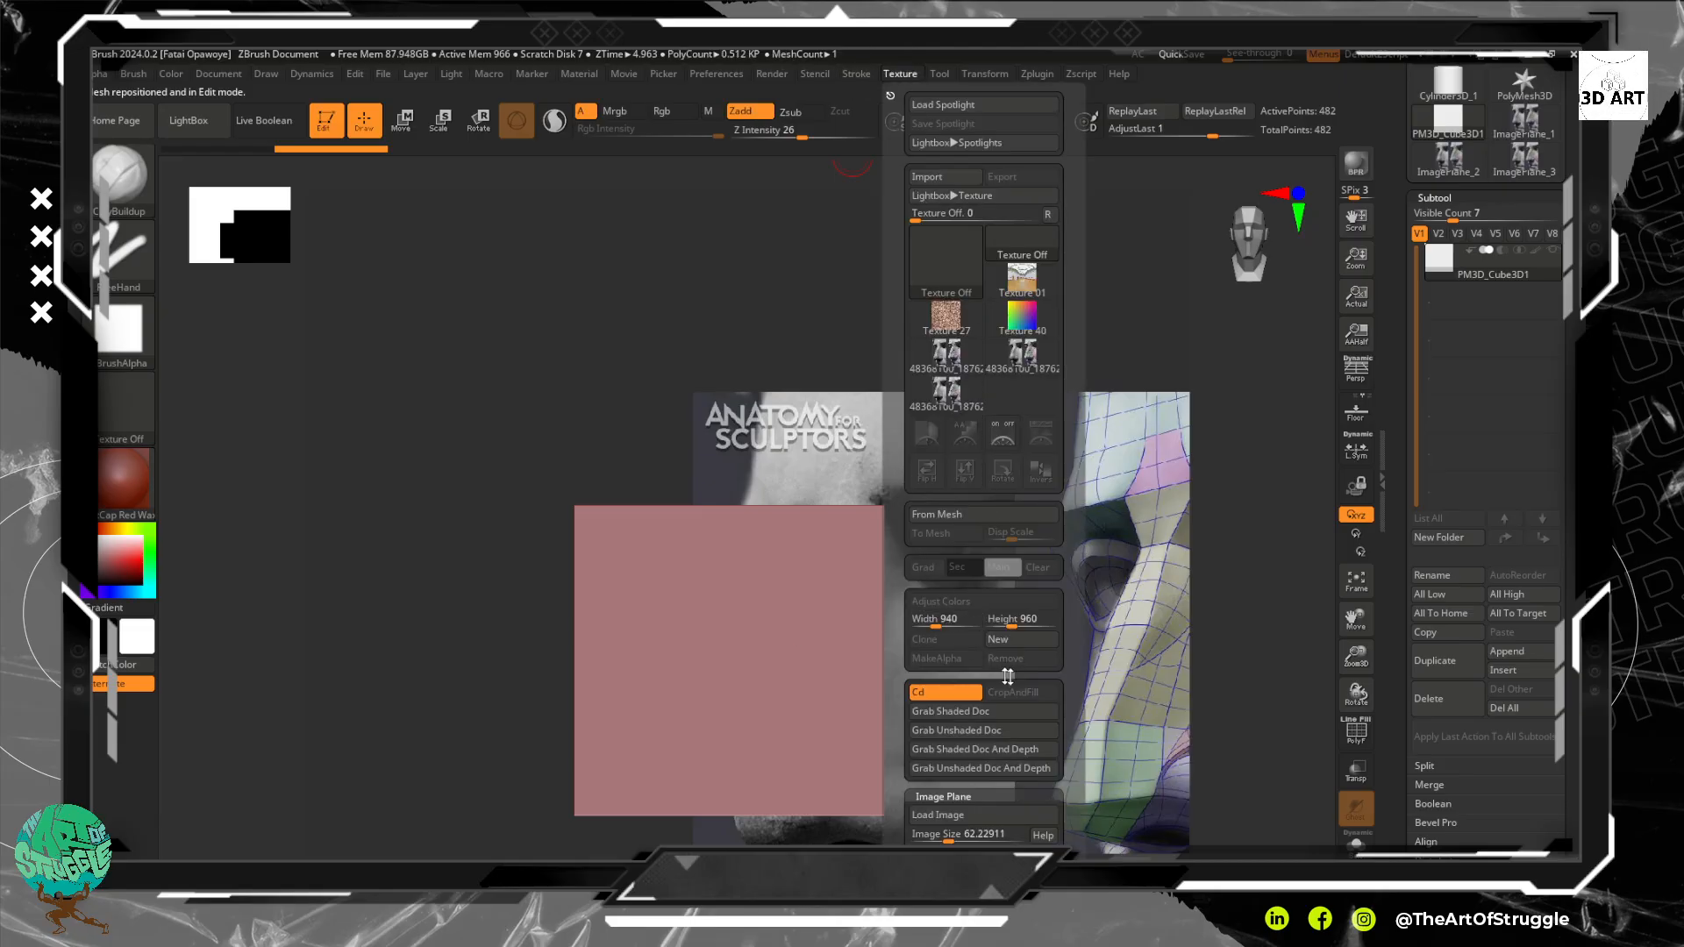
scroll(1067, 687, down, 5)
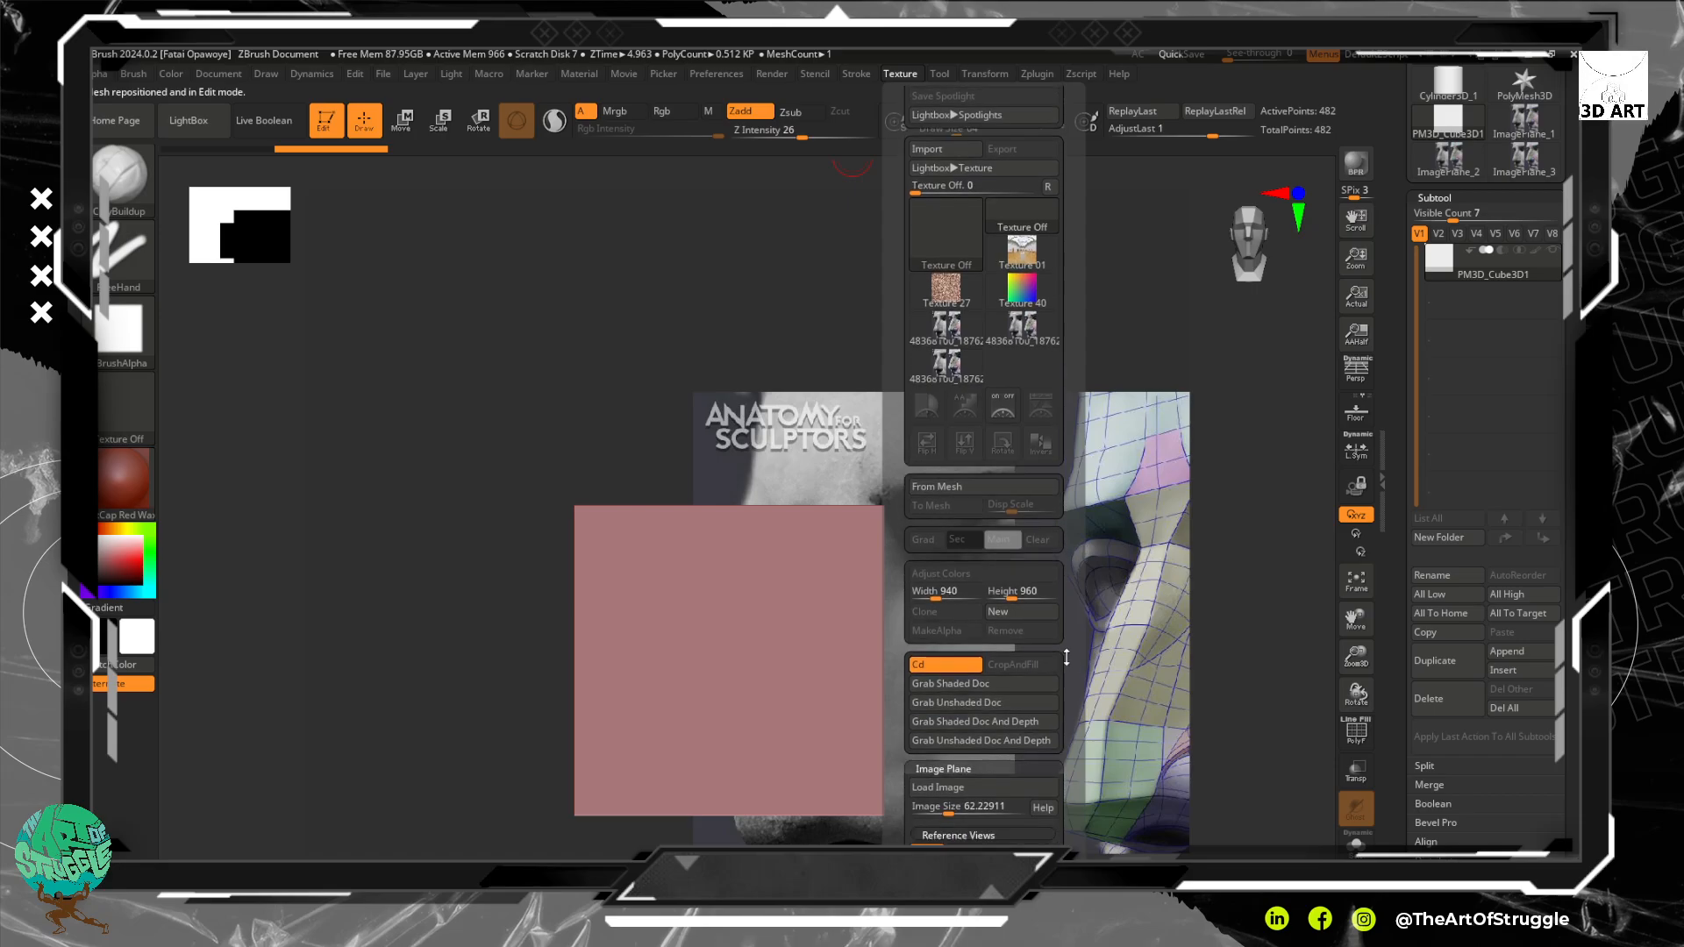
scroll(1061, 539, up, 3)
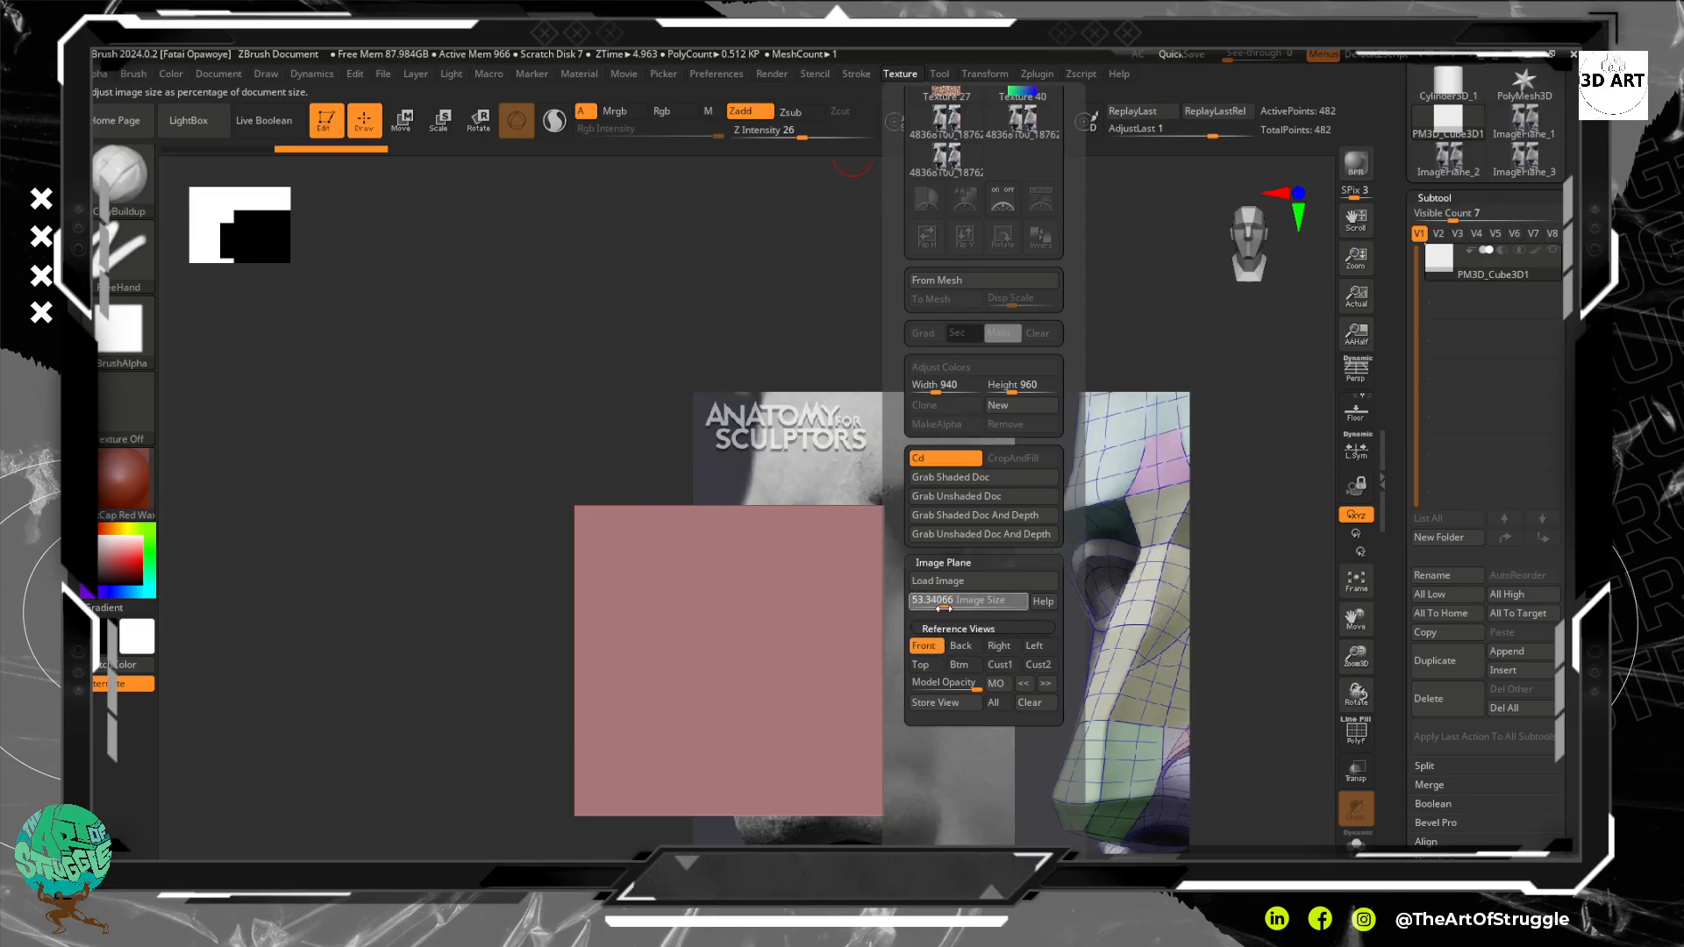
drag(949, 600, 943, 597)
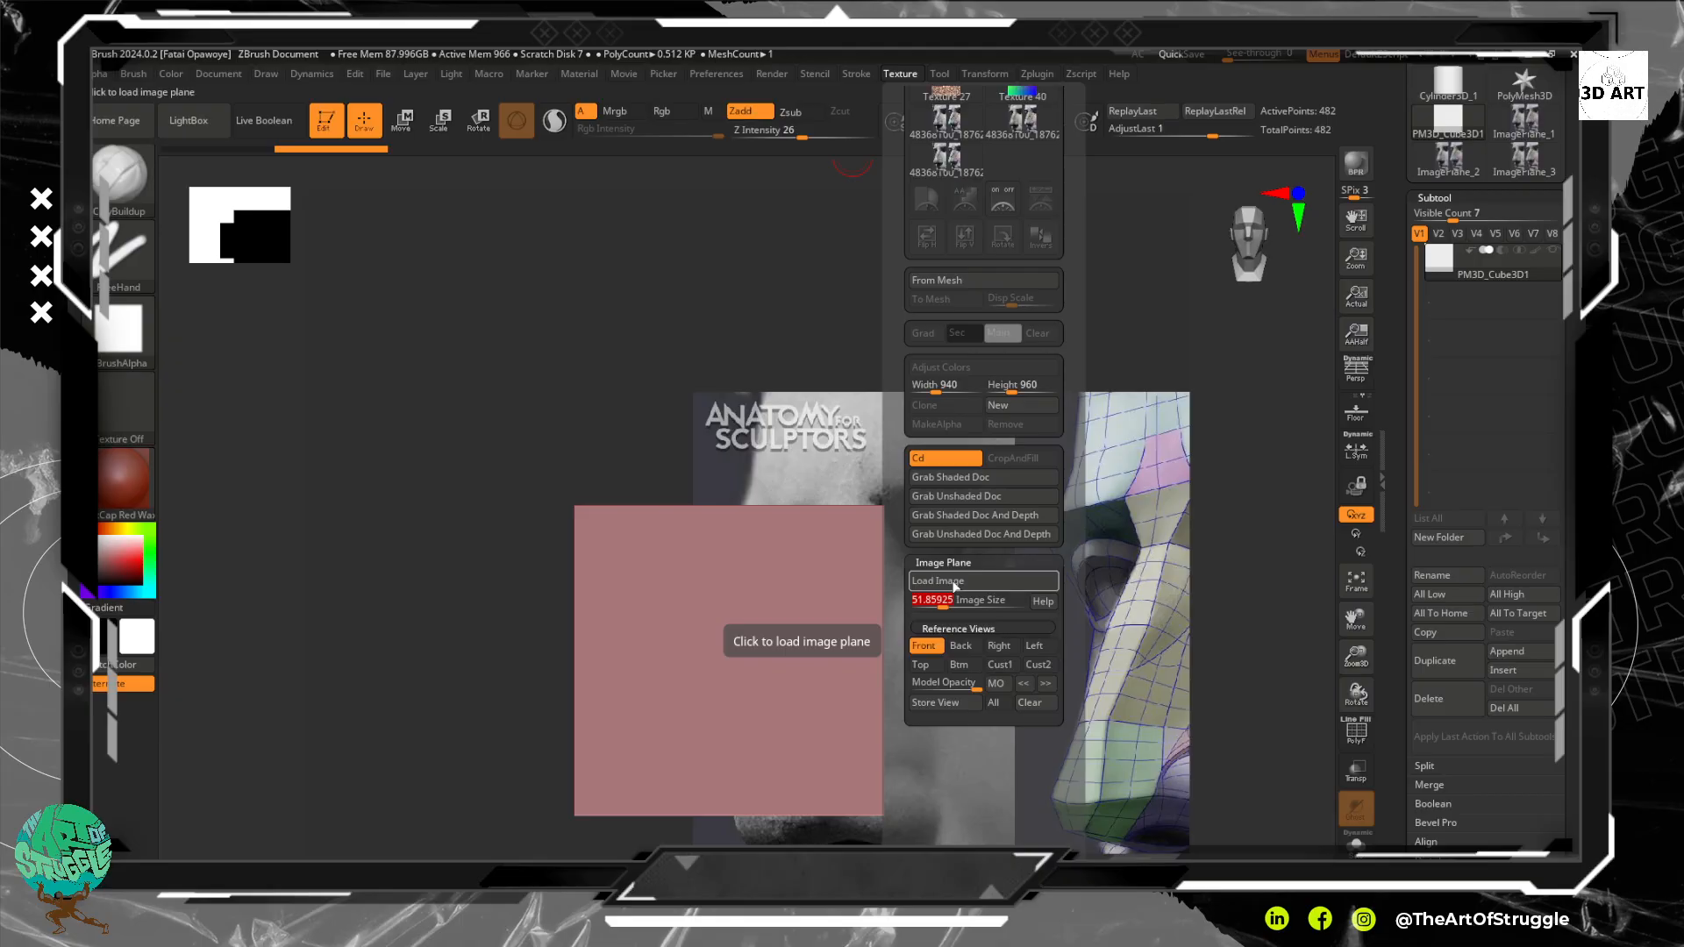
click(955, 586)
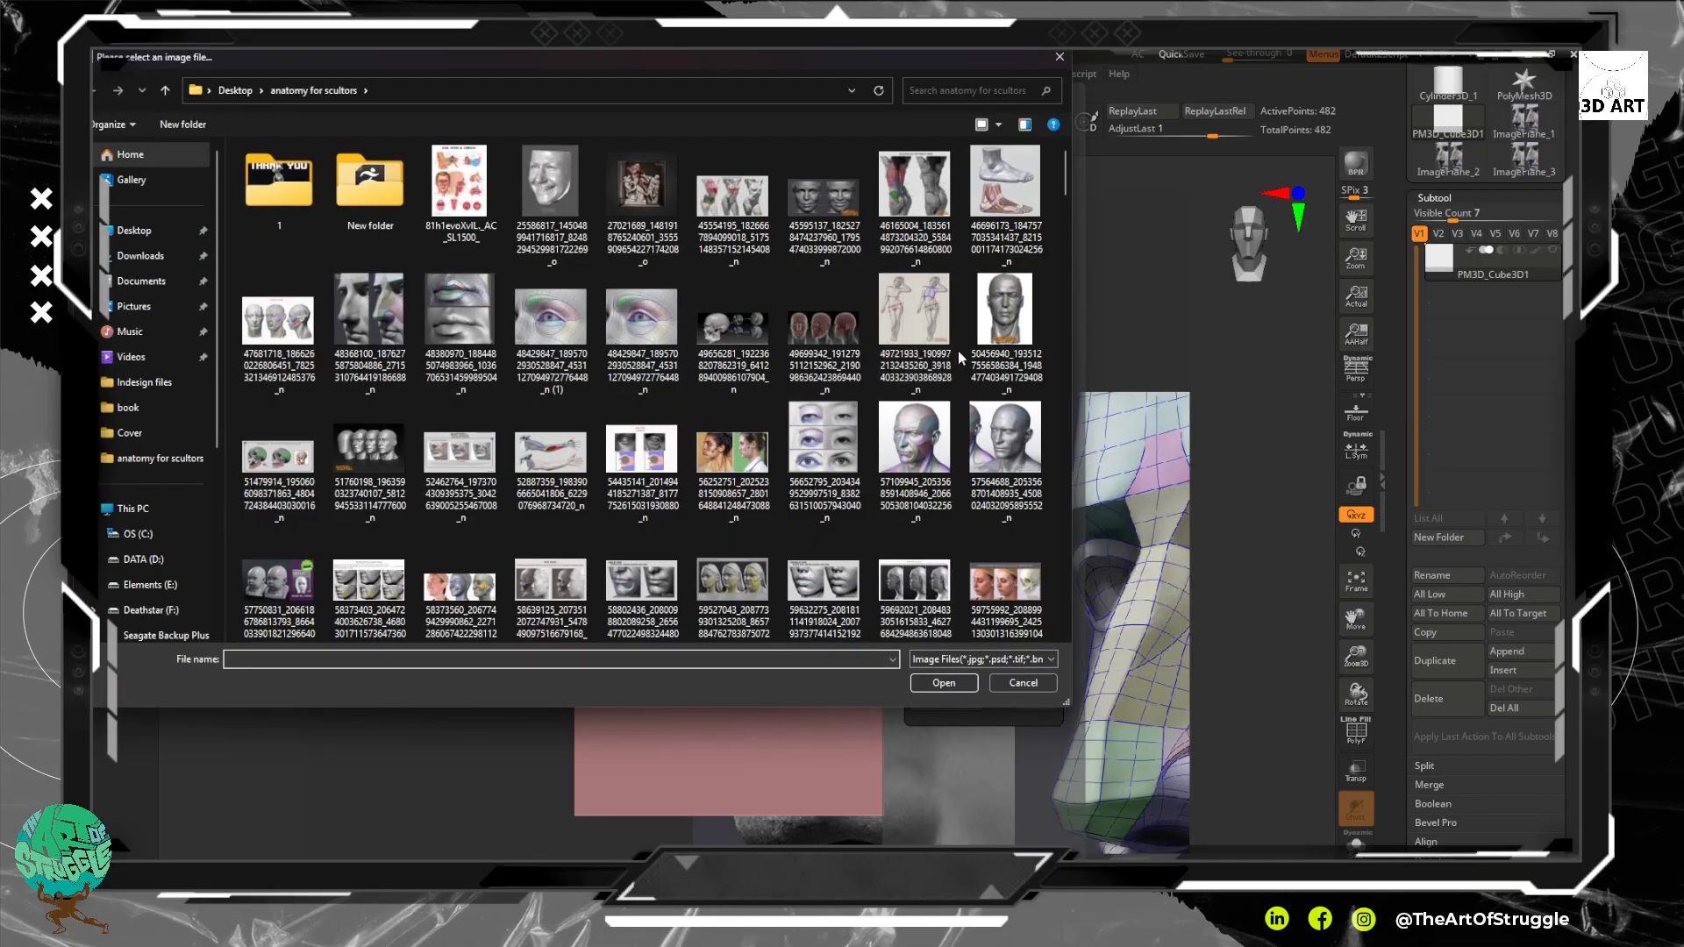
click(387, 309)
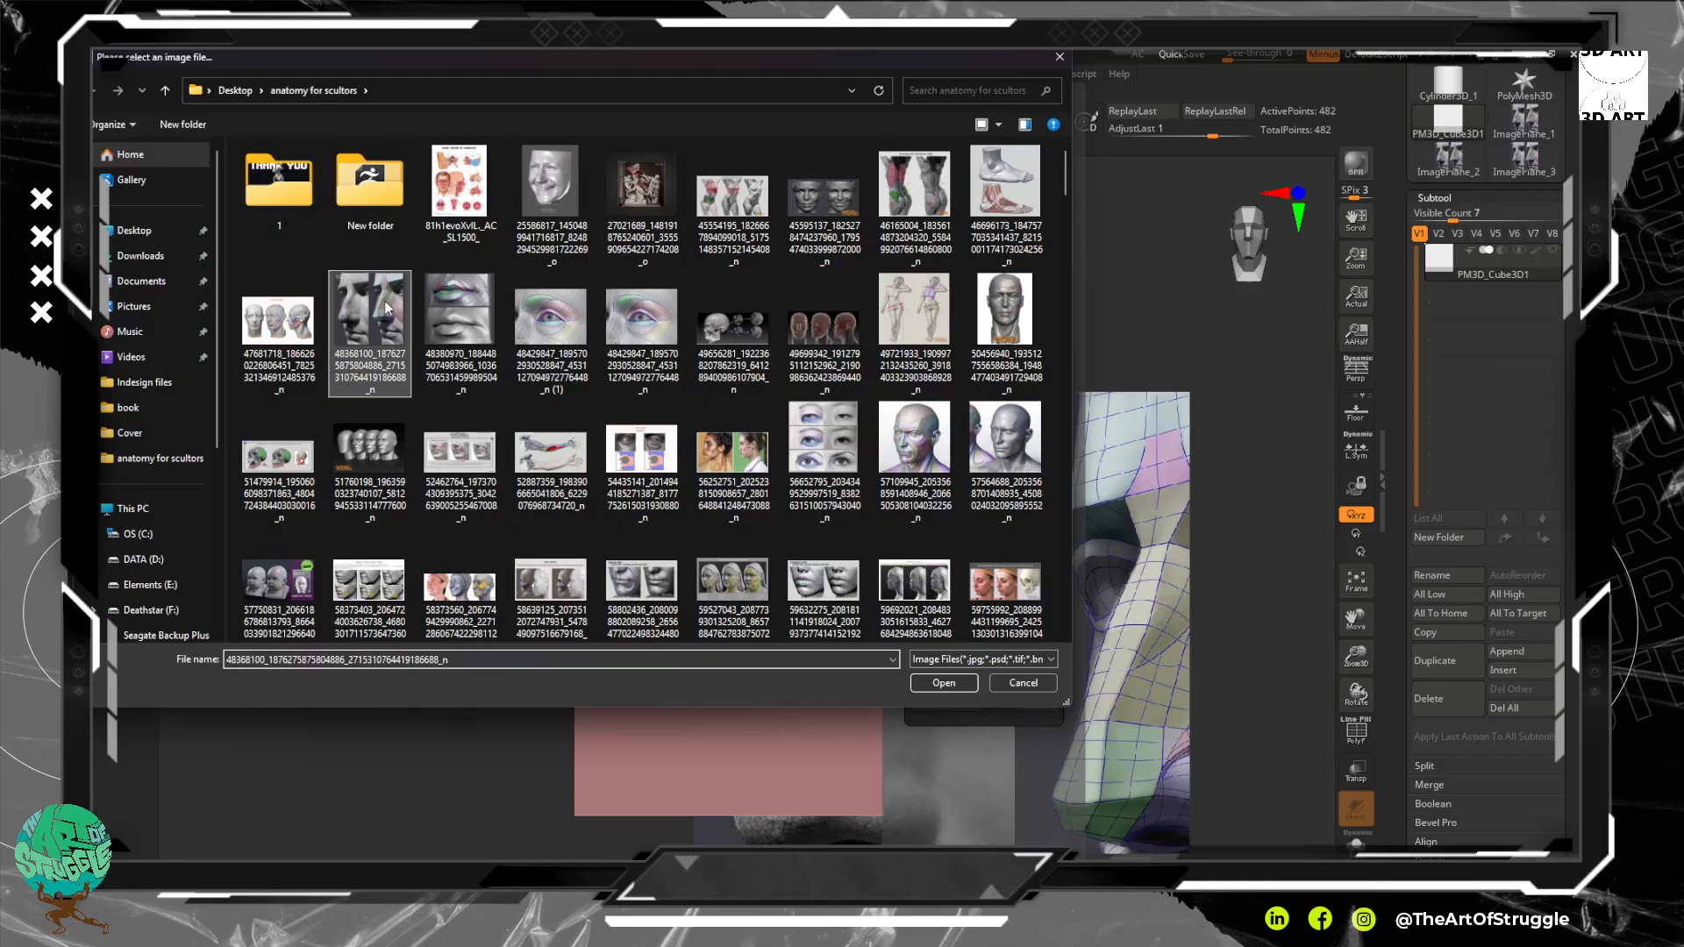
double_click(387, 309)
alt+drag(999, 447, 882, 402)
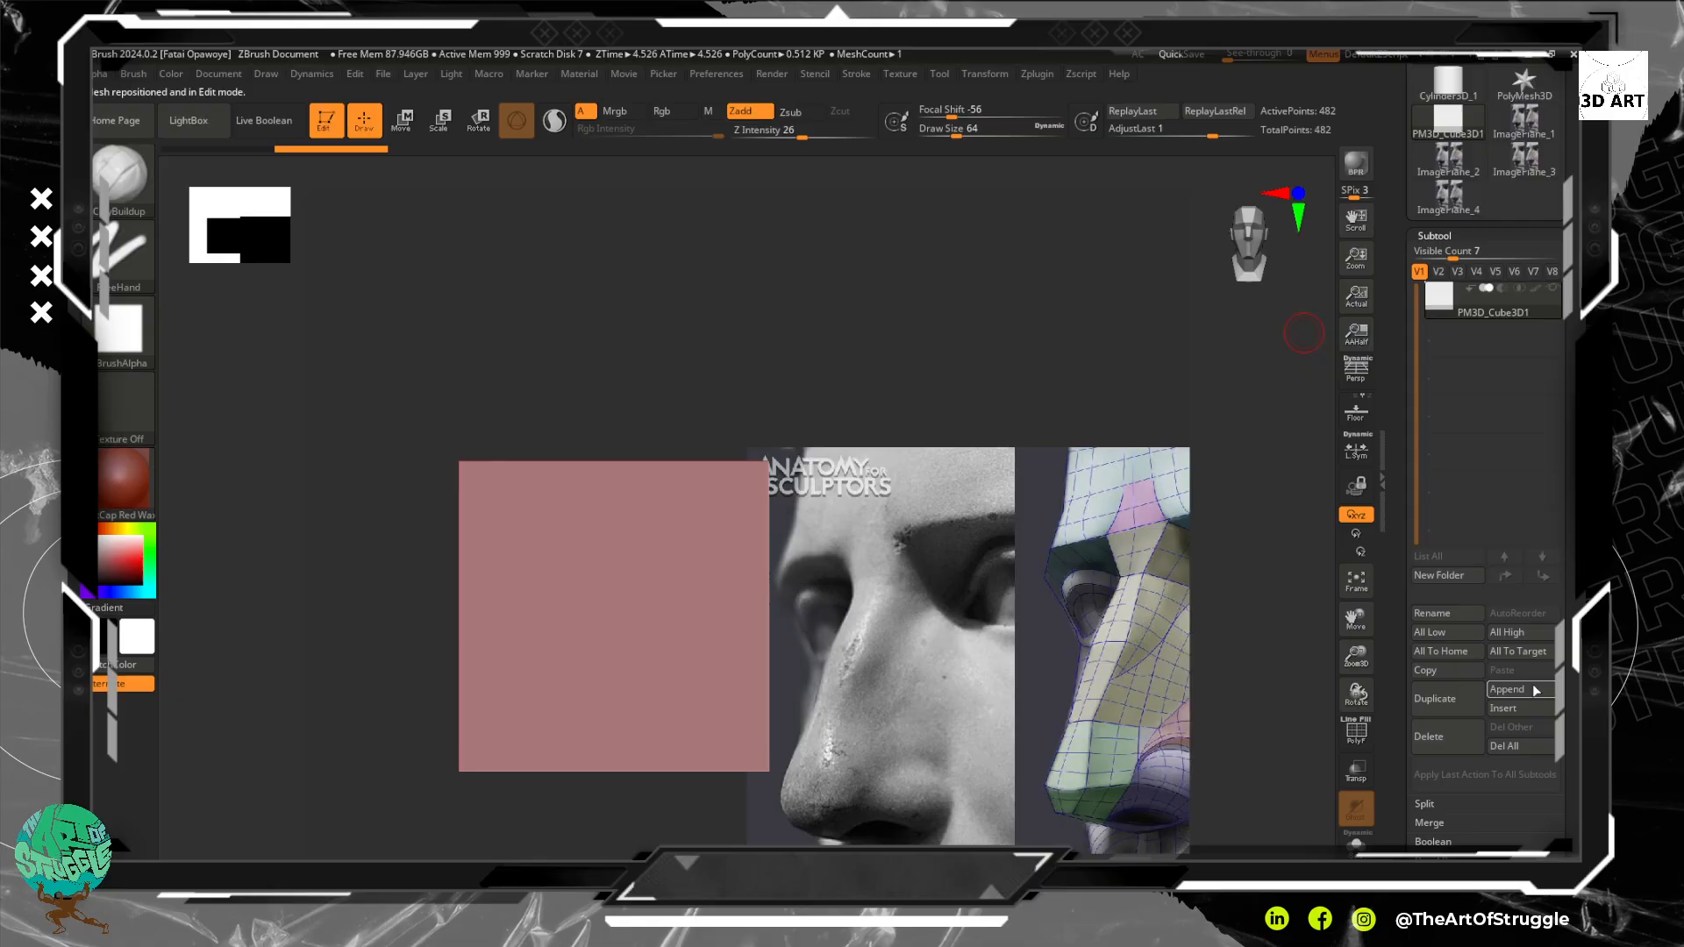
Divide the cube's geometry up to subdivision level 3 with smoothing on
scroll(1566, 649, down, 7)
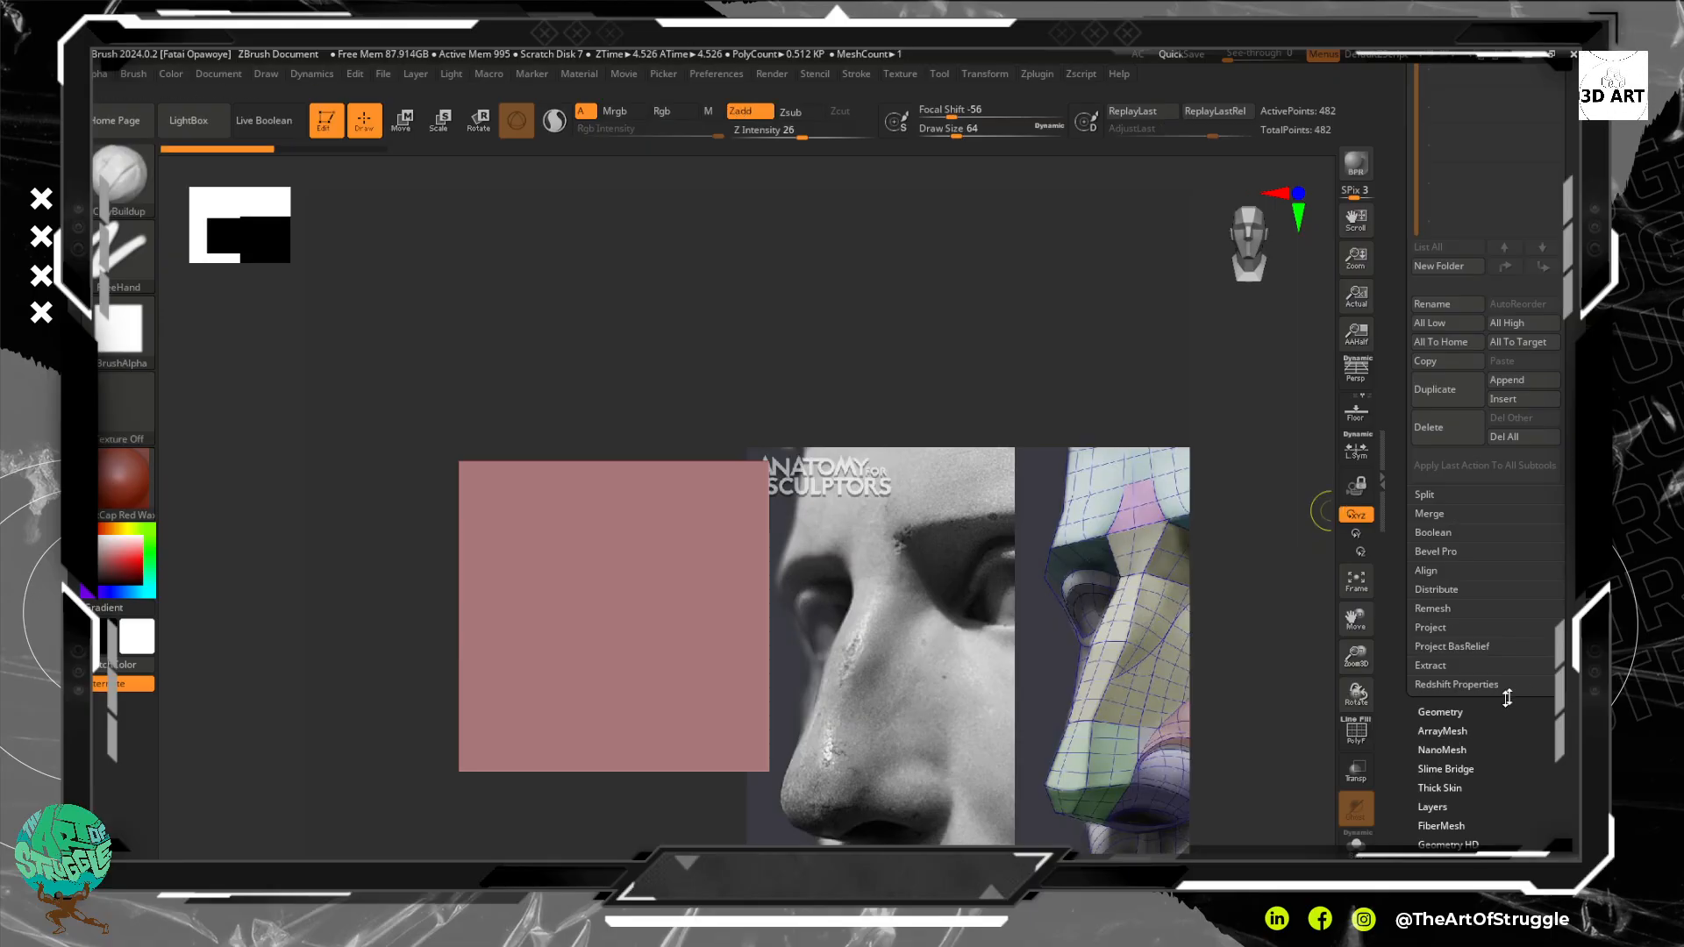
click(1447, 710)
click(1428, 174)
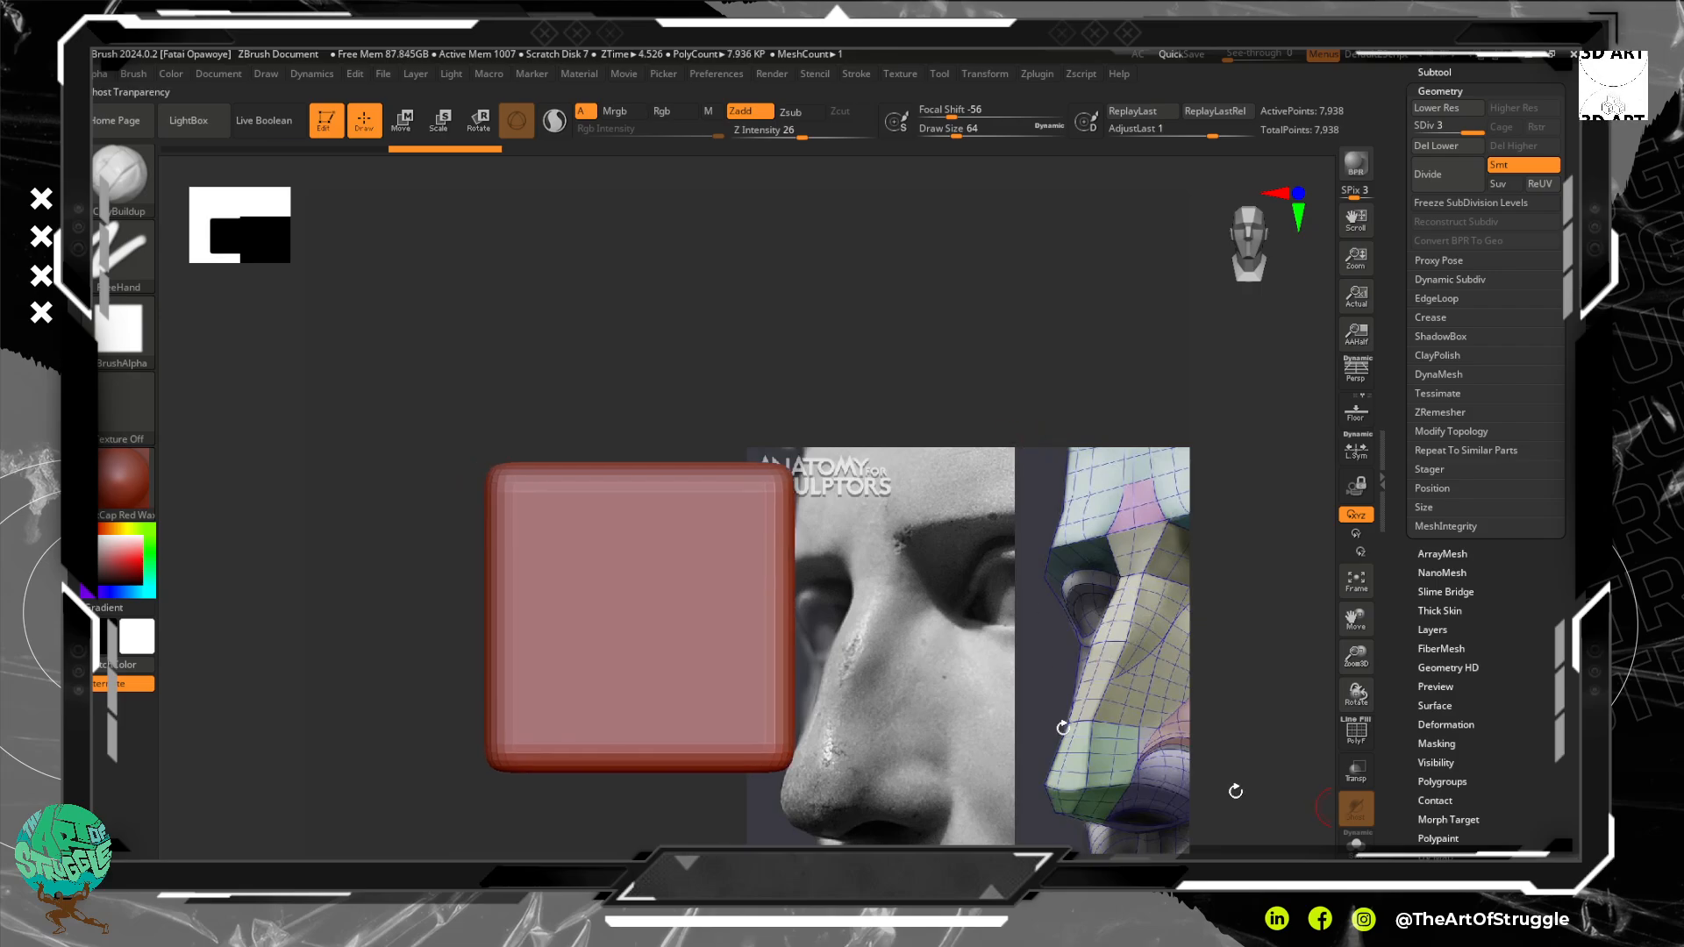
Switch the cube's material to BasicMaterial and place the cube beside the reference image
click(128, 486)
click(277, 535)
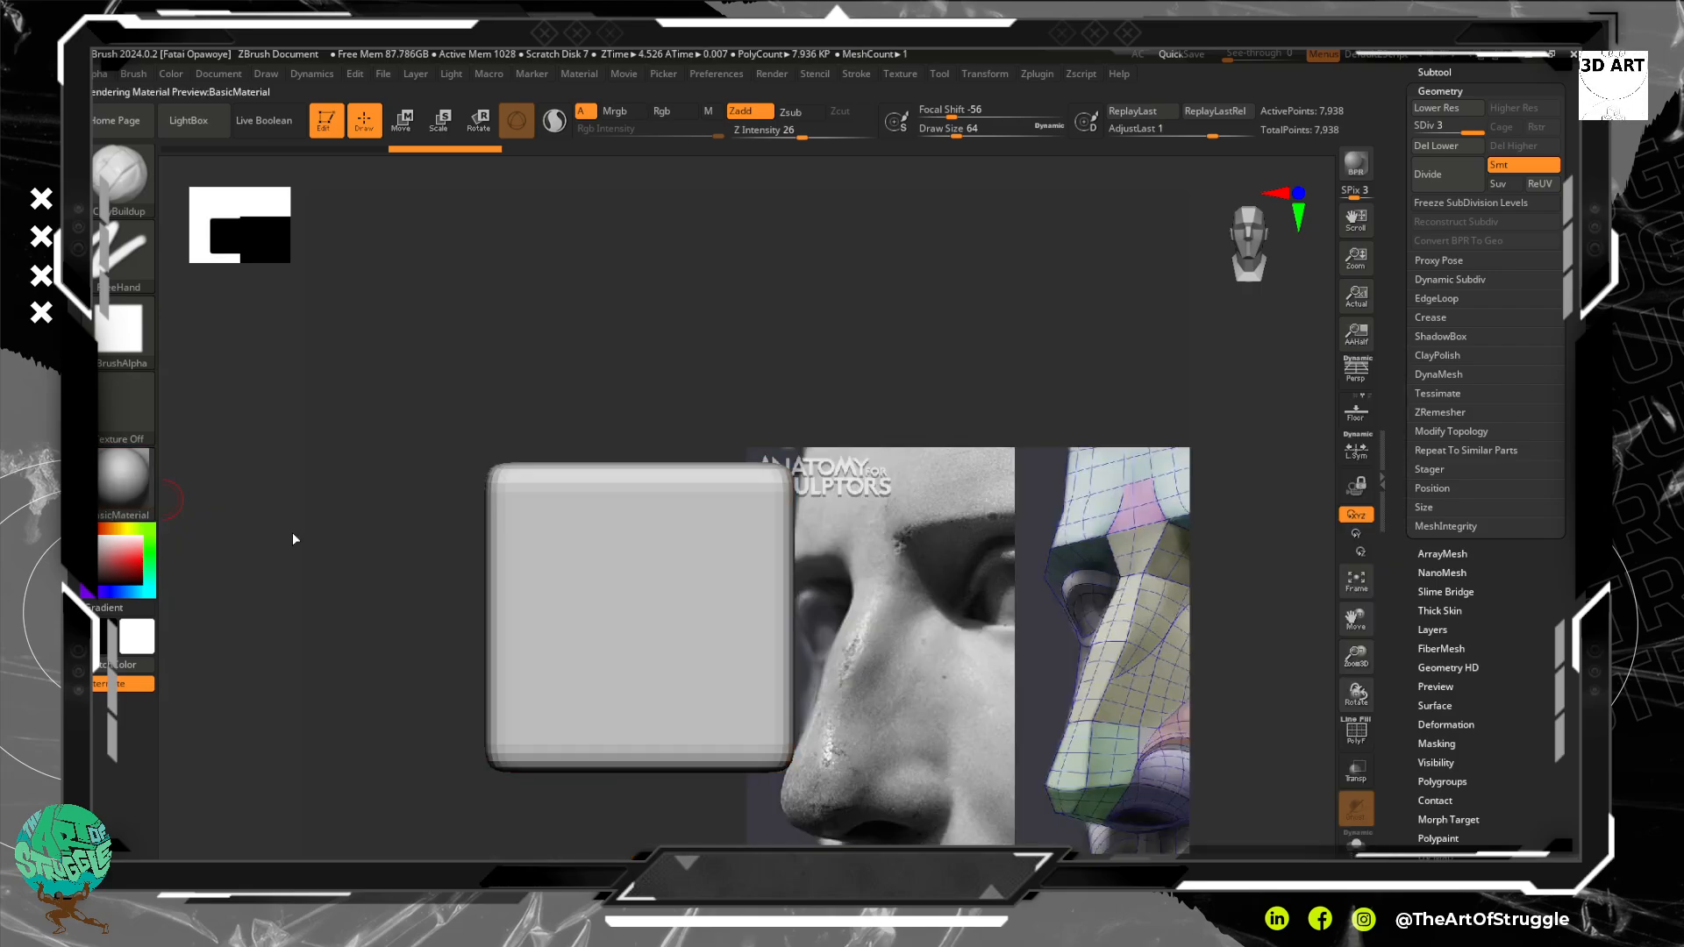
alt+drag(405, 437, 400, 457)
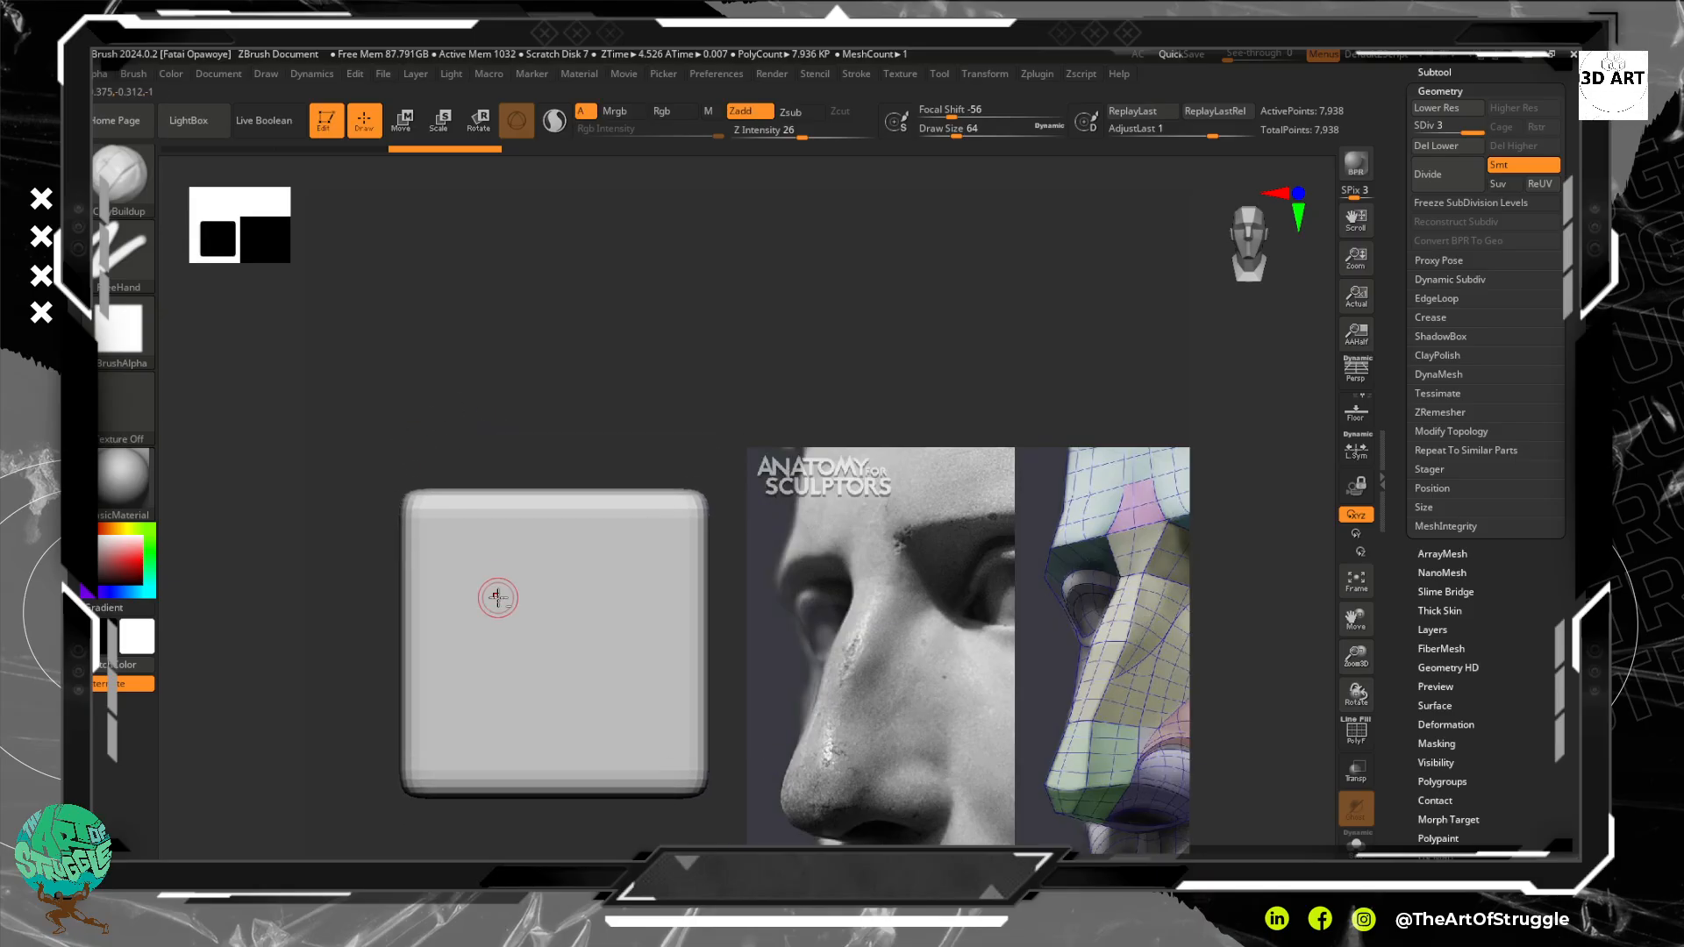
Try ClayBuildup strokes down the cube's front face and undo them
mouse_move(589, 544)
mouse_down()
mouse_move(605, 690)
mouse_move(763, 657)
mouse_move(522, 801)
mouse_up()
key(ctrl+z)
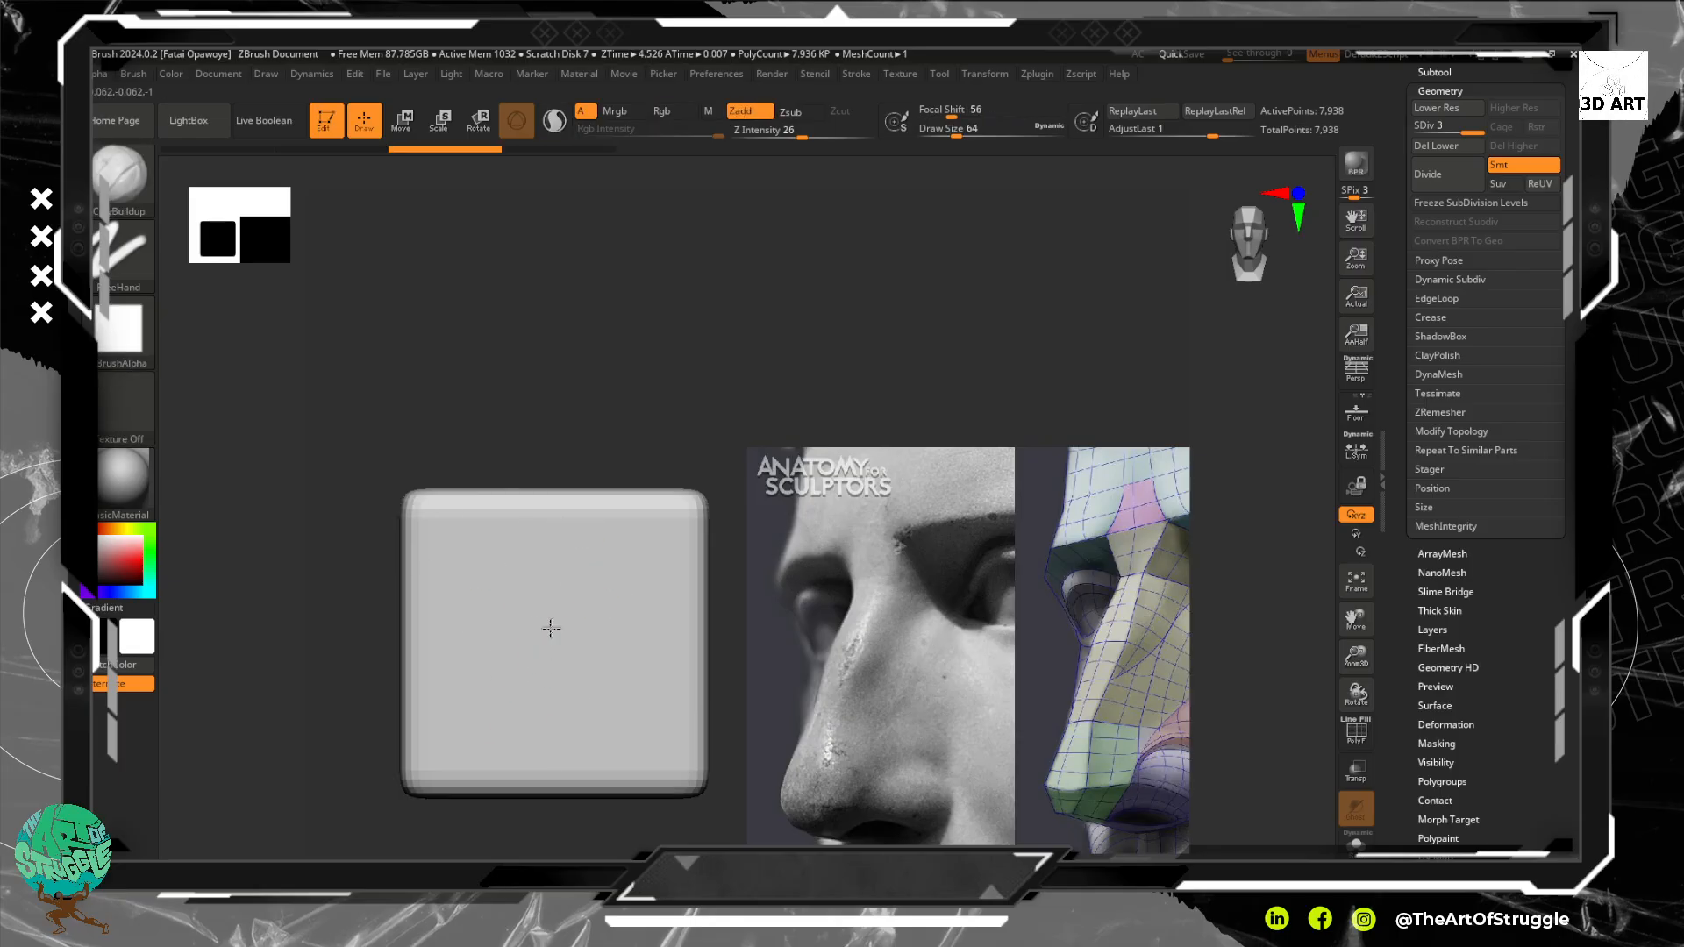
drag(553, 628, 526, 754)
key(ctrl+z)
key(ctrl+z)
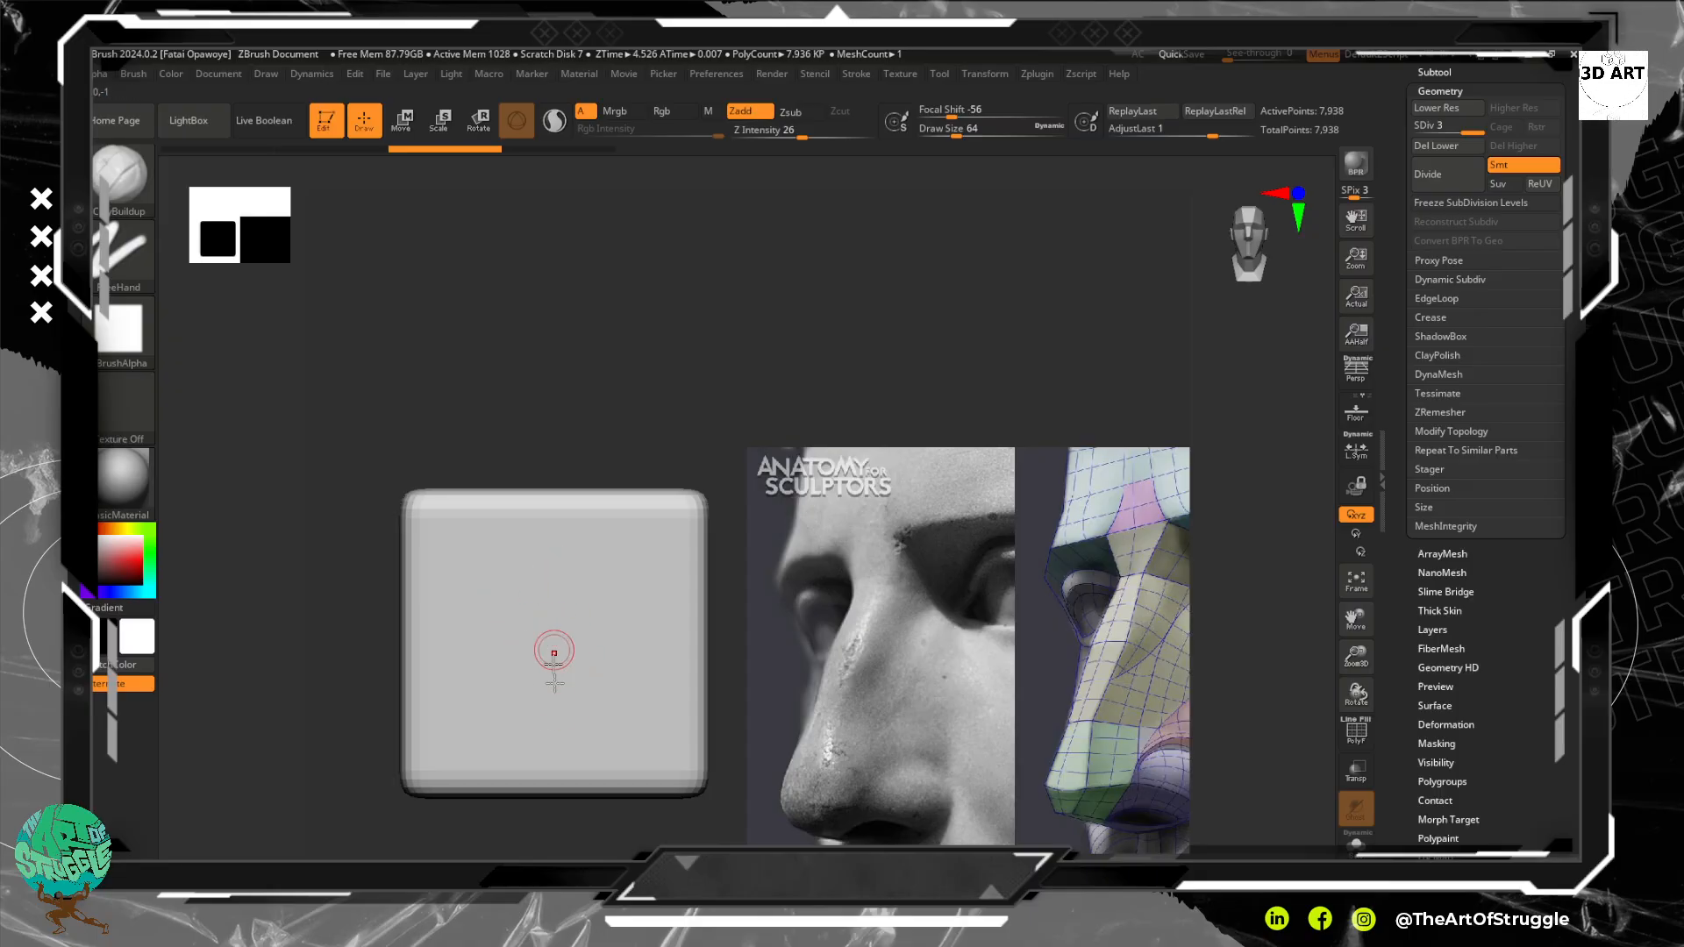
Lower the image plane's model opacity so the cube turns see-through, and place its side view over the nose photo
drag(561, 440, 792, 443)
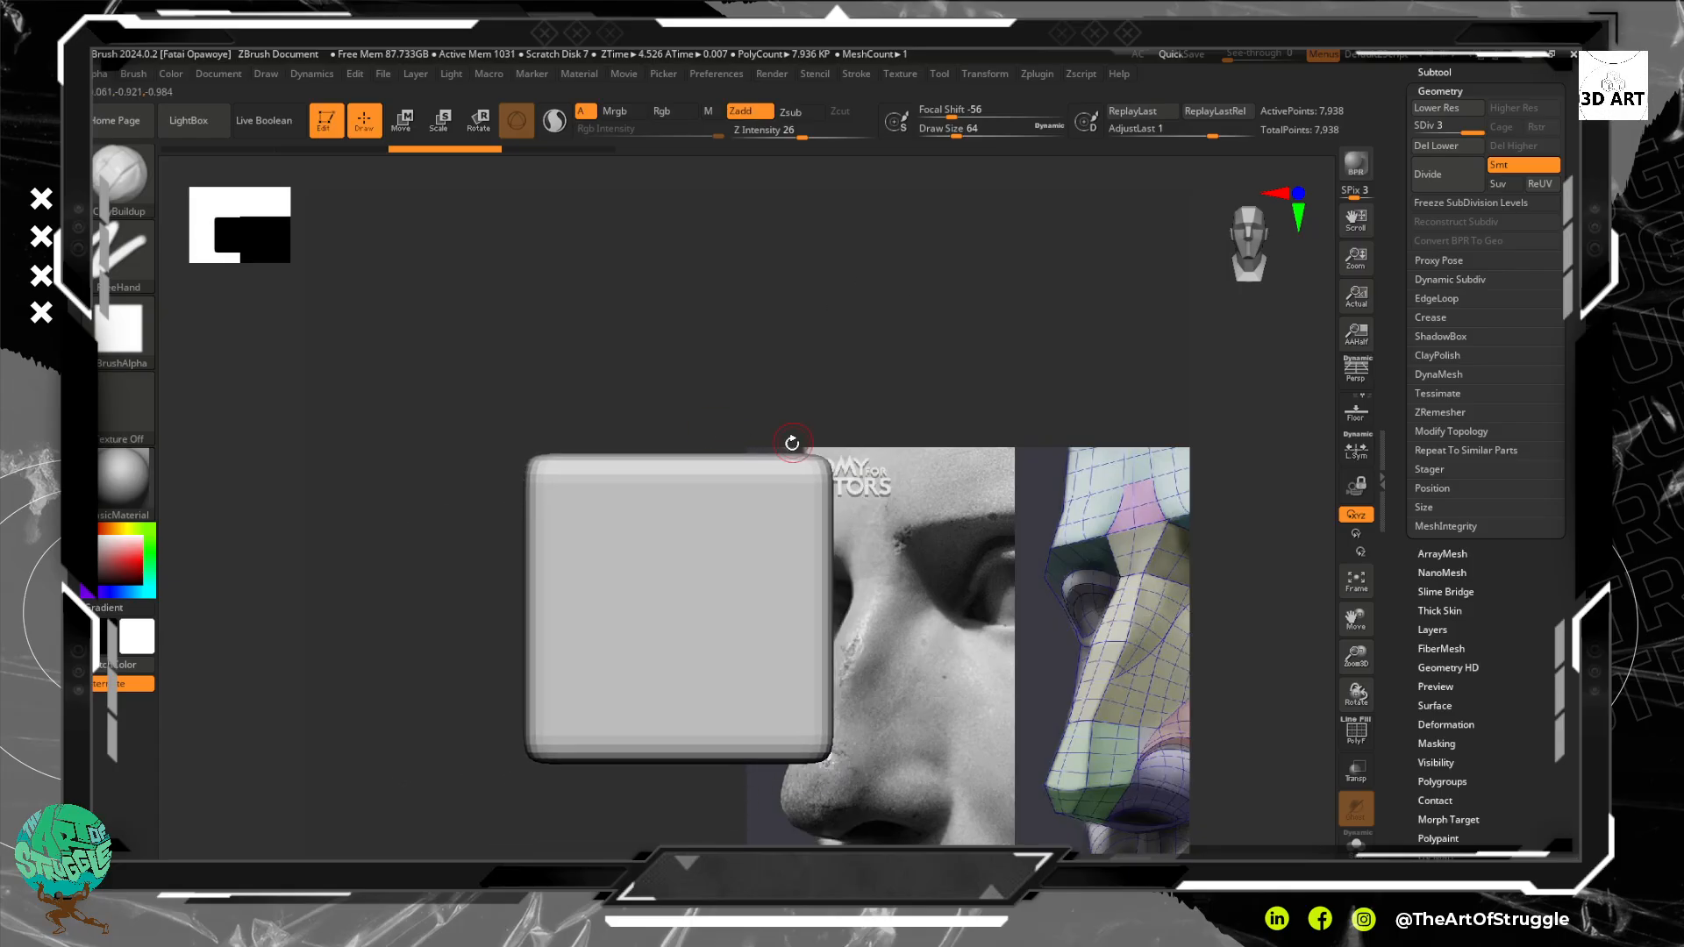
click(917, 75)
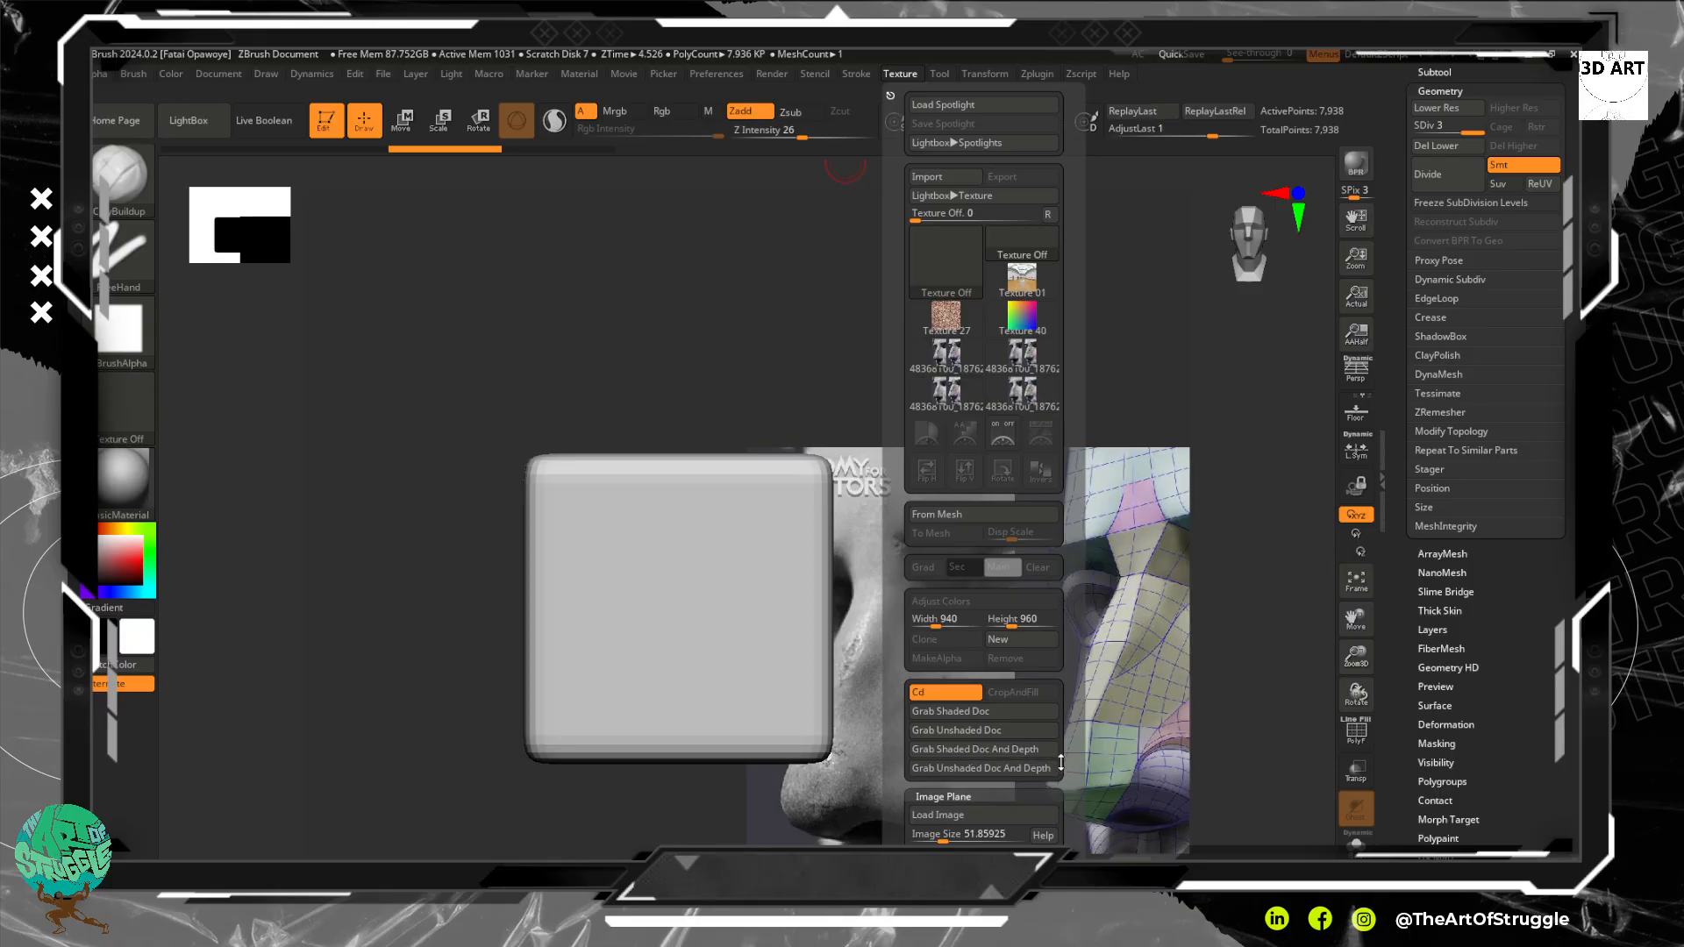
drag(1063, 760, 1070, 647)
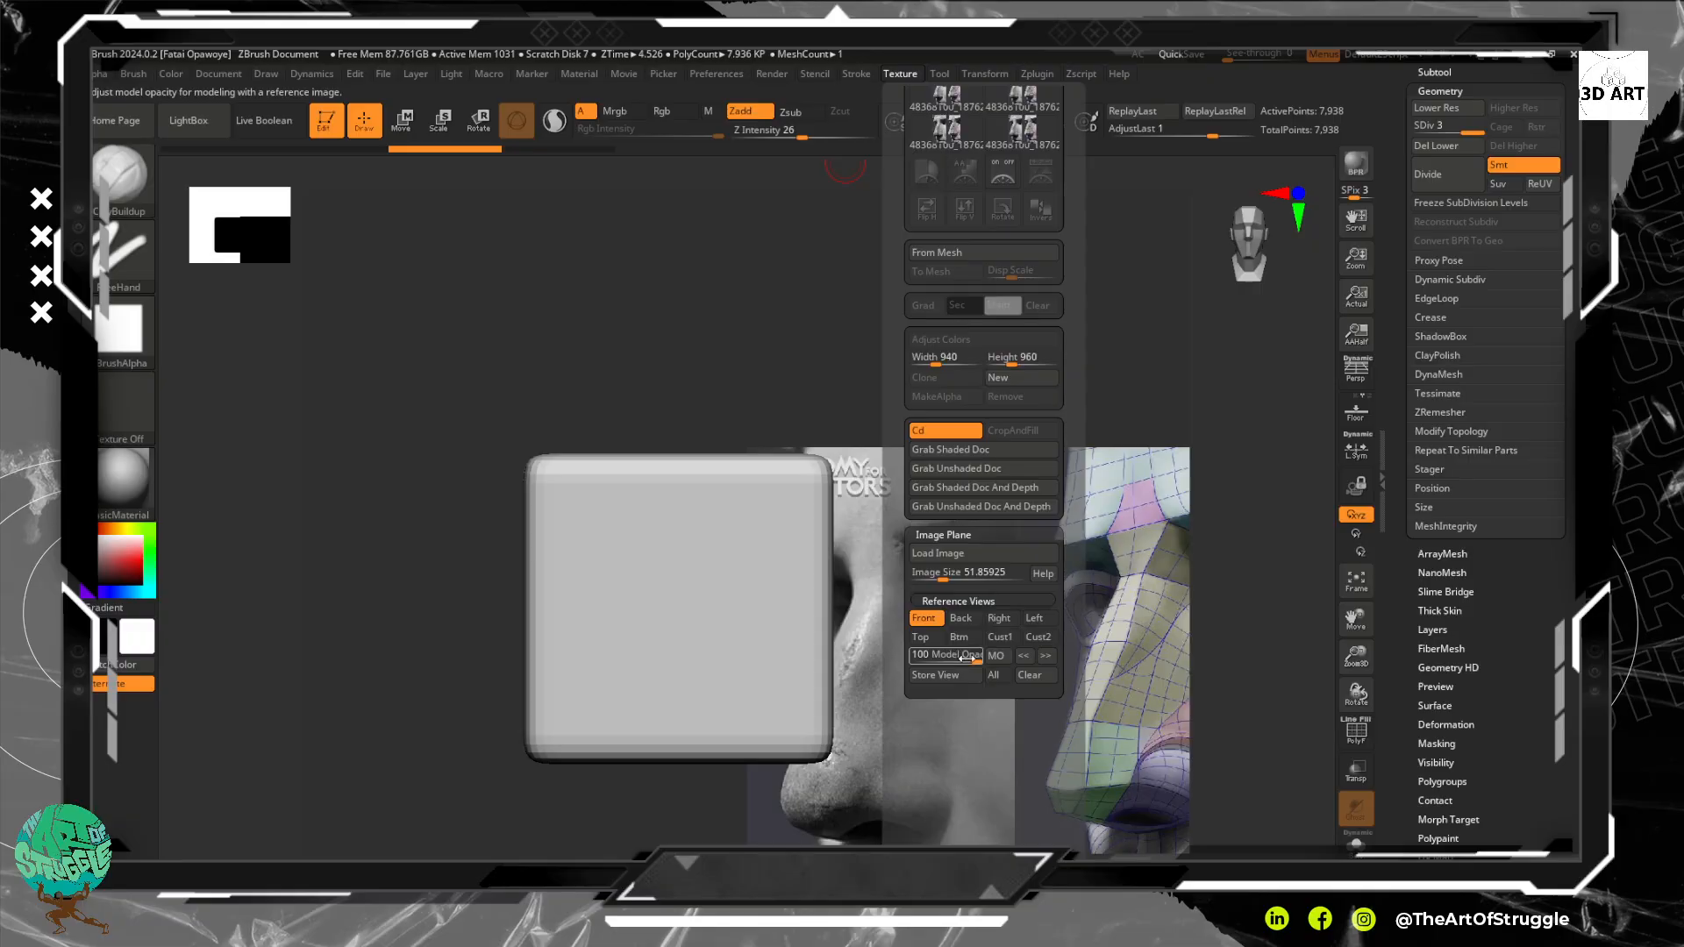
drag(949, 660, 956, 661)
alt+drag(692, 357, 809, 427)
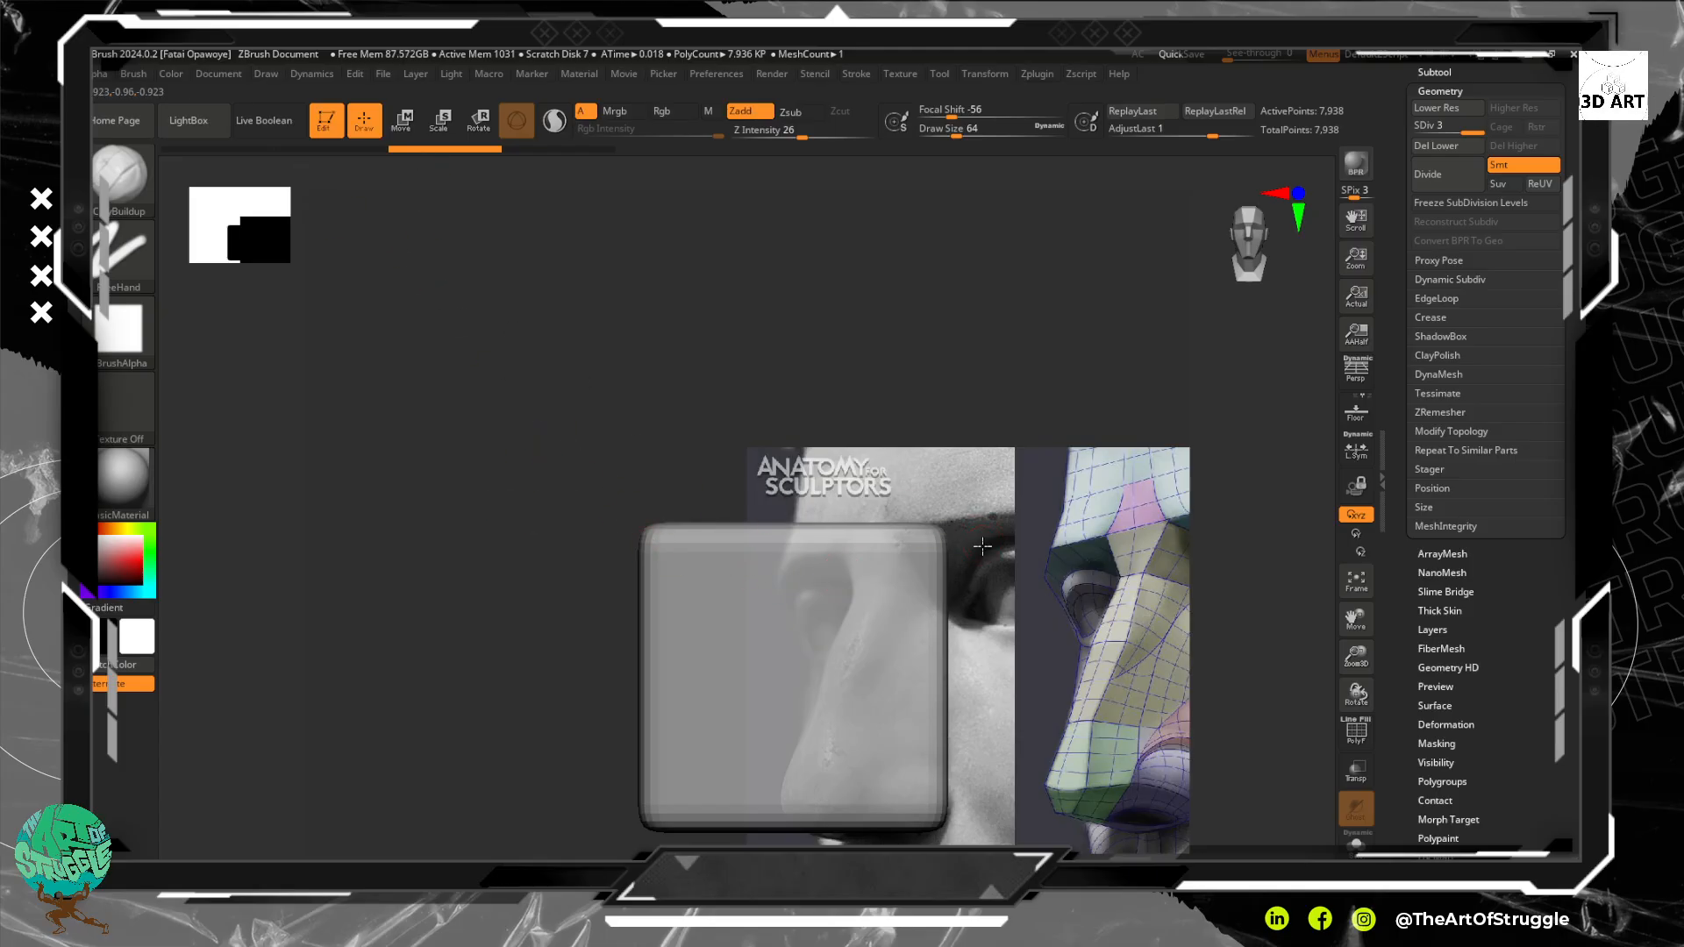
shift+drag(982, 546, 921, 548)
alt+drag(848, 489, 728, 509)
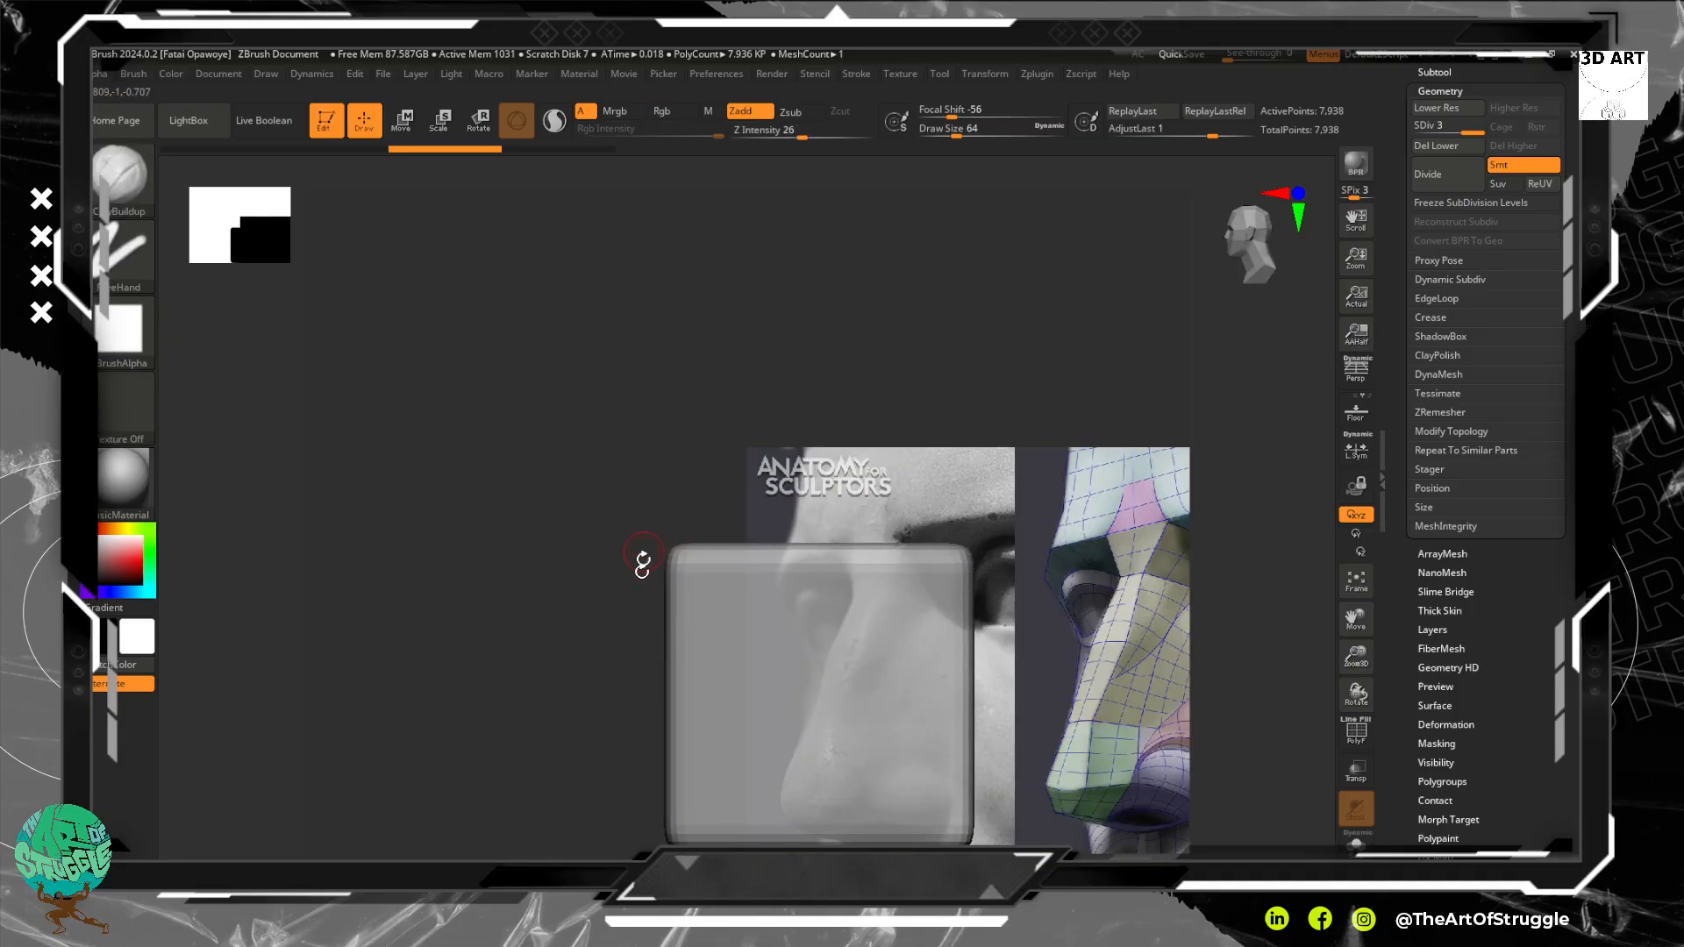
Try hiding part of the cube with a rectangular selection, undo it, and switch to the Move brush
ctrl+shift+drag(612, 792, 843, 474)
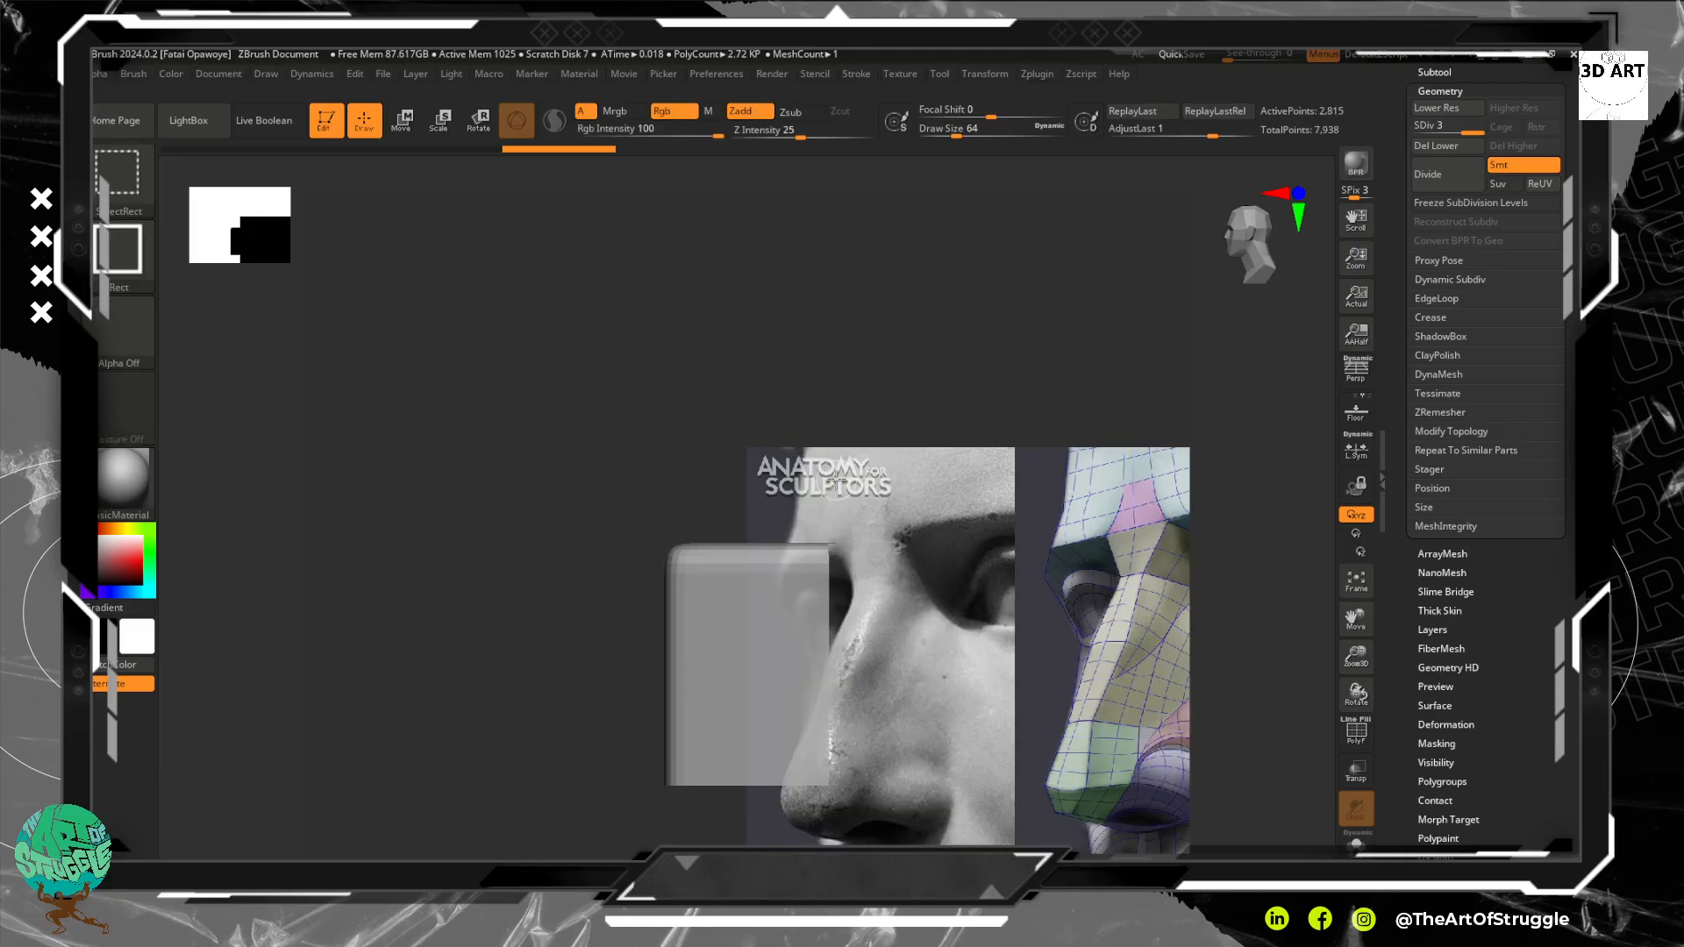
key(ctrl+z)
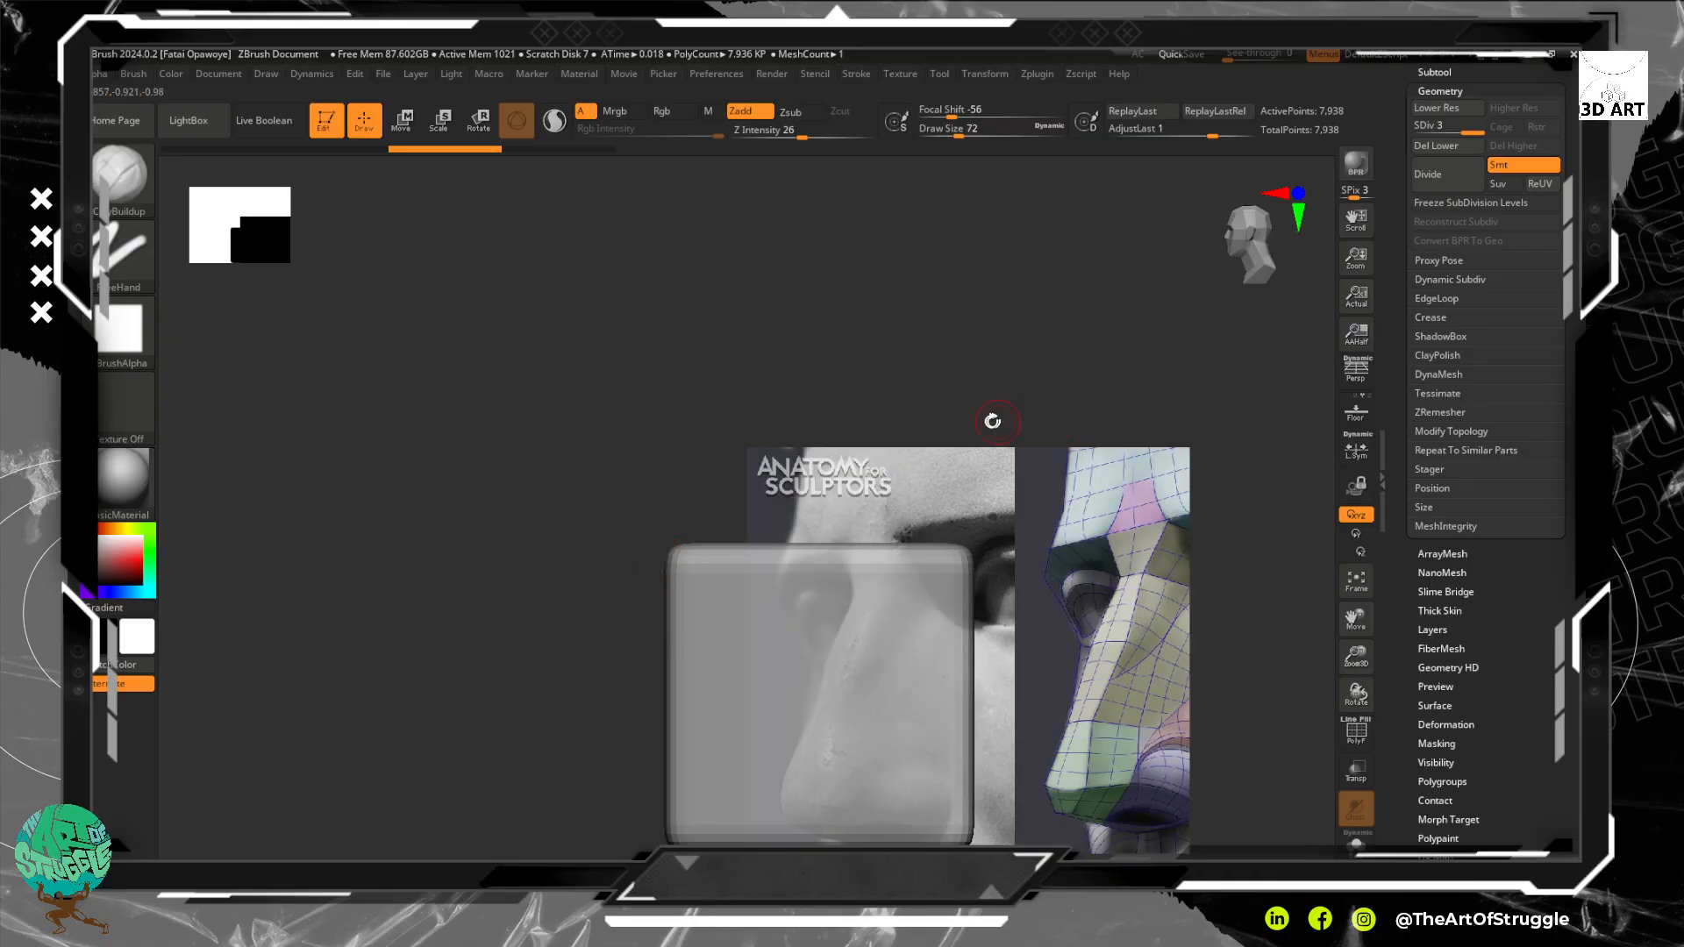
key(b)
key(m)
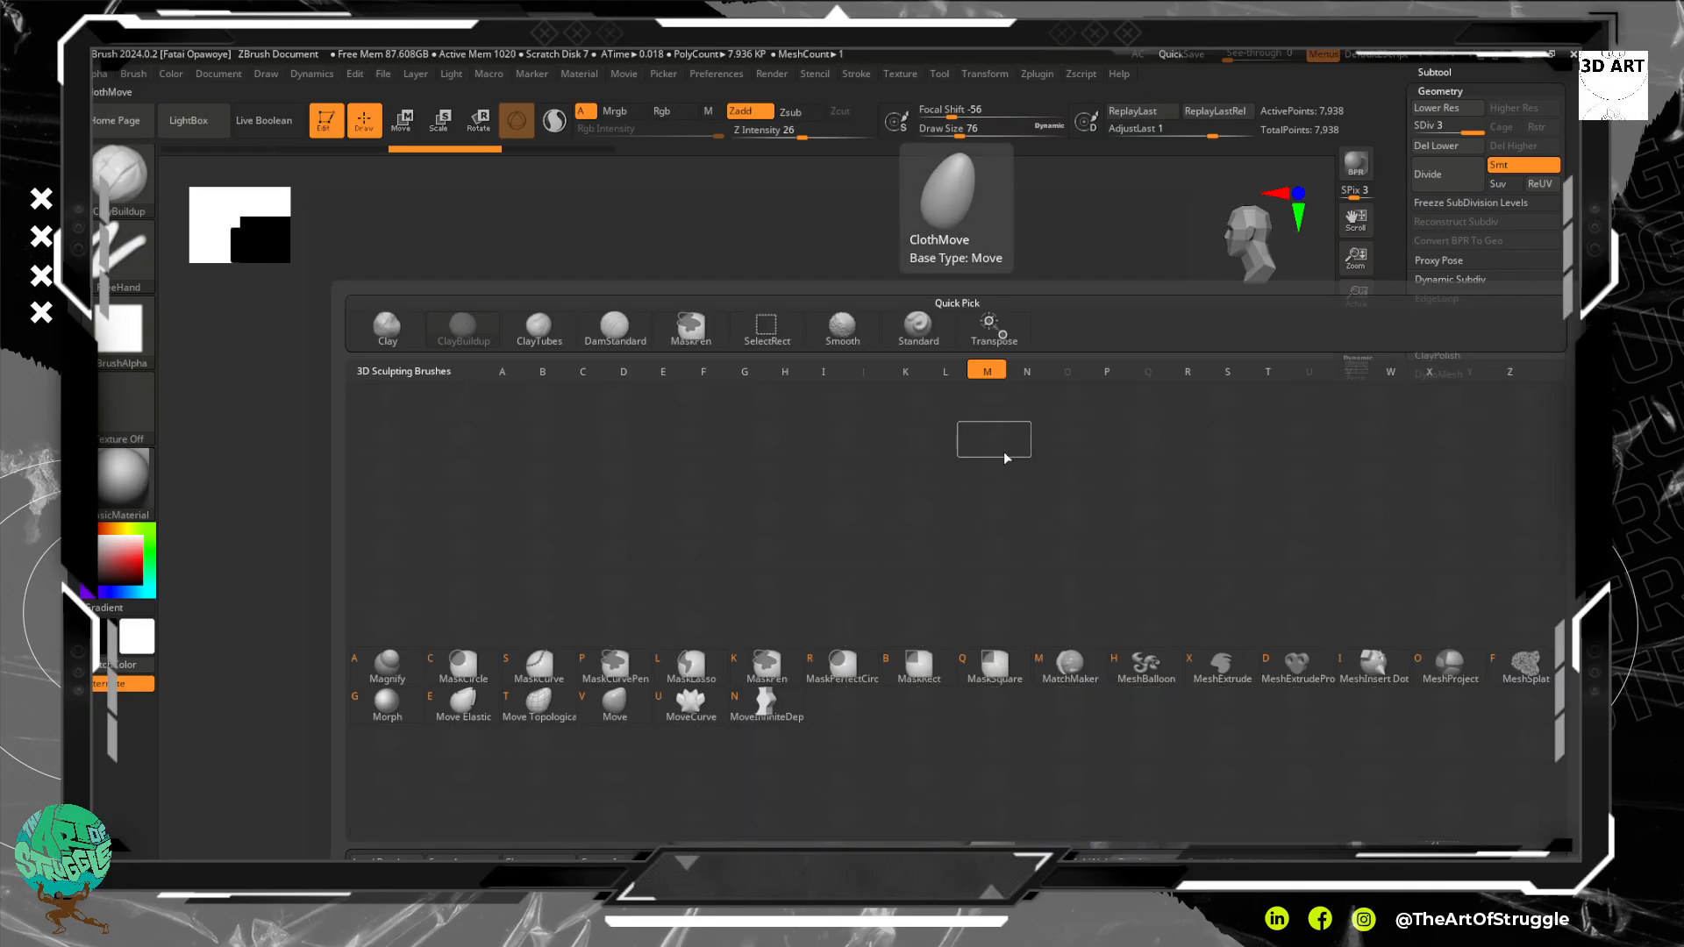
key(v)
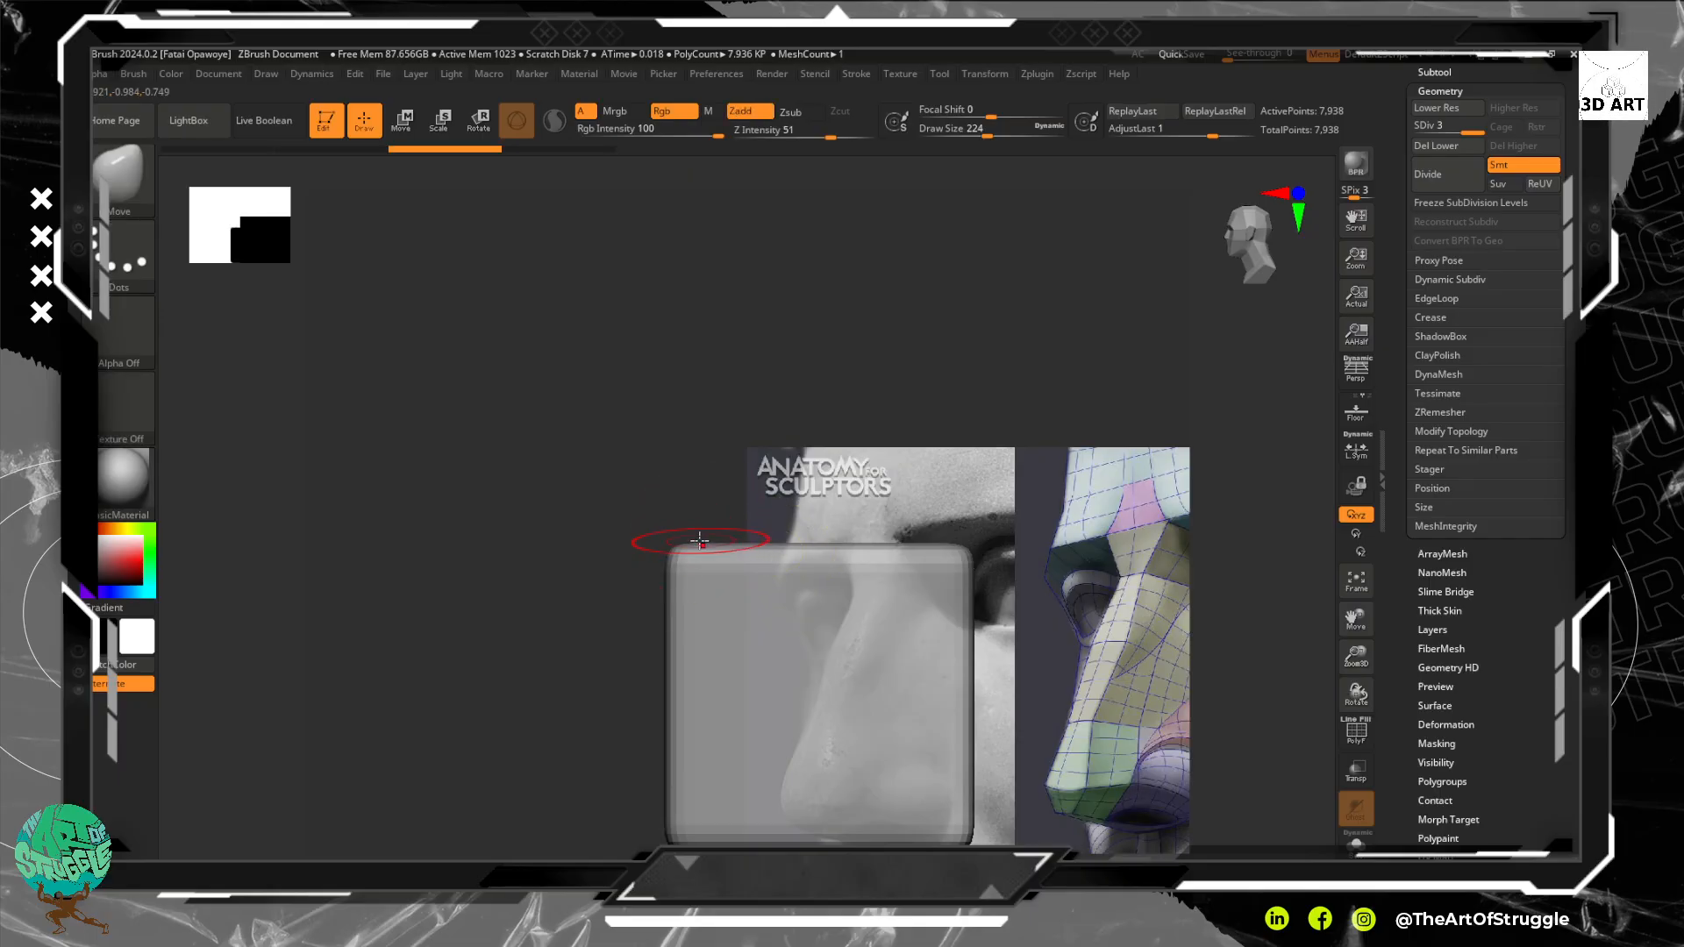
Try a Move stroke on the cube's upper corner, undo it, and line up the cube's side view over the nose photo
drag(693, 560, 732, 570)
drag(627, 517, 771, 508)
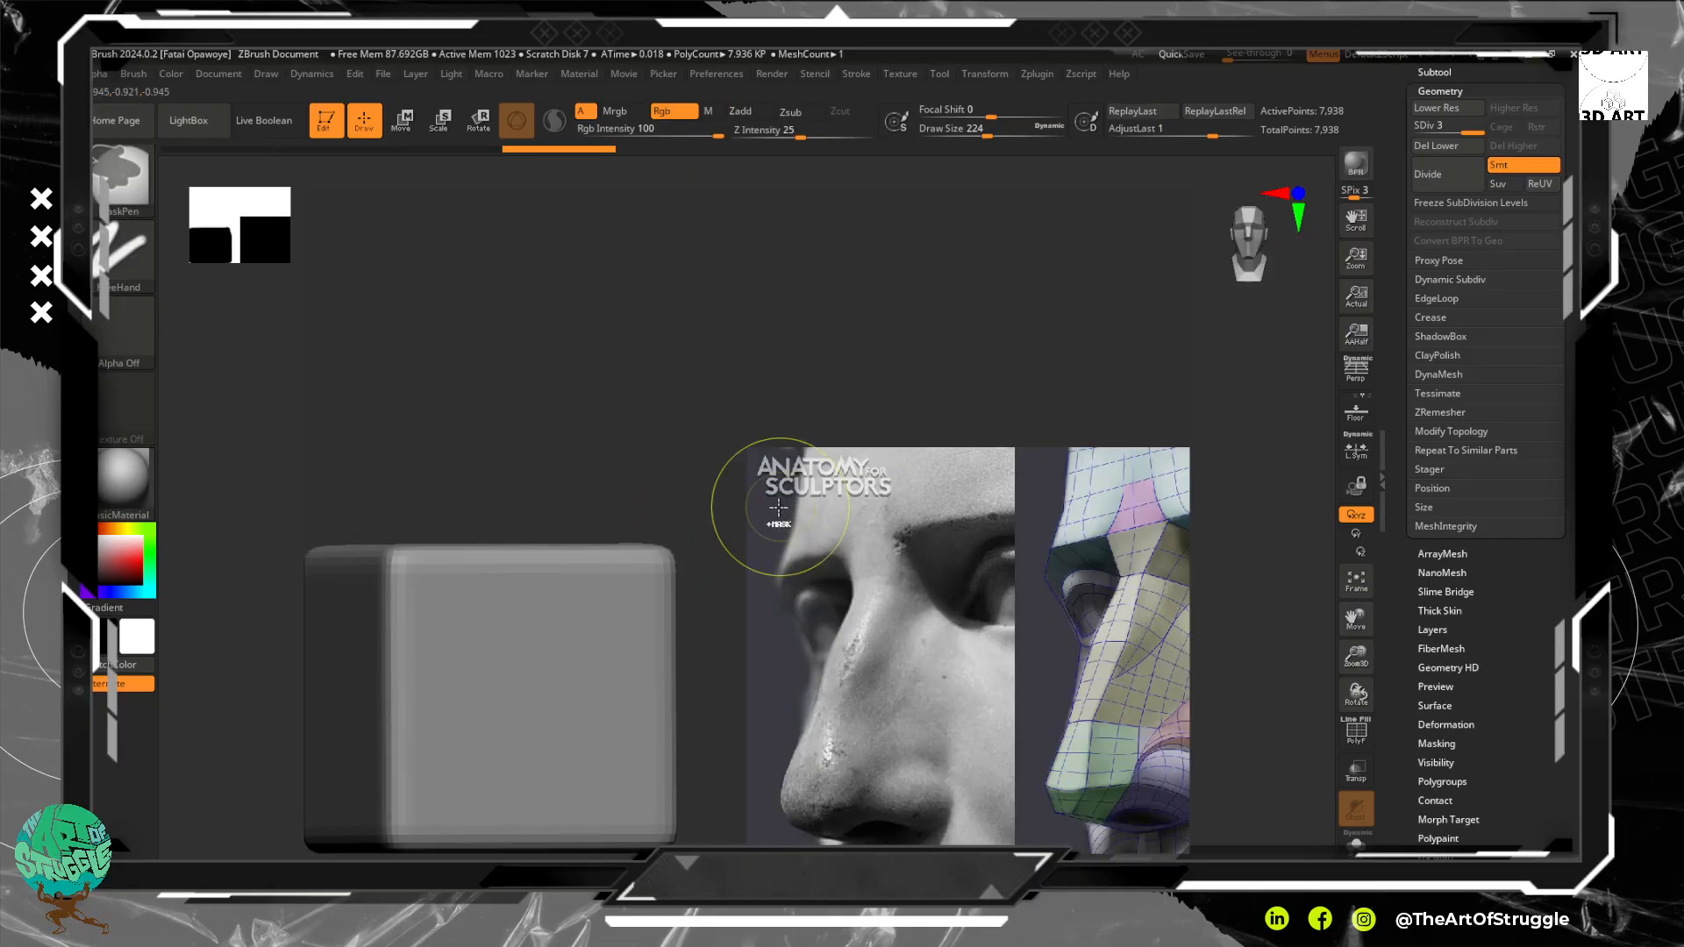
key(ctrl+z)
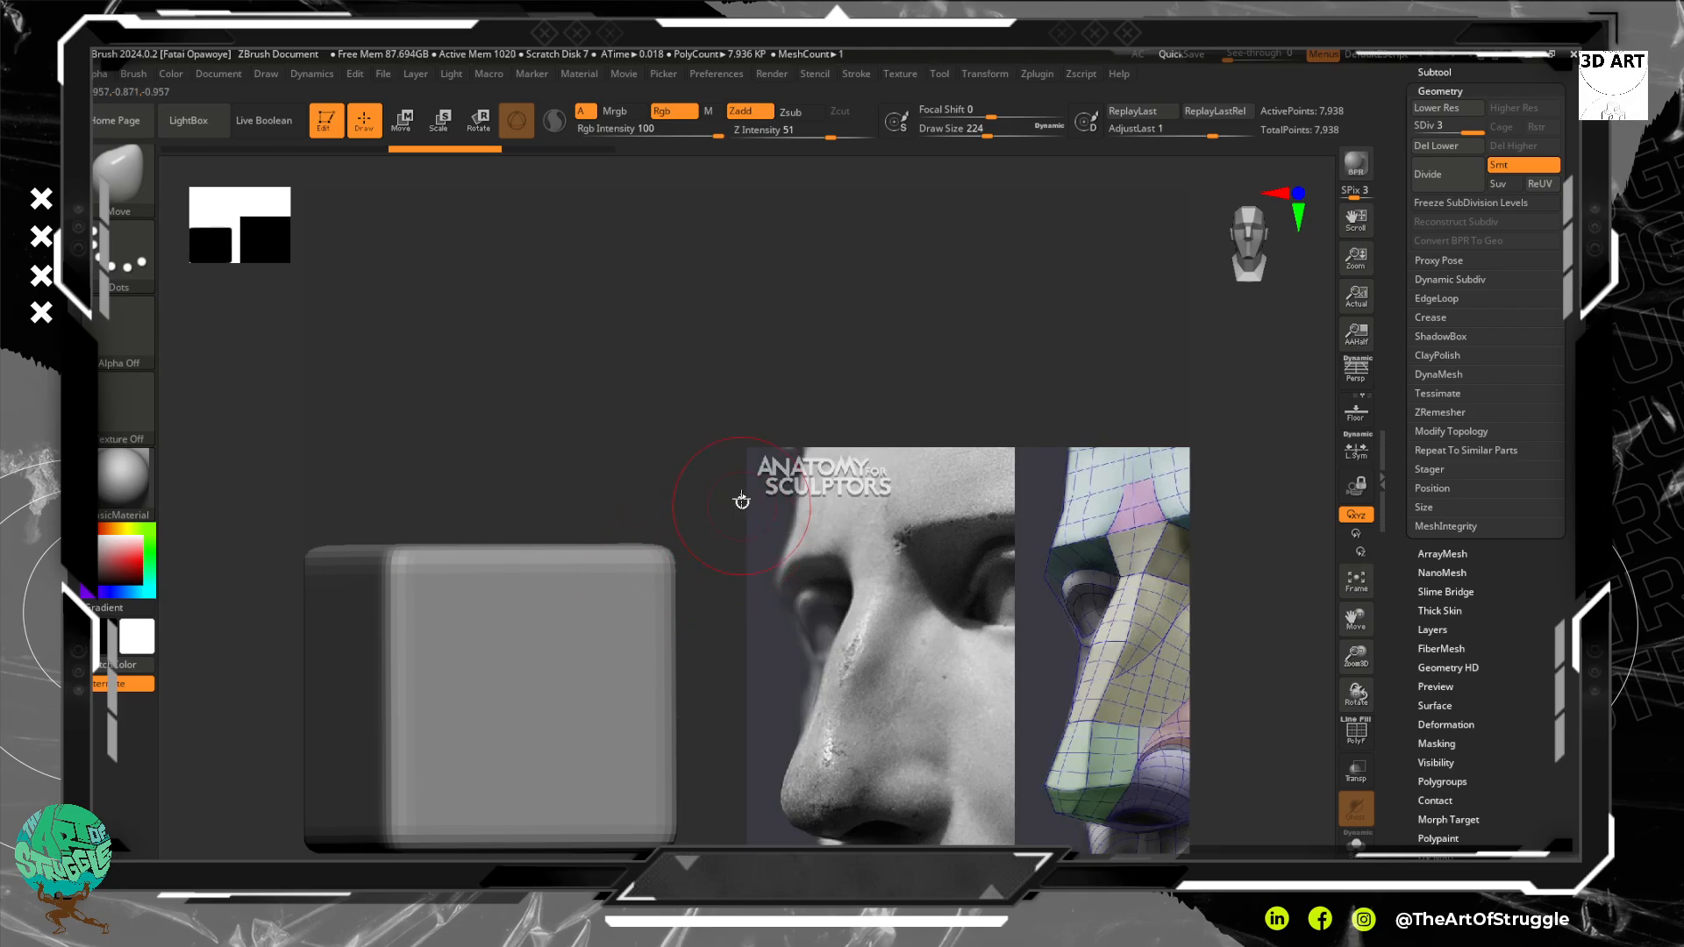
mouse_move(646, 545)
mouse_down()
mouse_move(658, 523)
mouse_move(656, 566)
mouse_up()
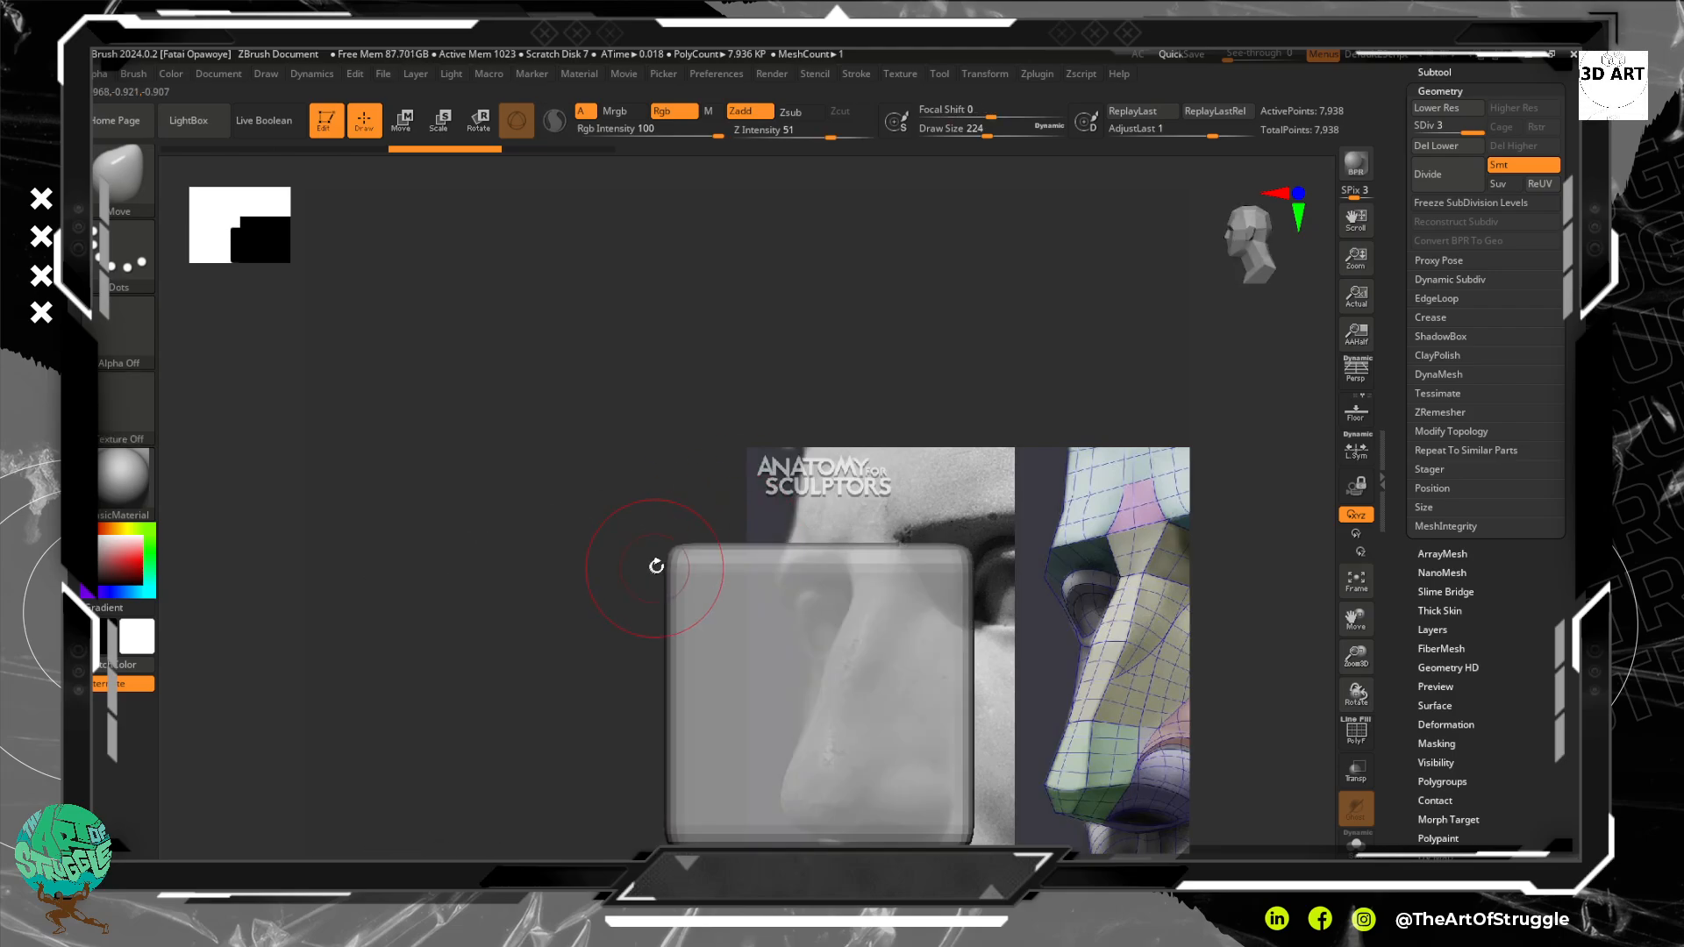
mouse_move(821, 468)
mouse_down()
mouse_move(592, 520)
mouse_move(881, 456)
mouse_up()
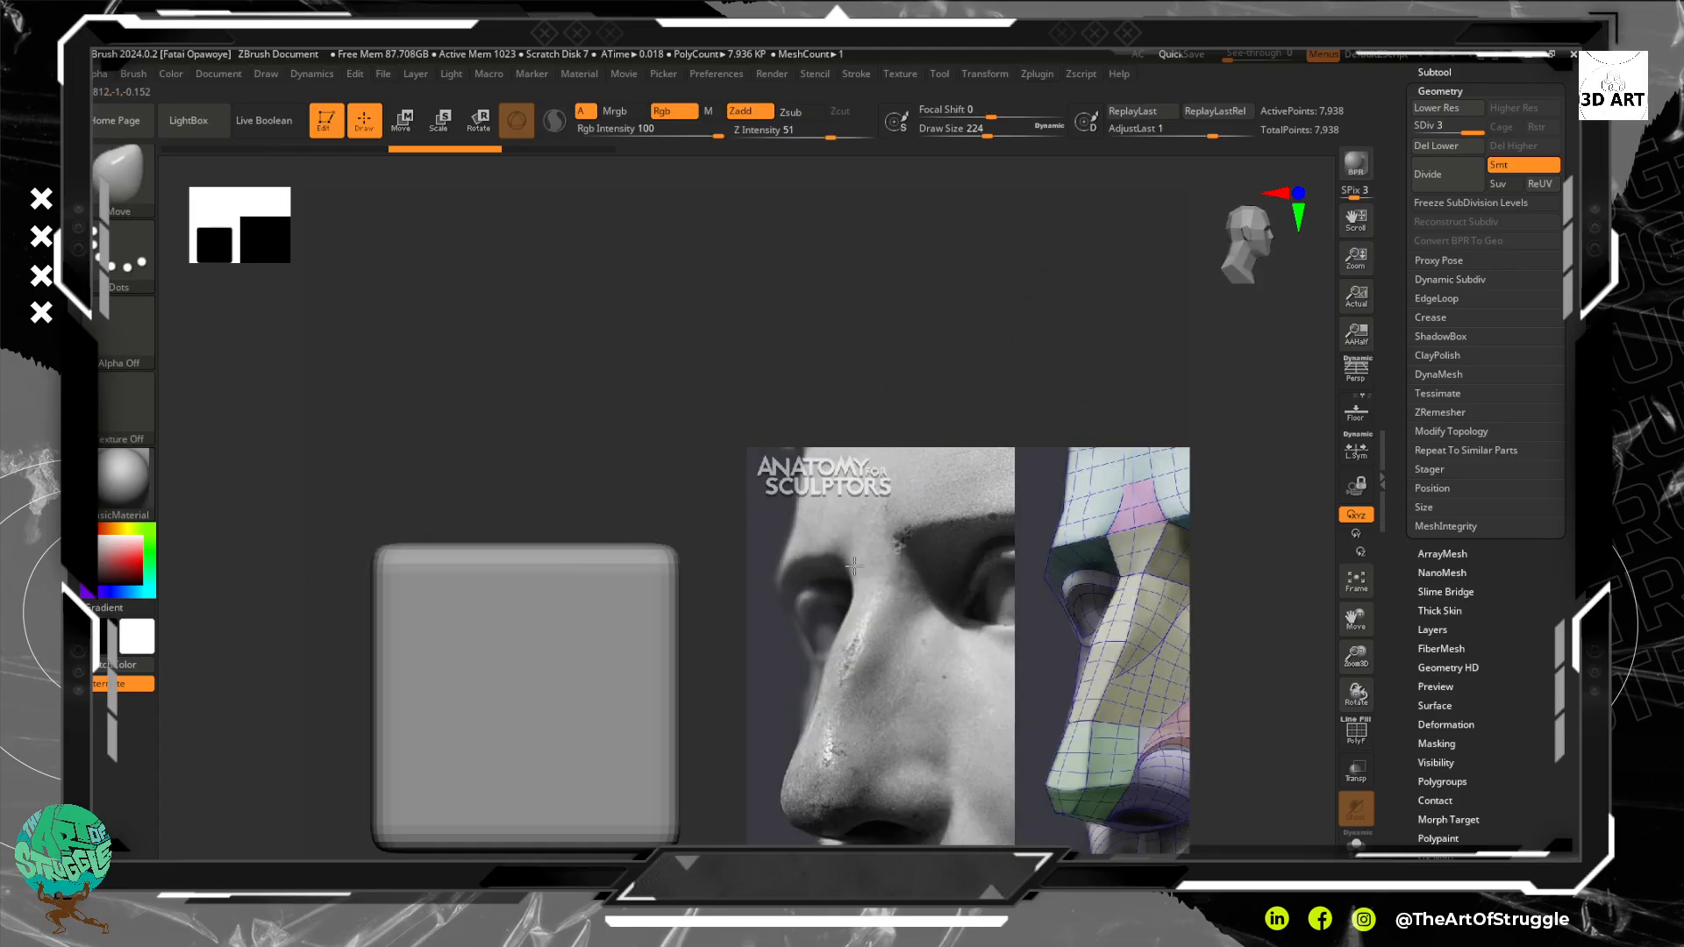
mouse_move(868, 559)
alt+mouse_down()
mouse_move(929, 552)
mouse_move(801, 556)
mouse_move(830, 581)
mouse_move(792, 582)
alt+mouse_up()
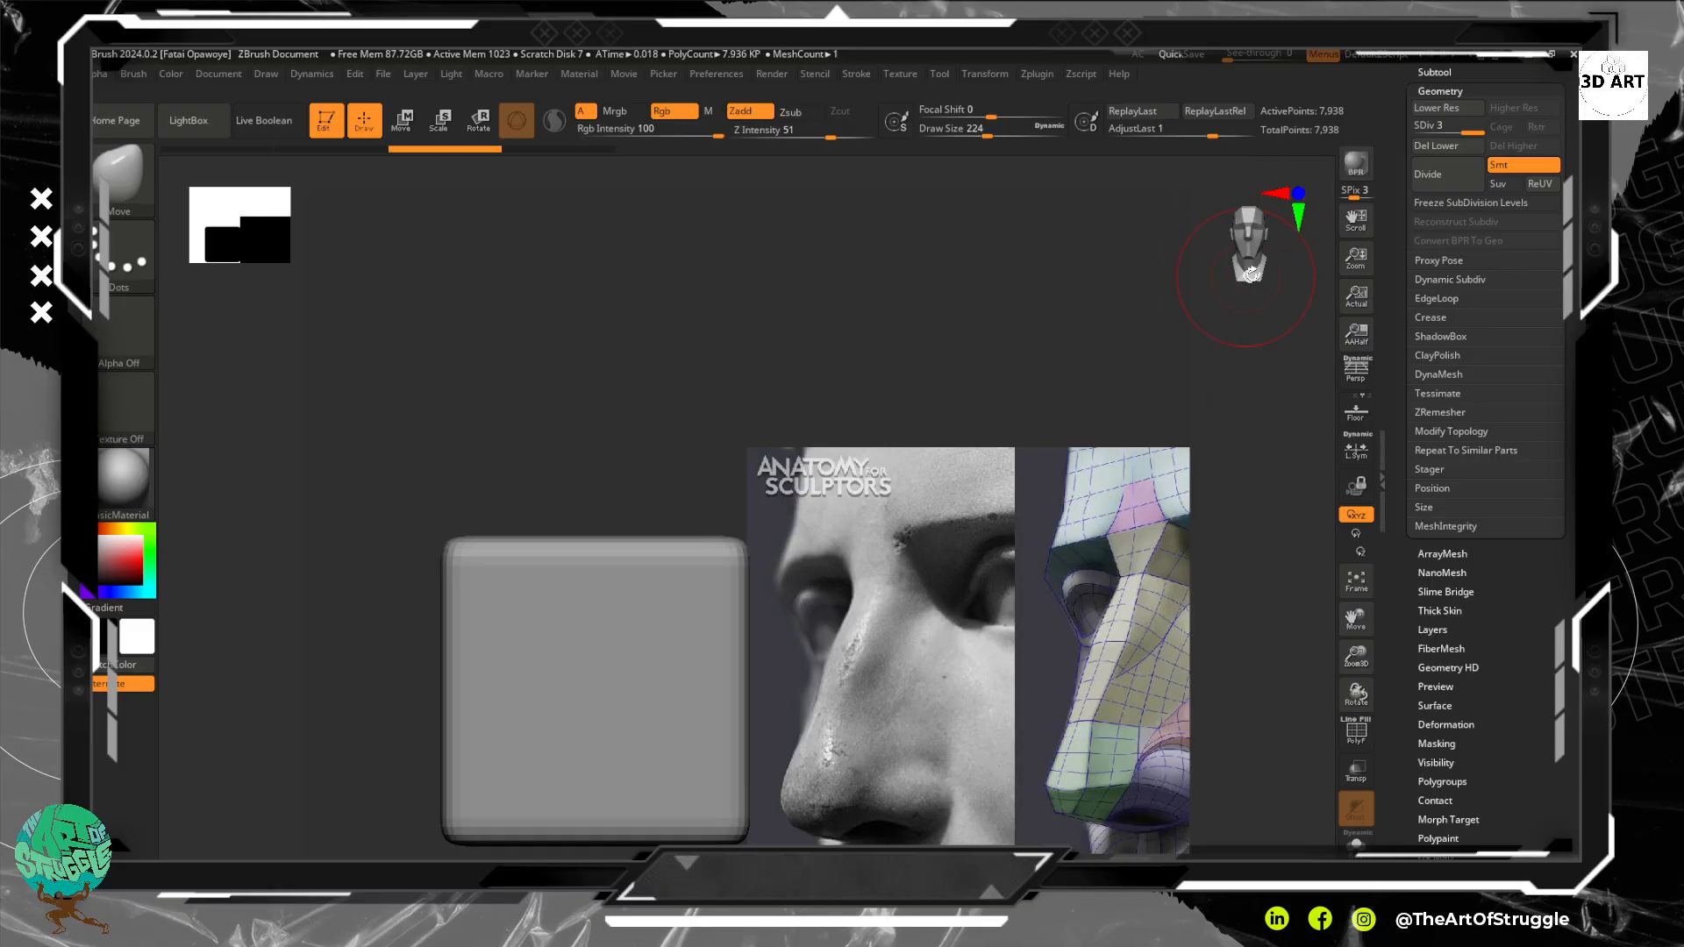
drag(935, 648, 864, 632)
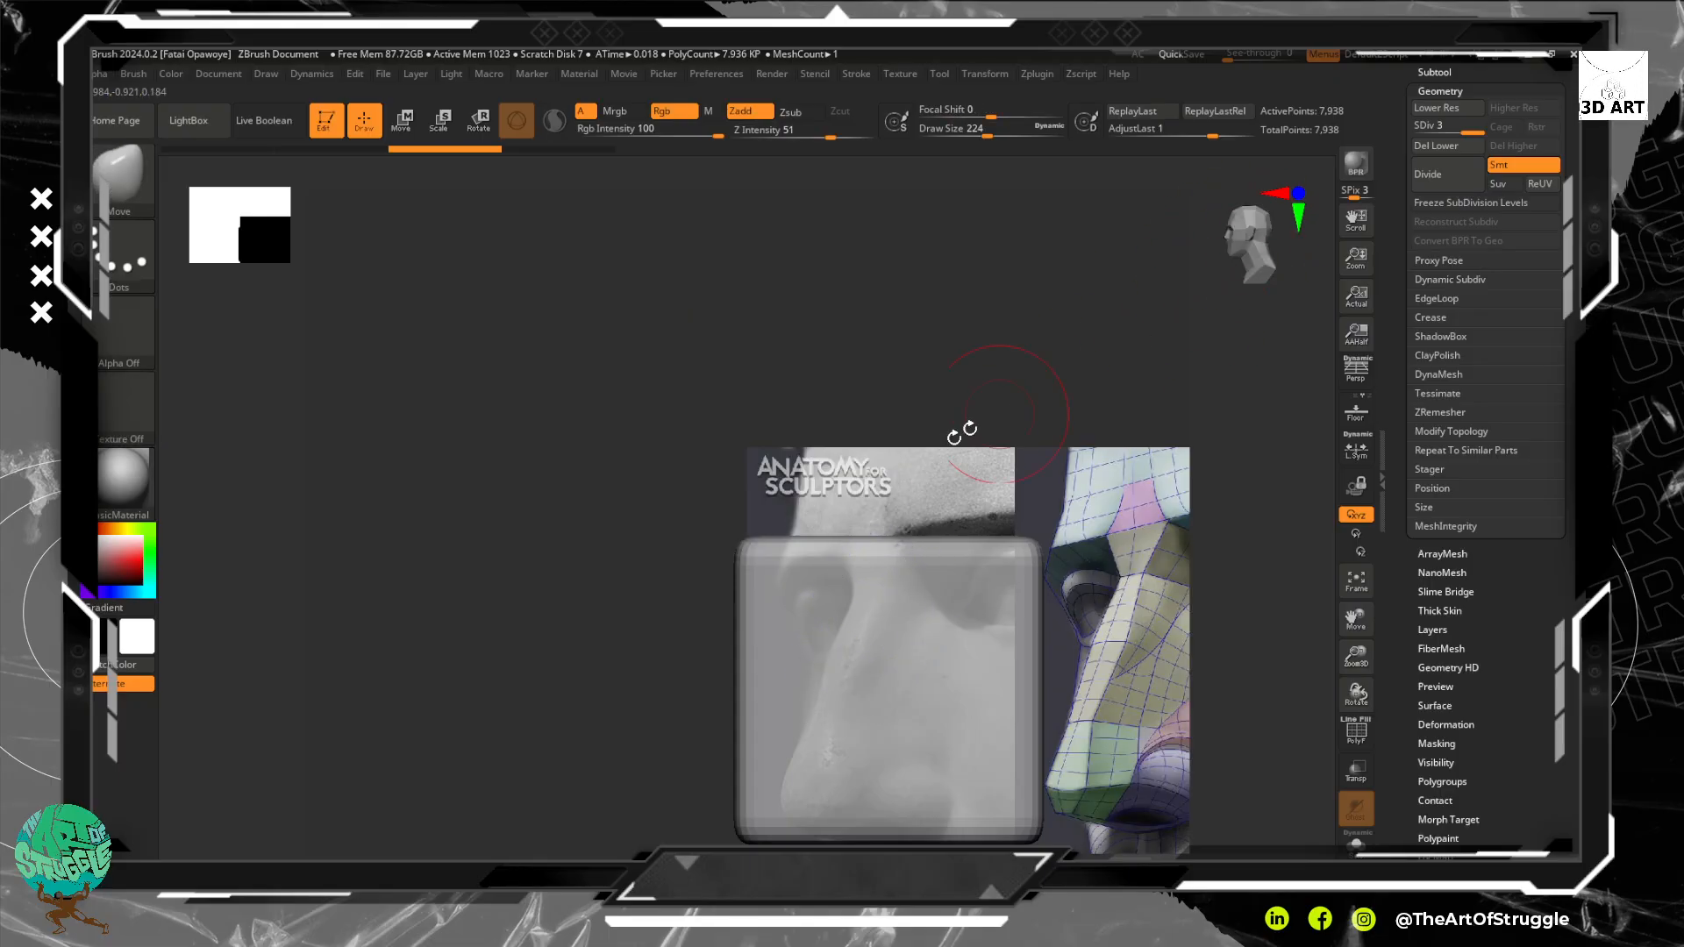
mouse_move(812, 470)
alt+mouse_down()
mouse_move(800, 499)
mouse_move(795, 470)
alt+mouse_up()
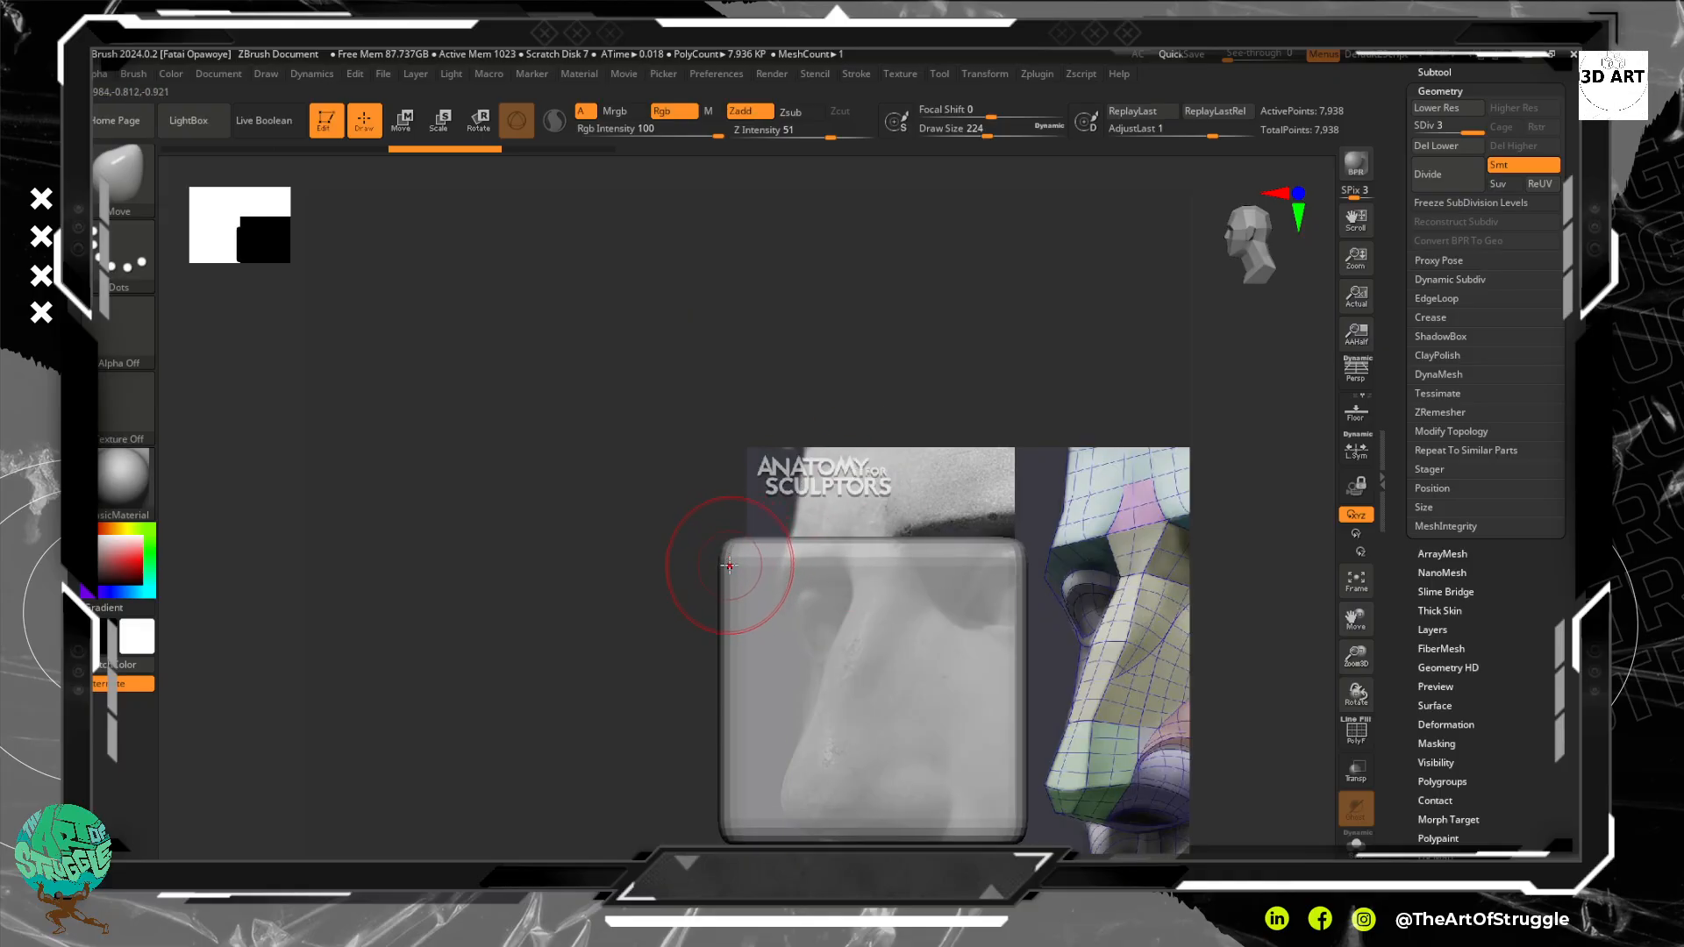
Enlarge the Move brush to draw size 512 and push the cube's upper front corner back to follow the nose bridge slope
key(])
key(])
key(])
key(])
key(])
key(])
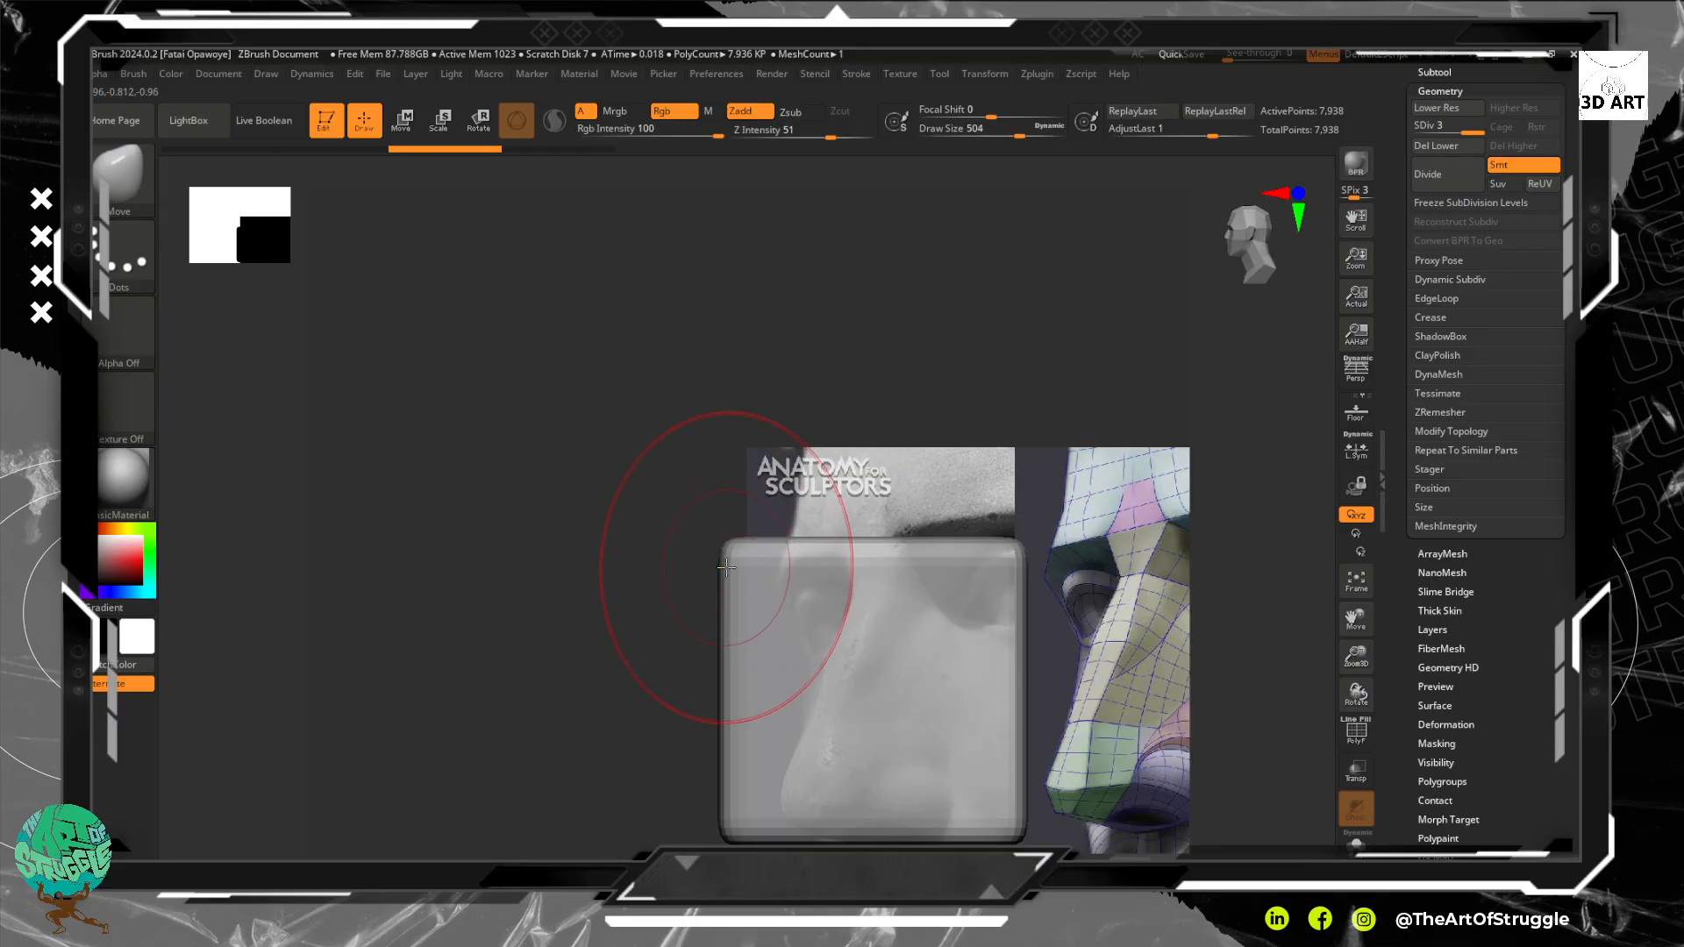
mouse_move(737, 551)
mouse_down()
mouse_move(837, 544)
mouse_move(785, 561)
mouse_move(815, 555)
mouse_move(784, 605)
mouse_move(800, 612)
mouse_move(902, 583)
mouse_move(805, 653)
mouse_move(787, 752)
mouse_move(846, 606)
mouse_up()
Smooth the block's upper back corner, side face and sloped front edge
mouse_move(1003, 561)
shift+mouse_down()
mouse_move(1001, 579)
mouse_move(989, 570)
shift+mouse_up()
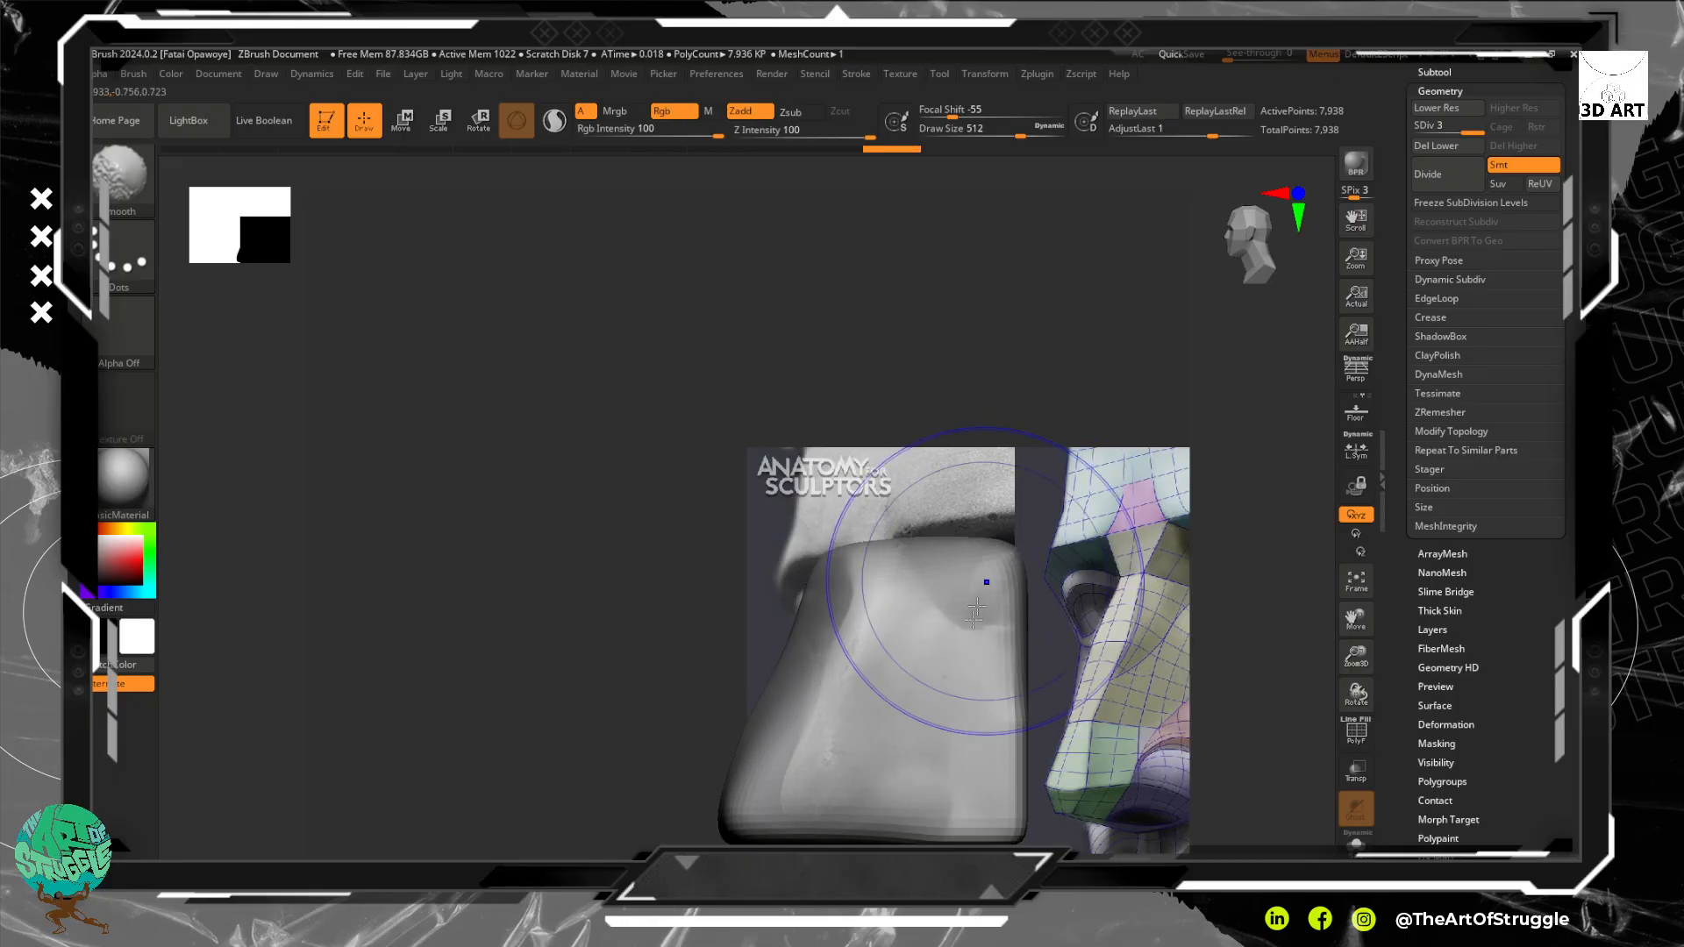
shift+drag(965, 700, 947, 660)
shift+drag(945, 656, 938, 638)
mouse_move(798, 586)
shift+mouse_down()
mouse_move(726, 768)
mouse_move(746, 708)
shift+mouse_up()
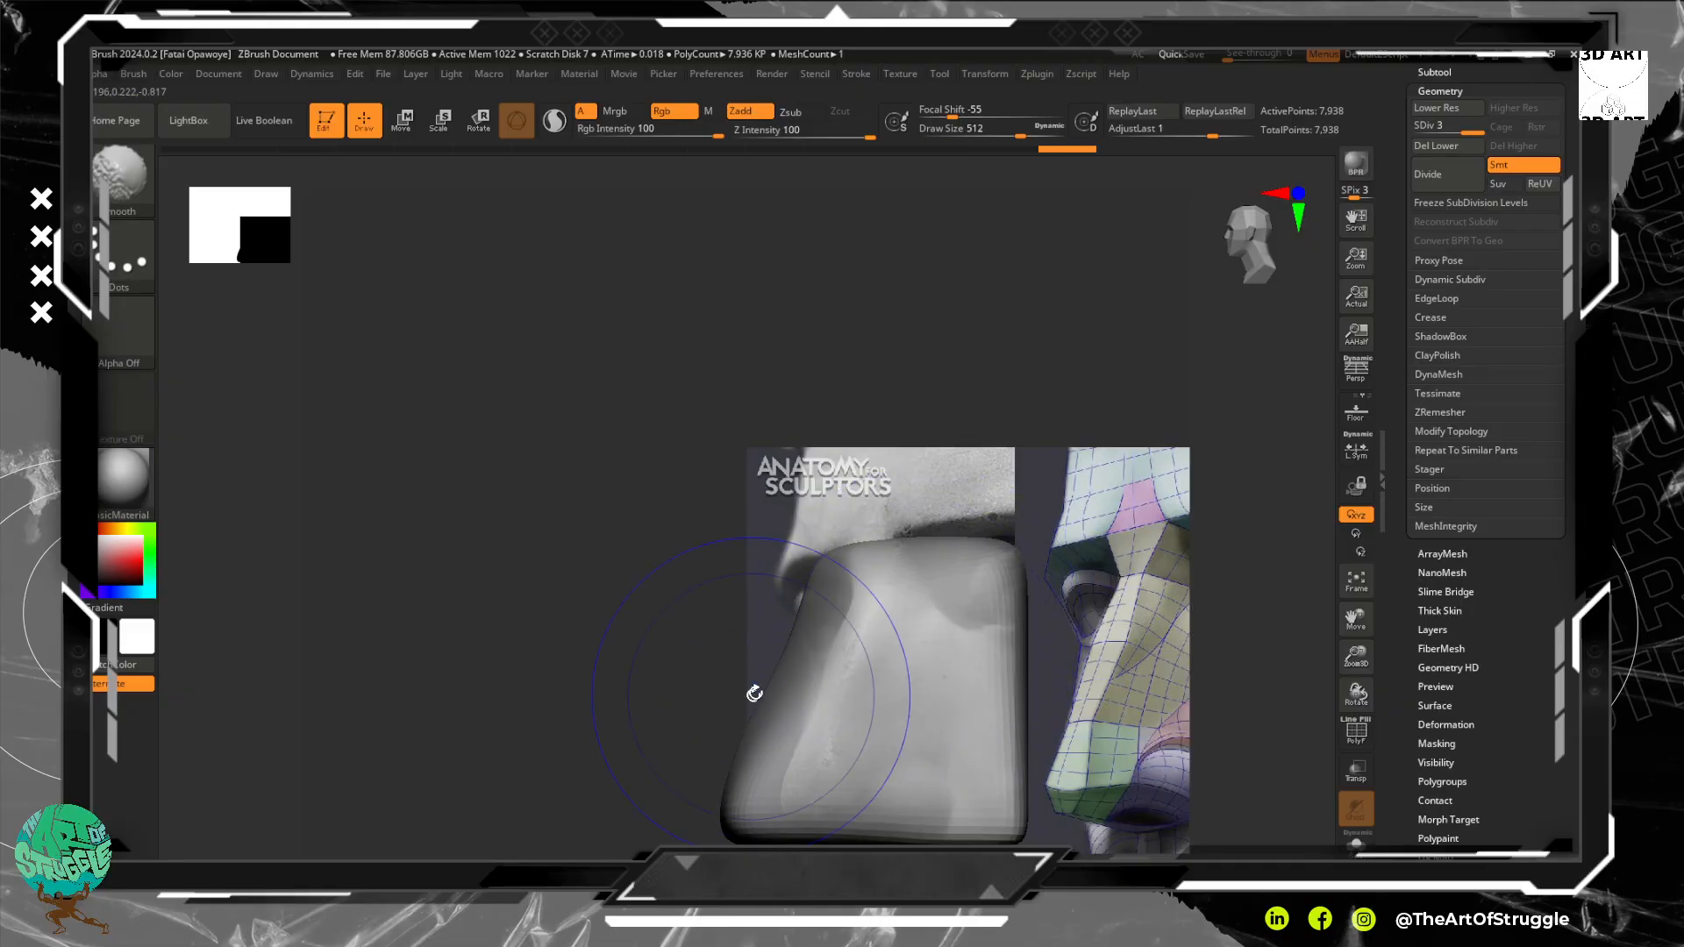
shift+drag(727, 605, 777, 638)
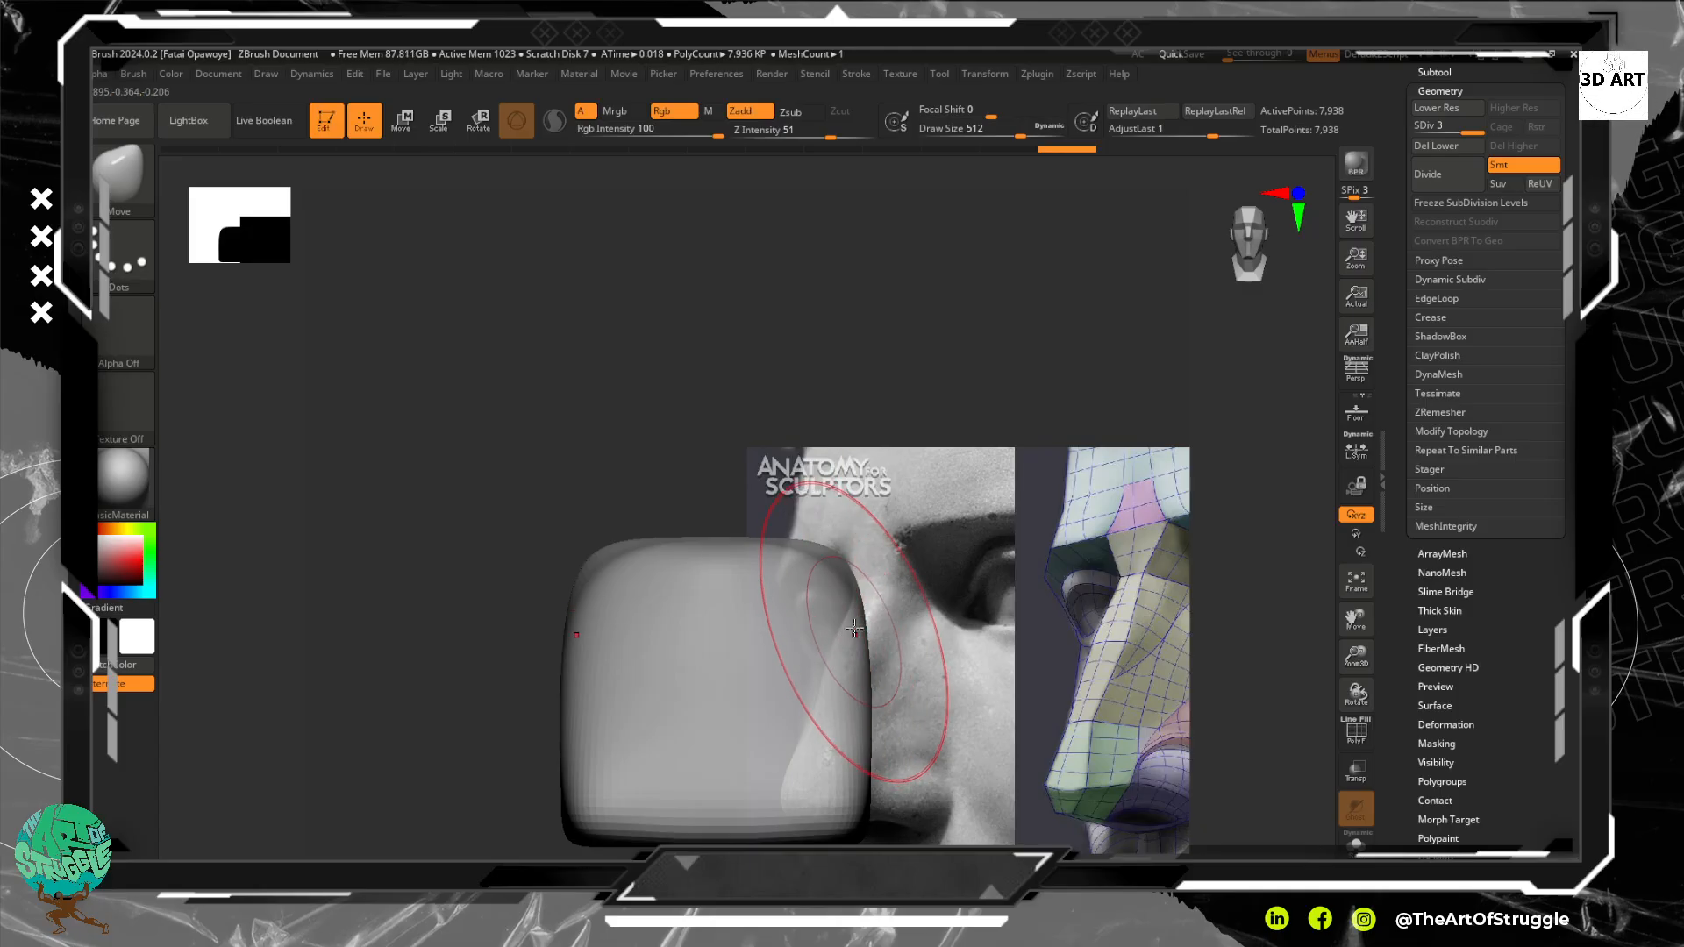
Narrow the block's upper and lower sides symmetrically in front view with the Move brush, and smooth the side transitions
drag(852, 594, 775, 598)
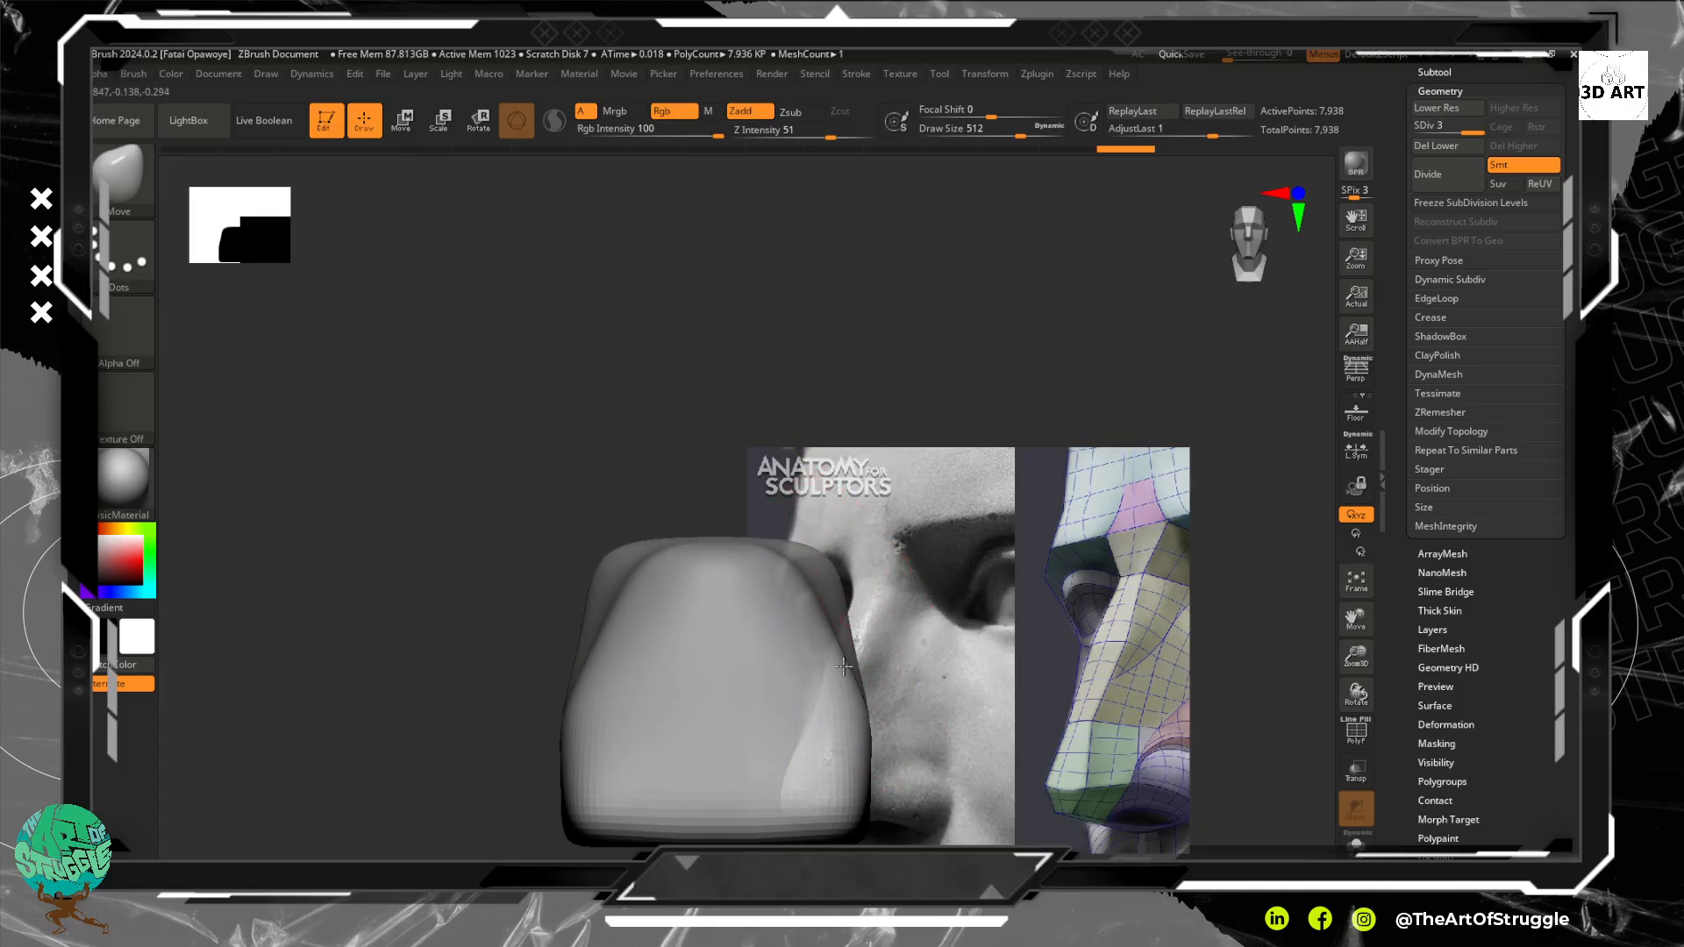
mouse_move(842, 666)
mouse_down()
mouse_move(793, 671)
mouse_move(795, 744)
mouse_up()
drag(836, 789, 805, 788)
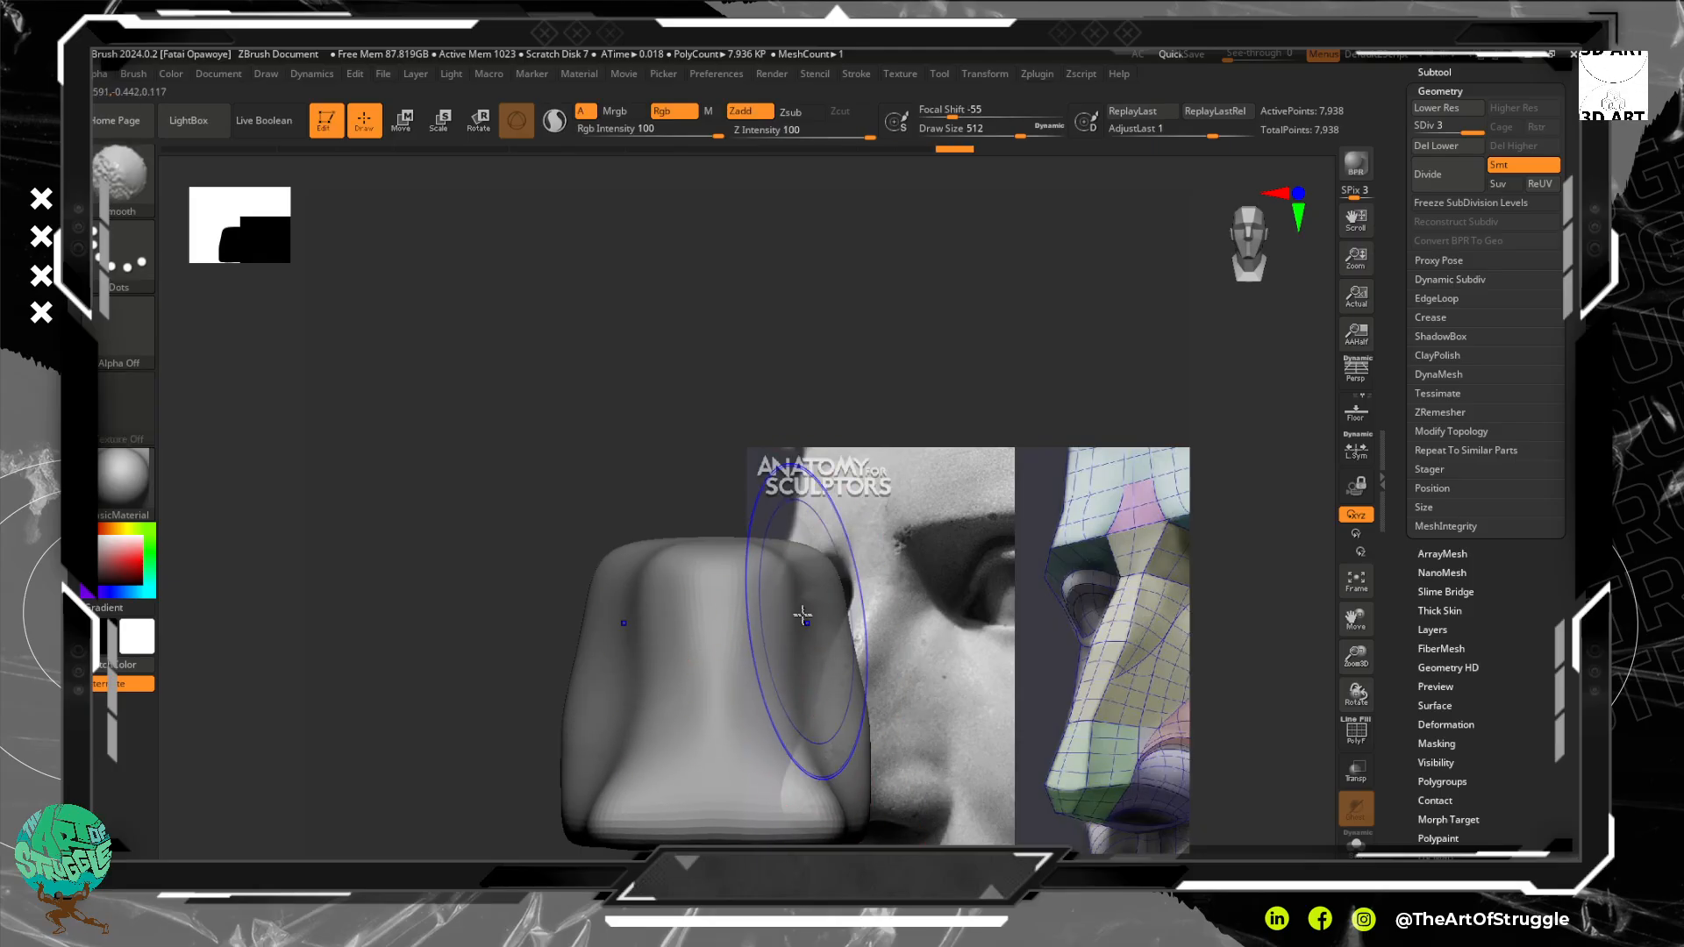
shift+drag(803, 616, 791, 687)
Smooth the block's side face in side view and align its front slope with the nose profile in the photo
drag(922, 651, 873, 661)
shift+right_drag(873, 660, 870, 658)
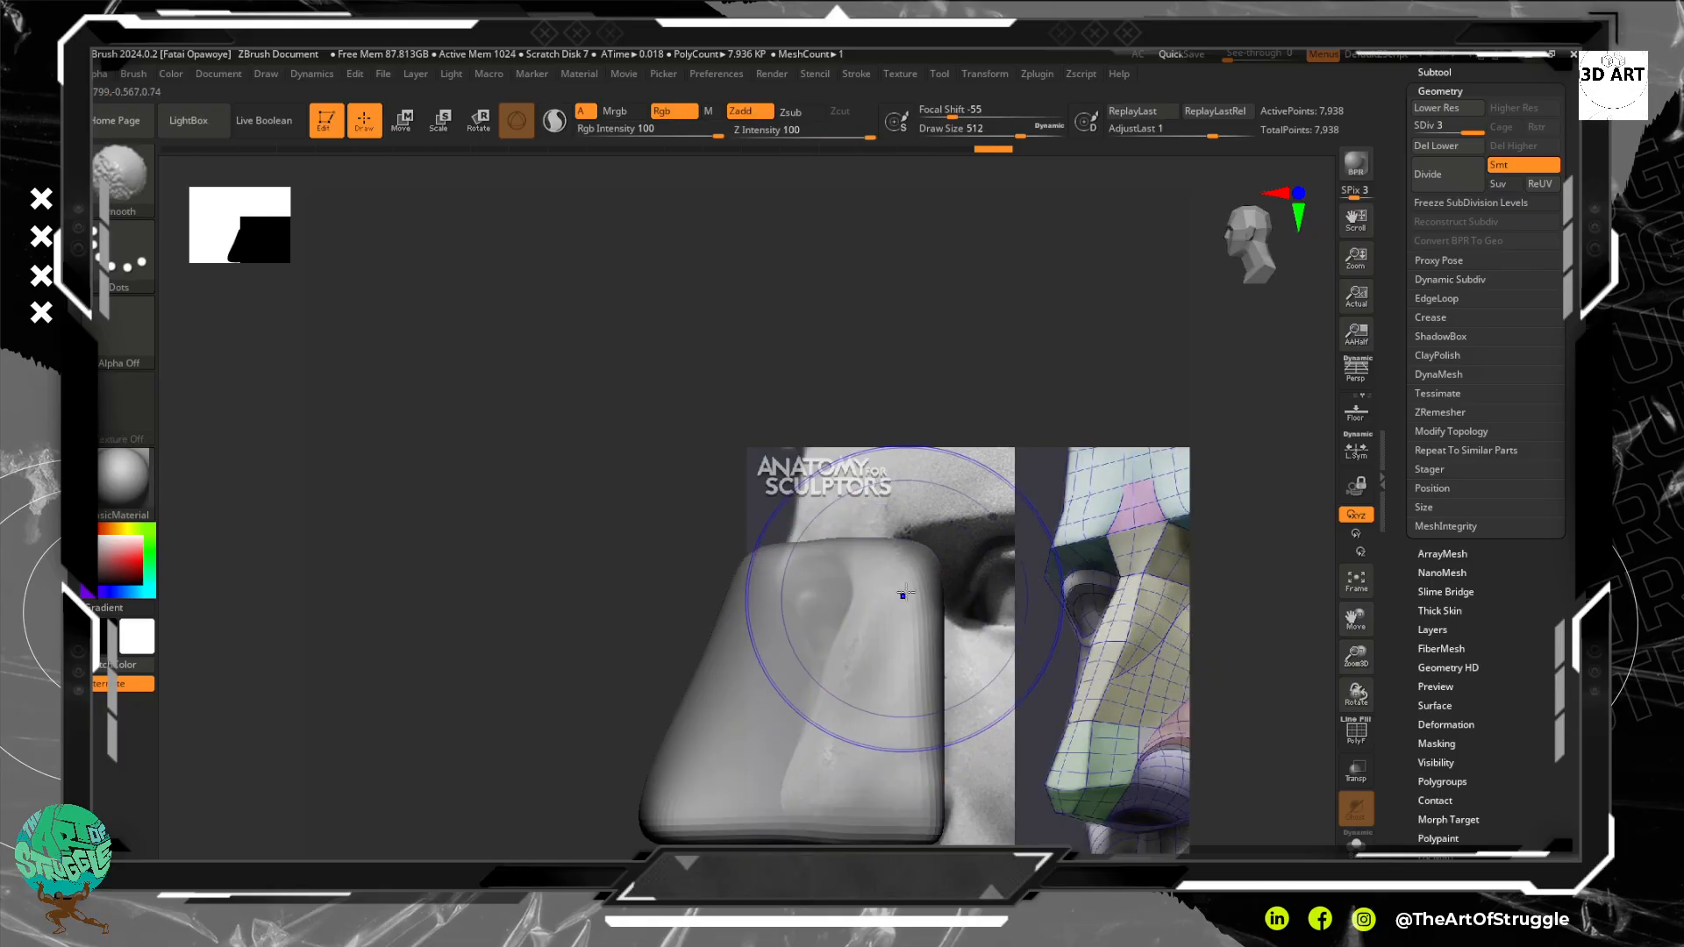
mouse_move(907, 686)
shift+mouse_down()
mouse_move(889, 756)
mouse_move(737, 778)
mouse_move(704, 719)
shift+mouse_up()
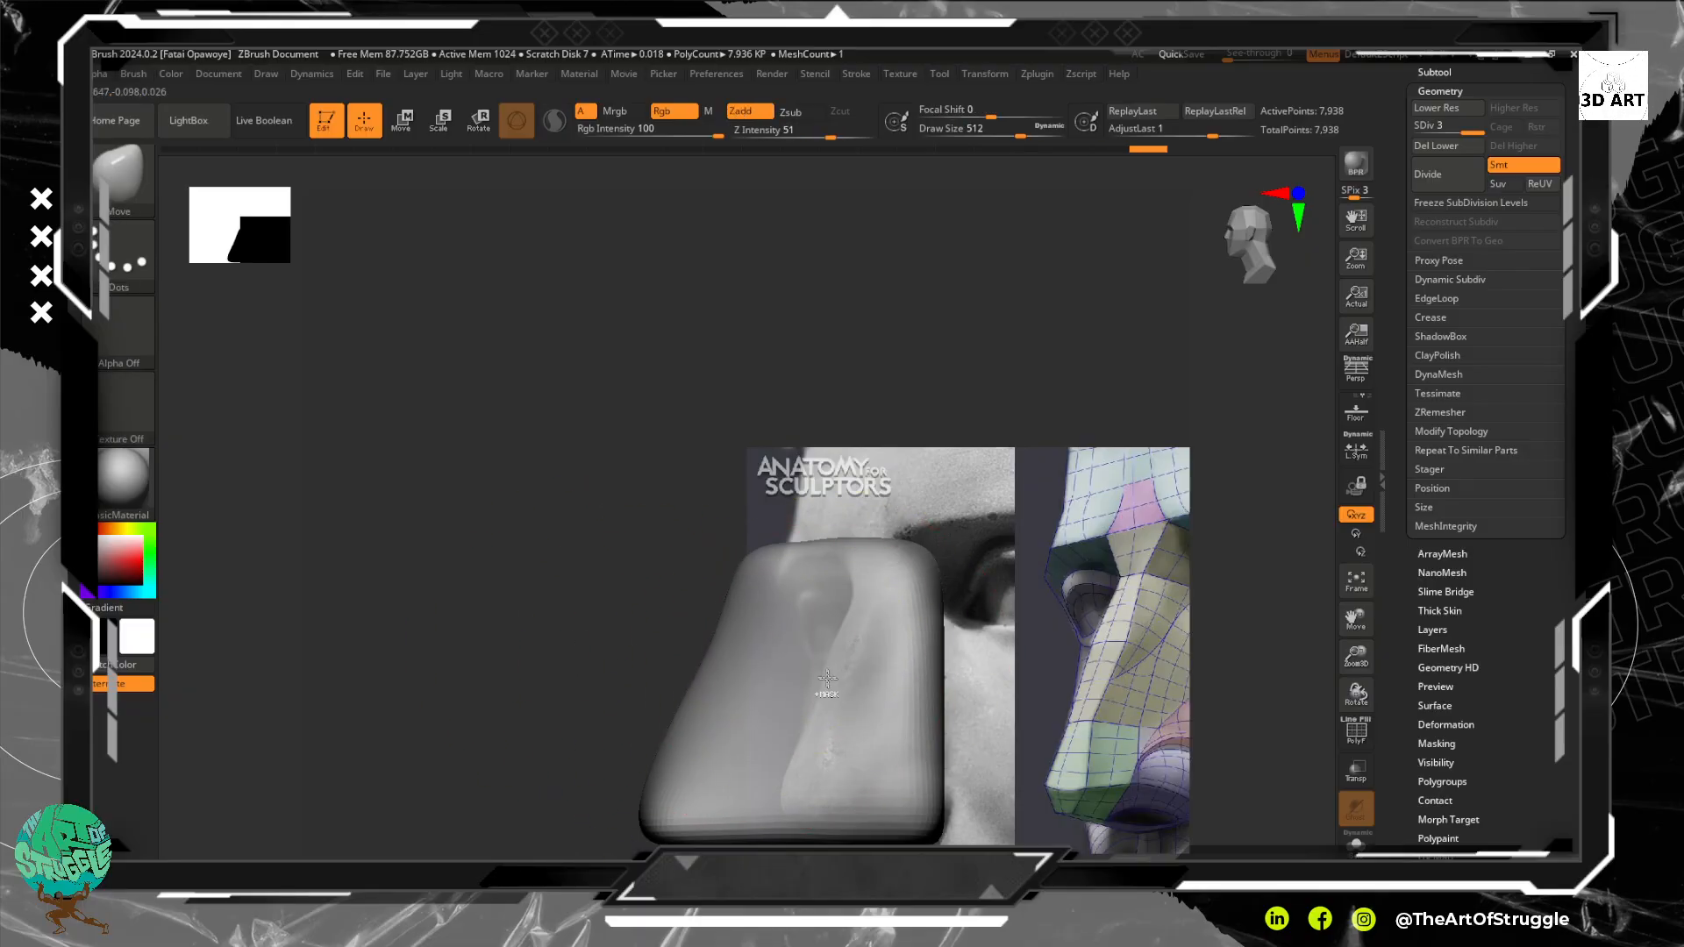
alt+right_drag(944, 514, 1073, 511)
mouse_move(1035, 624)
shift+mouse_down()
mouse_move(1008, 640)
mouse_move(894, 575)
mouse_move(819, 733)
mouse_move(860, 618)
shift+mouse_up()
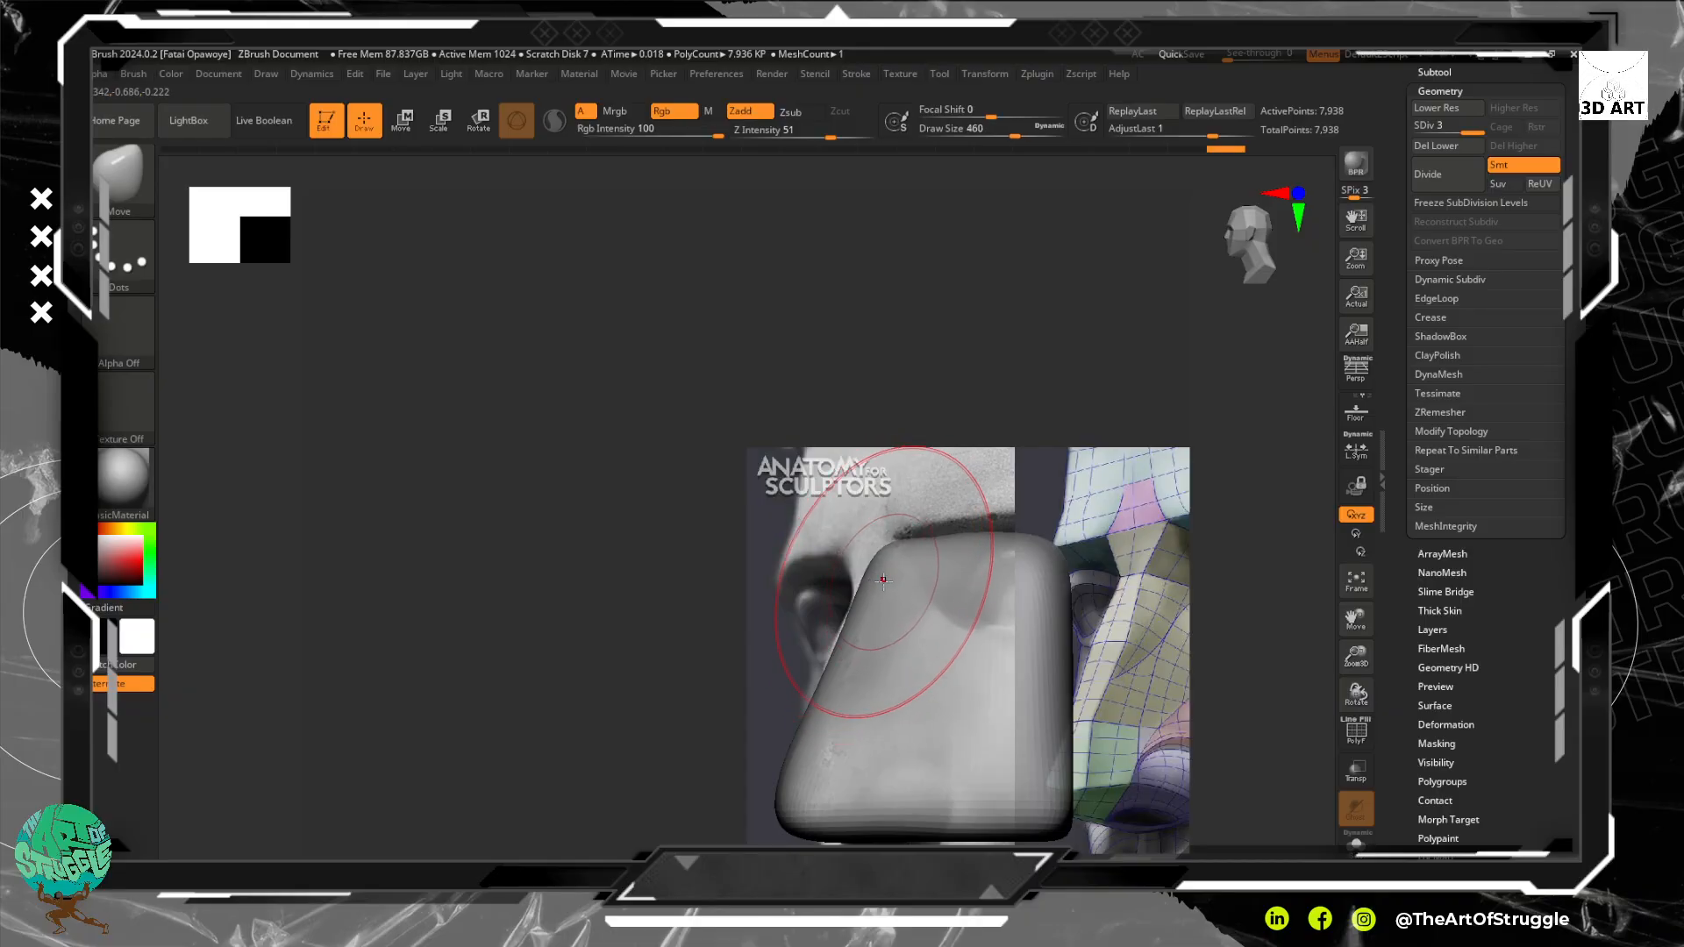
Reduce the Move brush to draw size 380 and adjust the block's front profile to match the reference nose bridge
key(bracketleft)
key(bracketleft)
drag(887, 567, 861, 574)
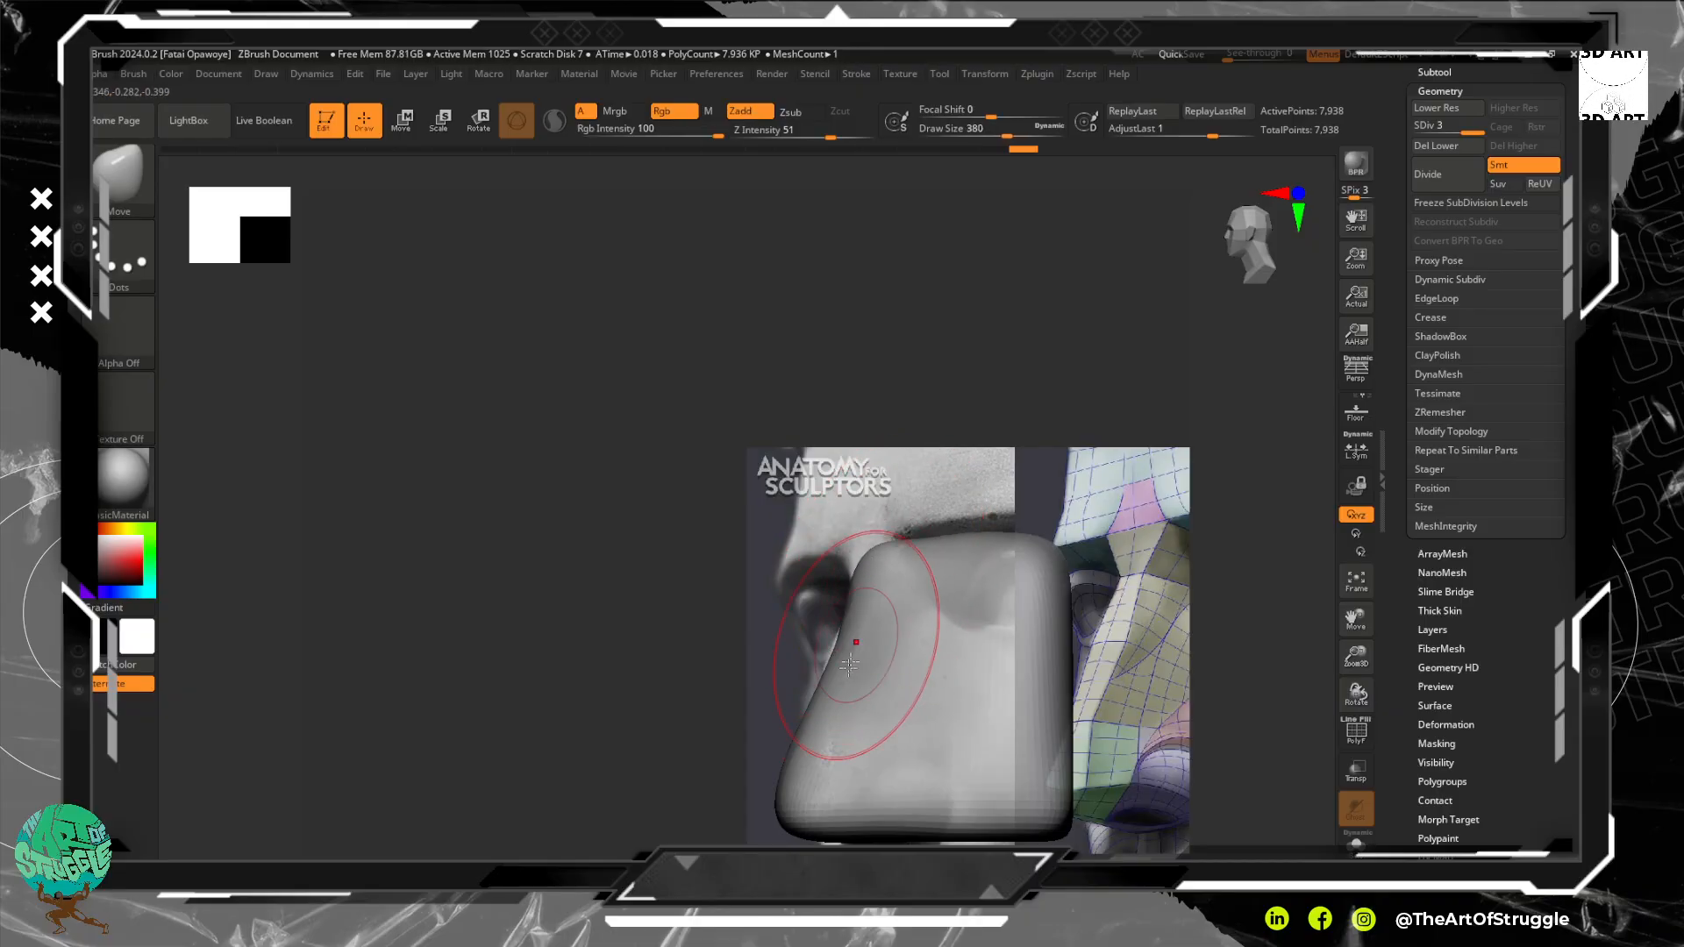
drag(811, 745, 809, 741)
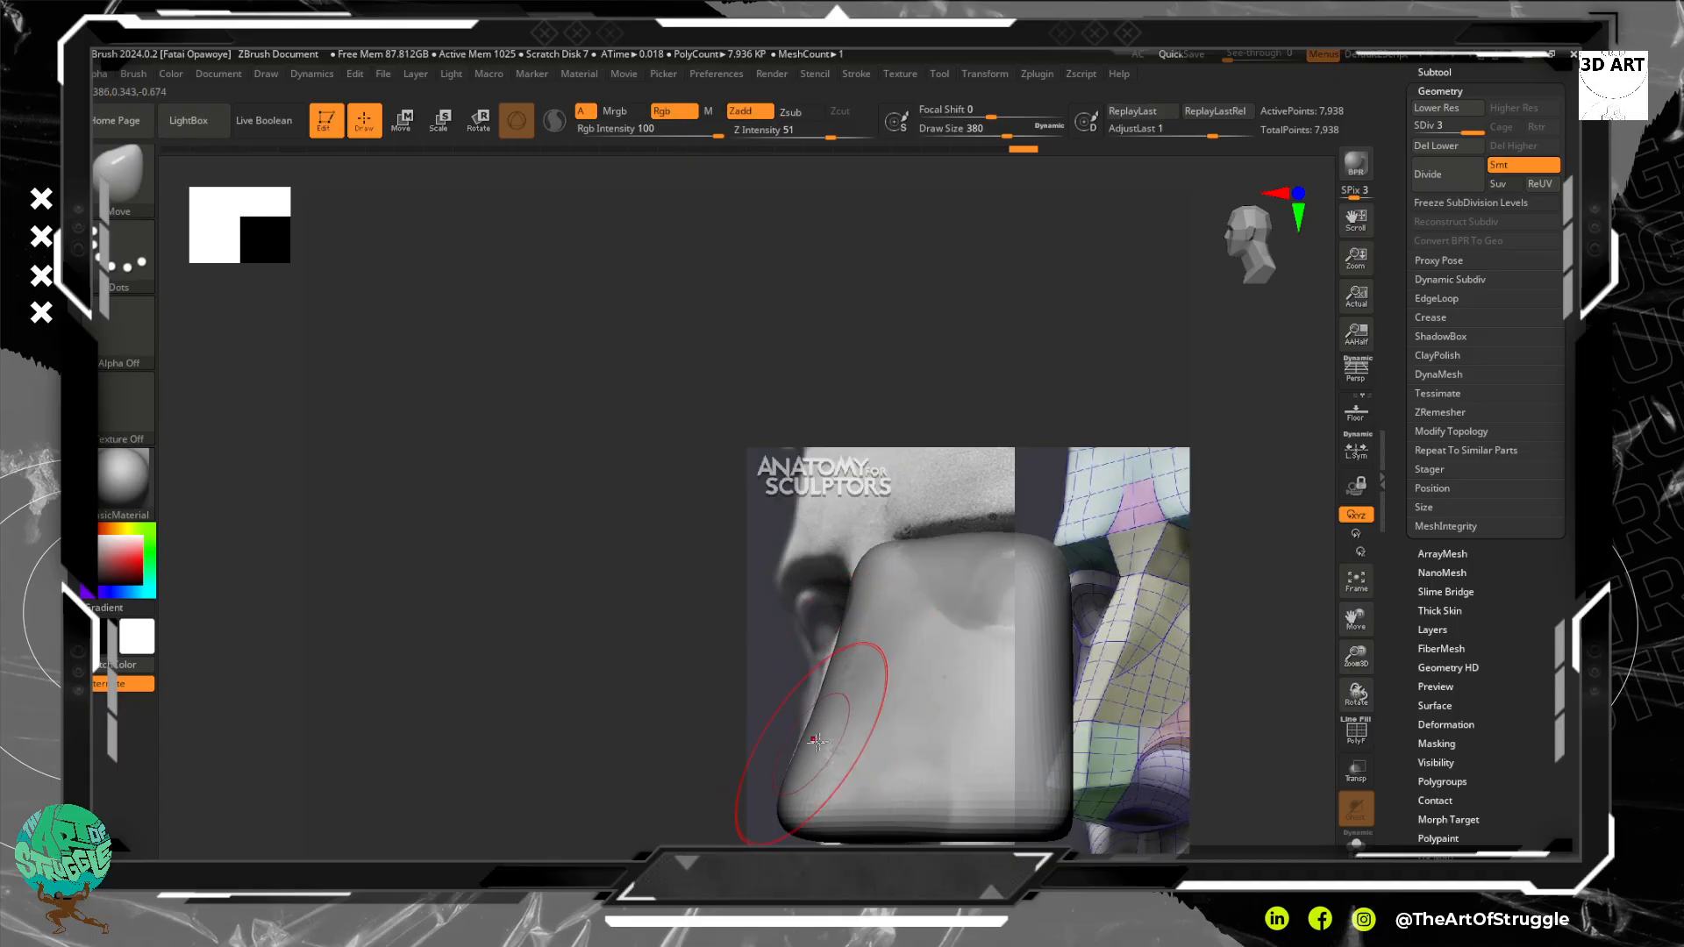
Refine the block's sides symmetrically in front view so a central nose ridge stands out down to the base
drag(705, 686, 759, 684)
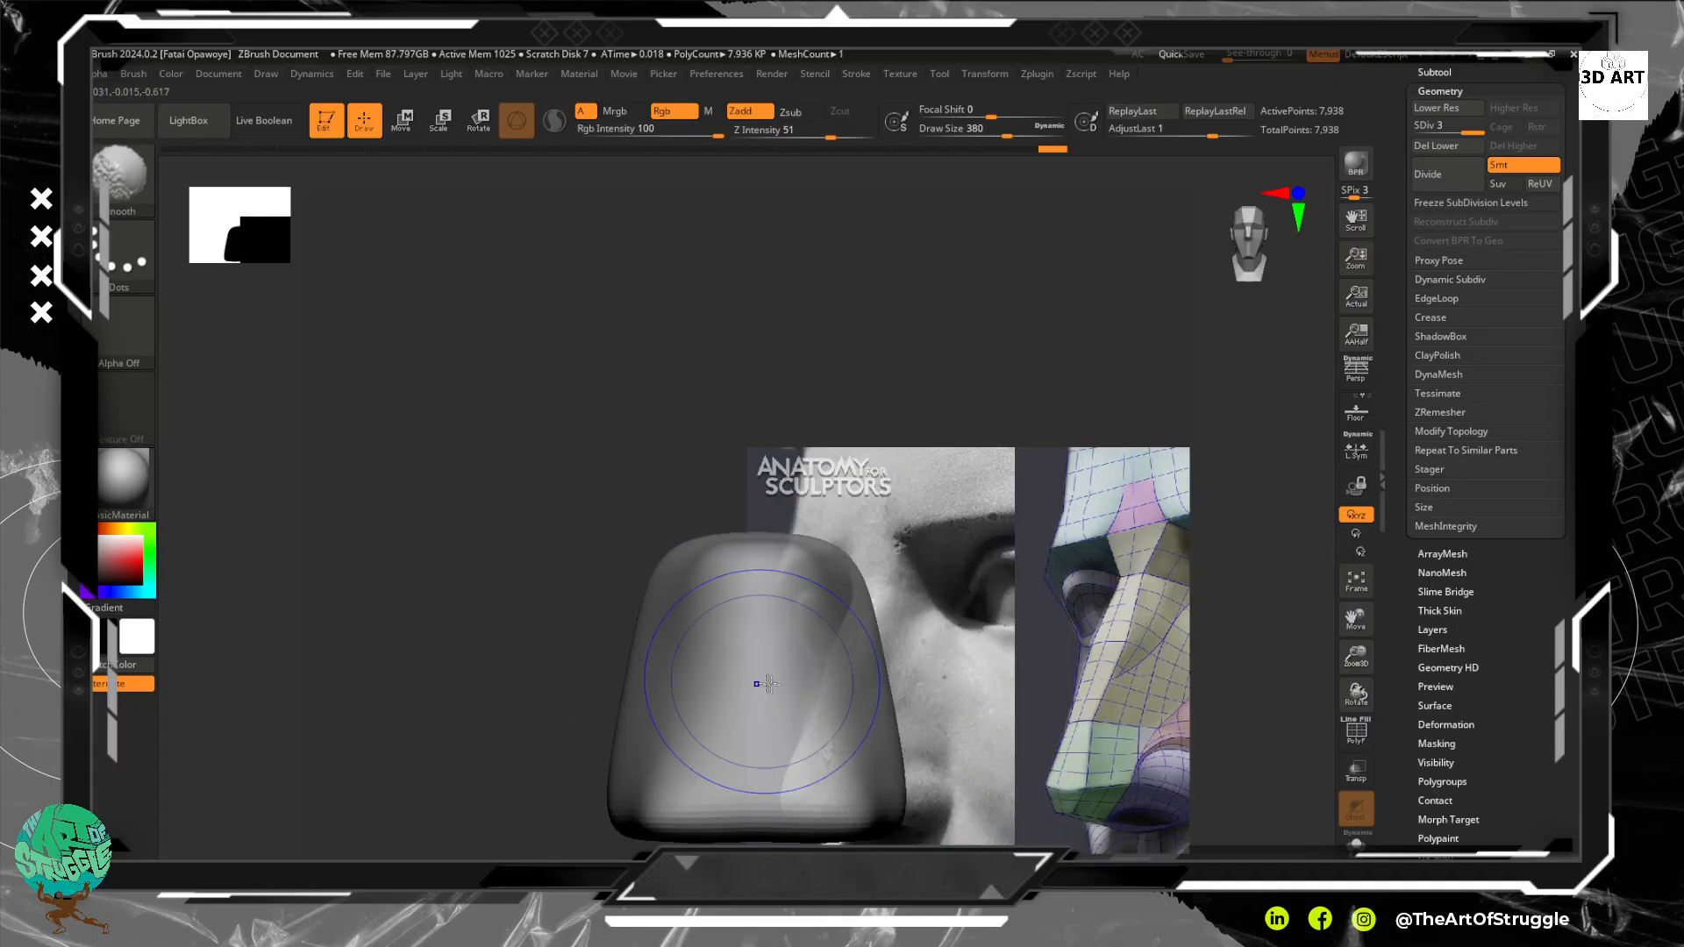
mouse_move(870, 763)
mouse_down()
mouse_move(822, 751)
mouse_move(798, 806)
mouse_up()
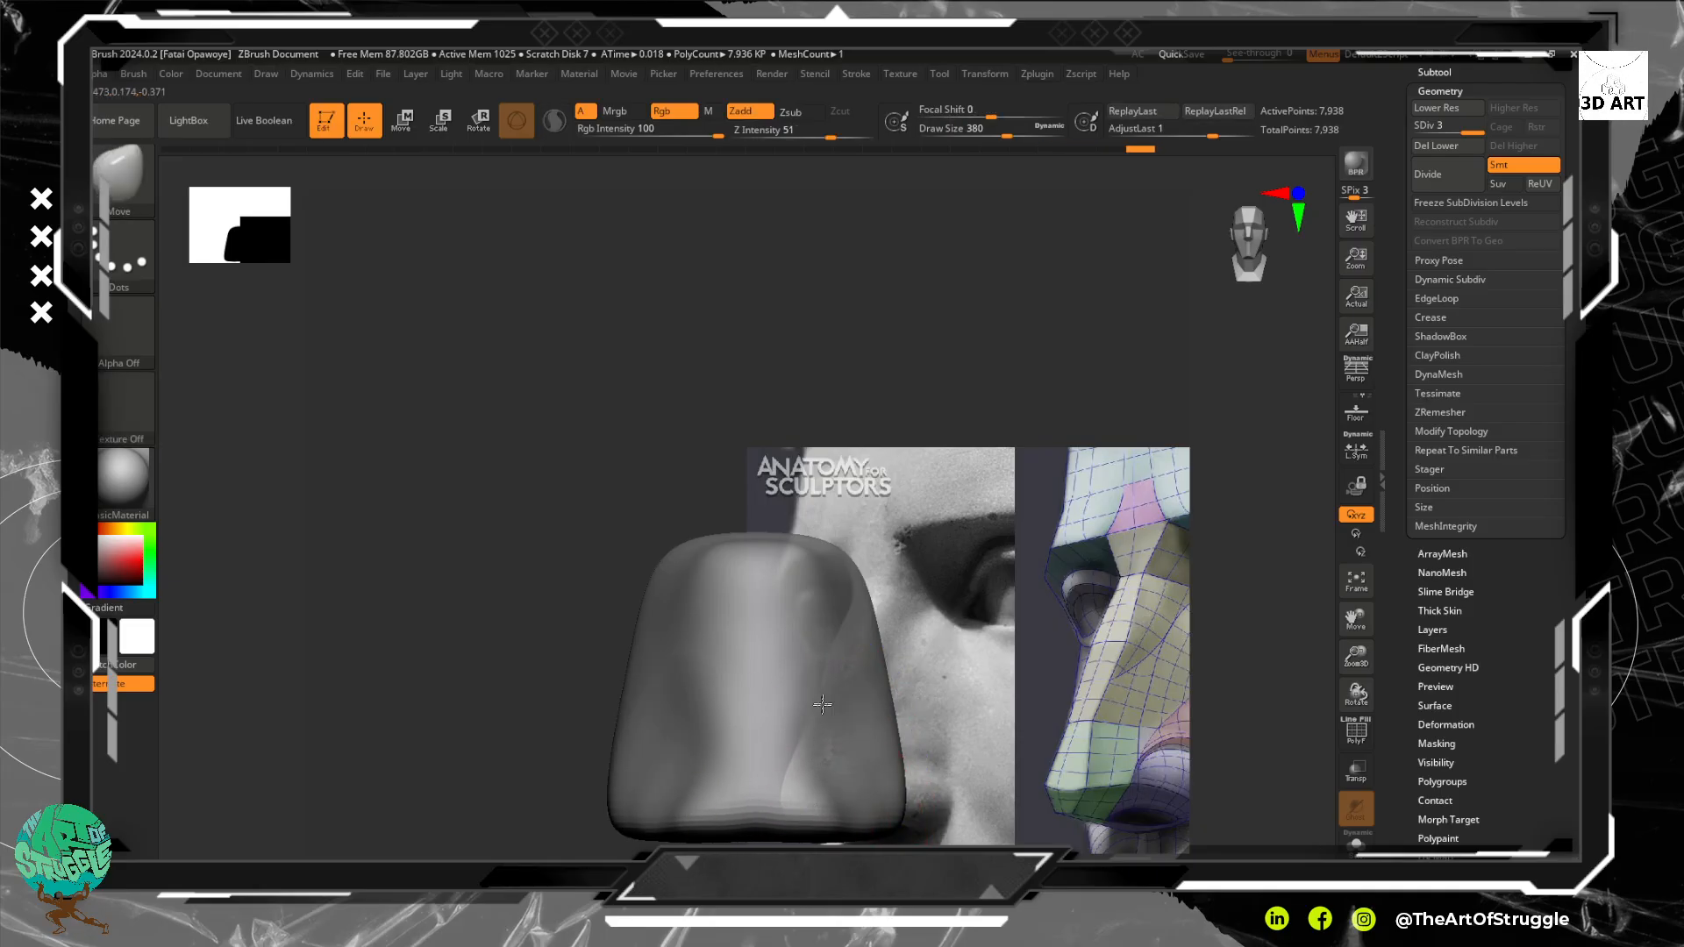
mouse_move(834, 627)
mouse_down()
mouse_move(814, 613)
mouse_move(816, 735)
mouse_up()
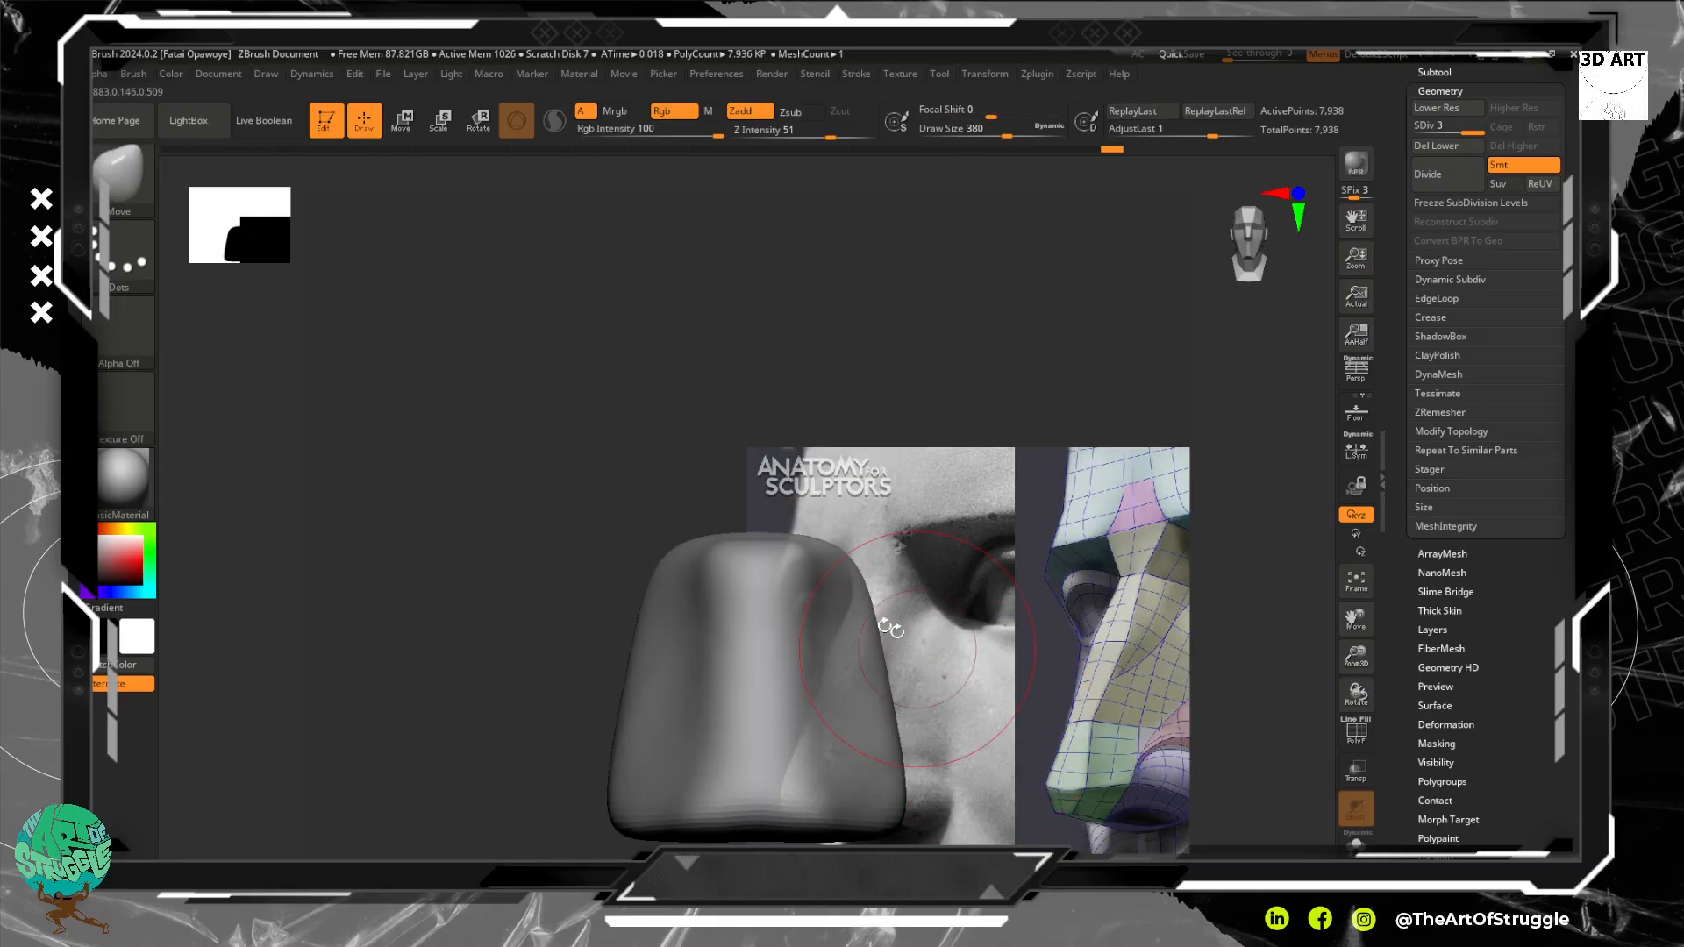
Build up nostril wings on both lower sides of the block with ClayBuildup, redo the oversized bumps smaller, and smooth them
key(b)
key(c)
key(b)
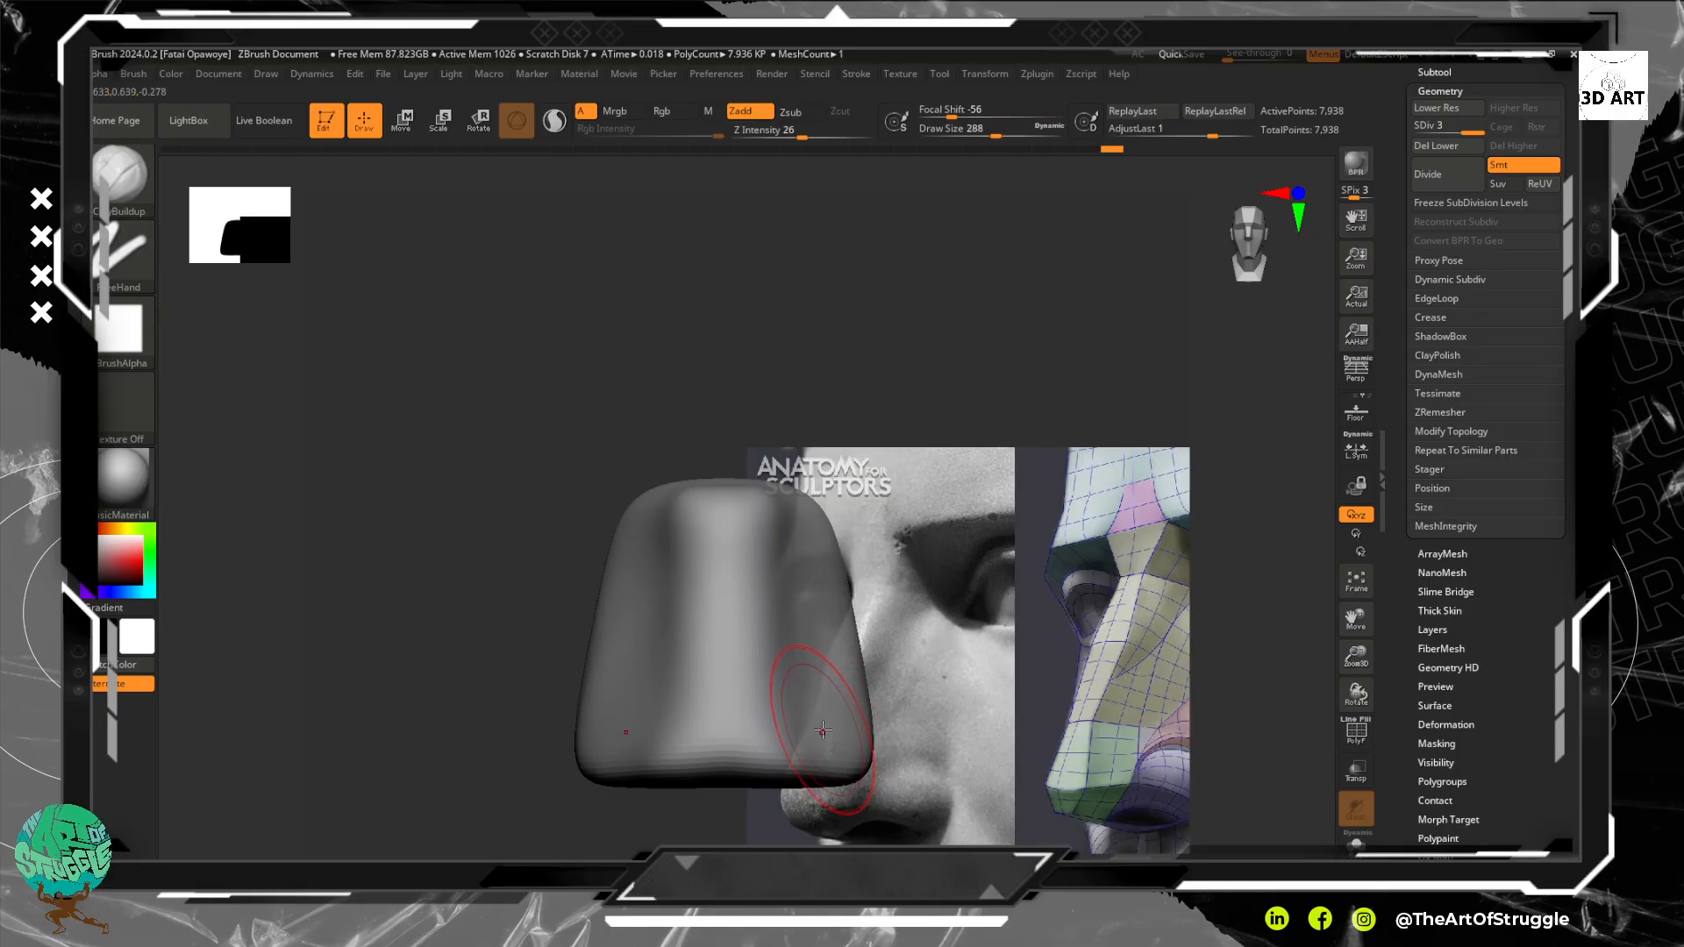
mouse_move(828, 724)
mouse_down()
mouse_move(816, 737)
mouse_move(845, 755)
mouse_up()
drag(447, 650, 400, 657)
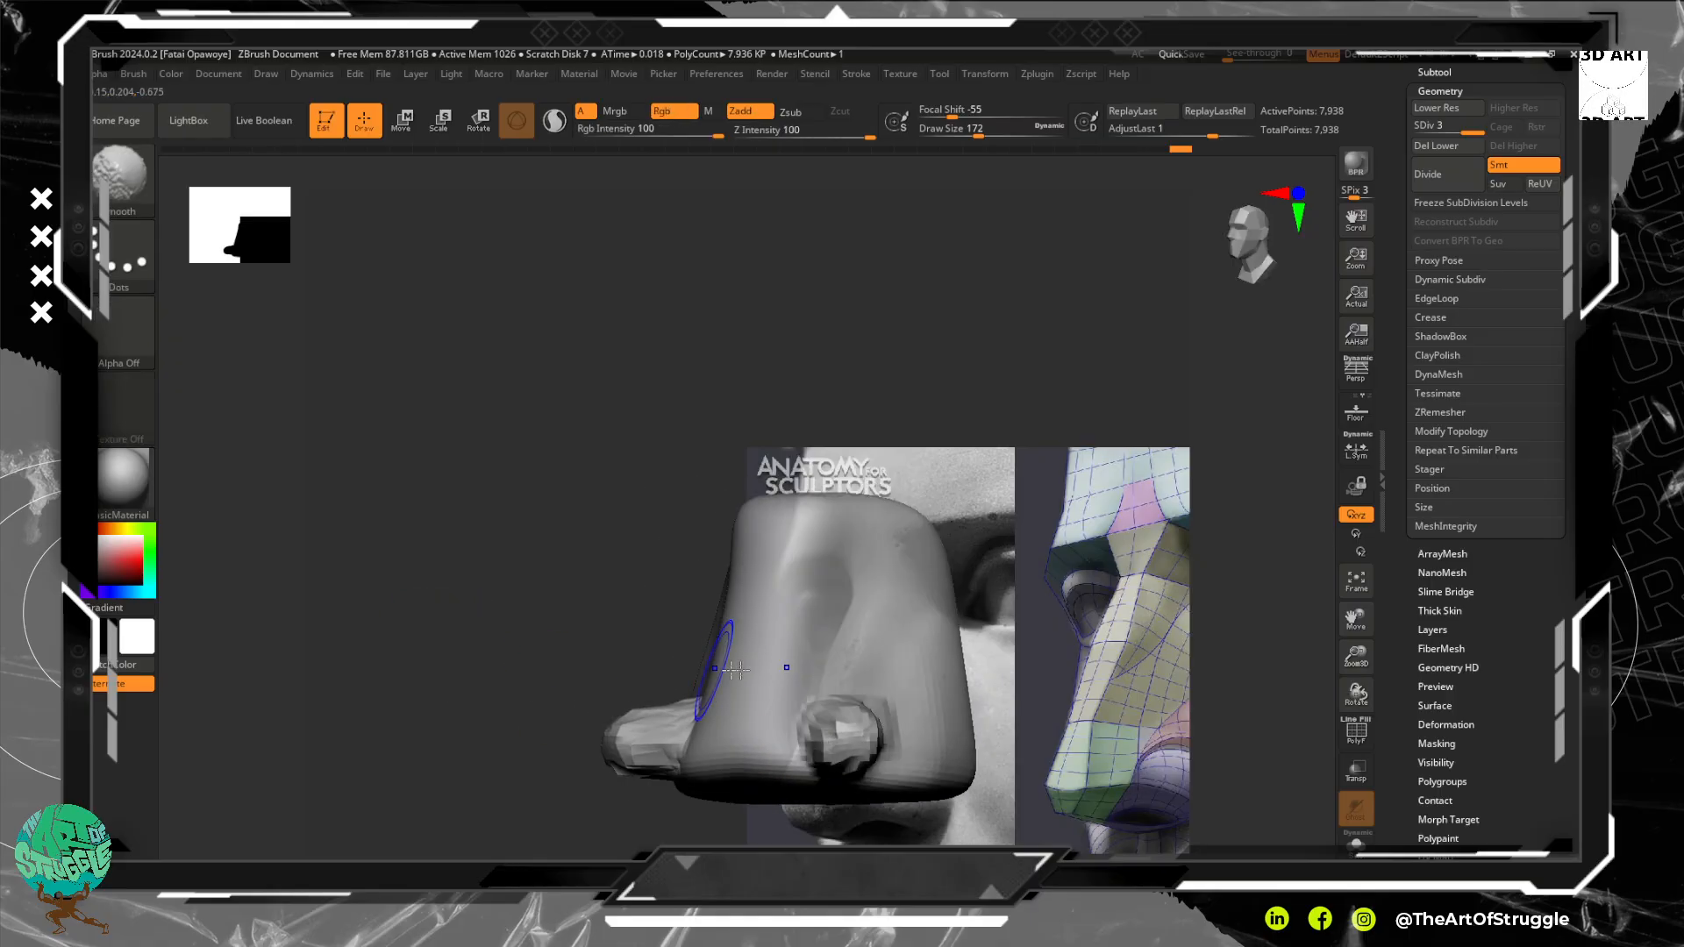
key(ctrl+z)
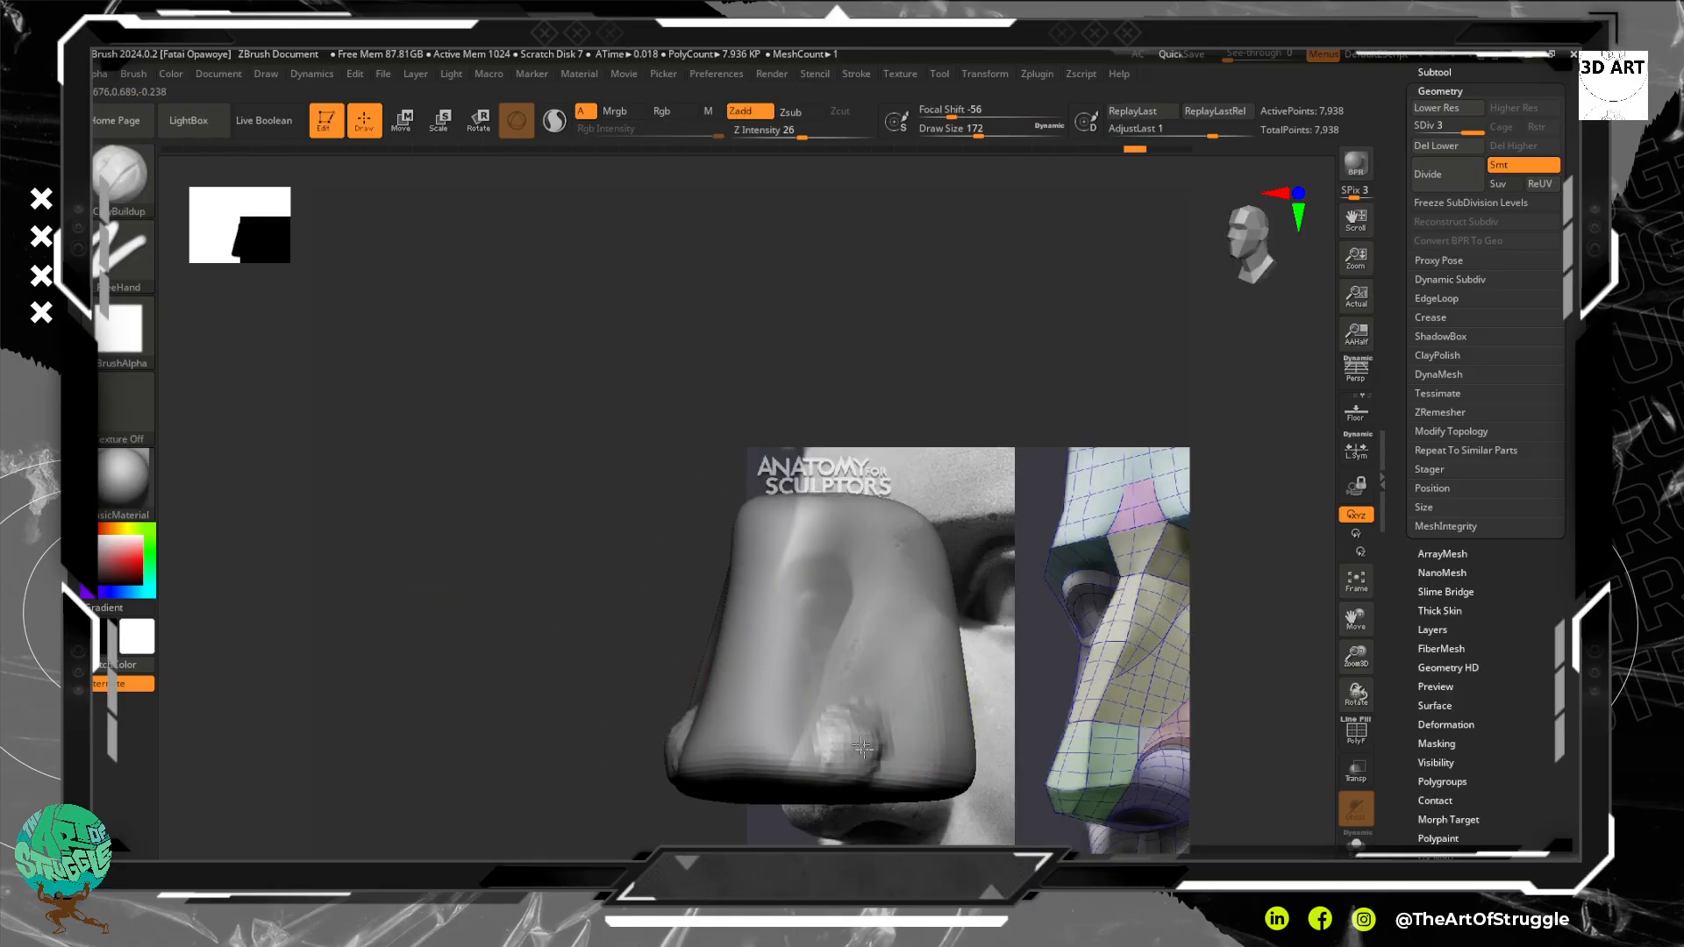
mouse_move(906, 751)
mouse_down()
mouse_move(846, 749)
mouse_move(892, 753)
mouse_move(909, 725)
mouse_move(855, 736)
mouse_move(872, 742)
mouse_up()
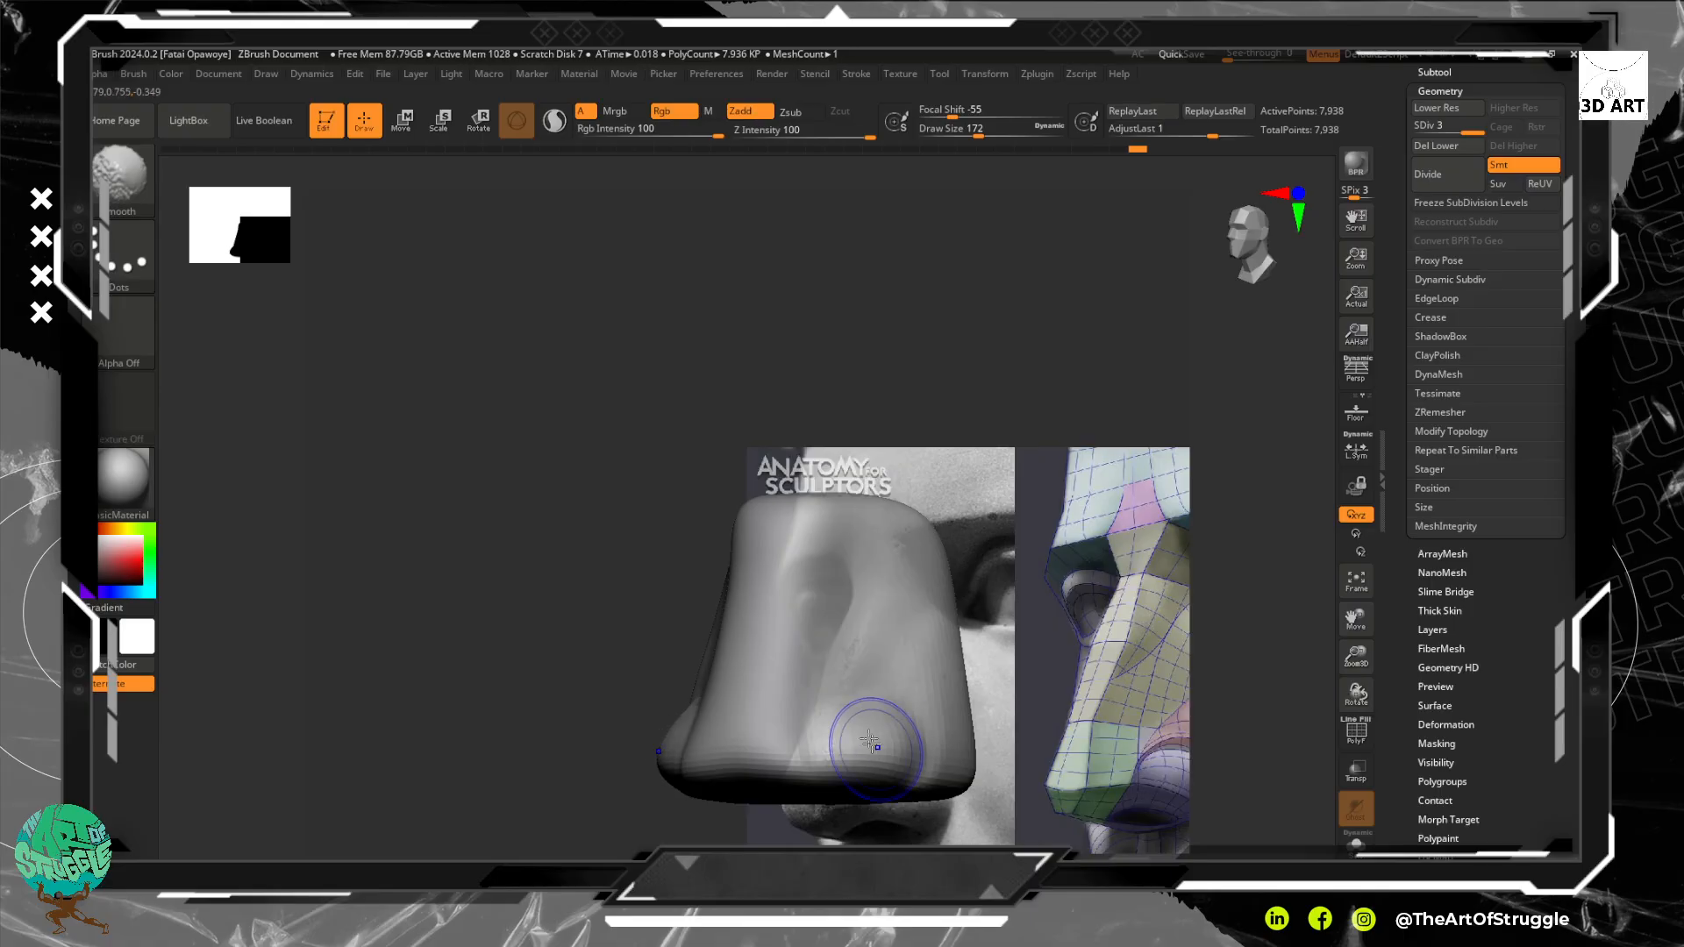
drag(465, 651, 524, 602)
mouse_move(833, 403)
mouse_down()
mouse_move(891, 360)
mouse_move(848, 352)
mouse_up()
mouse_move(762, 398)
shift+mouse_down()
mouse_move(814, 388)
mouse_move(761, 399)
shift+mouse_up()
alt+drag(707, 477, 538, 451)
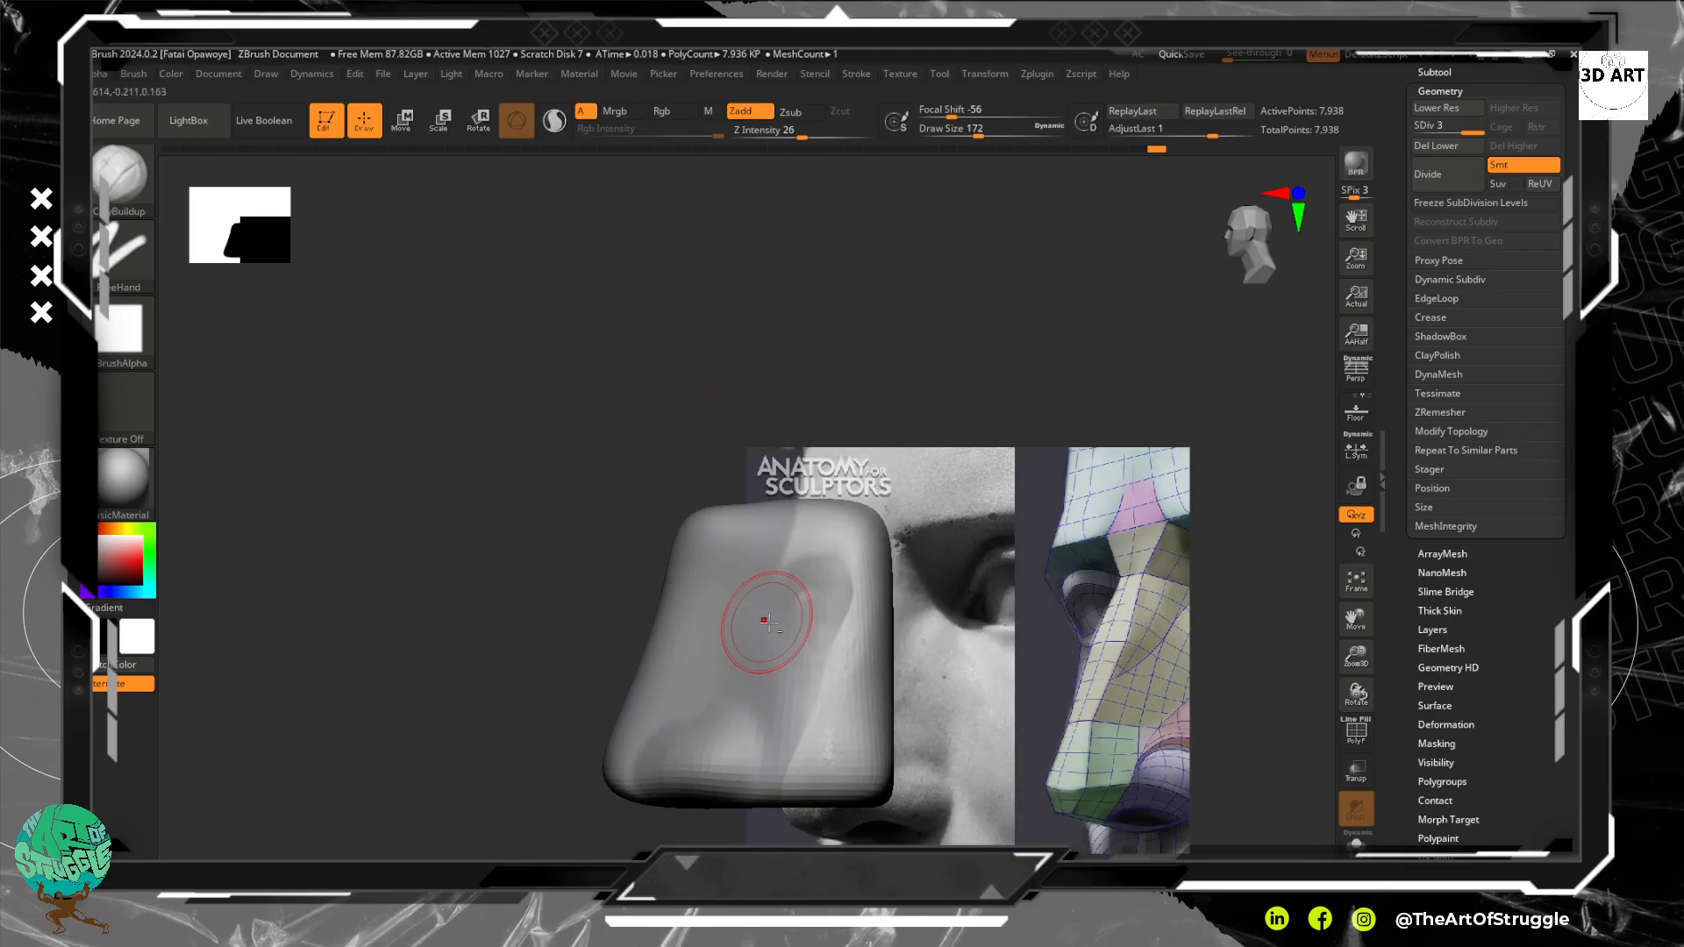
drag(588, 501, 645, 524)
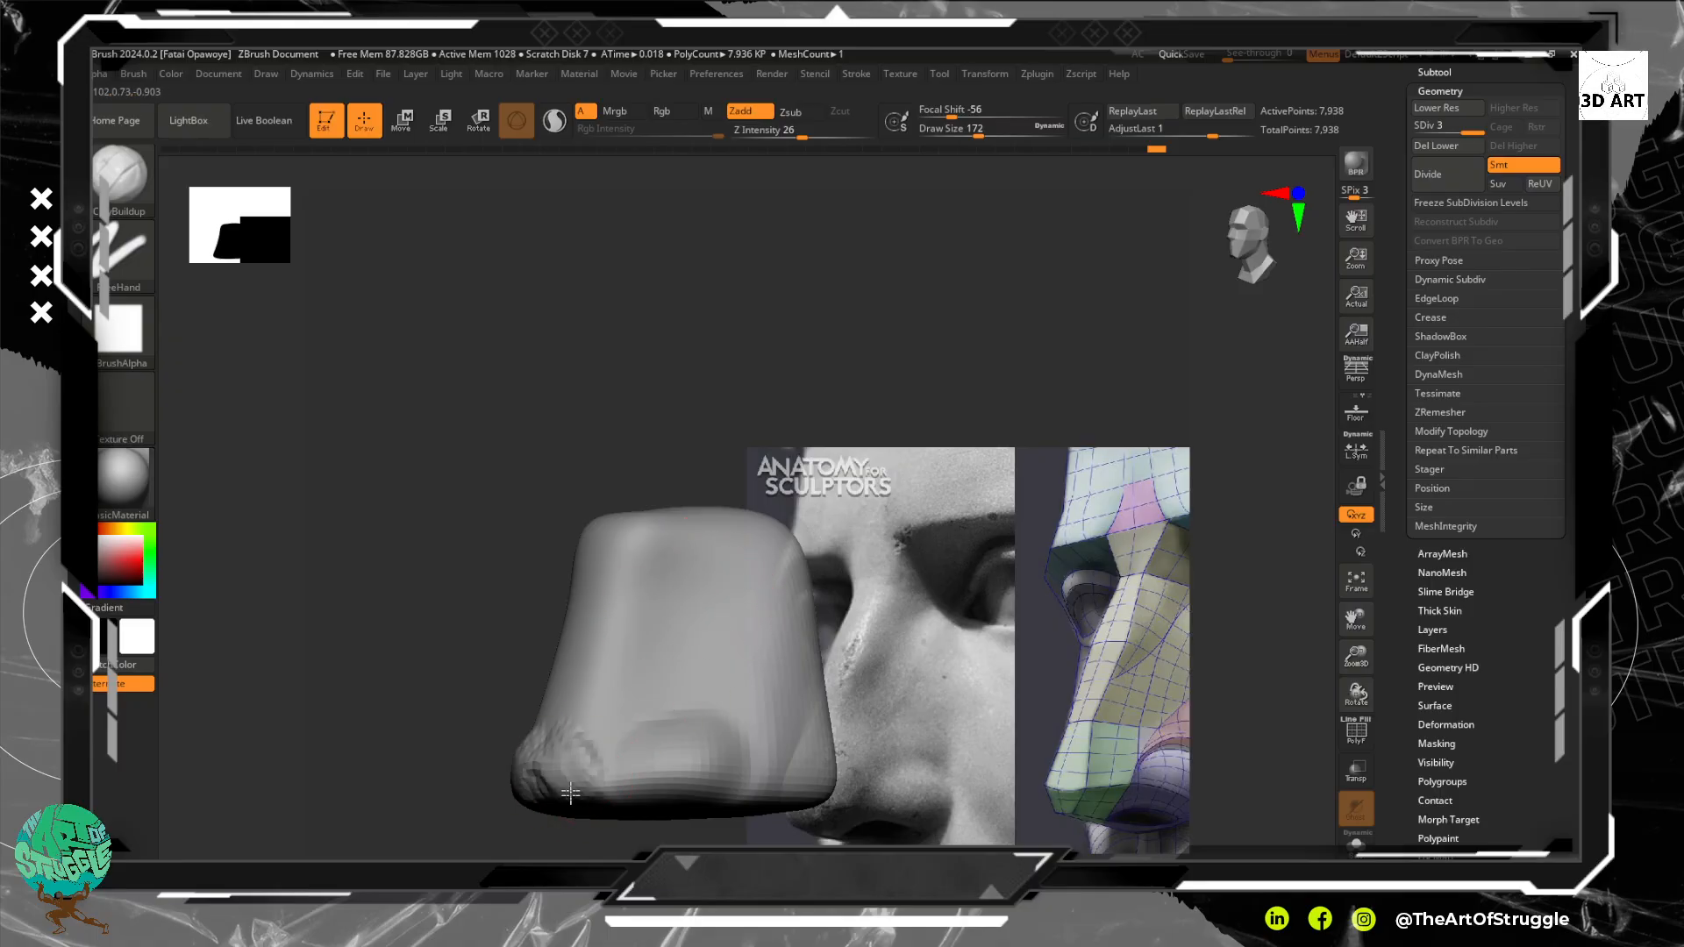
drag(570, 793, 569, 761)
key(ctrl+z)
key(ctrl+z)
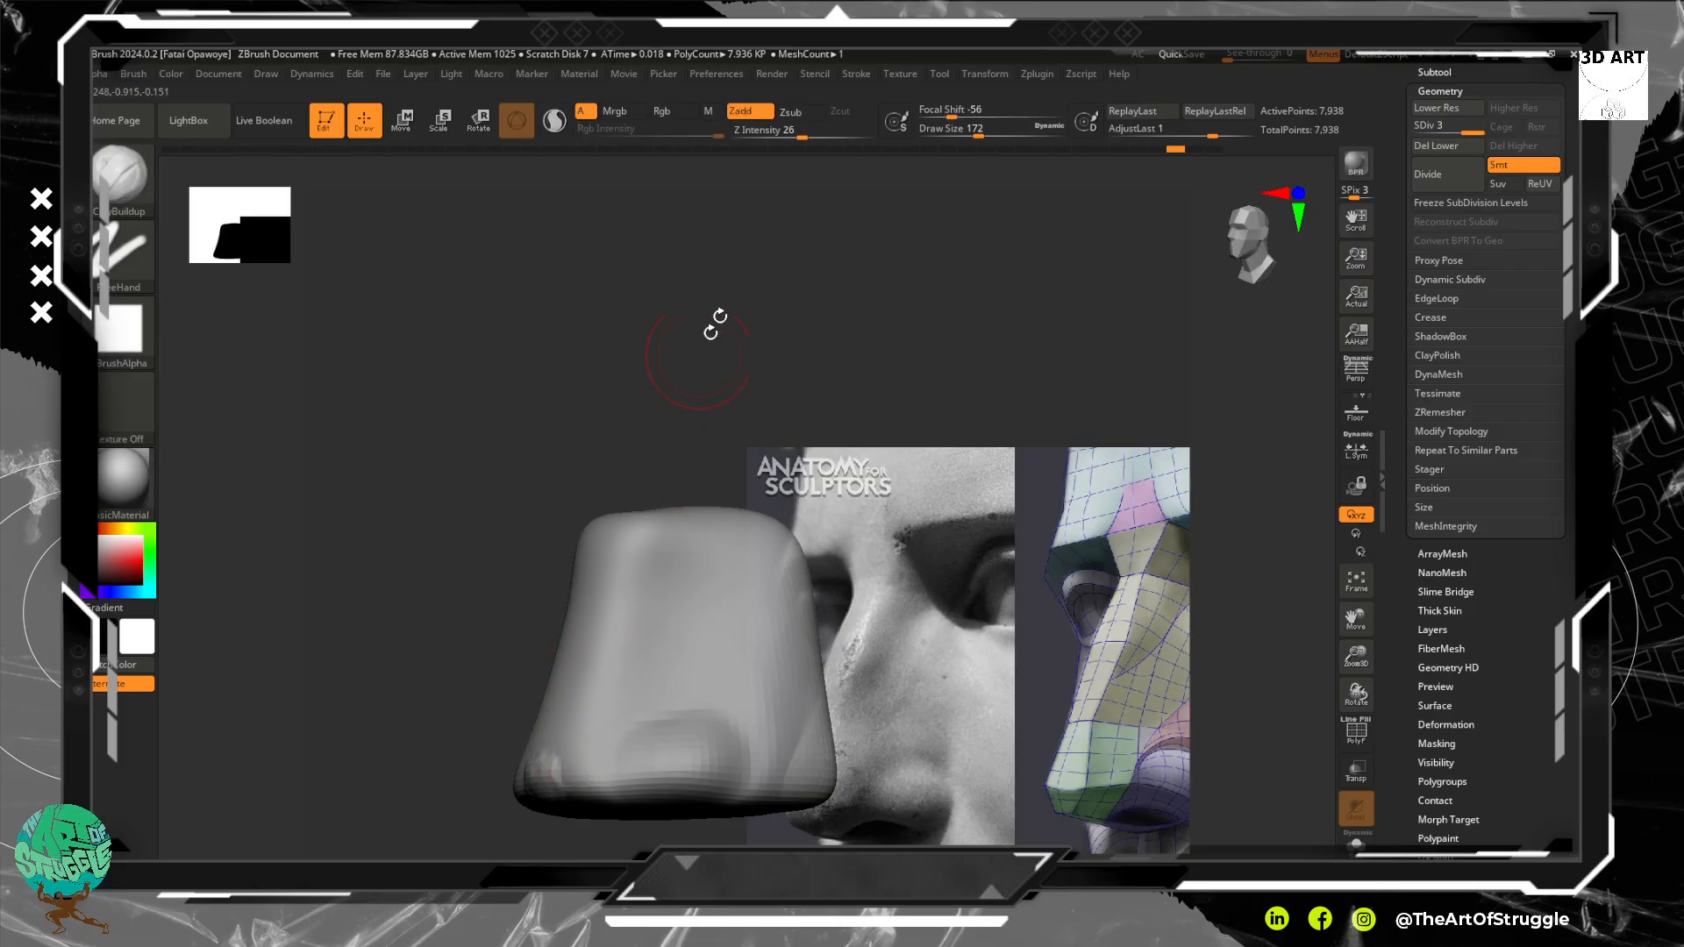
Lower the ClayBuildup intensity to 5 and gently build out the nose tip at the block's lower front
drag(799, 133, 762, 137)
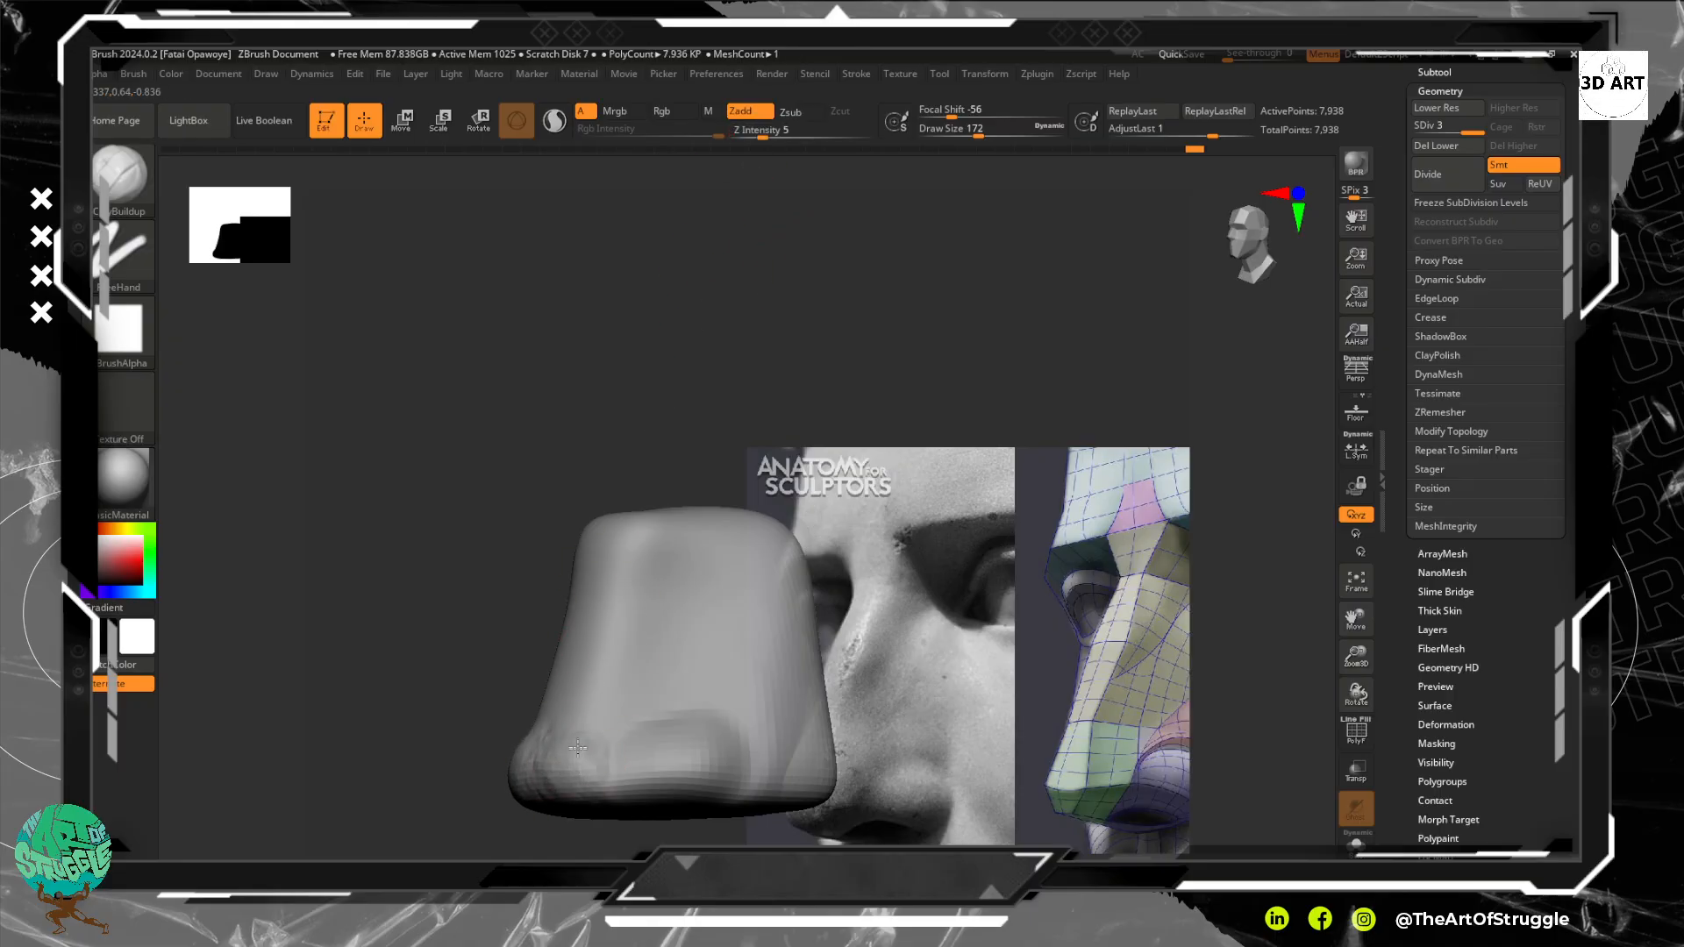
key(shift)
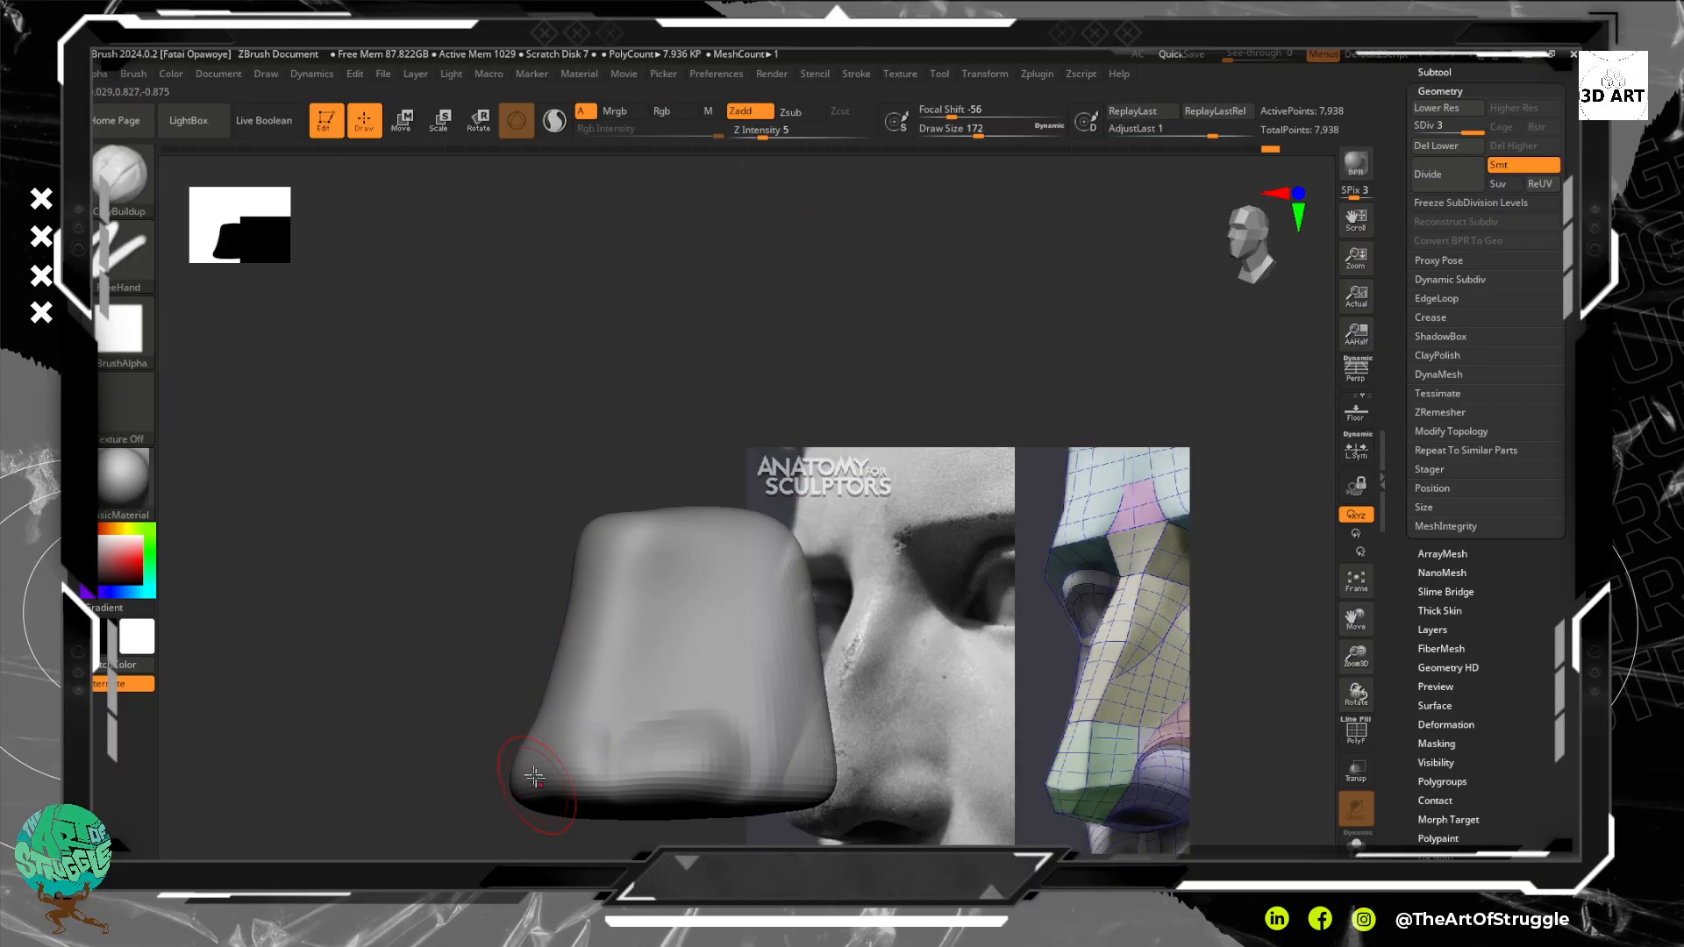
key(shift)
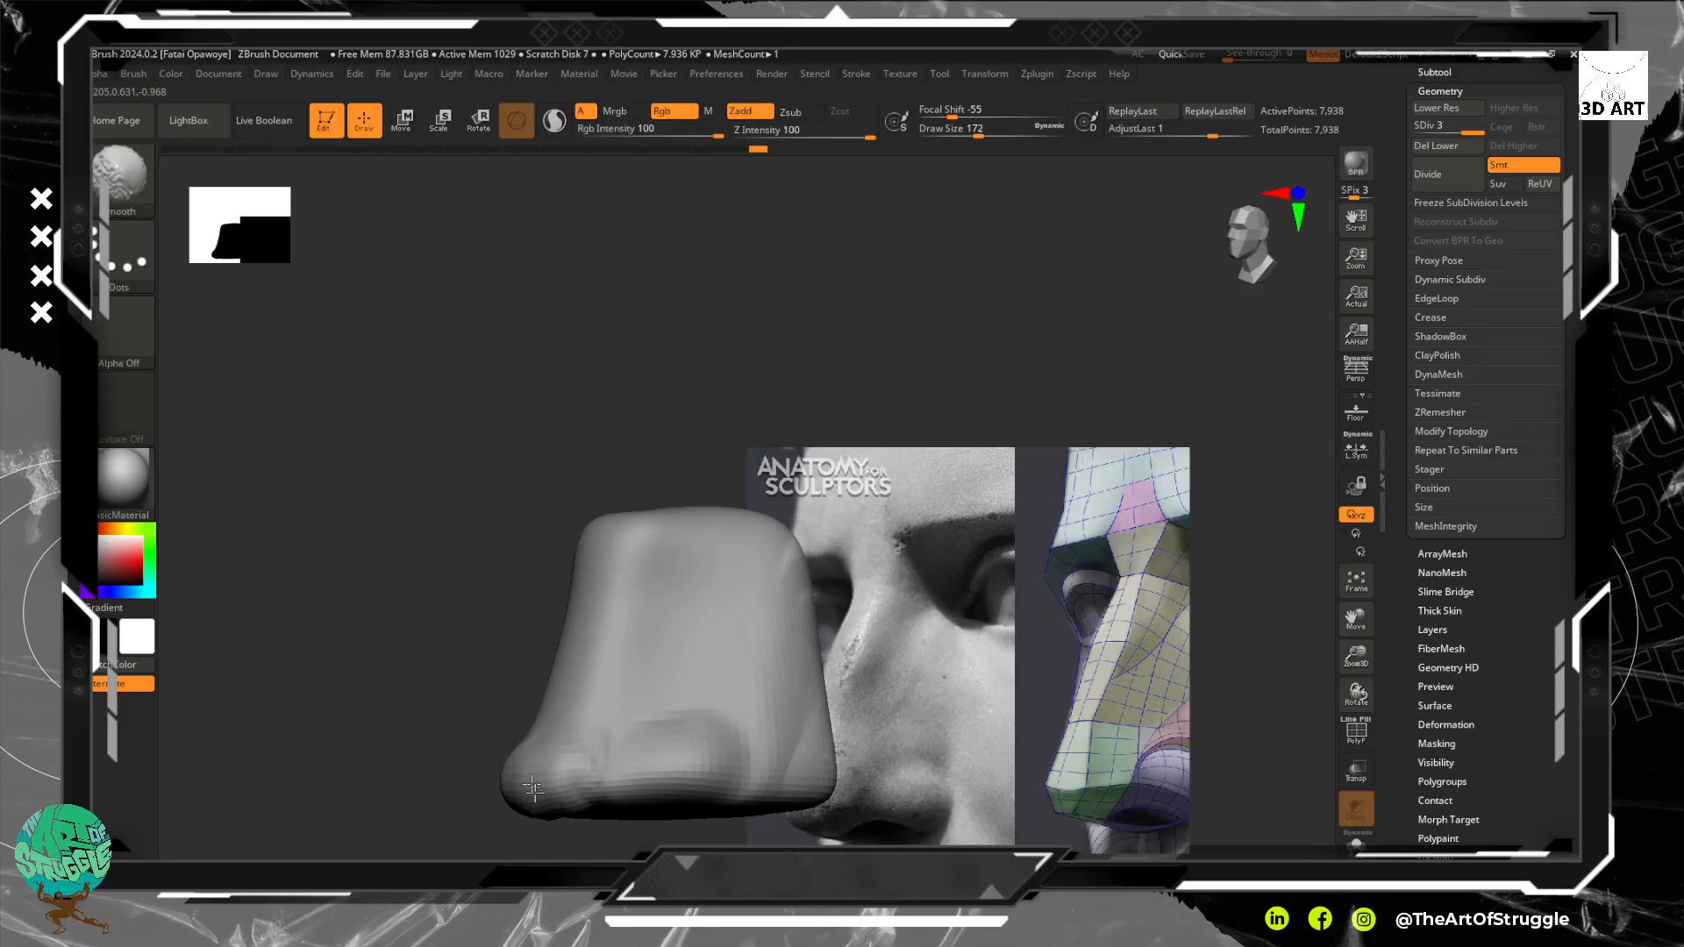
shift+drag(391, 643, 438, 645)
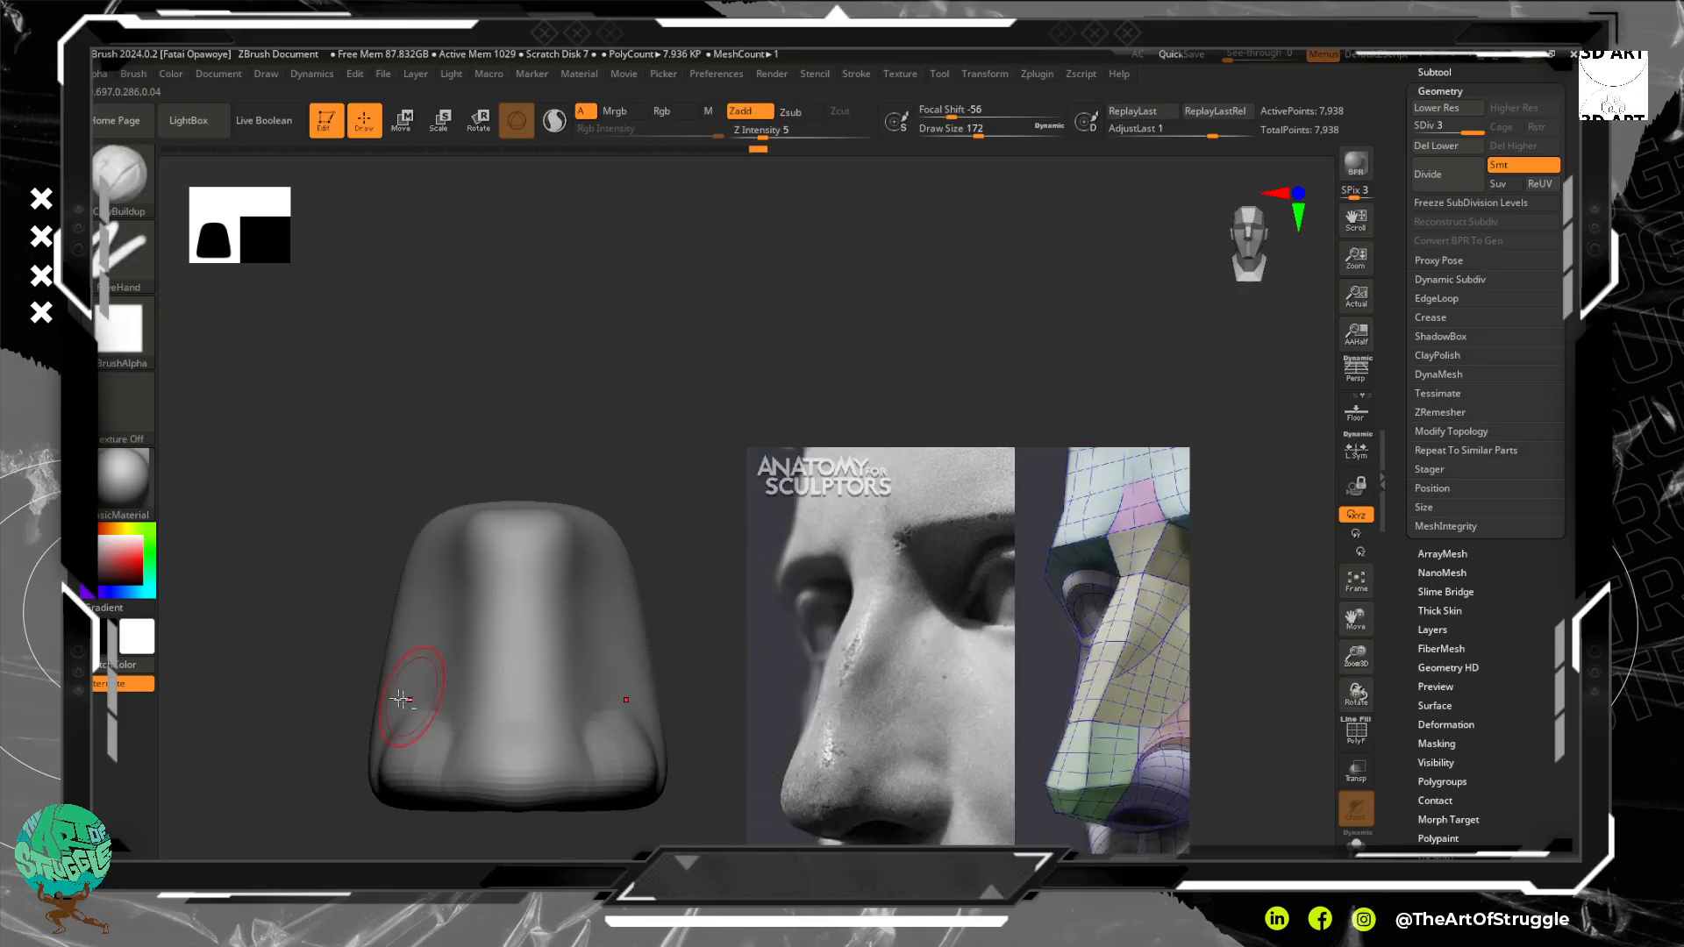
Try masking the nostril areas on the underside of the nose, then clear the mask
mouse_move(487, 559)
alt+mouse_down()
mouse_move(478, 614)
mouse_move(582, 549)
alt+mouse_up()
alt+drag(721, 553, 737, 455)
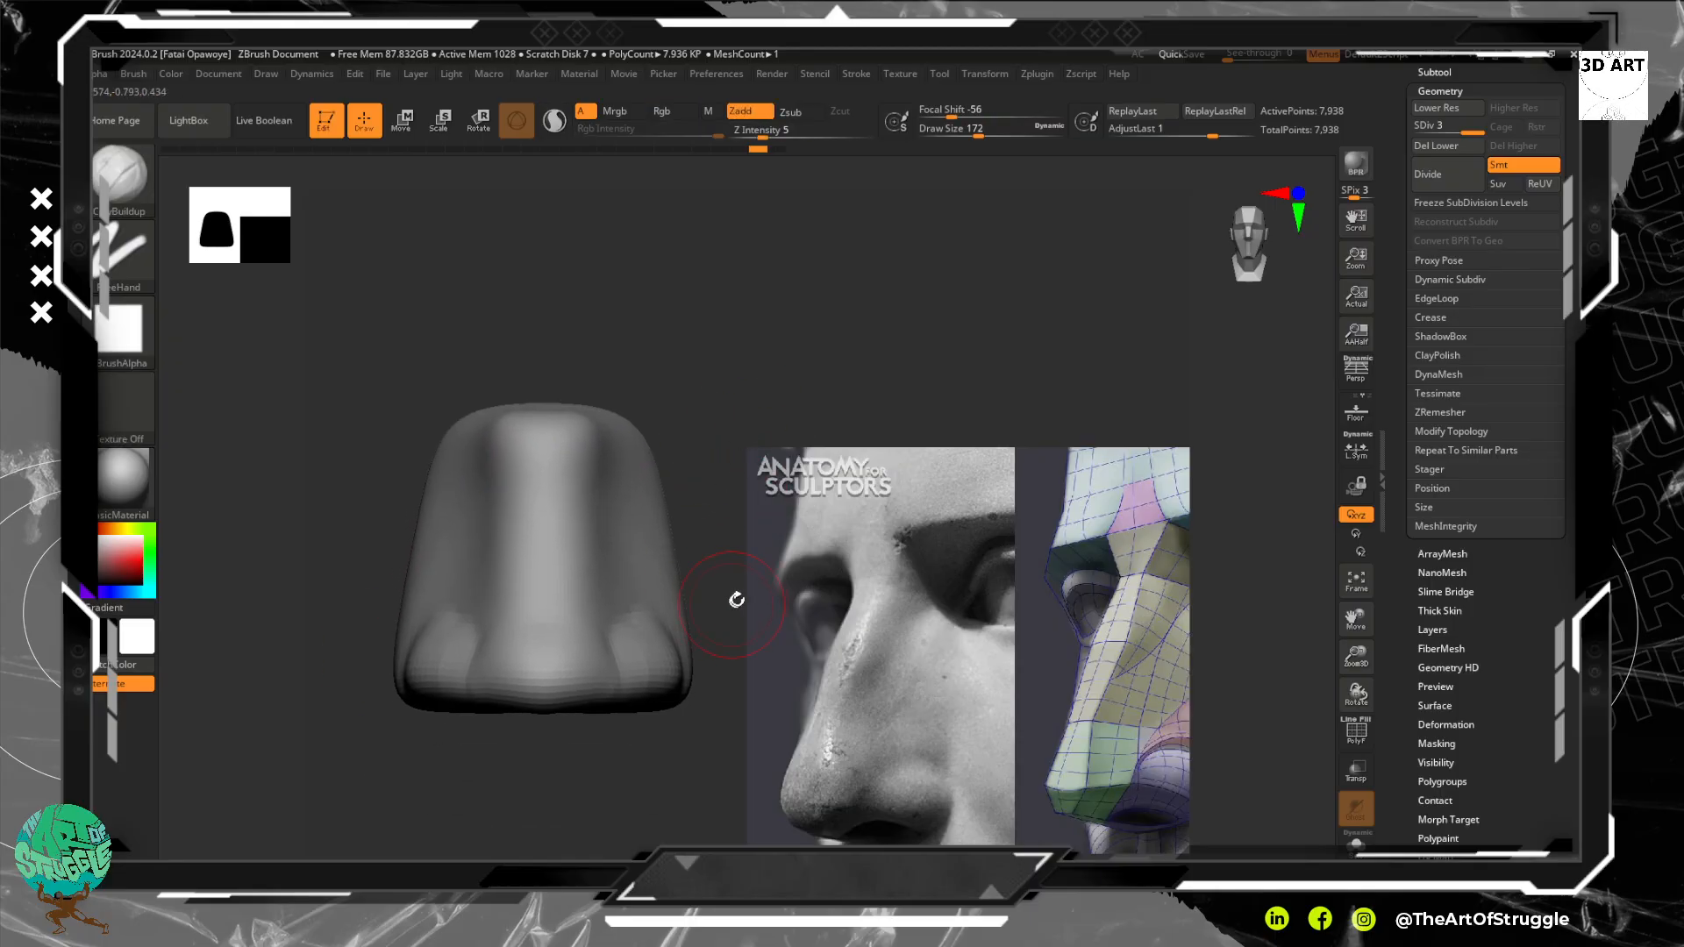
drag(736, 599, 684, 603)
alt+drag(733, 407, 733, 466)
mouse_move(737, 364)
mouse_down()
mouse_move(692, 418)
mouse_move(849, 467)
mouse_move(741, 382)
mouse_up()
mouse_move(634, 452)
mouse_down()
mouse_move(692, 339)
mouse_move(522, 703)
mouse_move(577, 496)
mouse_move(540, 522)
mouse_move(526, 478)
mouse_move(503, 494)
mouse_up()
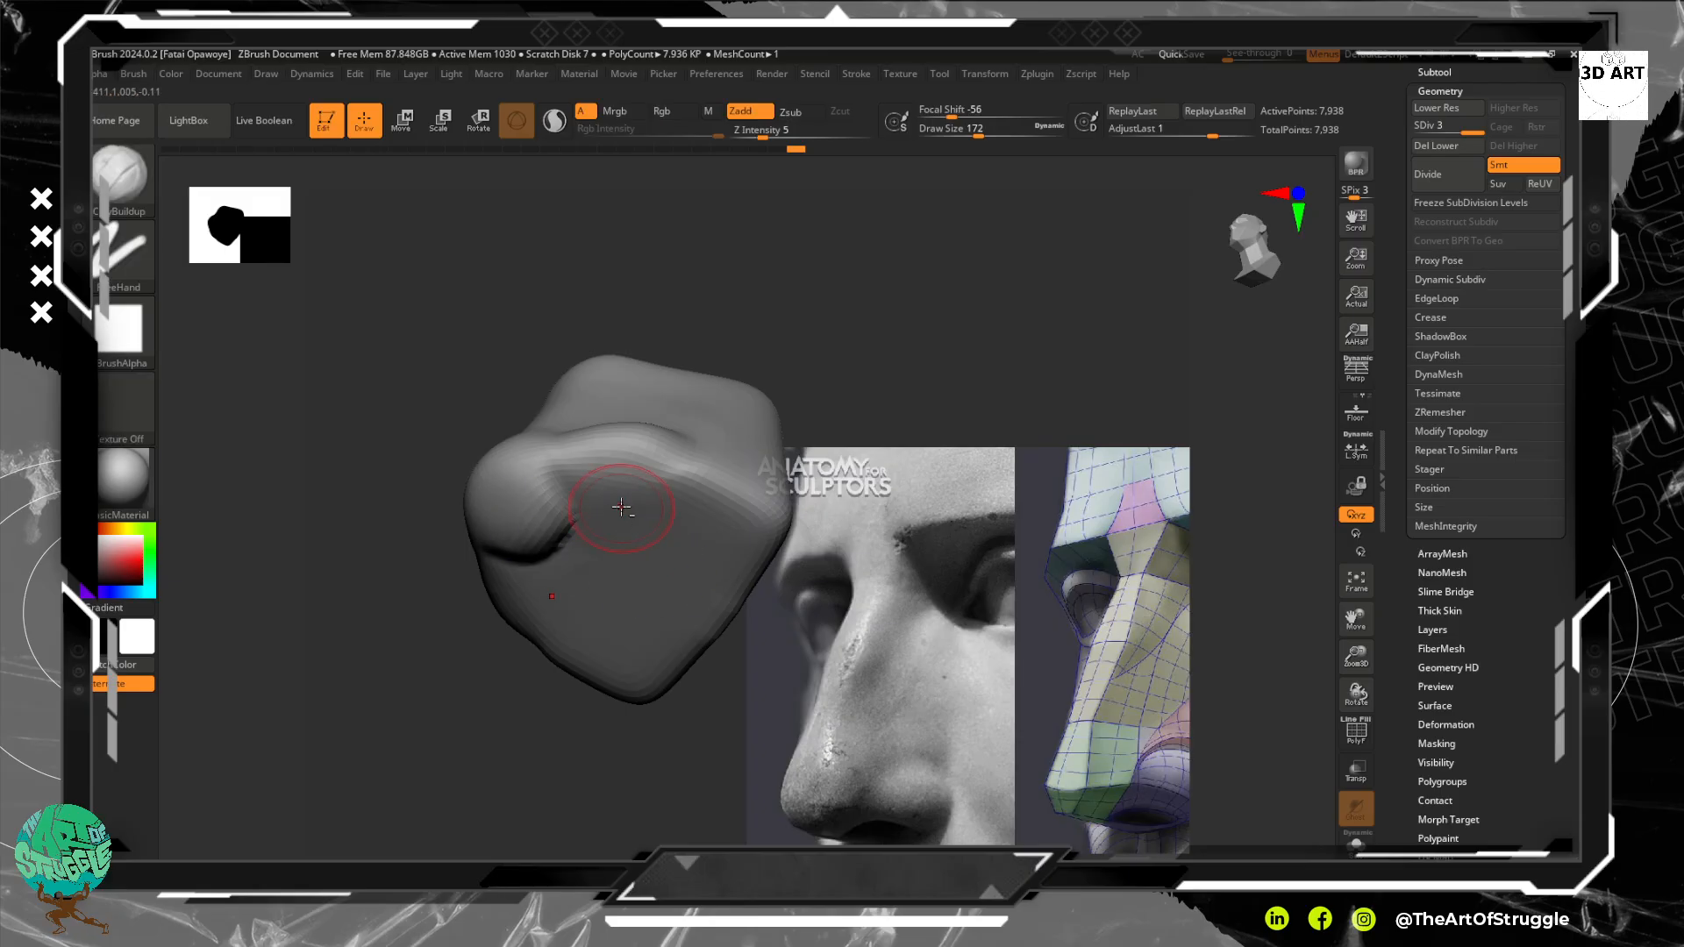
ctrl+drag(621, 502, 620, 508)
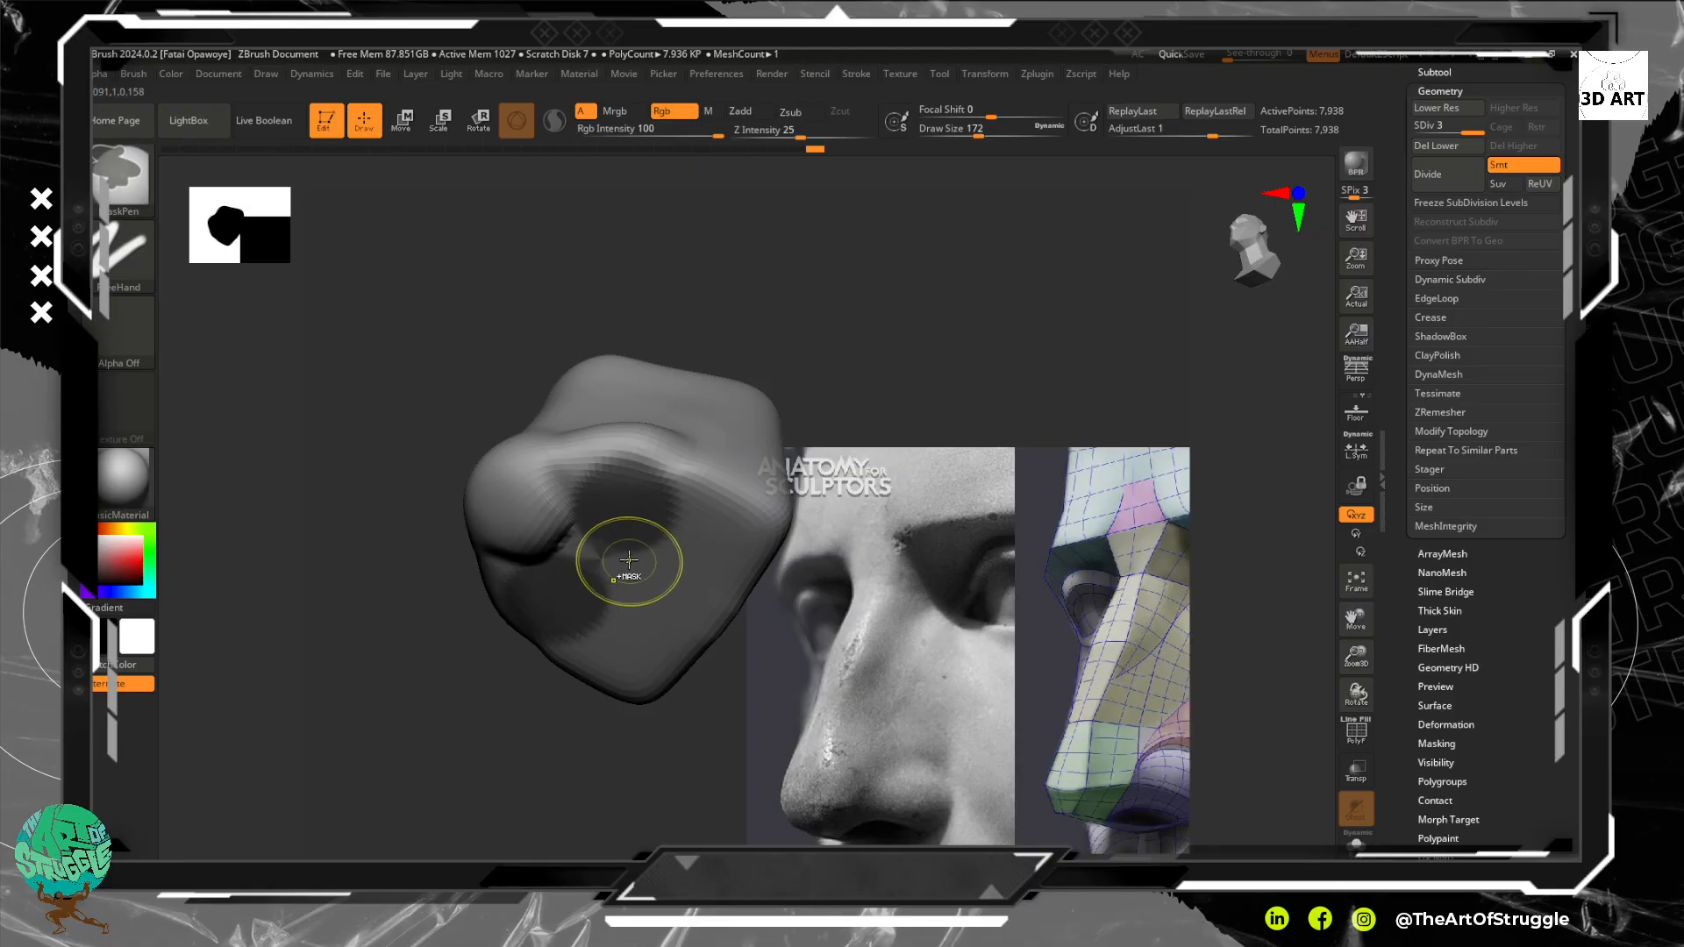
shift+drag(800, 345, 864, 261)
ctrl+drag(789, 368, 771, 391)
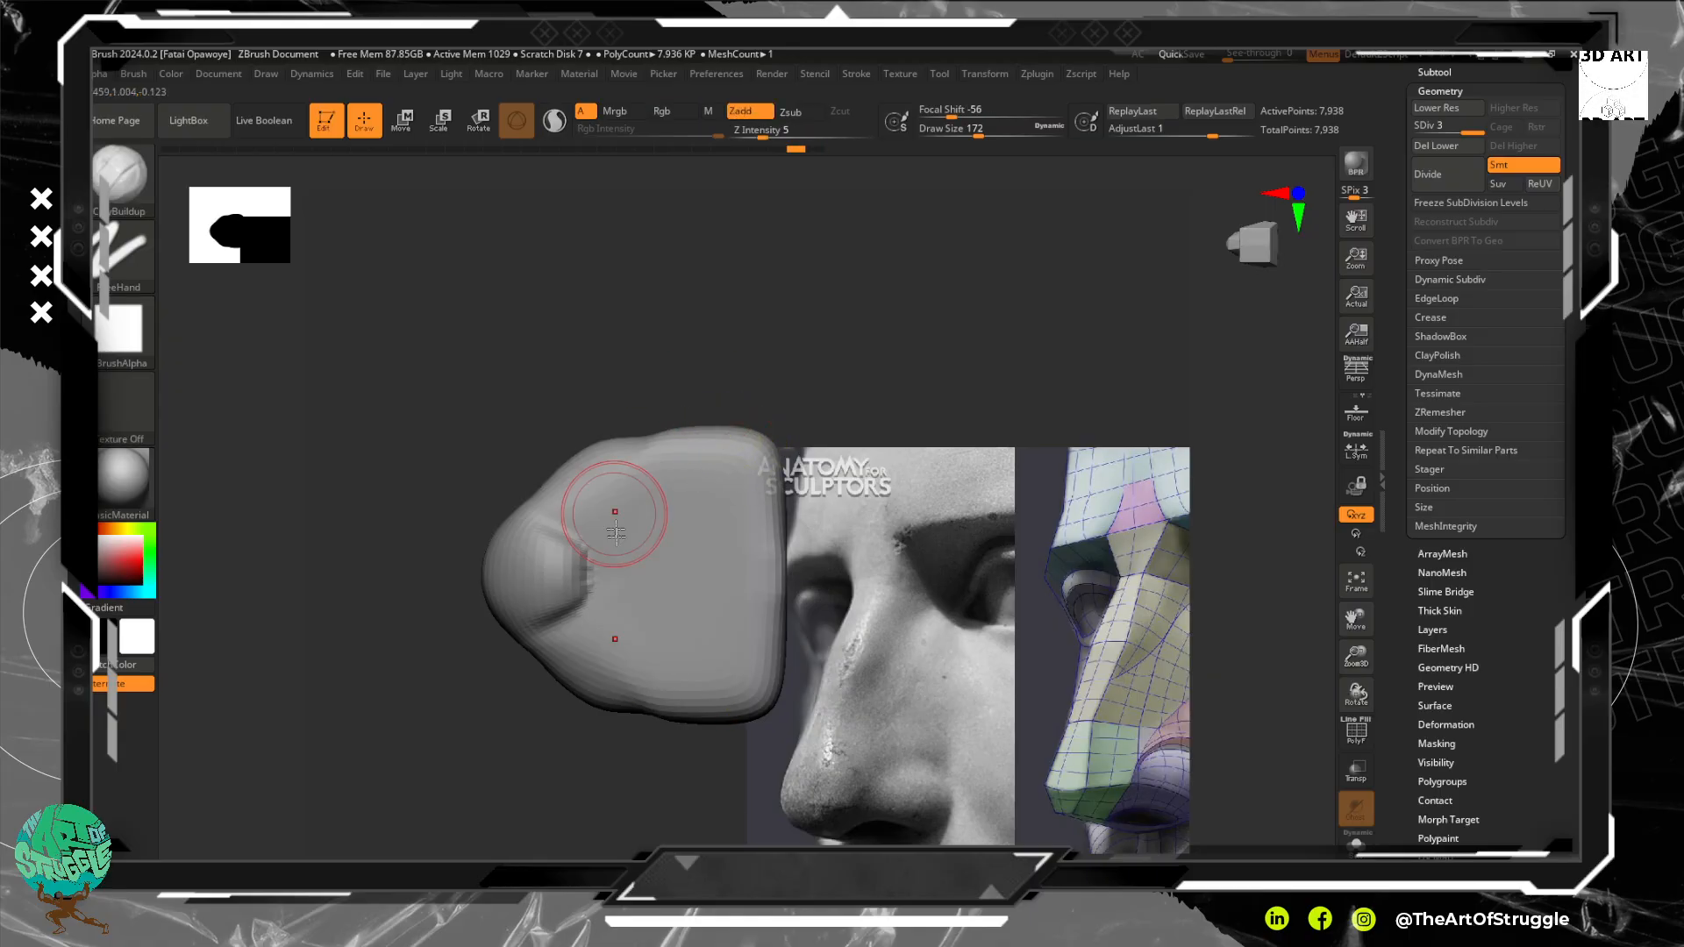
Smooth the surface on the underside of the nose just behind the tip
shift+drag(588, 581, 608, 545)
drag(659, 356, 829, 433)
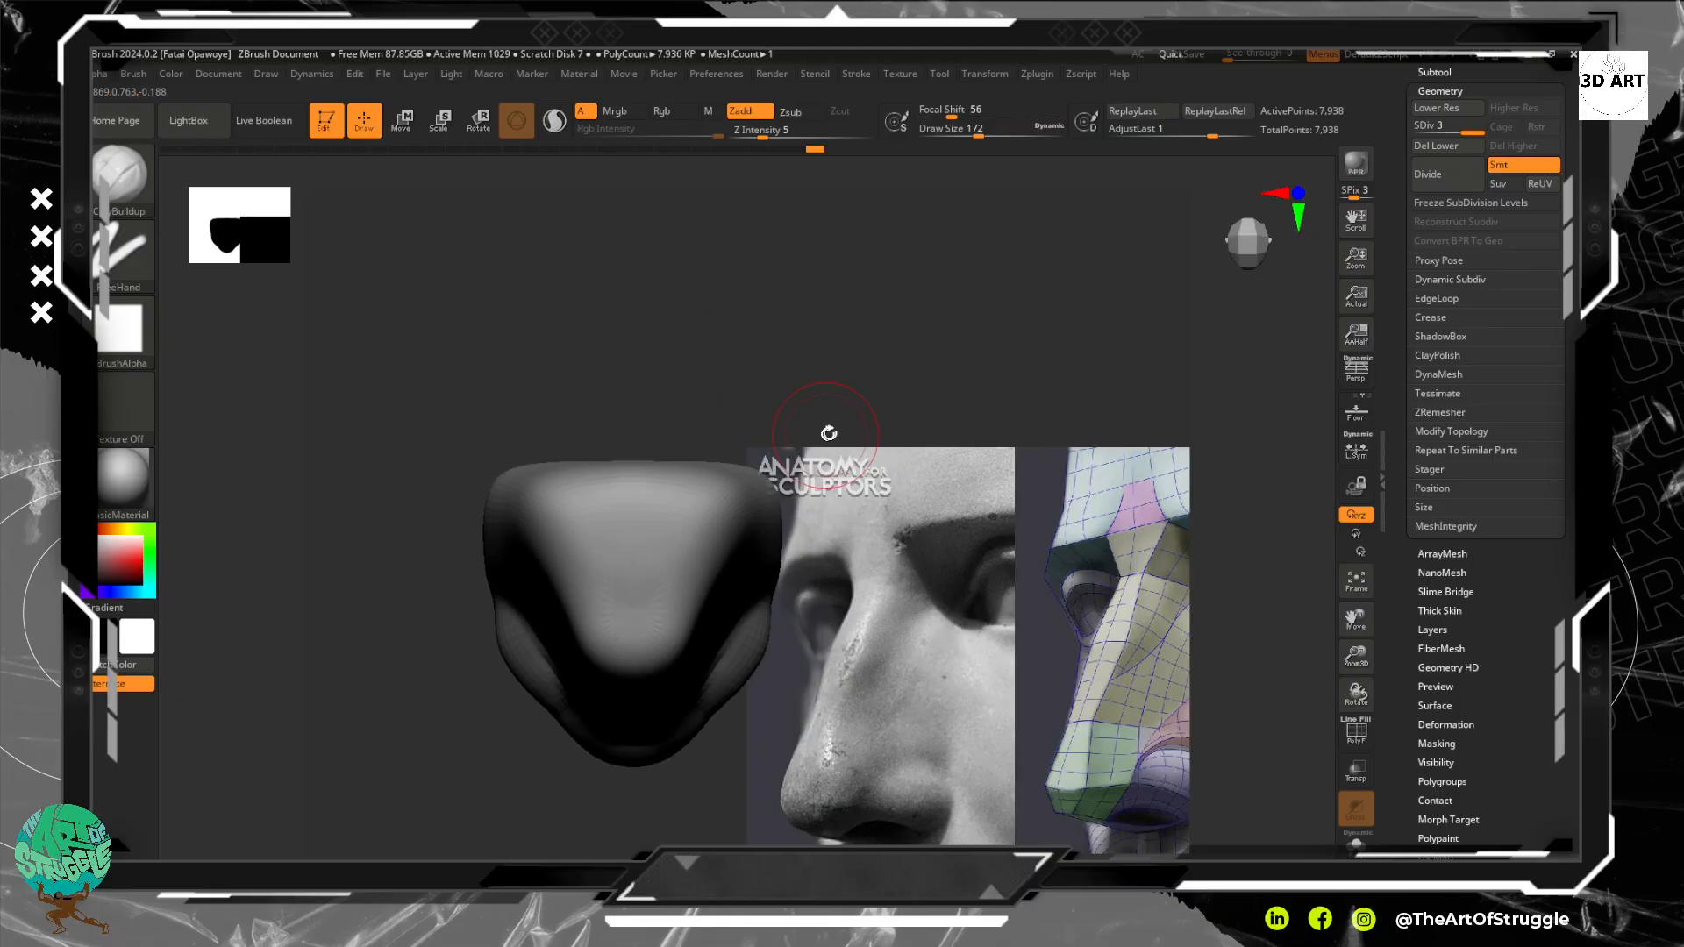
mouse_move(948, 339)
mouse_down()
mouse_move(877, 307)
mouse_move(800, 316)
mouse_move(857, 324)
mouse_move(835, 322)
mouse_move(801, 226)
mouse_up()
drag(737, 661, 811, 424)
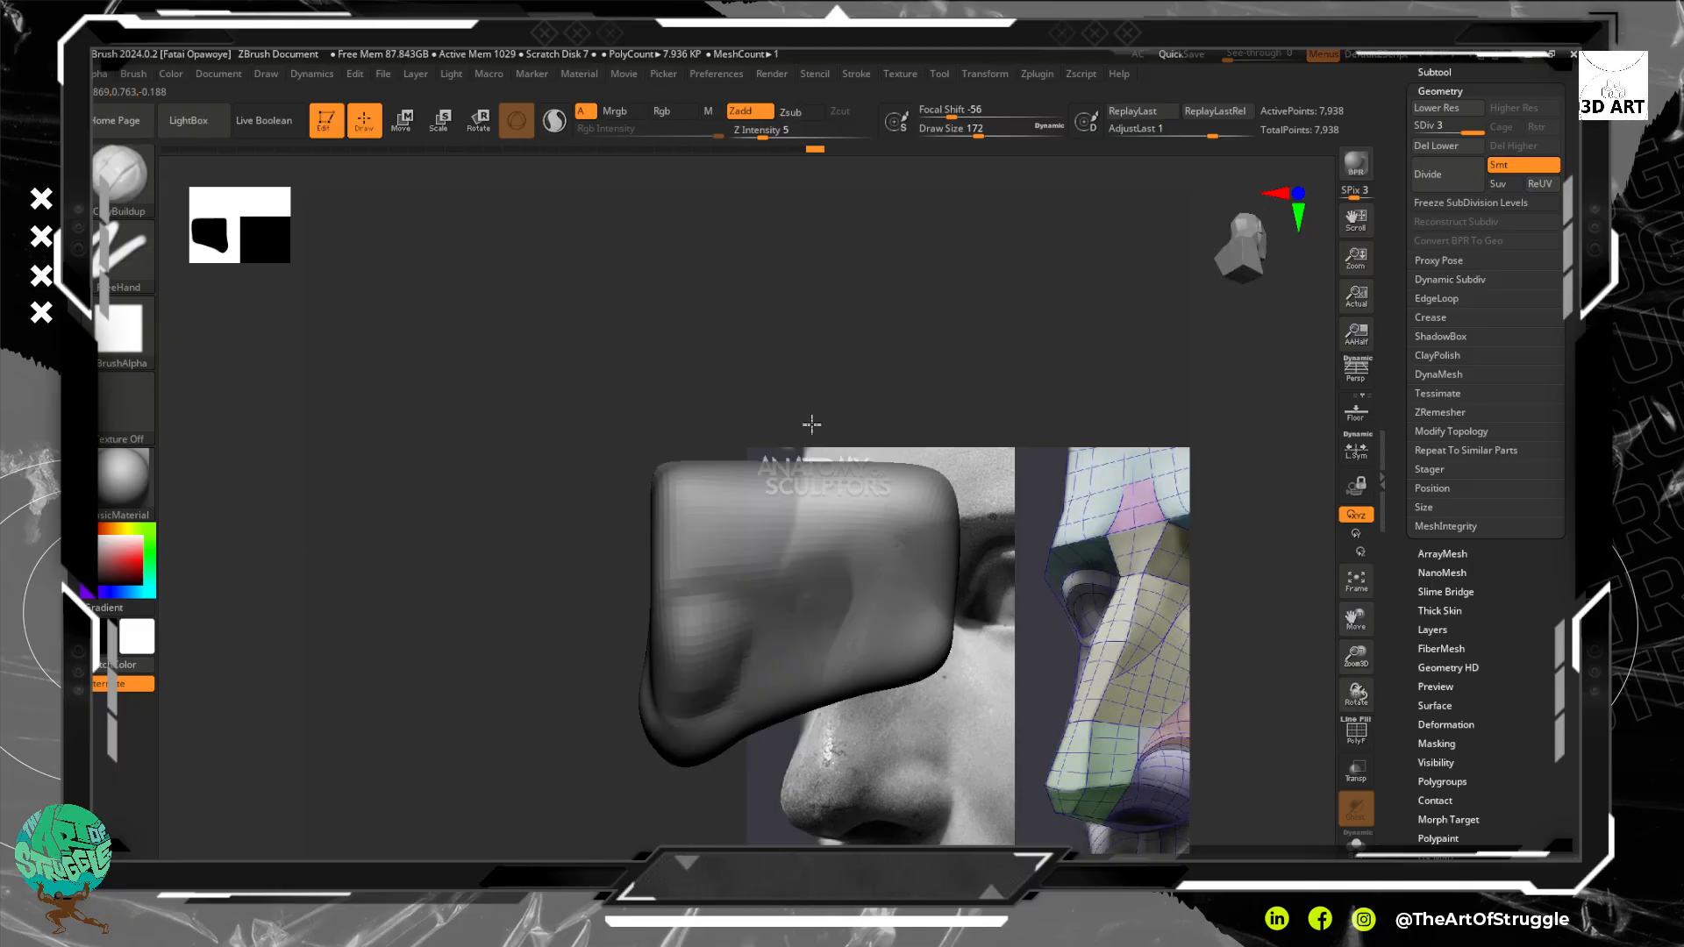
drag(799, 367, 954, 530)
drag(726, 342, 740, 391)
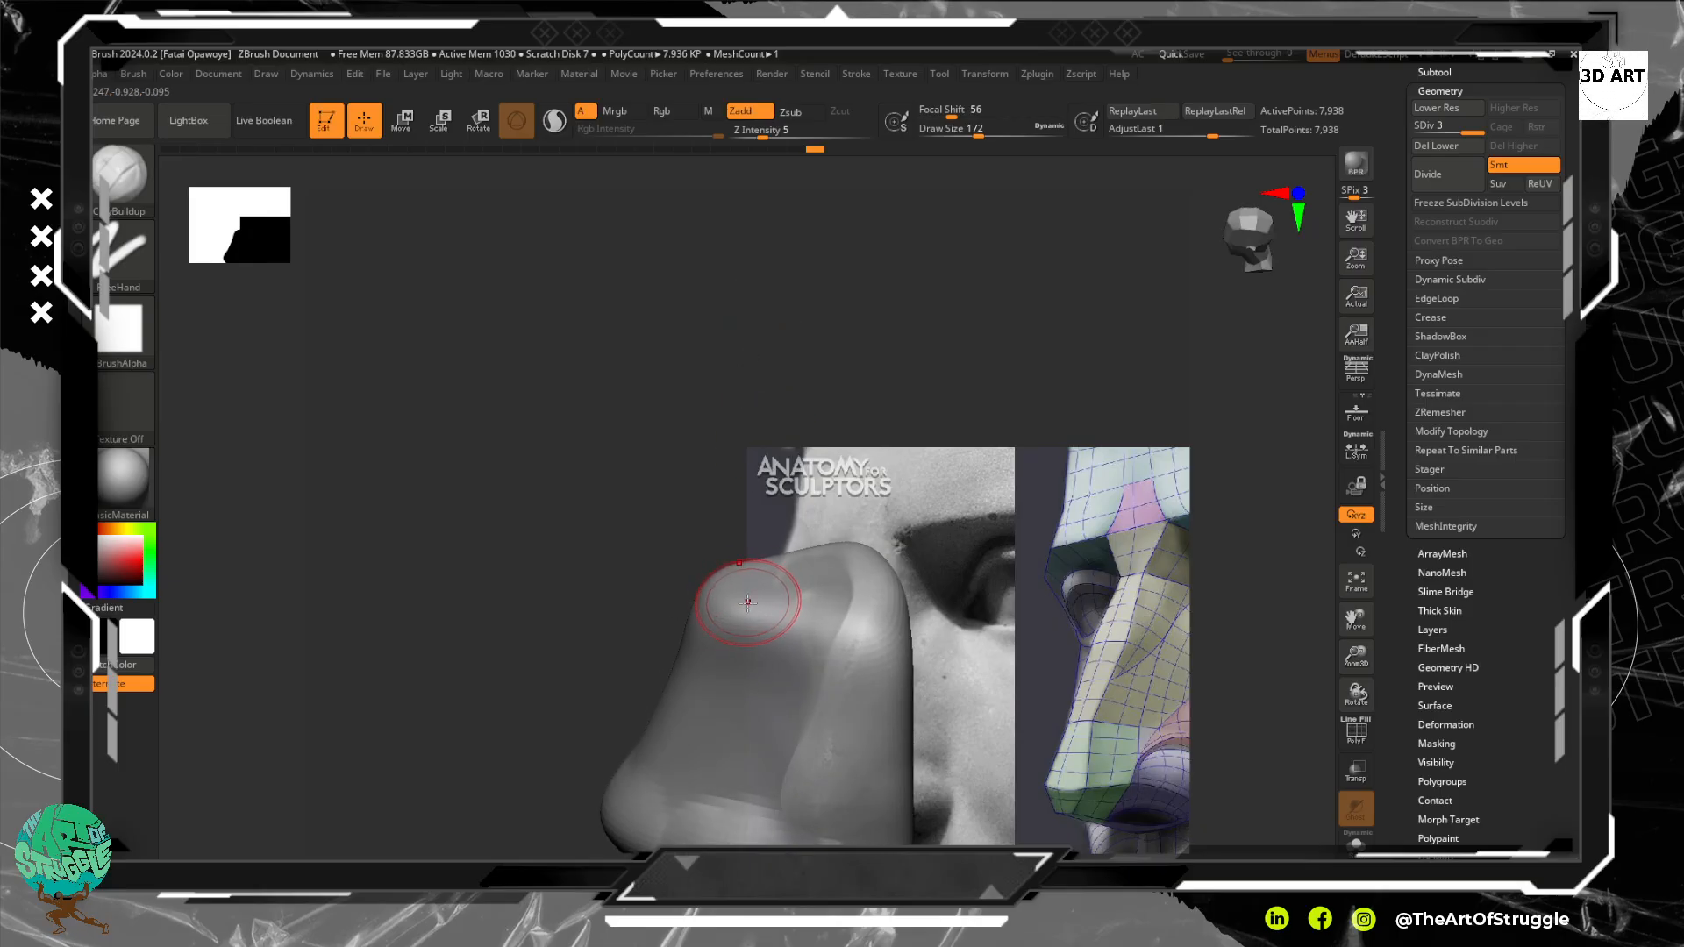
Pull the top of the block up into a tall, narrow nose bridge using the Move brush at draw size 360
key(b)
key(m)
key(v)
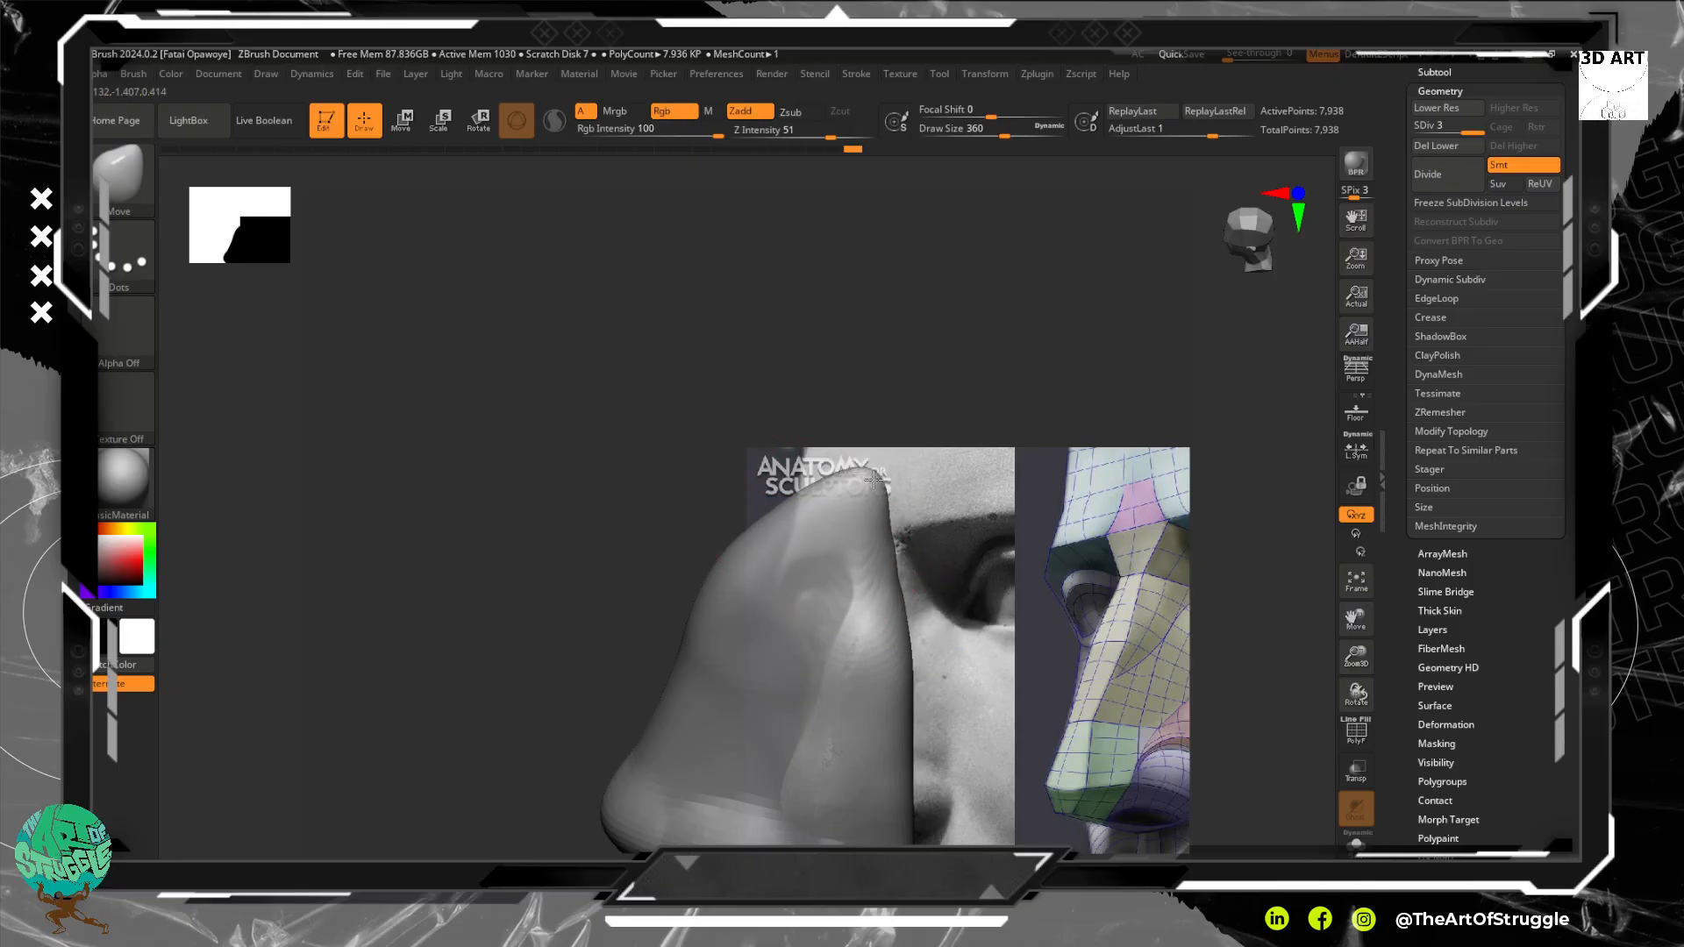
drag(817, 480, 815, 479)
mouse_move(770, 441)
mouse_down()
mouse_move(744, 447)
mouse_move(786, 424)
mouse_up()
alt+drag(866, 519, 894, 396)
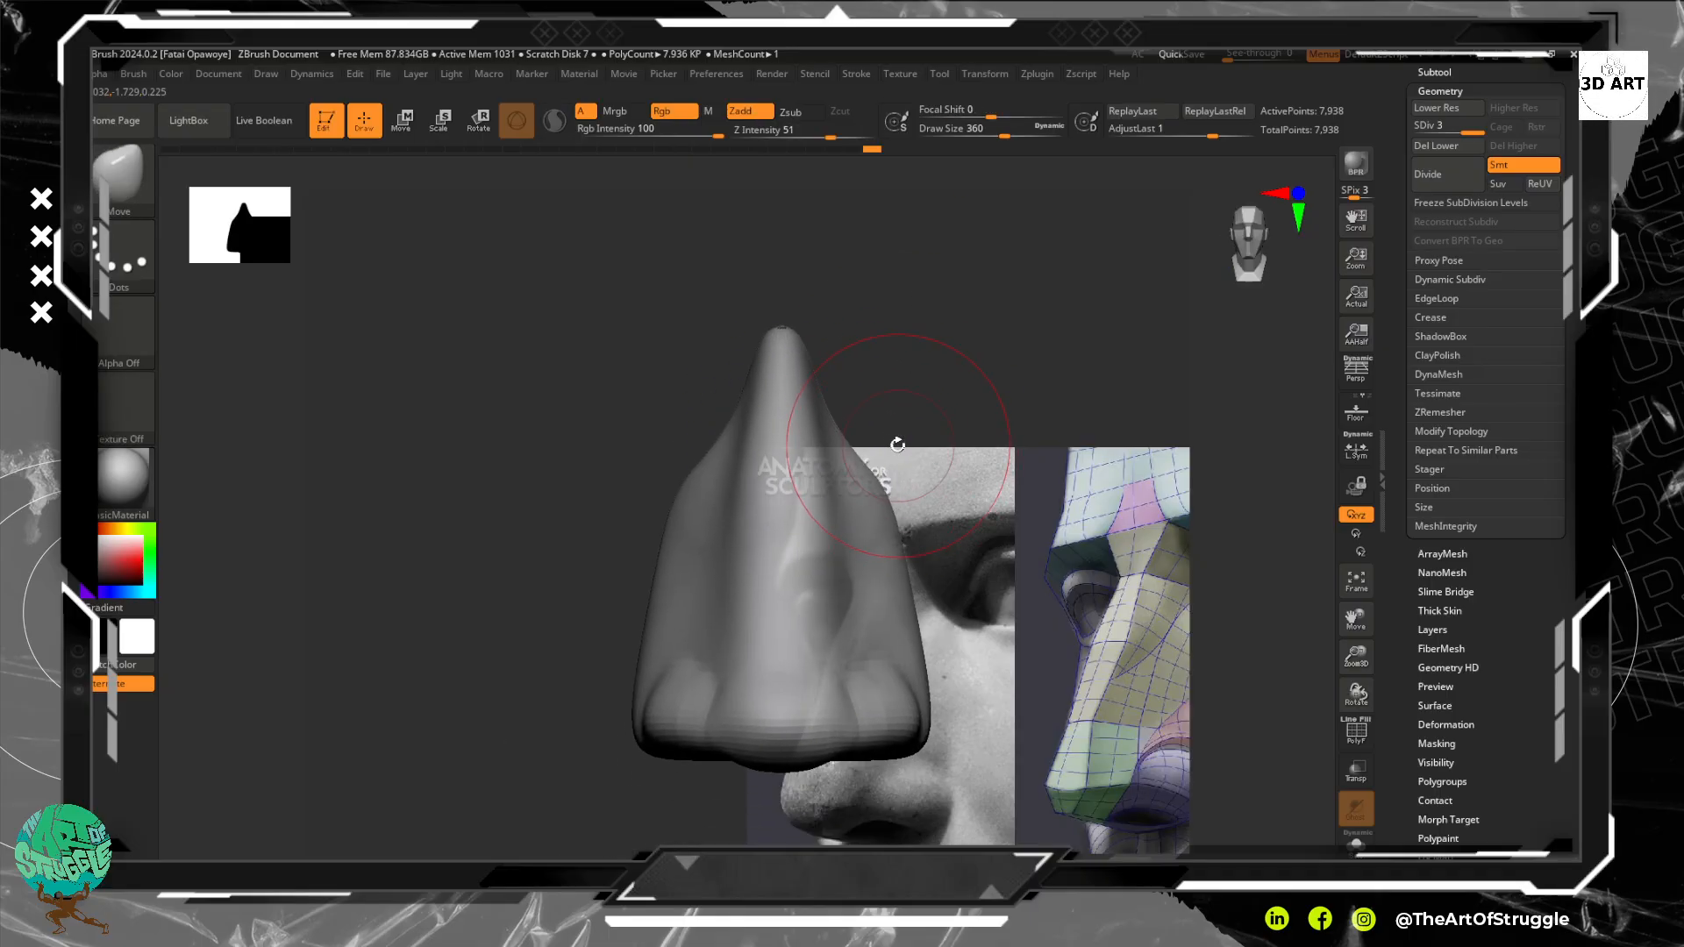
Test a DamStandard crease beside the nose bridge at draw size 124, undo it, and set the brush intensity to 12
key(b)
key(d)
key(s)
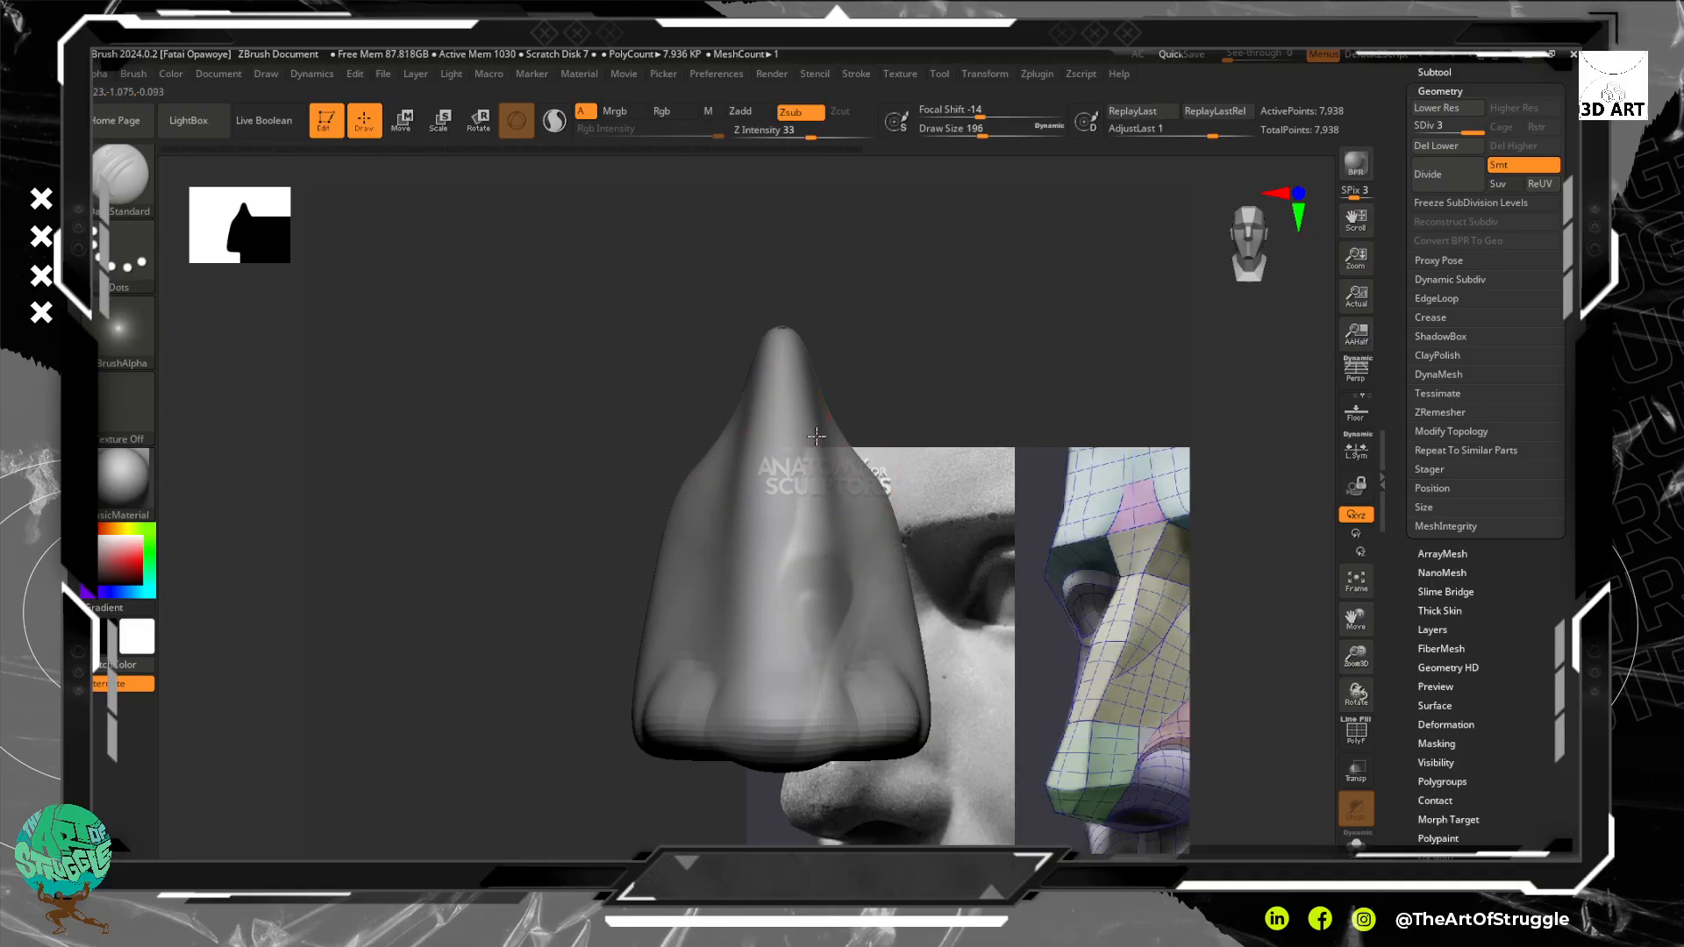
drag(960, 347, 902, 350)
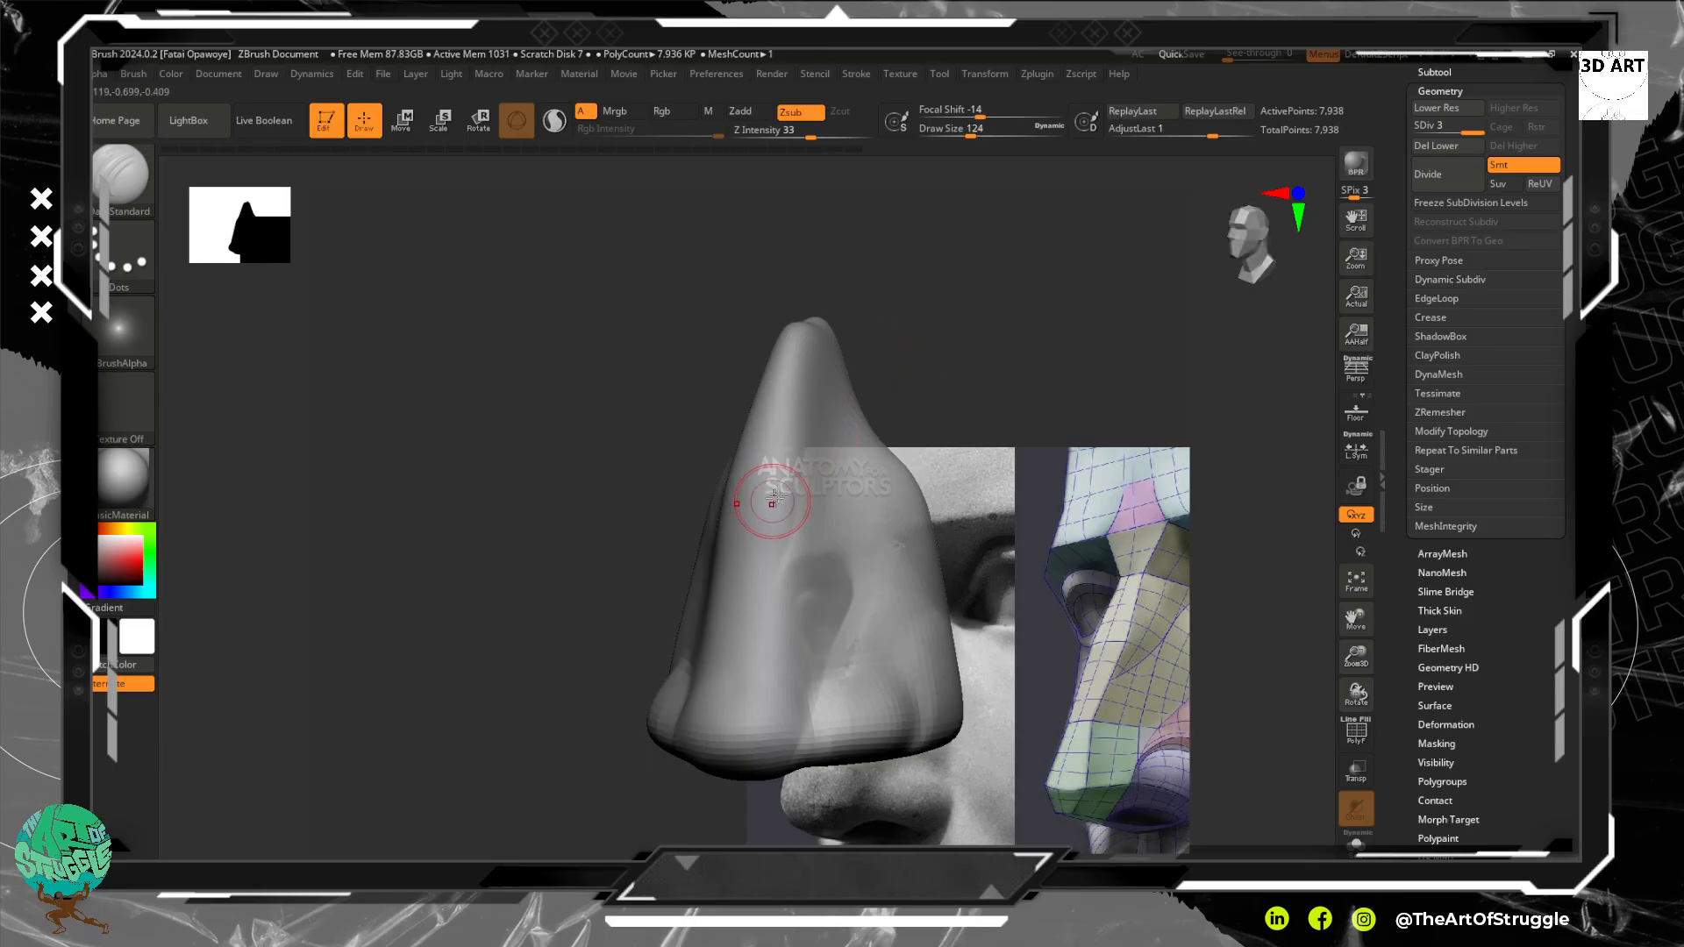
drag(788, 498, 785, 562)
key(ctrl+z)
drag(810, 138, 779, 139)
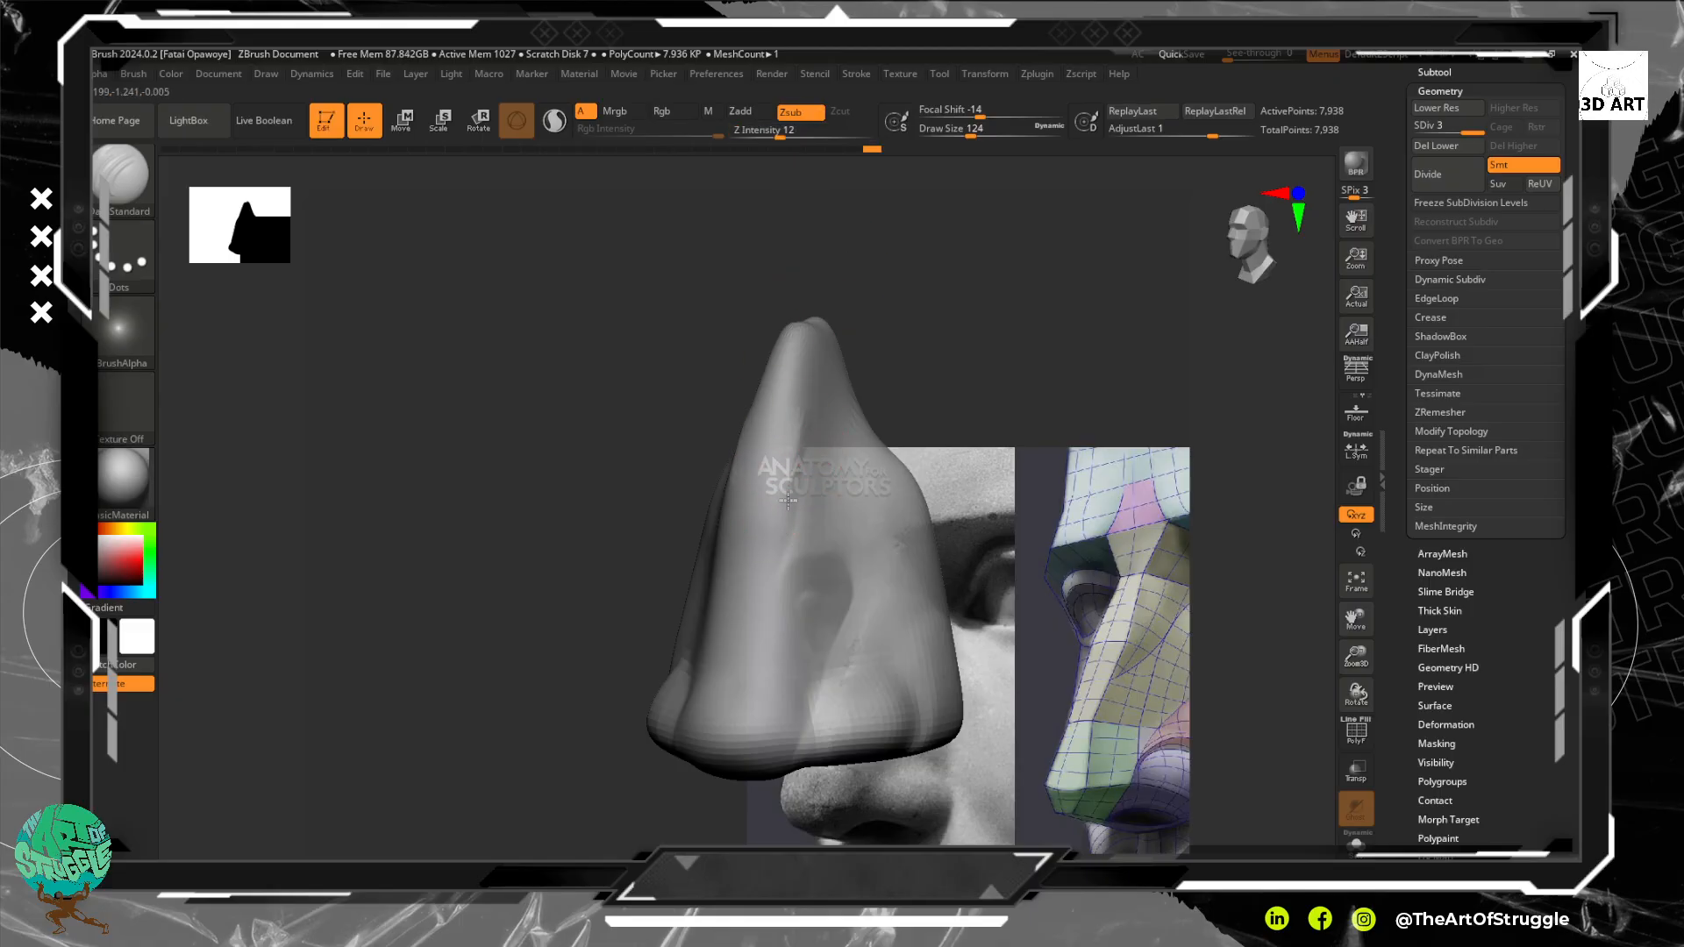
Raise the Model Opacity in the image plane's reference views so the nose displays solid over the photo
click(904, 77)
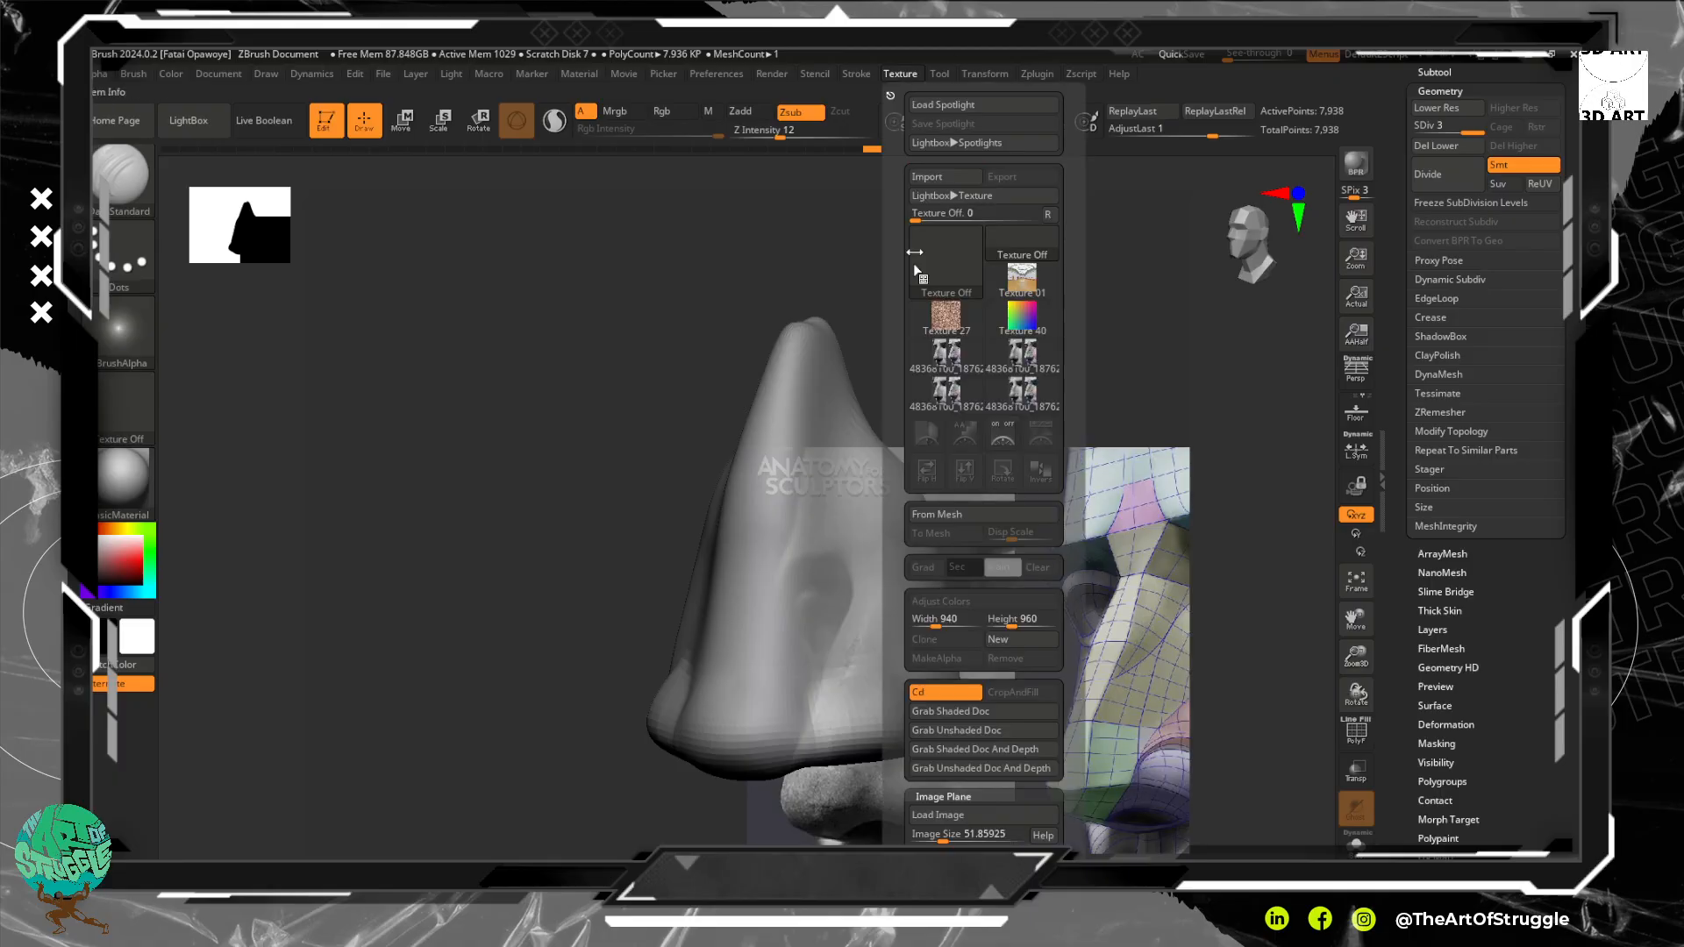
scroll(1066, 704, down, 5)
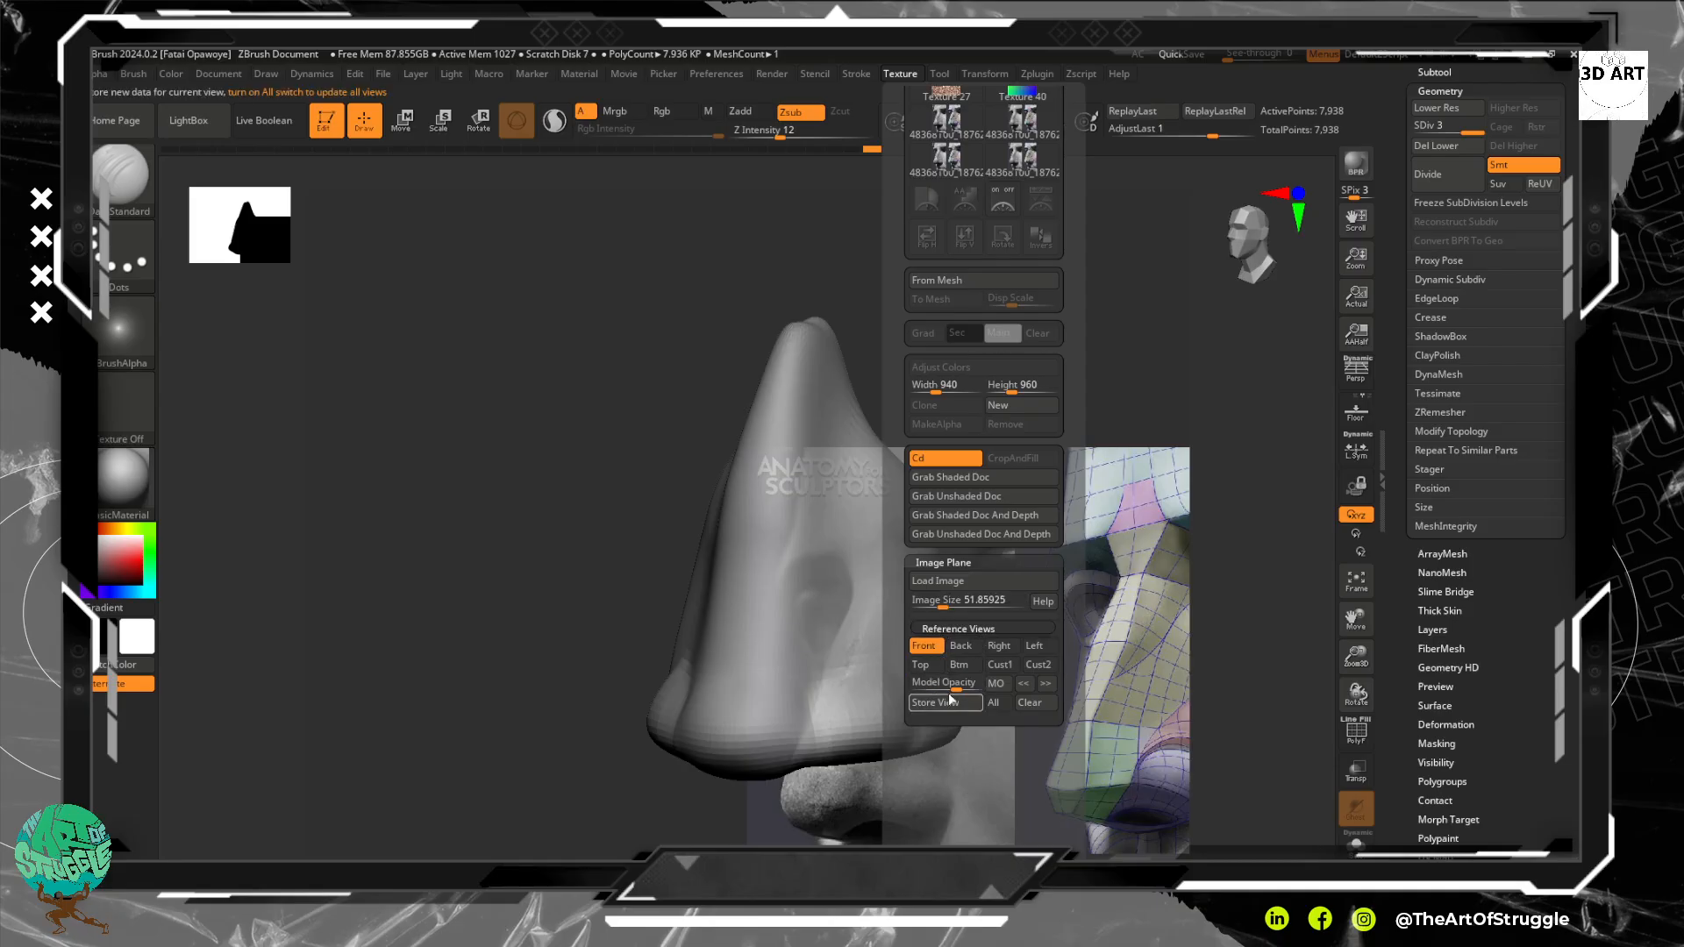
drag(957, 688, 995, 679)
drag(656, 438, 673, 376)
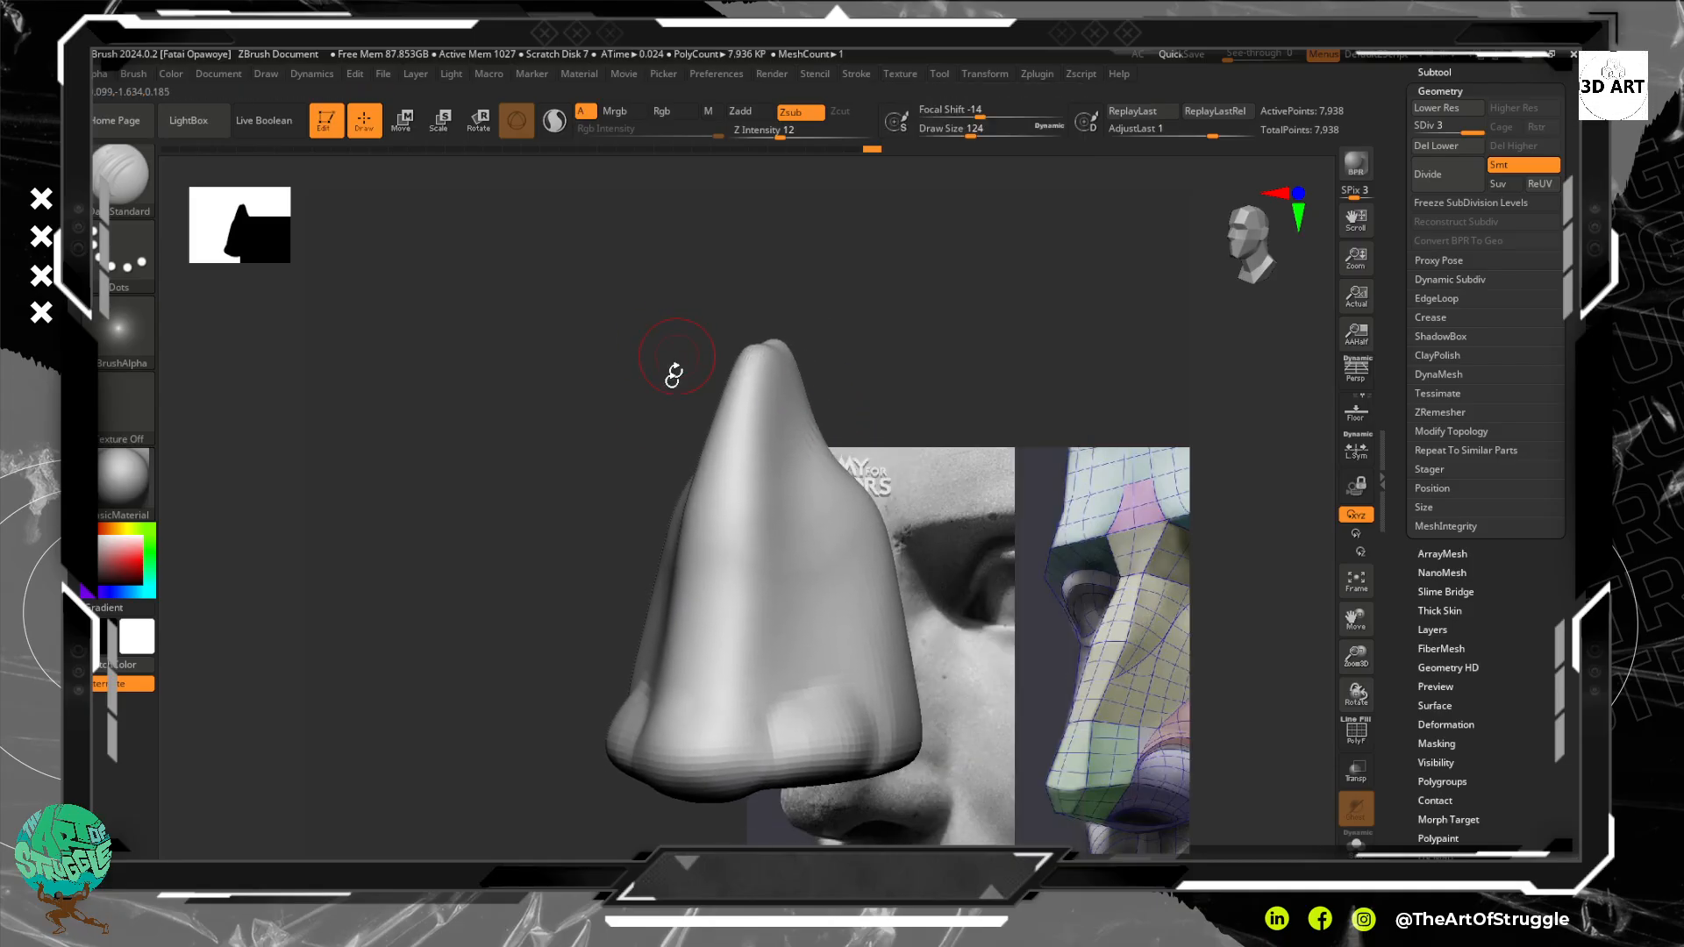
mouse_move(560, 459)
mouse_down()
mouse_move(549, 395)
mouse_move(553, 443)
mouse_up()
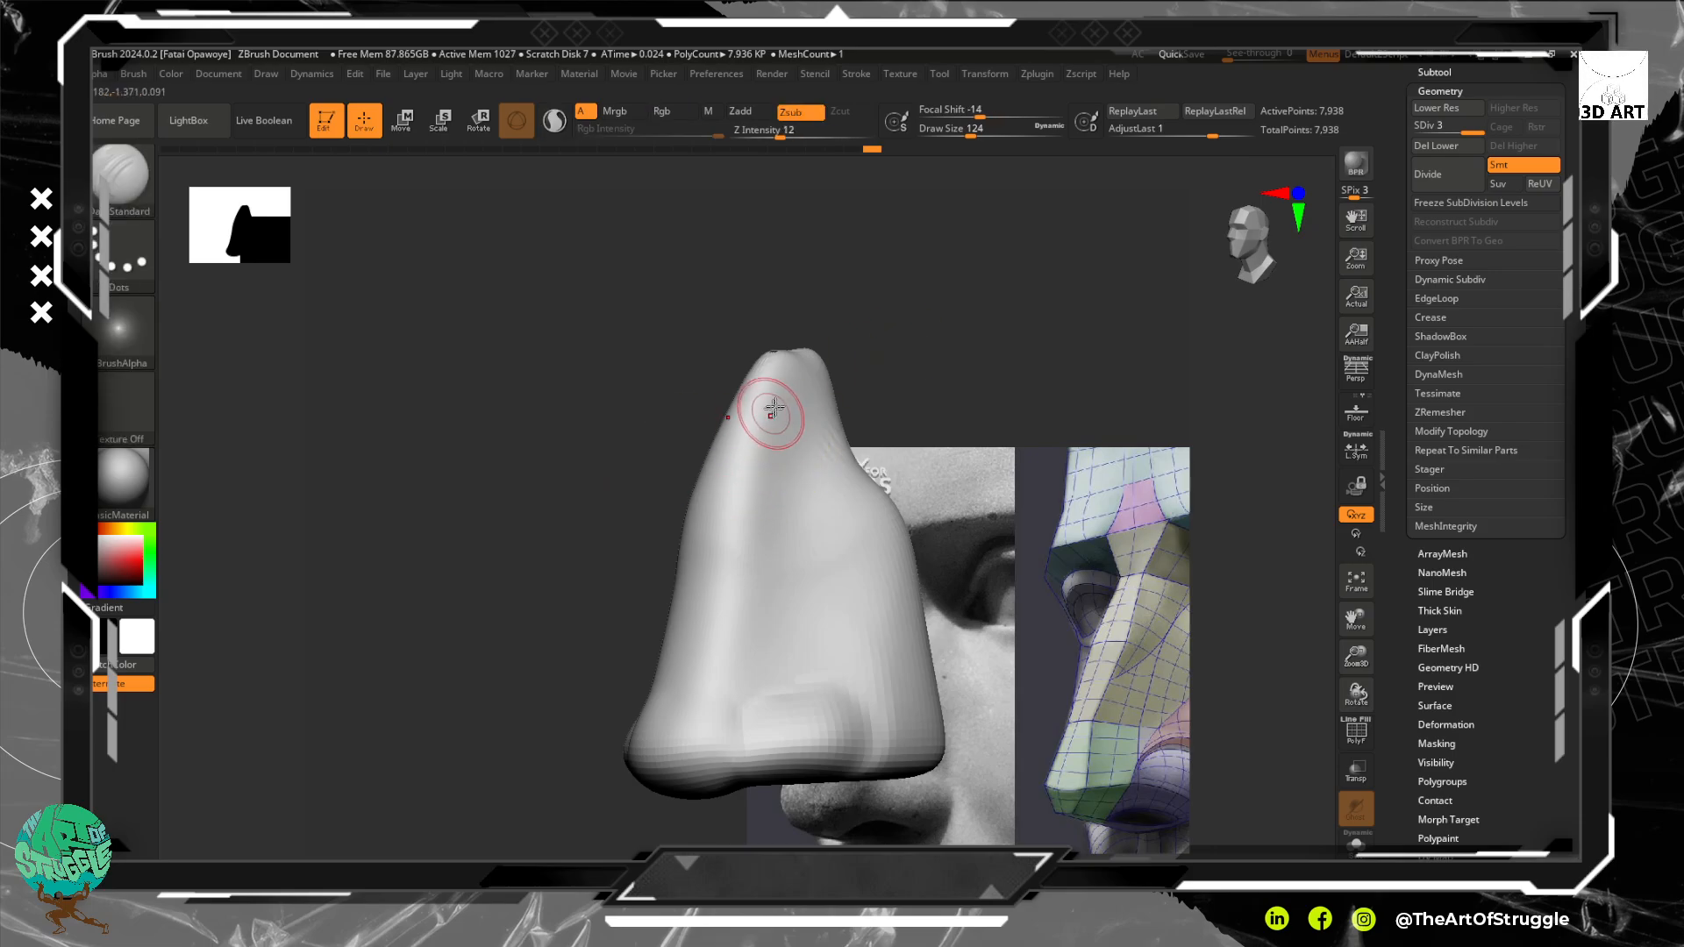
Build up the side planes of the upper bridge and the ridge toward the tip with ClayBuildup at intensity 5, and smooth the strokes
key(b)
key(c)
key(b)
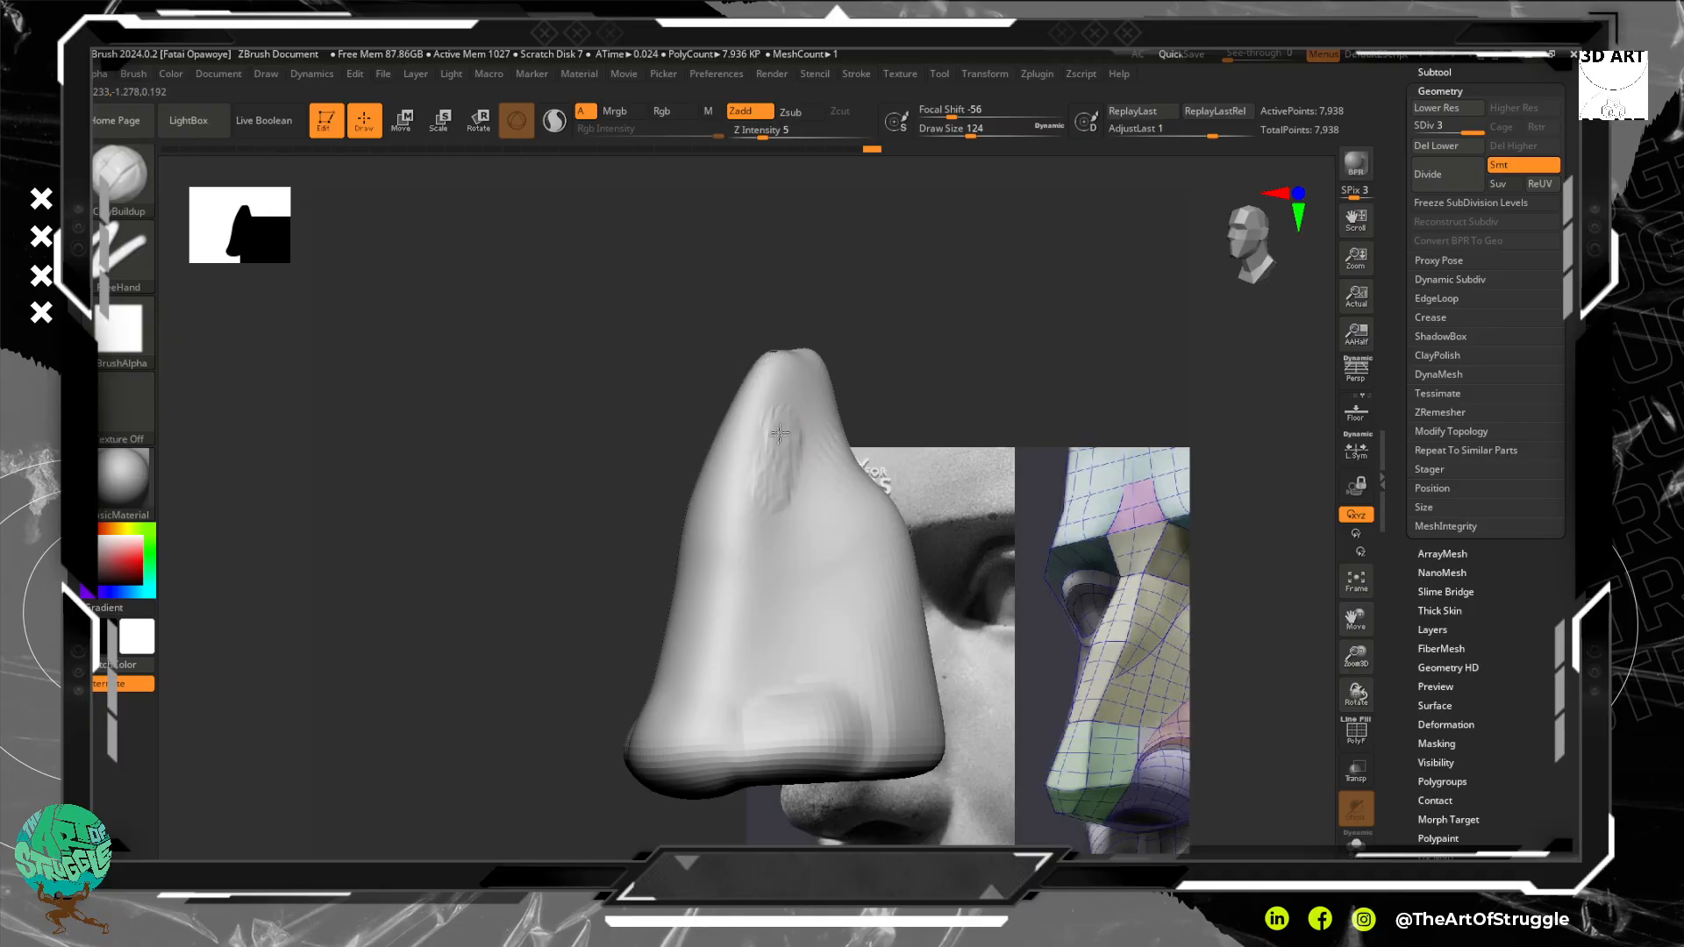
mouse_move(762, 506)
mouse_down()
mouse_move(793, 443)
mouse_move(765, 487)
mouse_move(807, 504)
mouse_move(811, 487)
mouse_move(771, 564)
mouse_move(778, 454)
mouse_move(785, 491)
mouse_move(793, 471)
mouse_move(783, 390)
mouse_up()
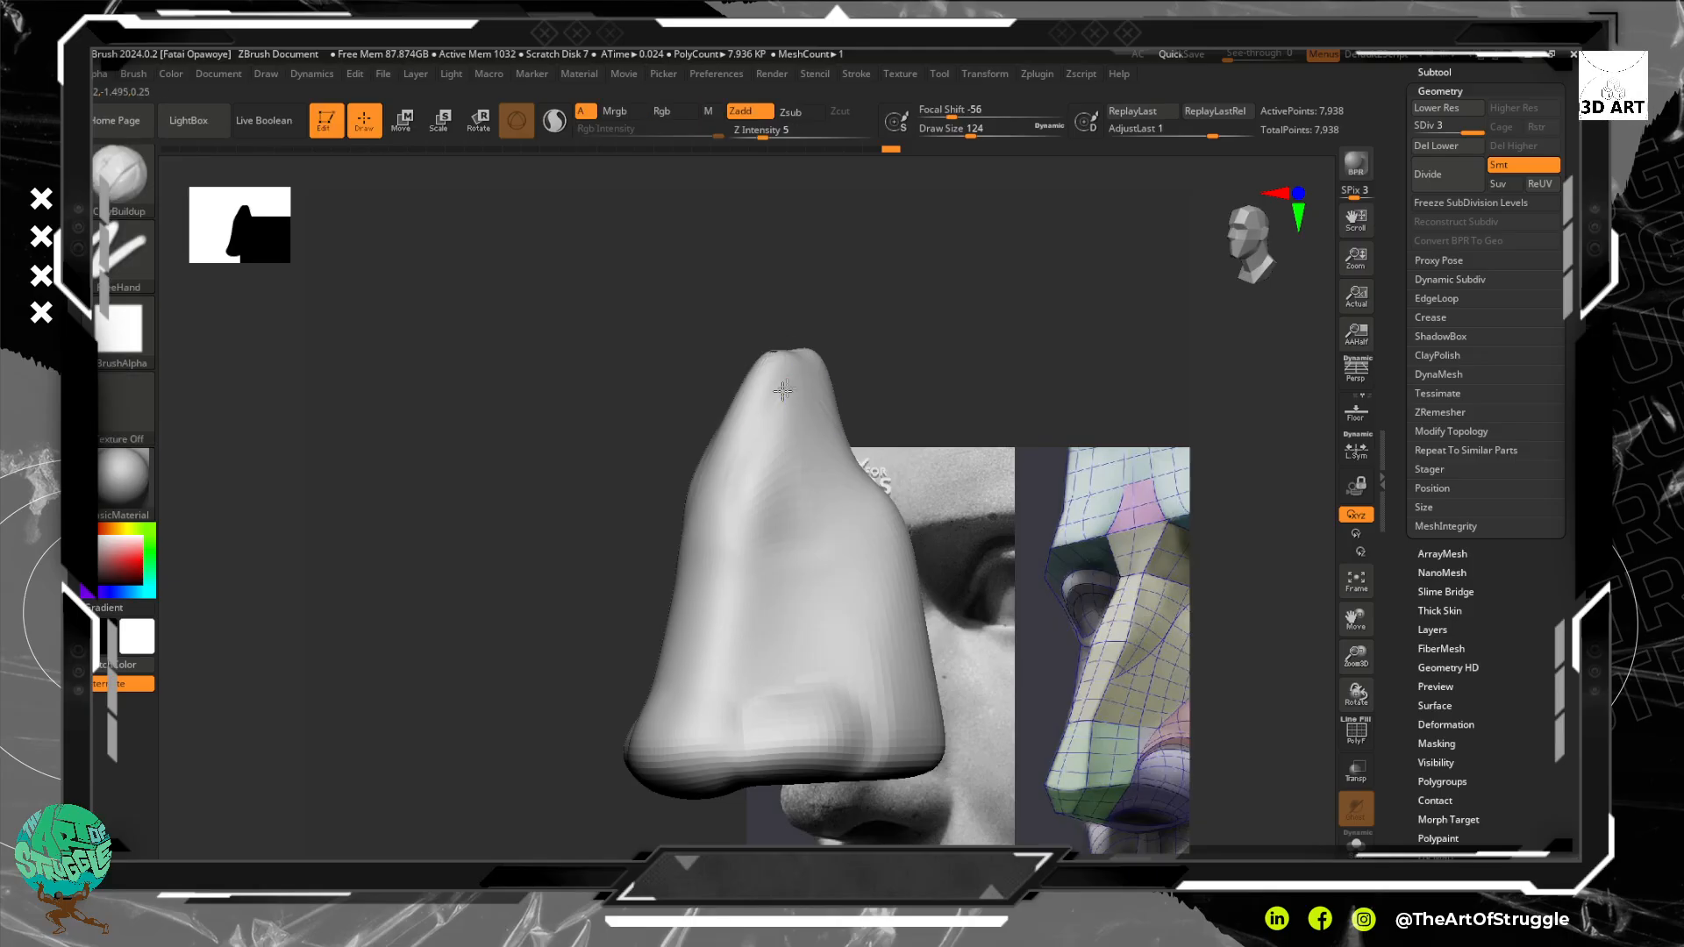
mouse_move(775, 481)
mouse_down()
mouse_move(805, 526)
mouse_move(736, 583)
mouse_move(714, 739)
mouse_up()
shift+drag(735, 645, 742, 581)
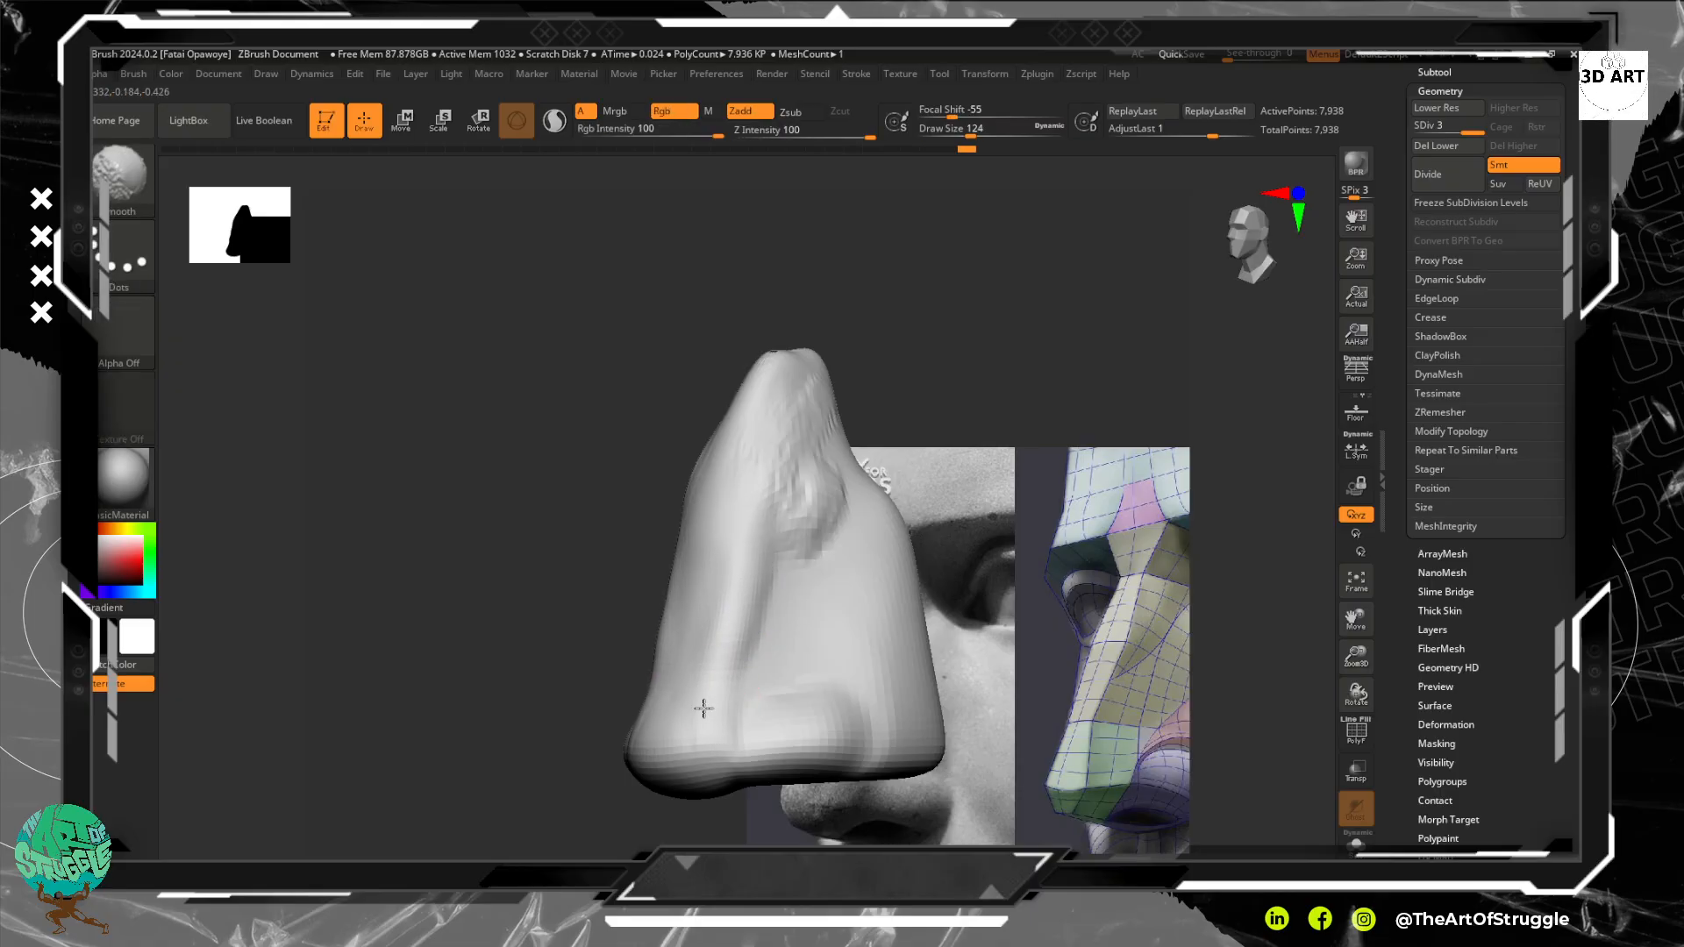
drag(515, 500, 699, 684)
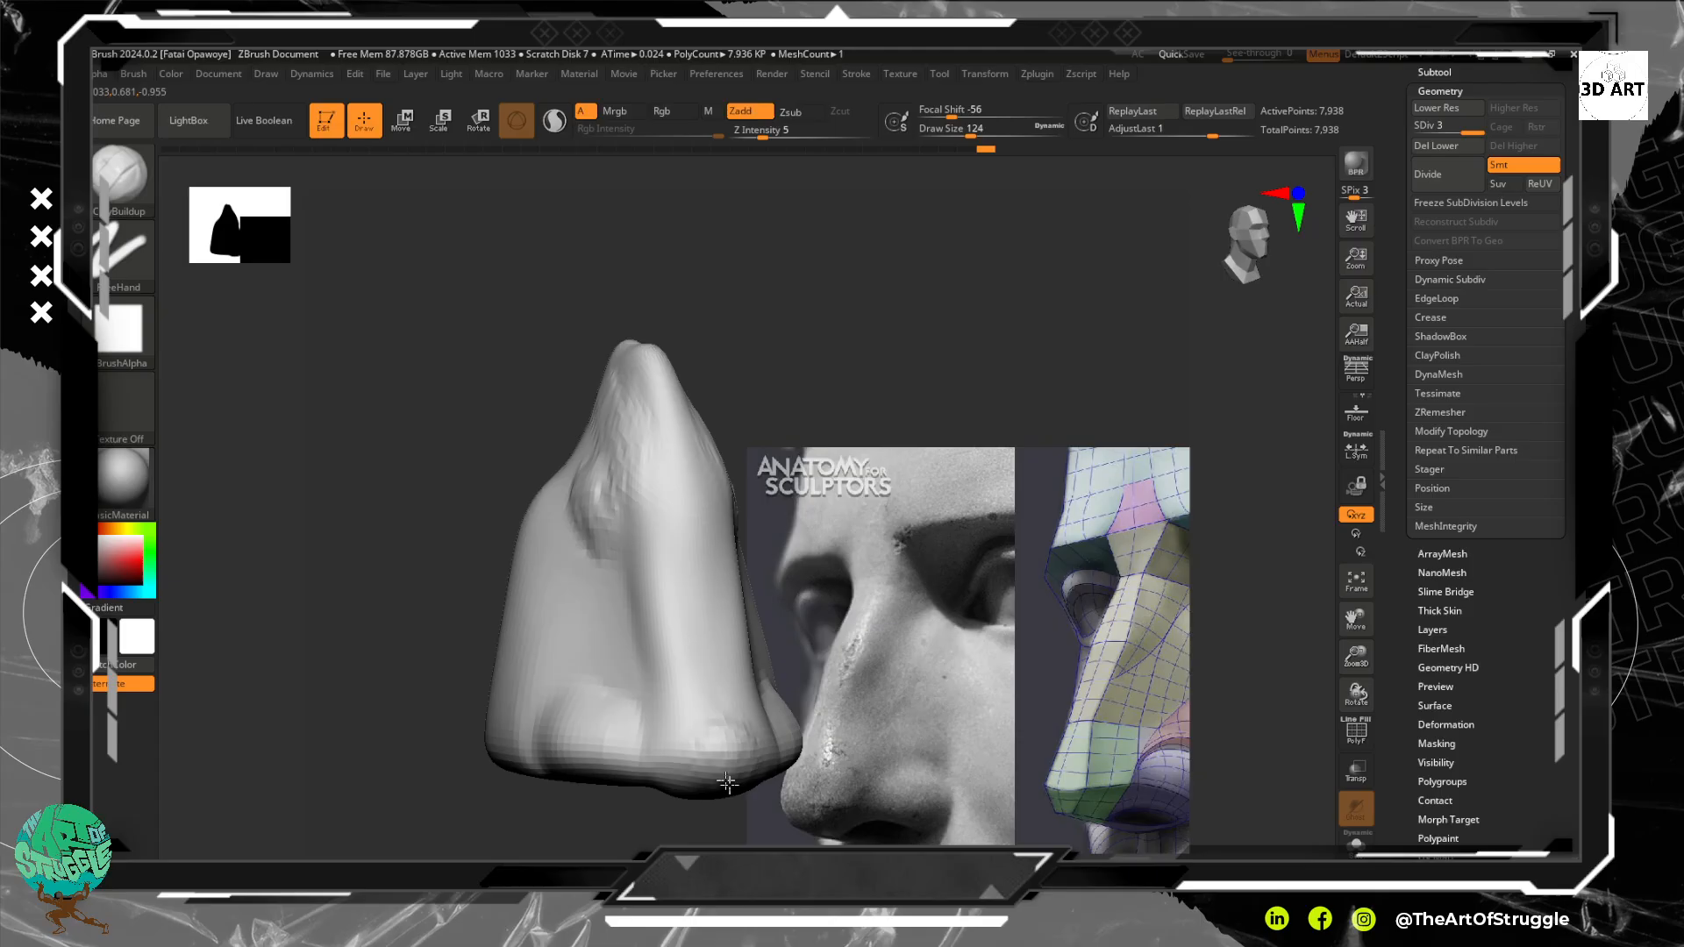
Carve nostril cavities symmetrically into the underside with ClayBuildup, deepen the creases around the wings, and smooth them
drag(445, 593, 554, 545)
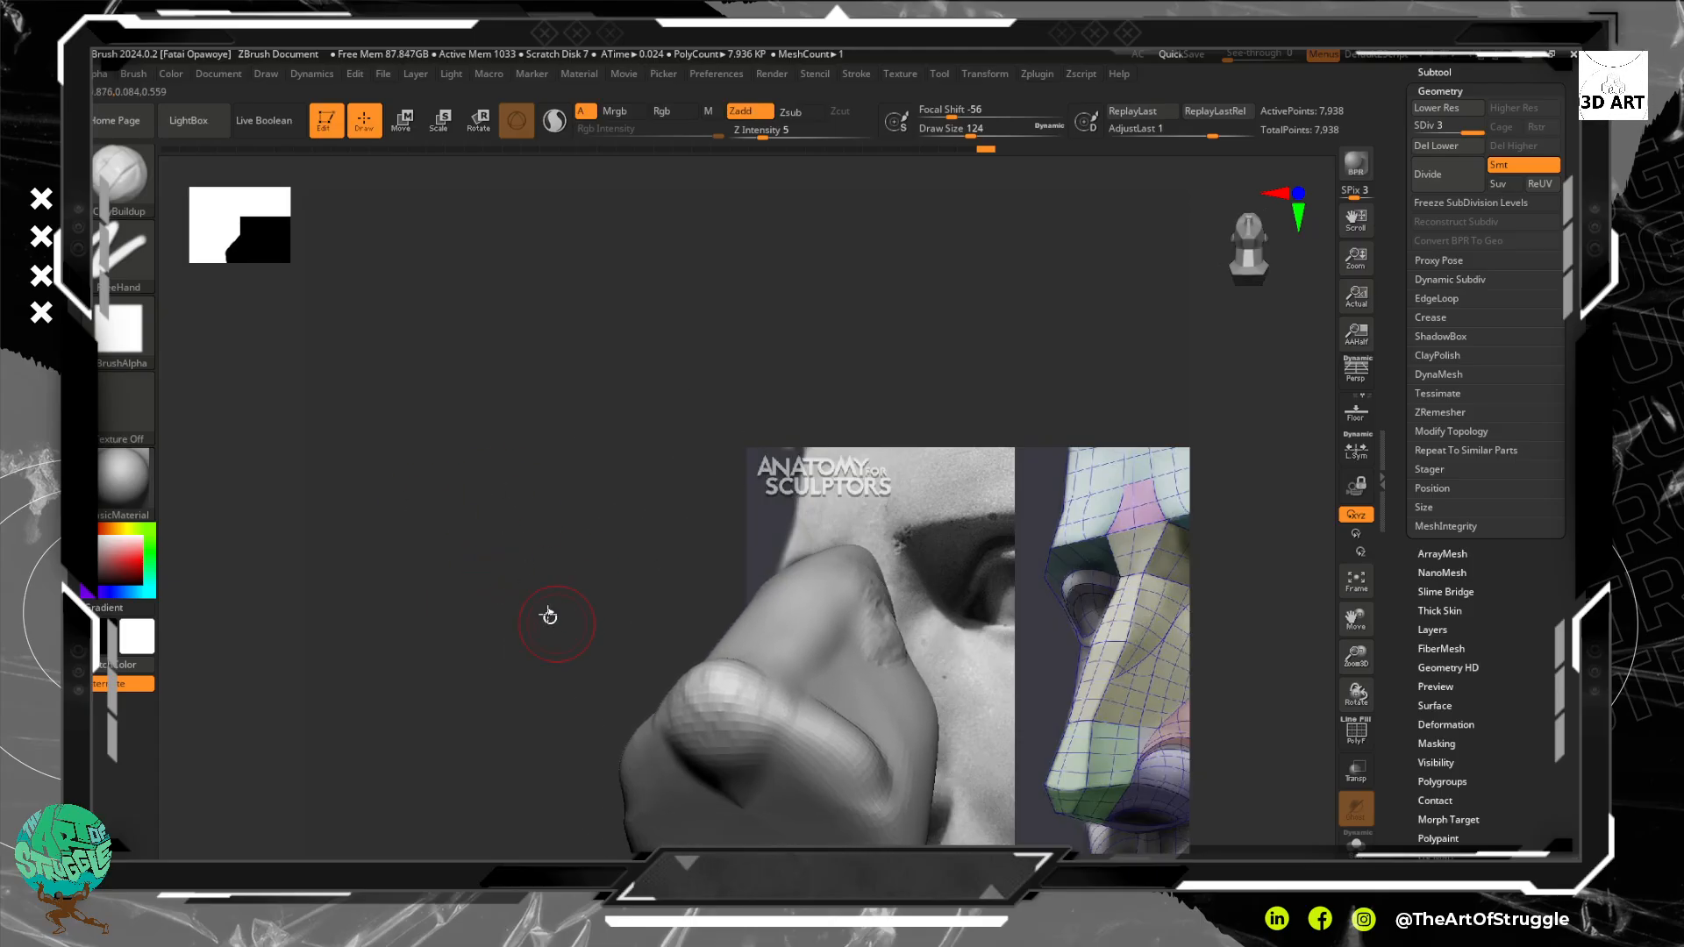
drag(548, 616, 605, 619)
mouse_move(774, 714)
mouse_down()
mouse_move(744, 756)
mouse_move(756, 766)
mouse_move(727, 736)
mouse_up()
alt+drag(815, 391, 749, 255)
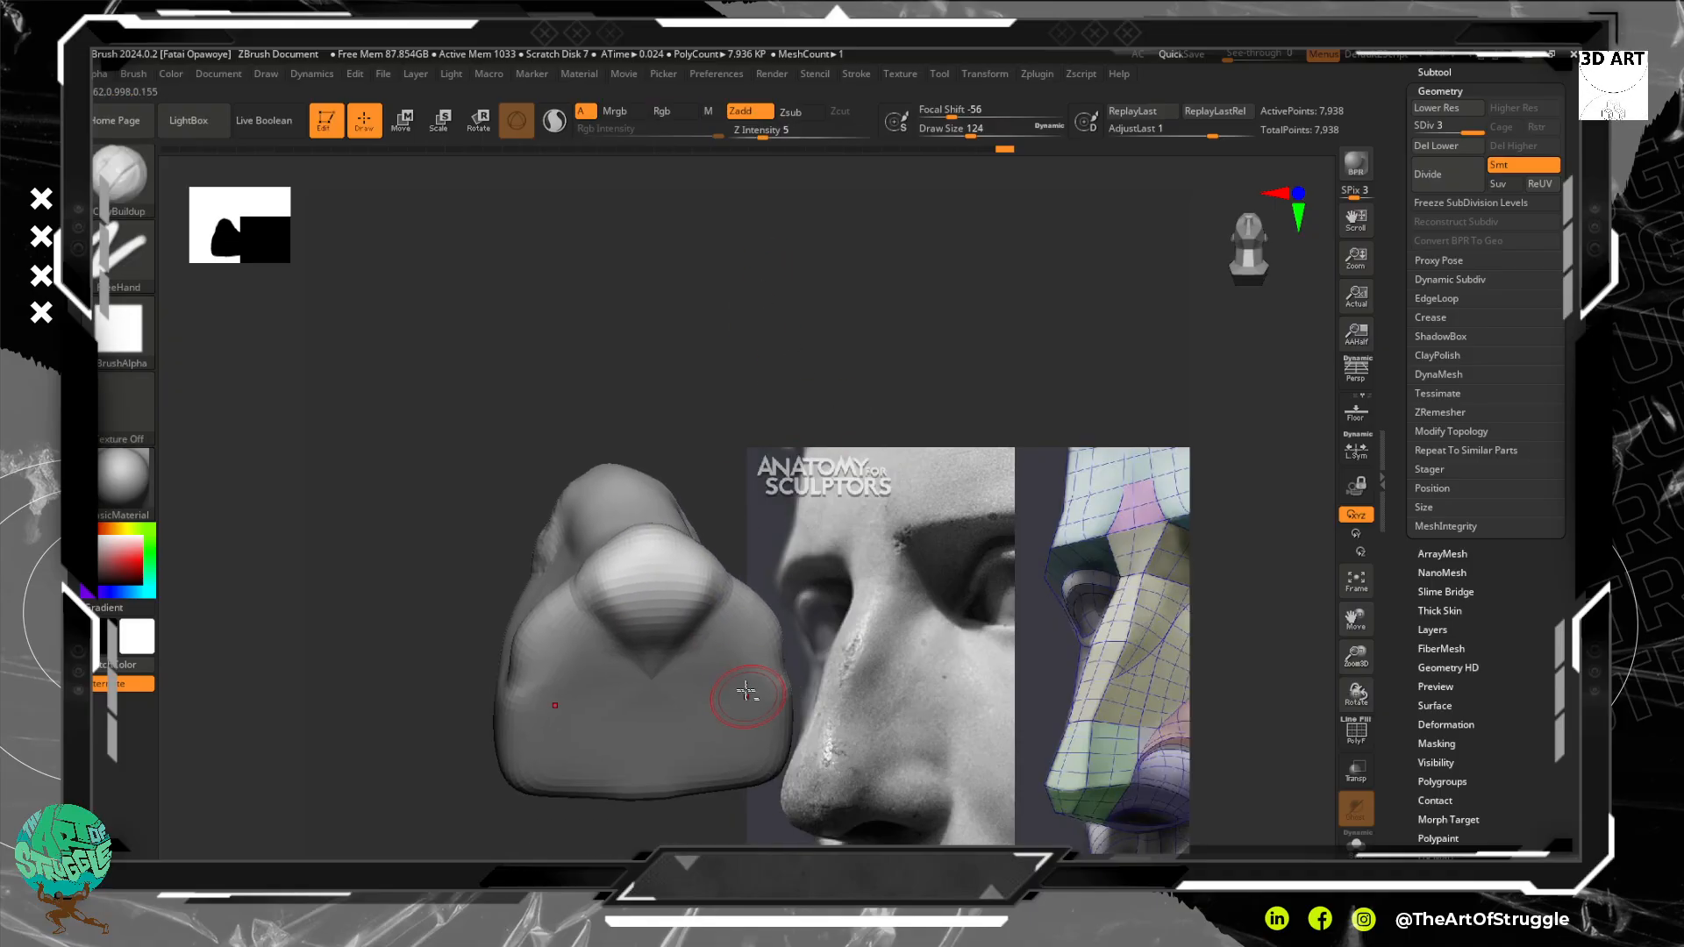
mouse_move(751, 691)
alt+mouse_down()
mouse_move(718, 674)
mouse_move(731, 653)
mouse_move(735, 694)
mouse_move(706, 682)
alt+mouse_up()
mouse_move(701, 337)
mouse_down()
mouse_move(609, 301)
mouse_move(633, 316)
mouse_up()
mouse_move(704, 665)
alt+mouse_down()
mouse_move(721, 671)
mouse_move(709, 660)
alt+mouse_up()
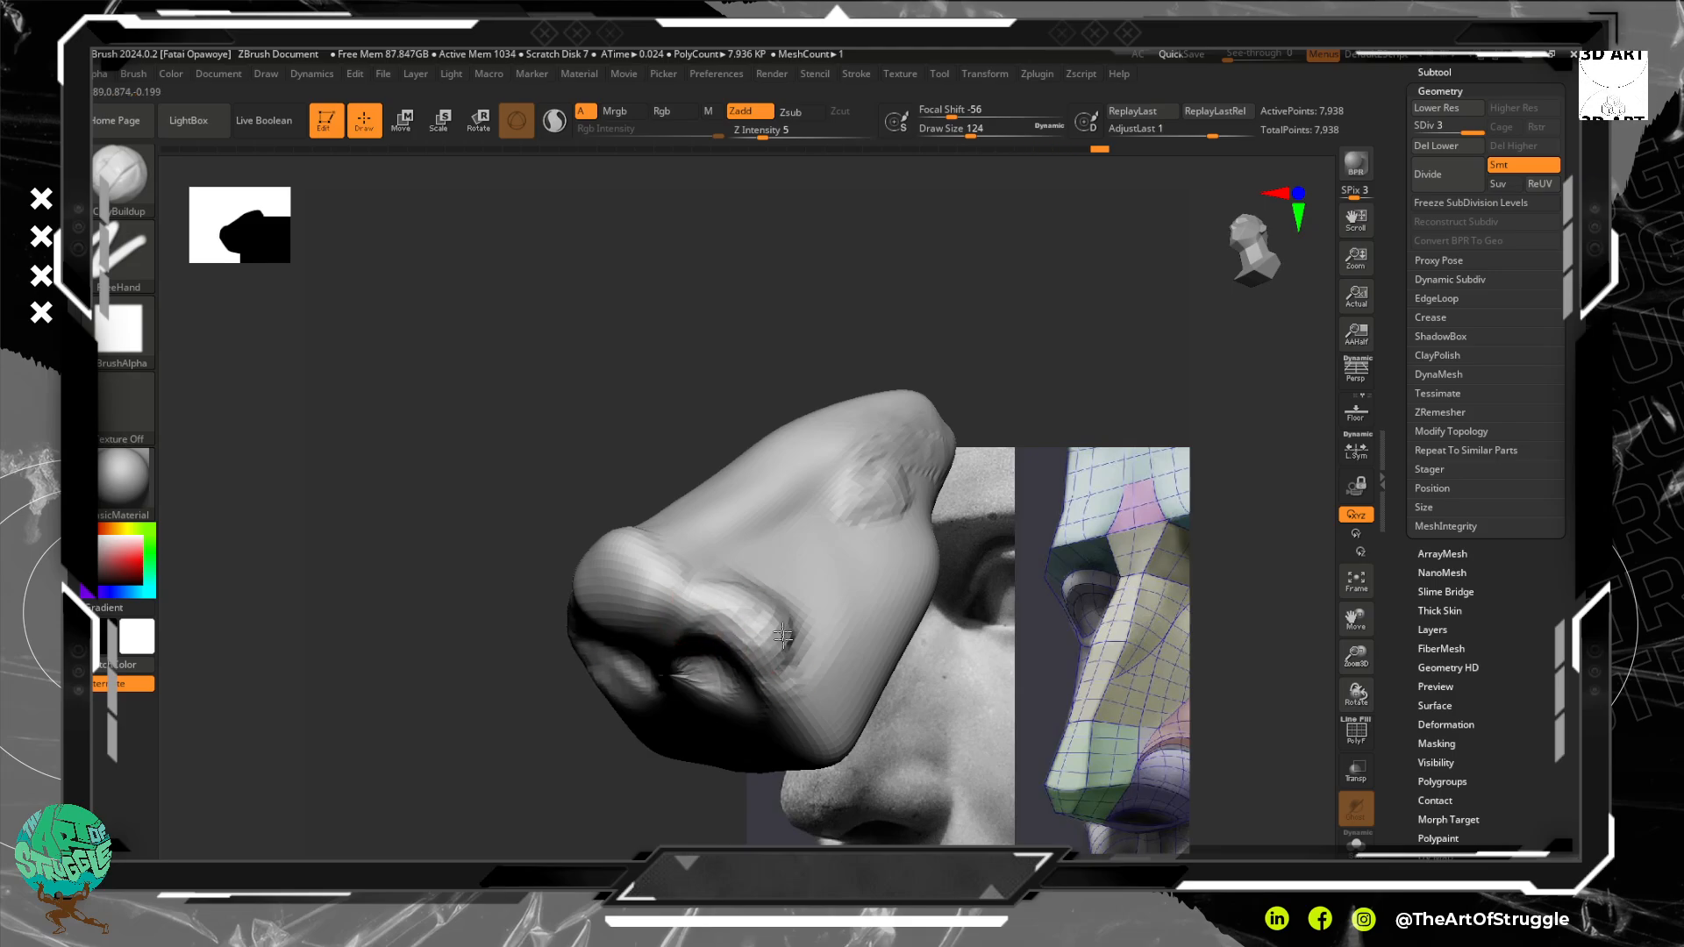
alt+drag(783, 636, 764, 666)
mouse_move(715, 614)
shift+mouse_down()
mouse_move(778, 655)
mouse_move(764, 624)
shift+mouse_up()
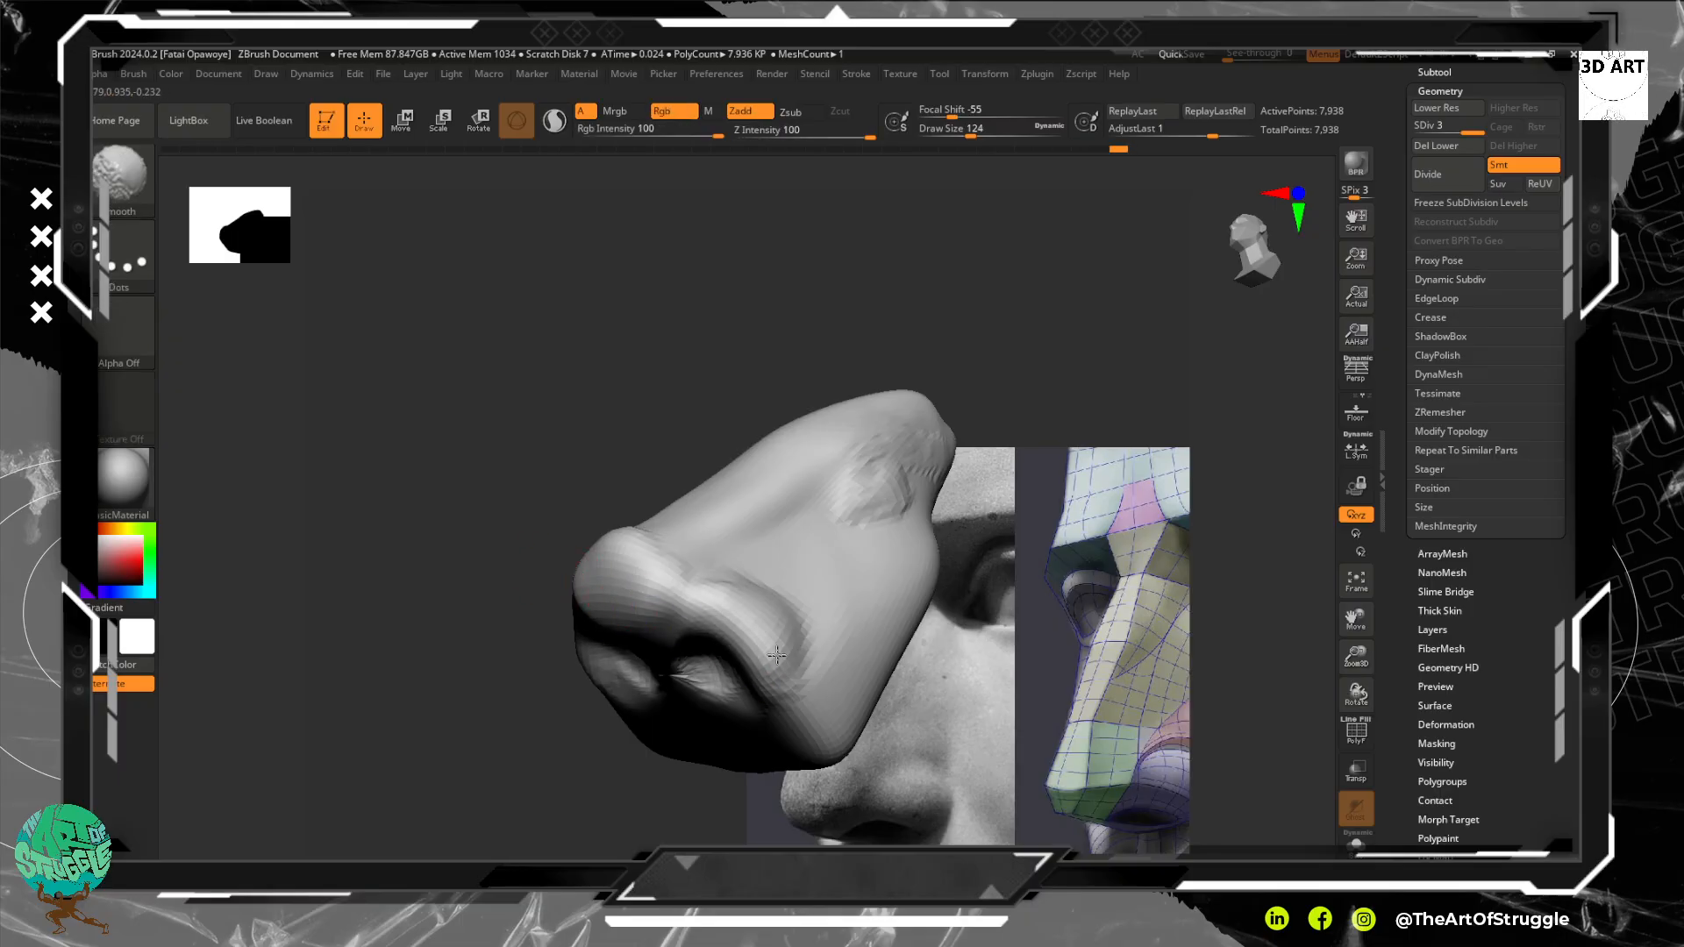
Build up the nostril wings where they meet the nose tip and smooth the transition
mouse_move(498, 523)
mouse_down()
mouse_move(492, 594)
mouse_move(531, 595)
mouse_up()
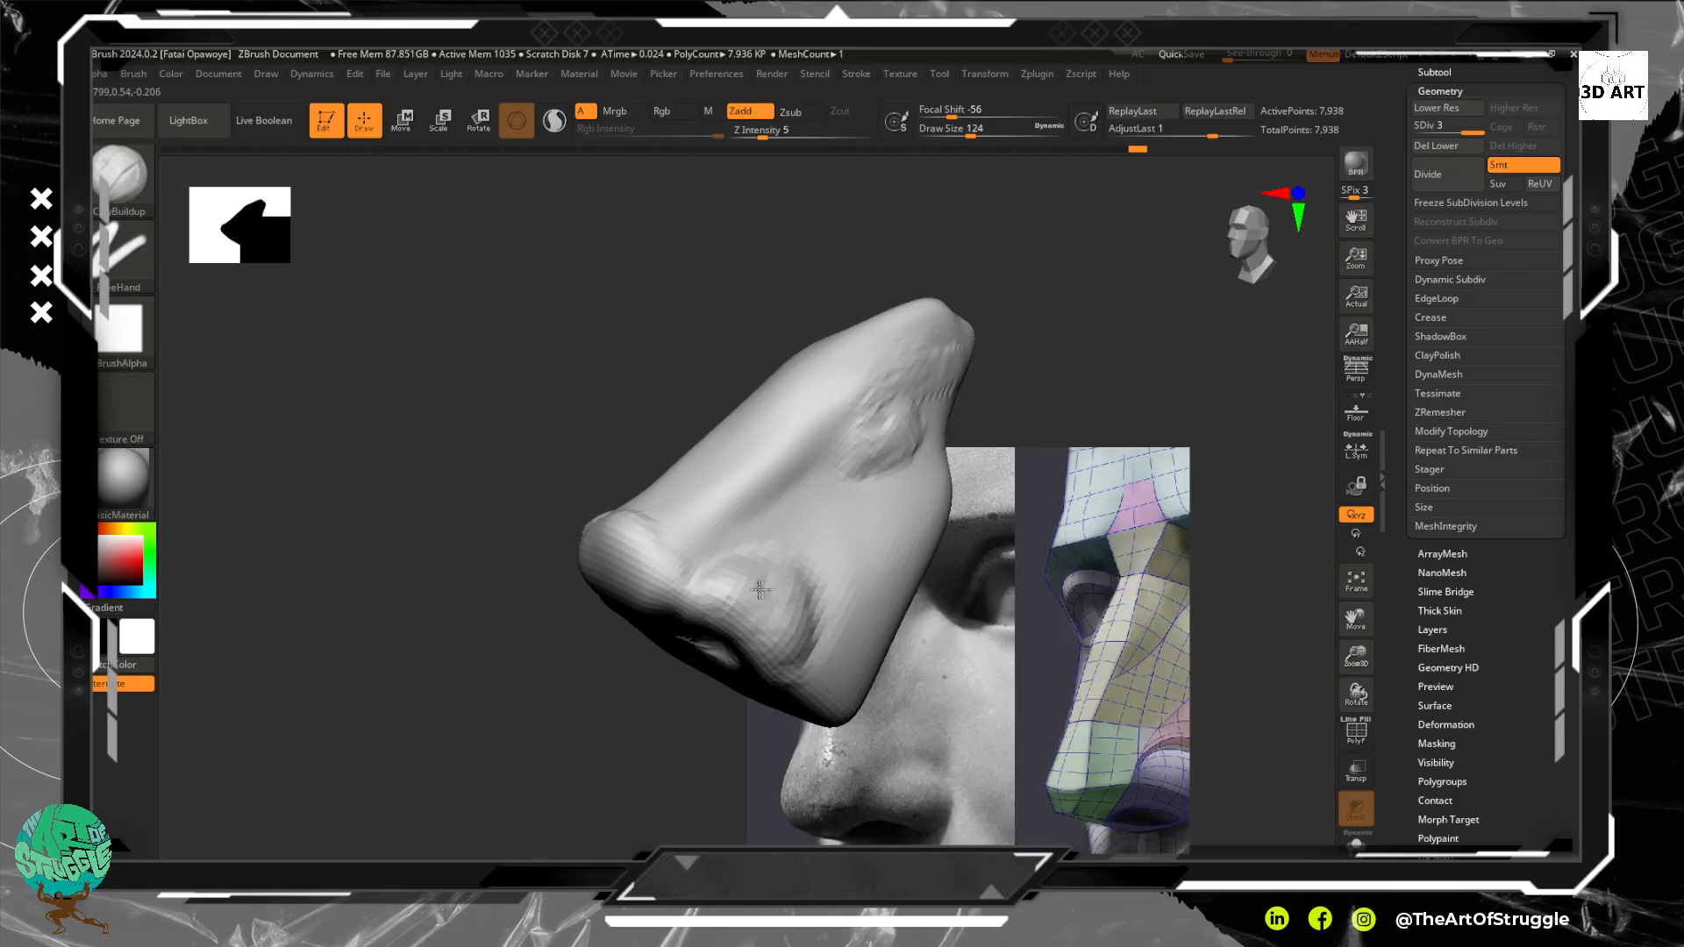
mouse_move(760, 590)
mouse_down()
mouse_move(733, 594)
mouse_move(748, 621)
mouse_move(690, 581)
mouse_up()
mouse_move(395, 522)
mouse_down()
mouse_move(478, 507)
mouse_move(546, 528)
mouse_up()
mouse_move(652, 561)
shift+mouse_down()
mouse_move(610, 545)
mouse_move(648, 574)
shift+mouse_up()
Add volume to the sides of the nose tip with ClayBuildup and smooth it into the bridge
mouse_move(903, 331)
alt+mouse_down()
mouse_move(898, 433)
mouse_move(789, 465)
alt+mouse_up()
alt+drag(789, 465, 893, 408)
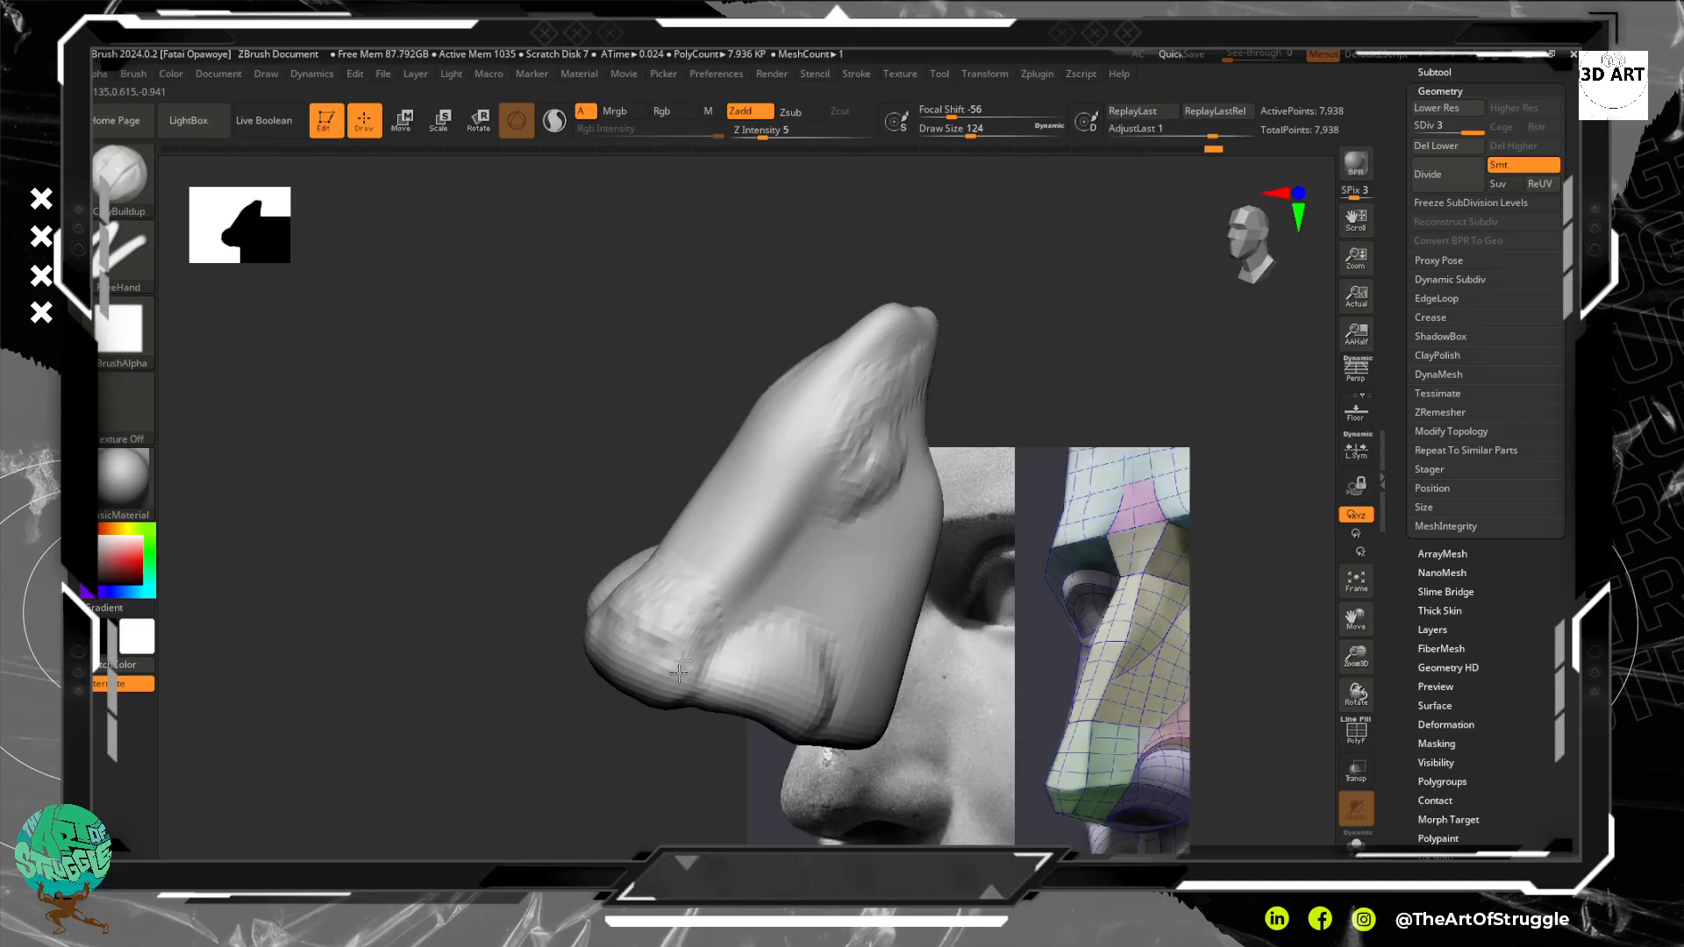
mouse_move(679, 673)
mouse_down()
mouse_move(658, 676)
mouse_move(653, 656)
mouse_move(675, 654)
mouse_move(639, 620)
mouse_move(628, 695)
mouse_up()
shift+drag(699, 608, 686, 566)
Smooth the upper sides of the bridge and carve the line between the bridge and its side planes with the DamStandard brush
shift+drag(454, 400, 478, 398)
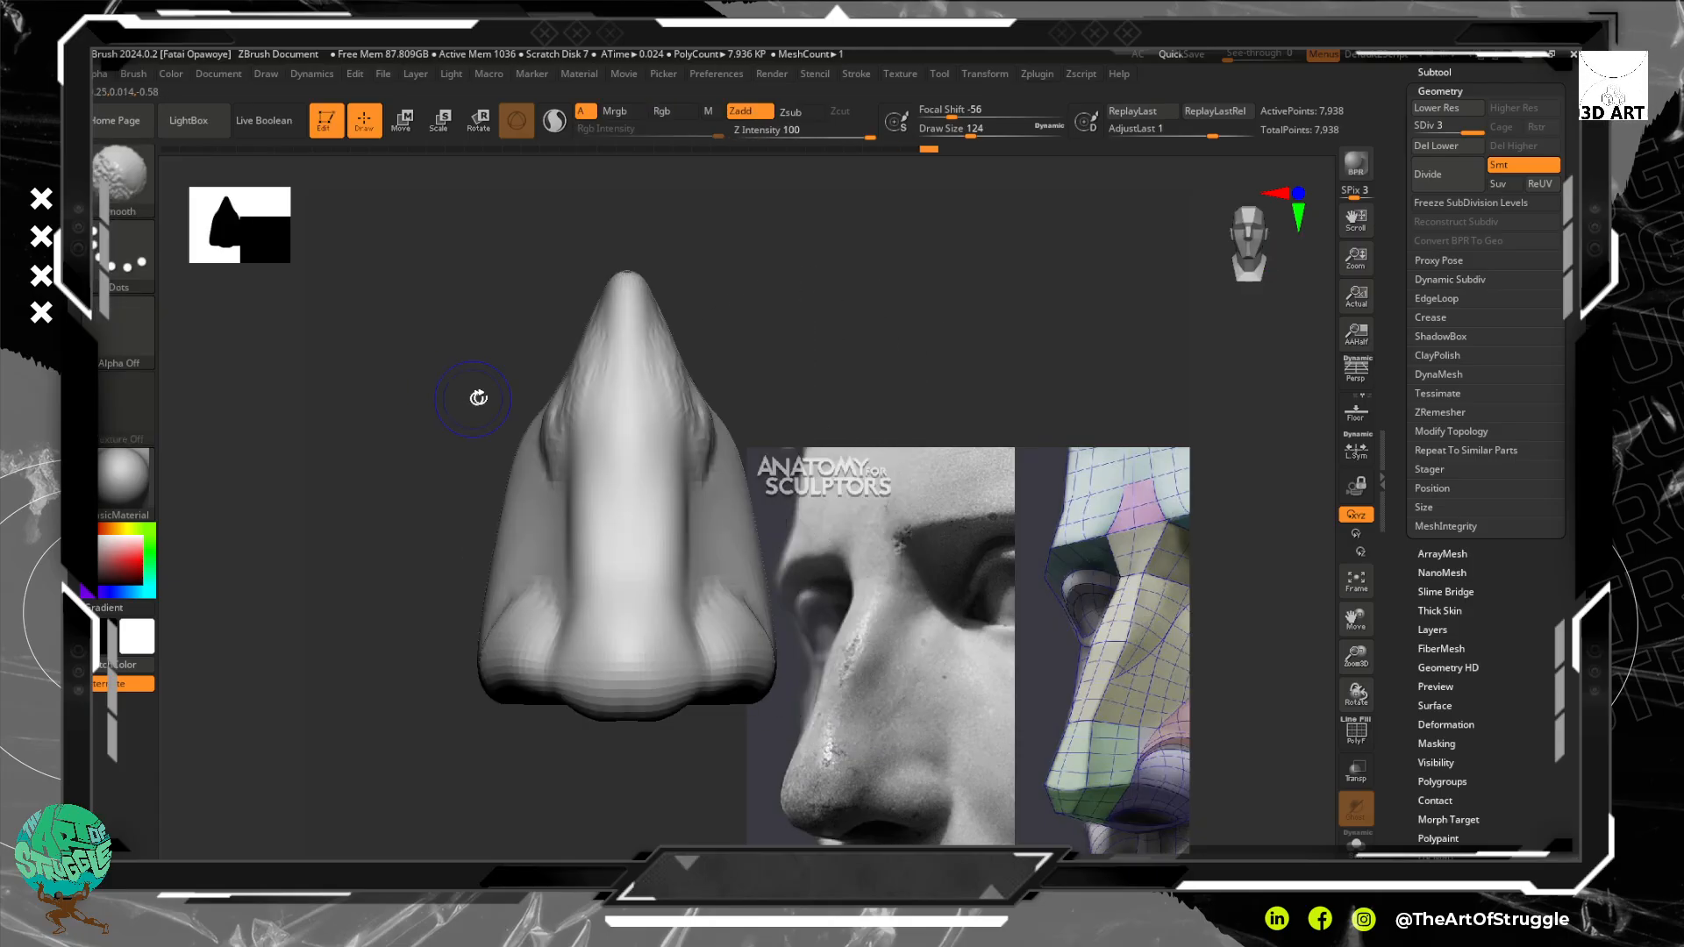
shift+drag(895, 294, 846, 319)
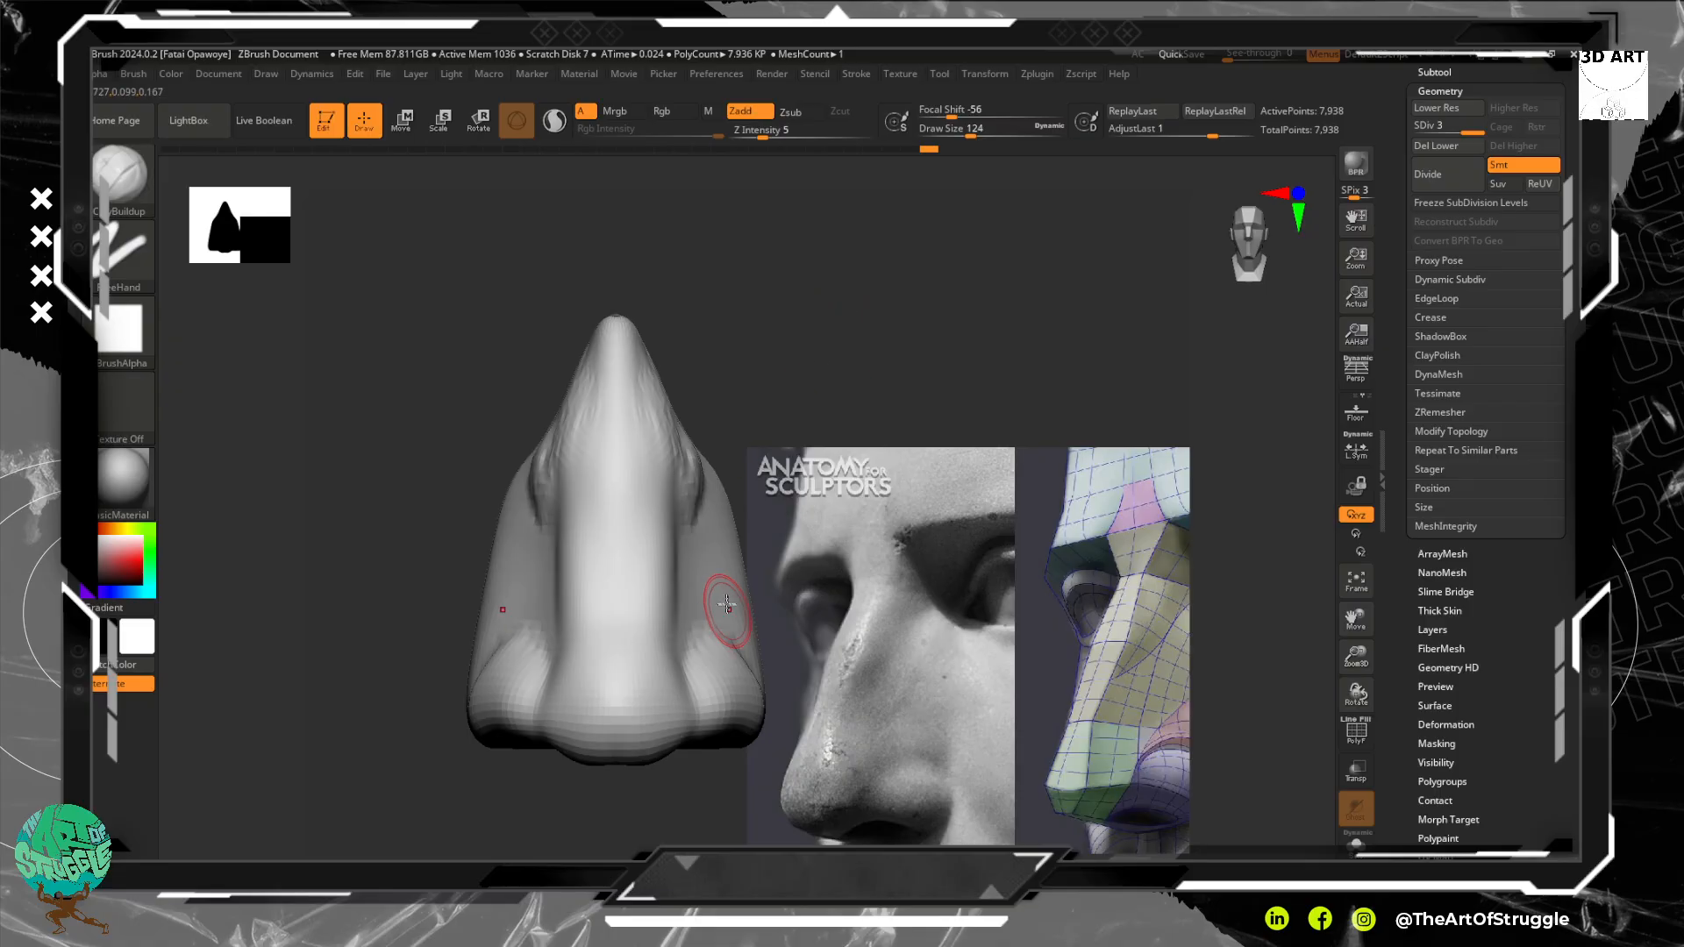
alt+drag(778, 379, 771, 356)
key(b)
key(d)
key(s)
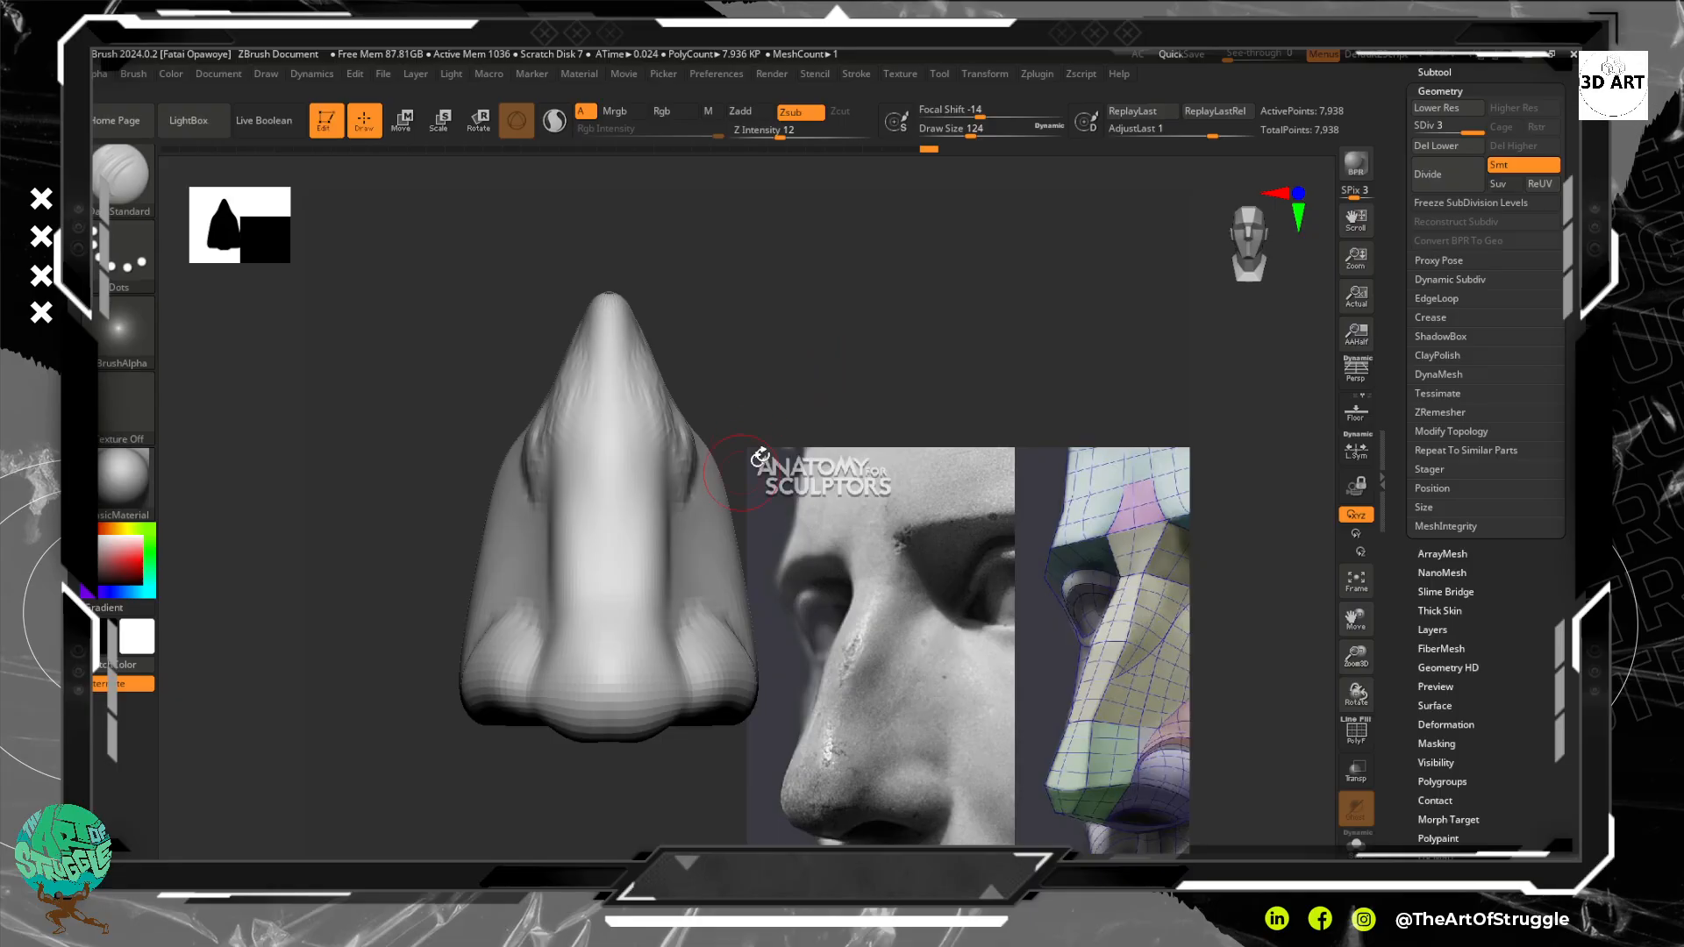
key(shift)
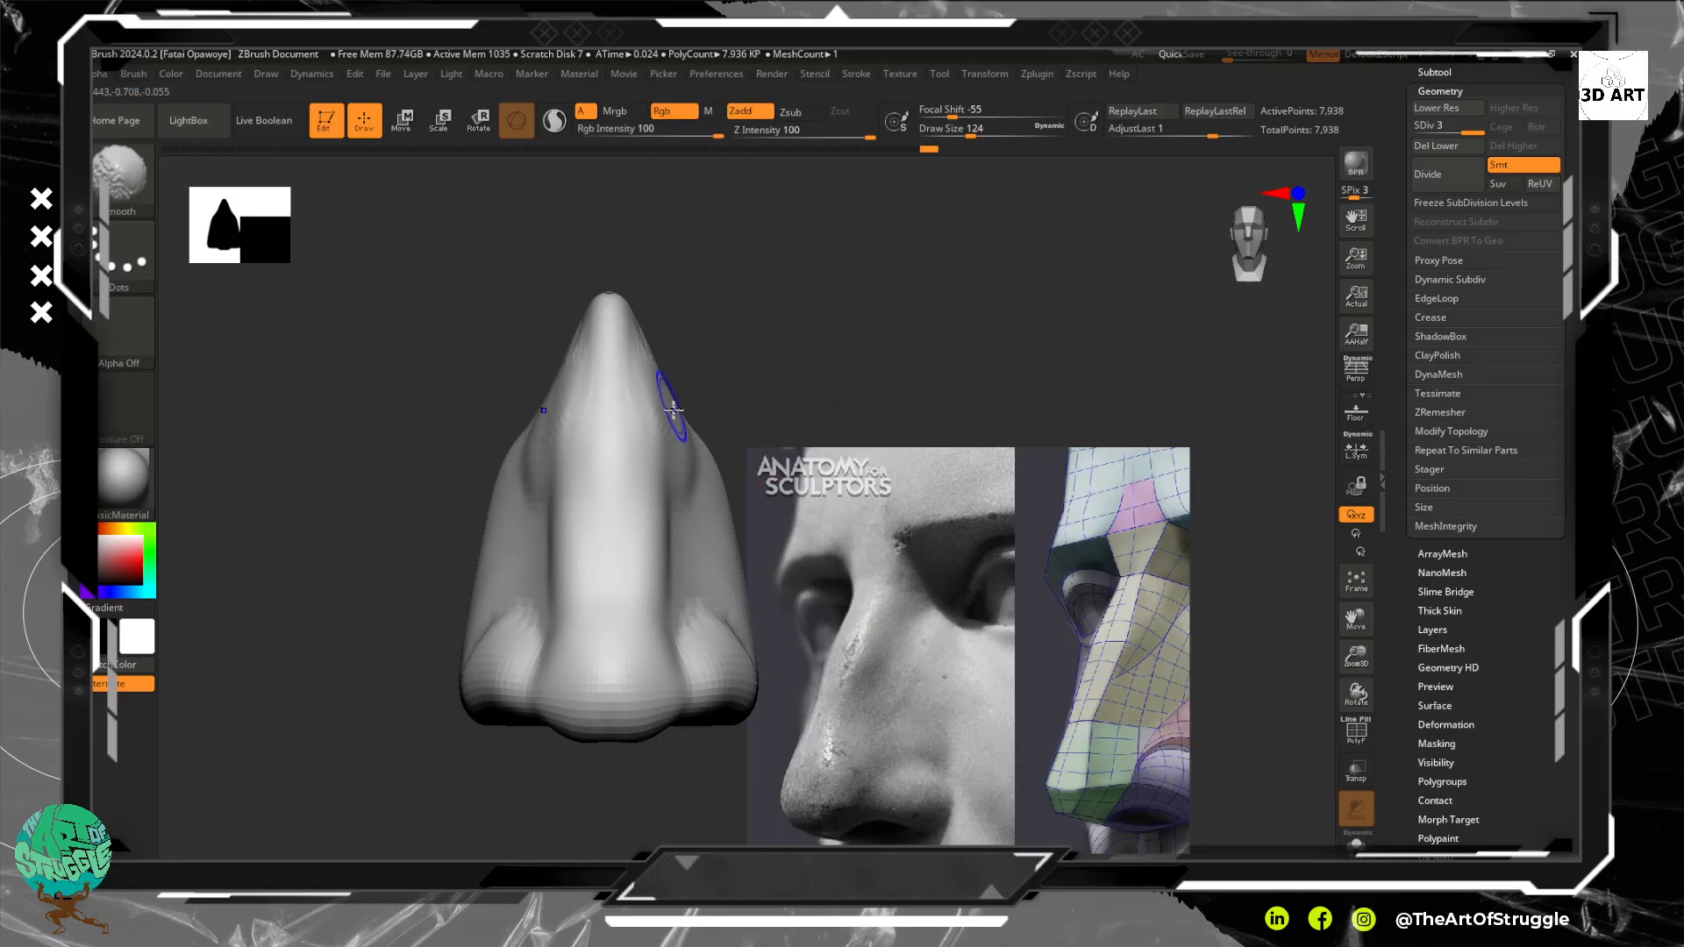
drag(717, 458, 788, 382)
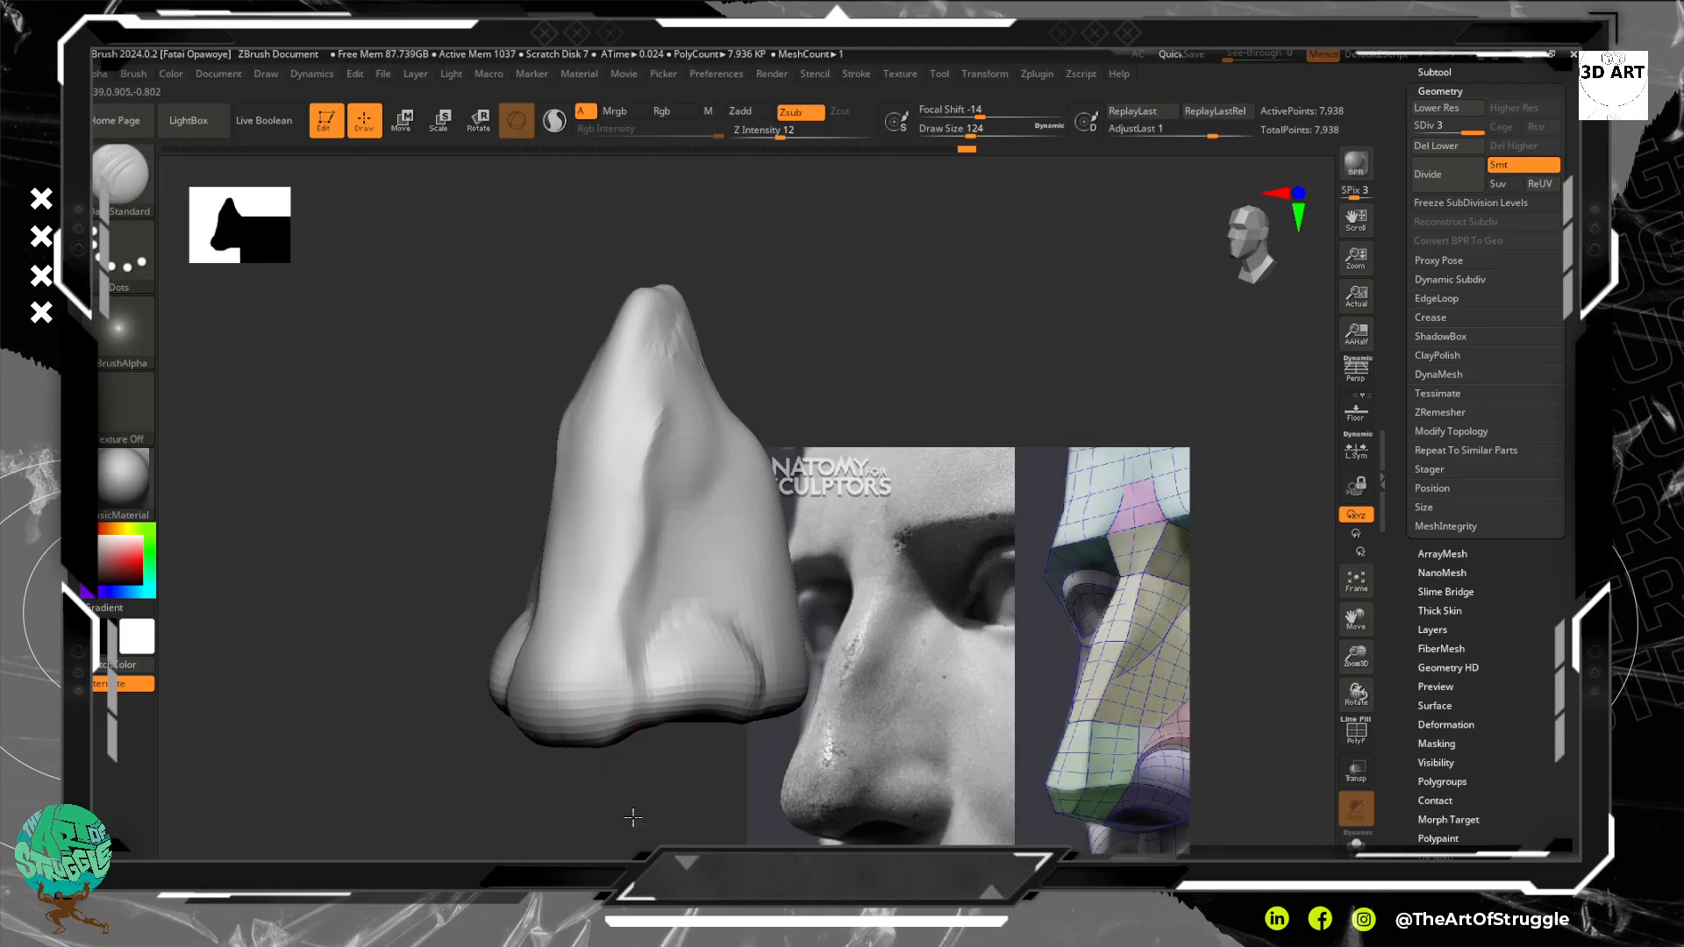
Carve creases across the side planes above and behind the nostril wings with DamStandard, and smooth the nose tip
drag(633, 817, 620, 706)
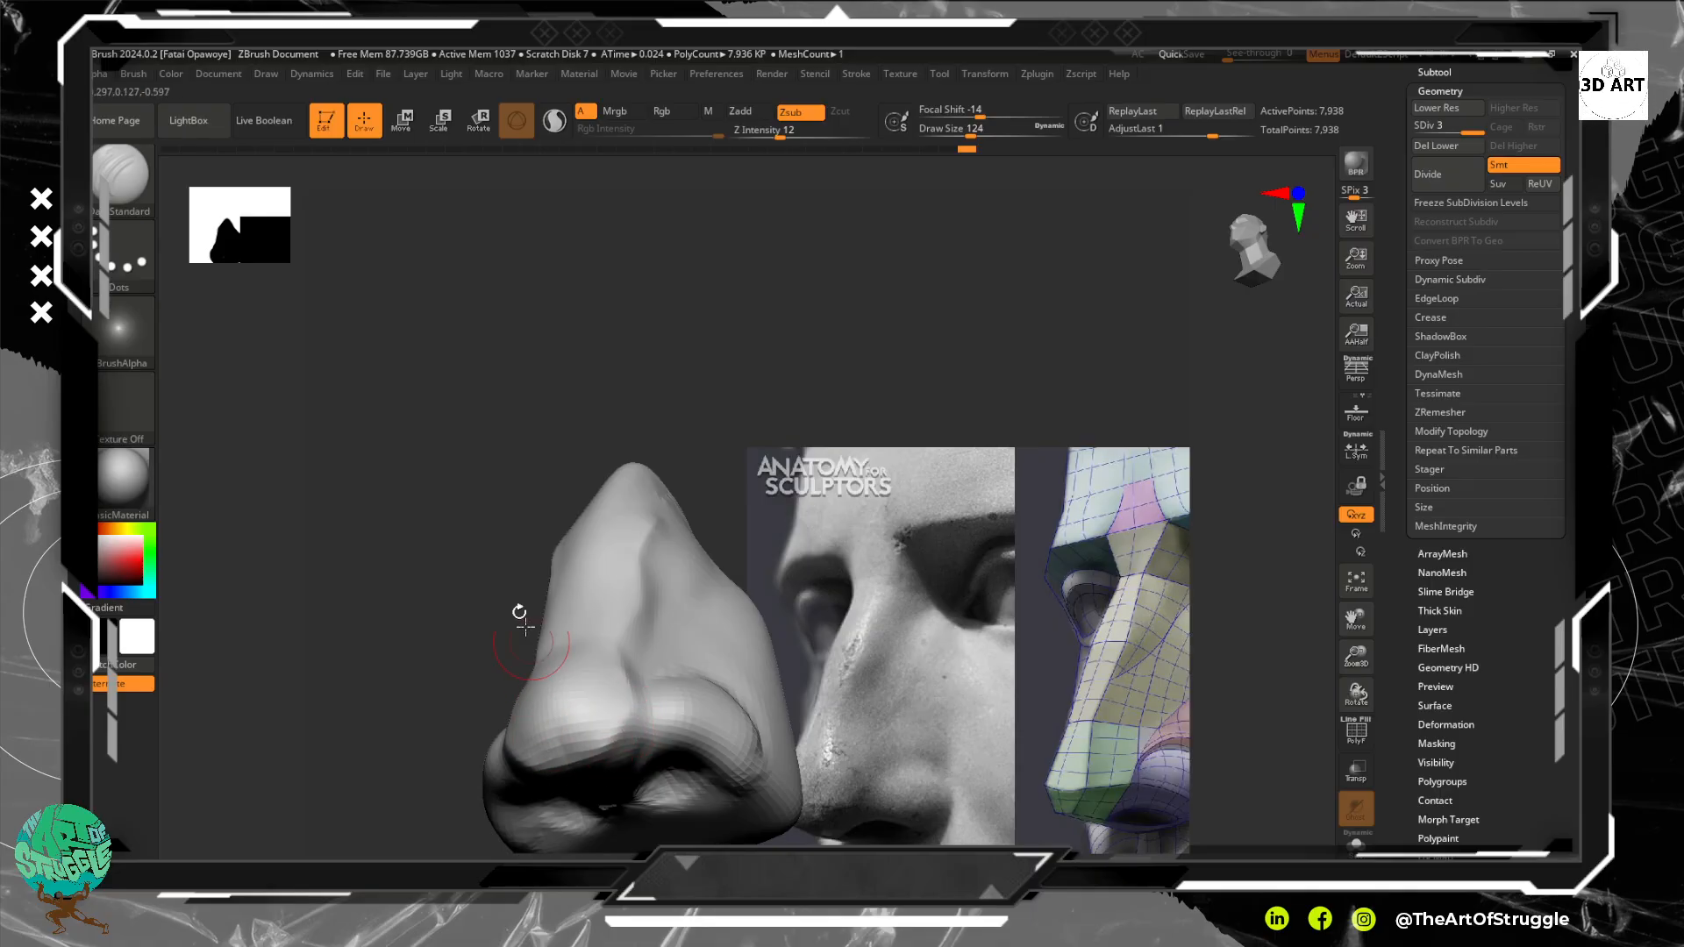
drag(524, 627, 474, 605)
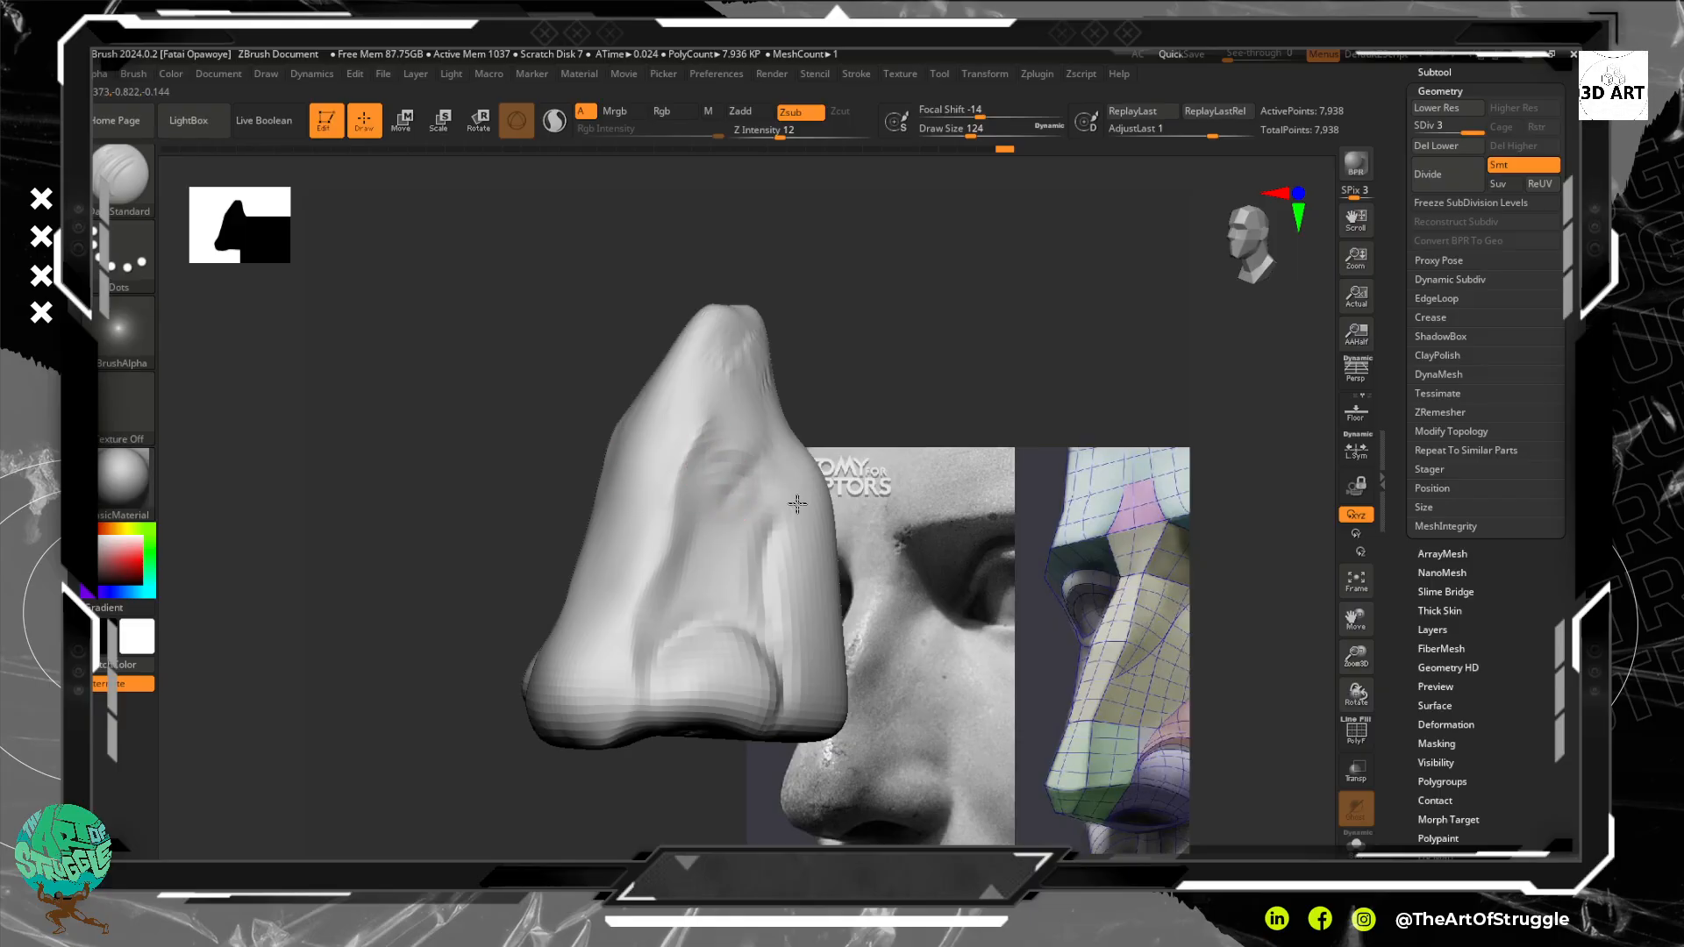
drag(872, 328, 860, 678)
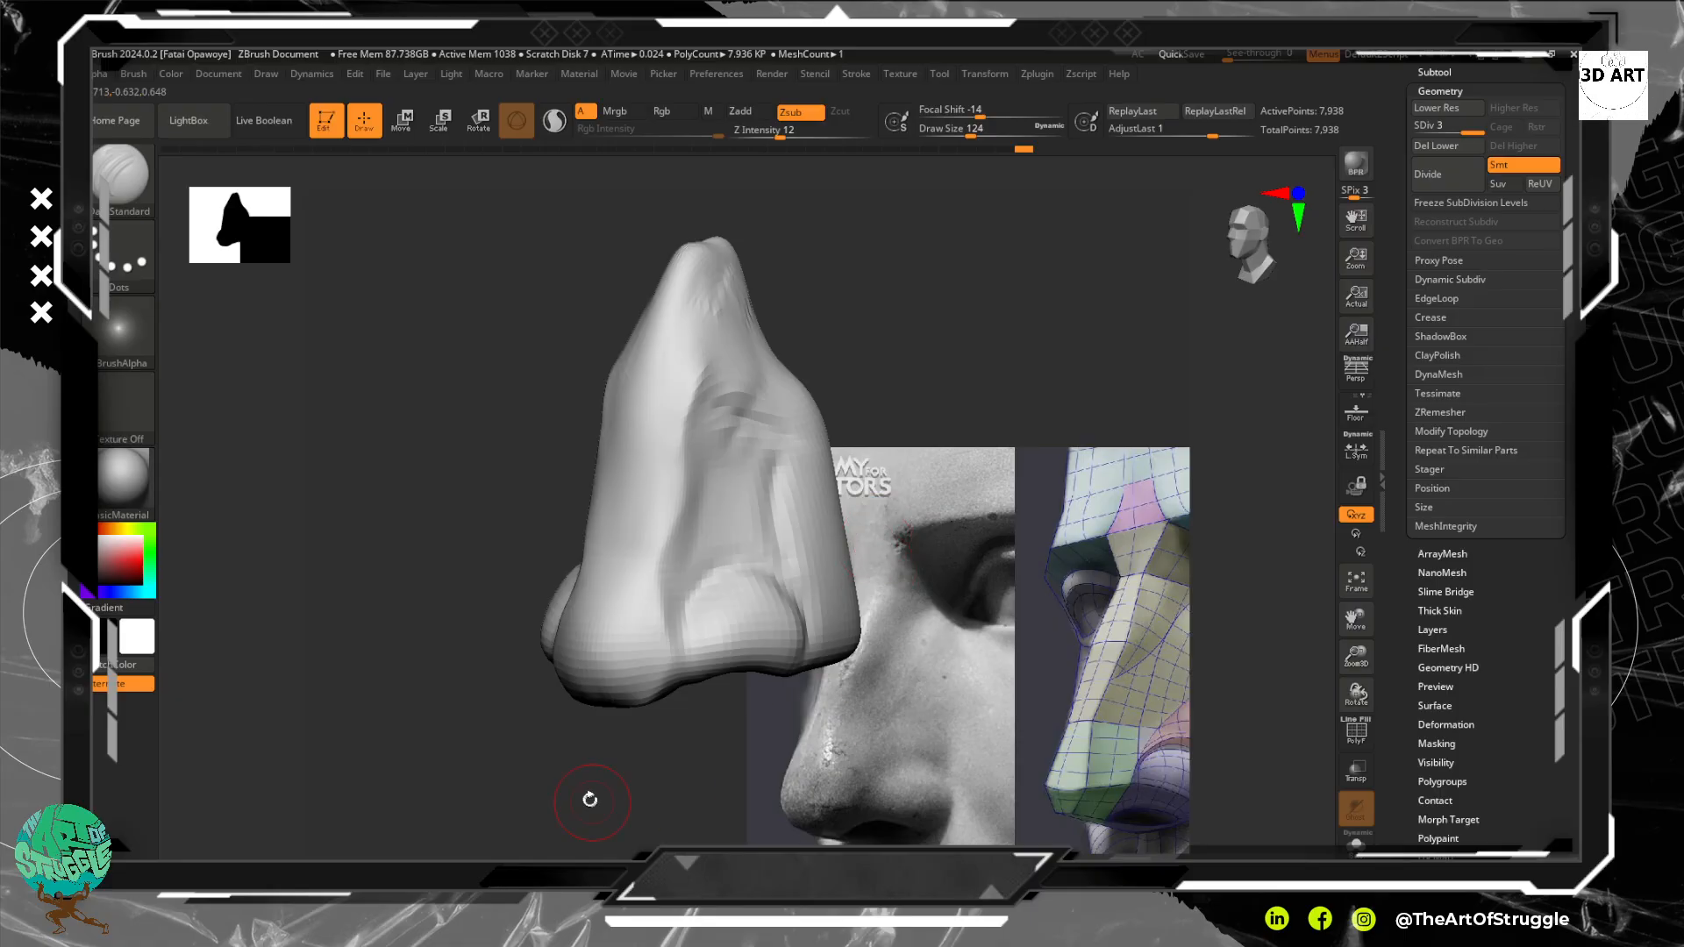
drag(589, 800, 592, 712)
shift+drag(613, 607, 626, 601)
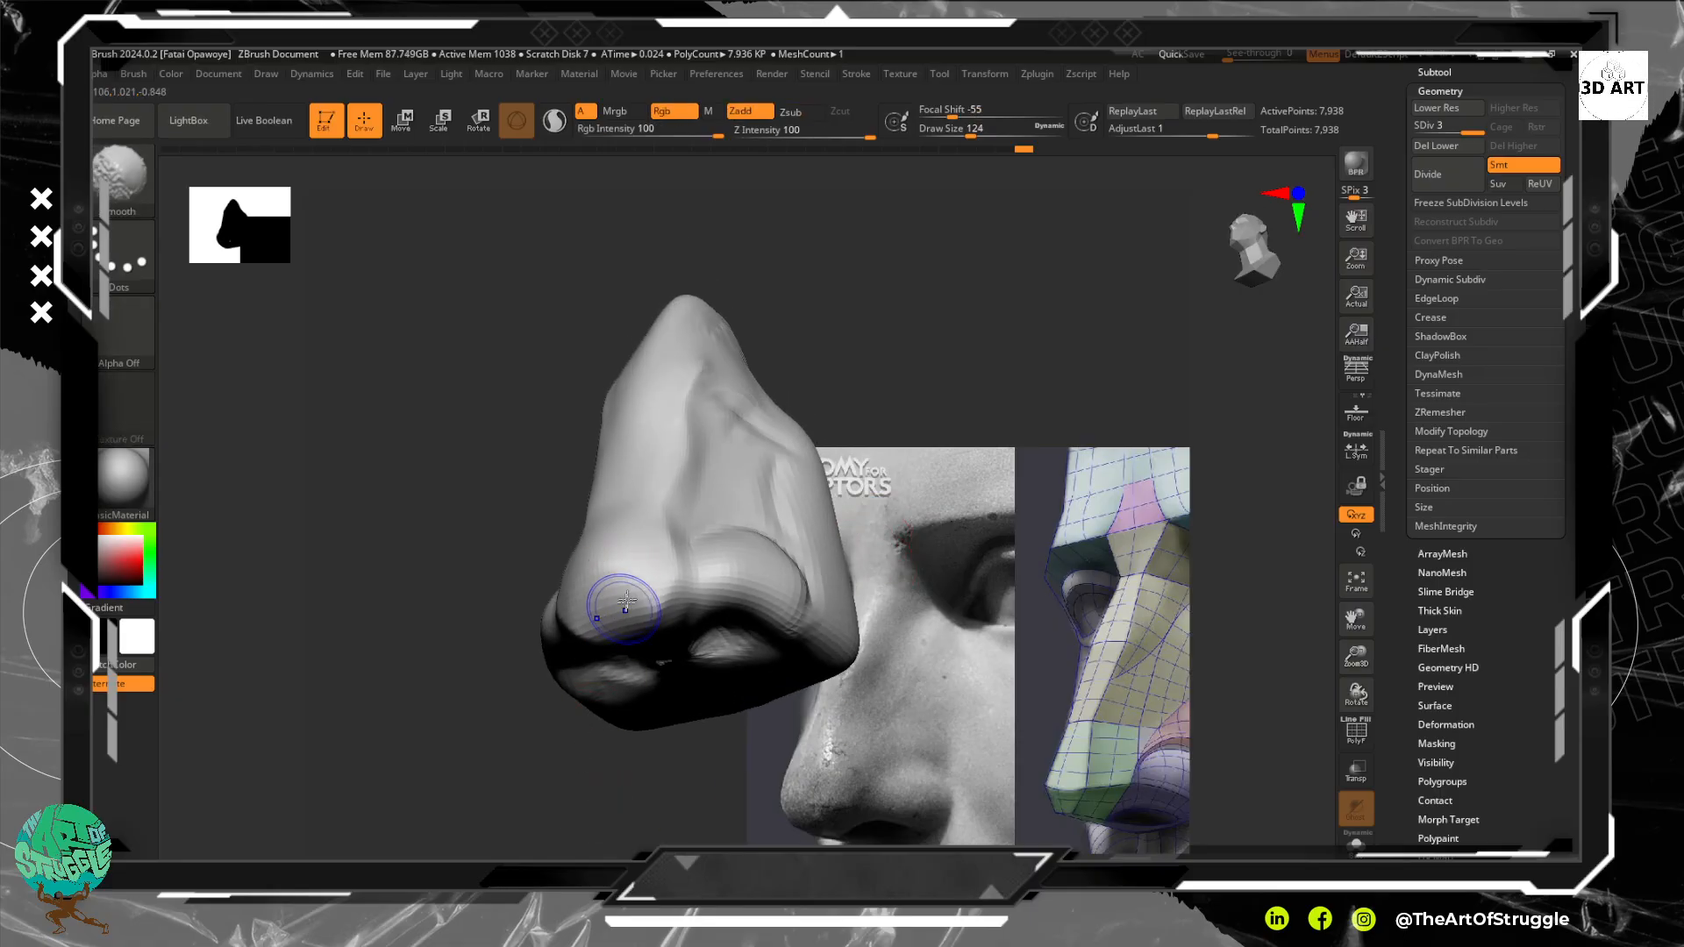
Mask the nostril cavities, invert the mask, and move the cavities up into the nose
mouse_move(405, 481)
mouse_down()
mouse_move(421, 503)
mouse_move(517, 516)
mouse_move(483, 427)
mouse_up()
alt+drag(771, 419, 730, 302)
mouse_move(628, 589)
ctrl+mouse_down()
mouse_move(633, 614)
mouse_move(649, 605)
ctrl+mouse_up()
ctrl+click(714, 339)
drag(715, 339, 693, 456)
click(403, 120)
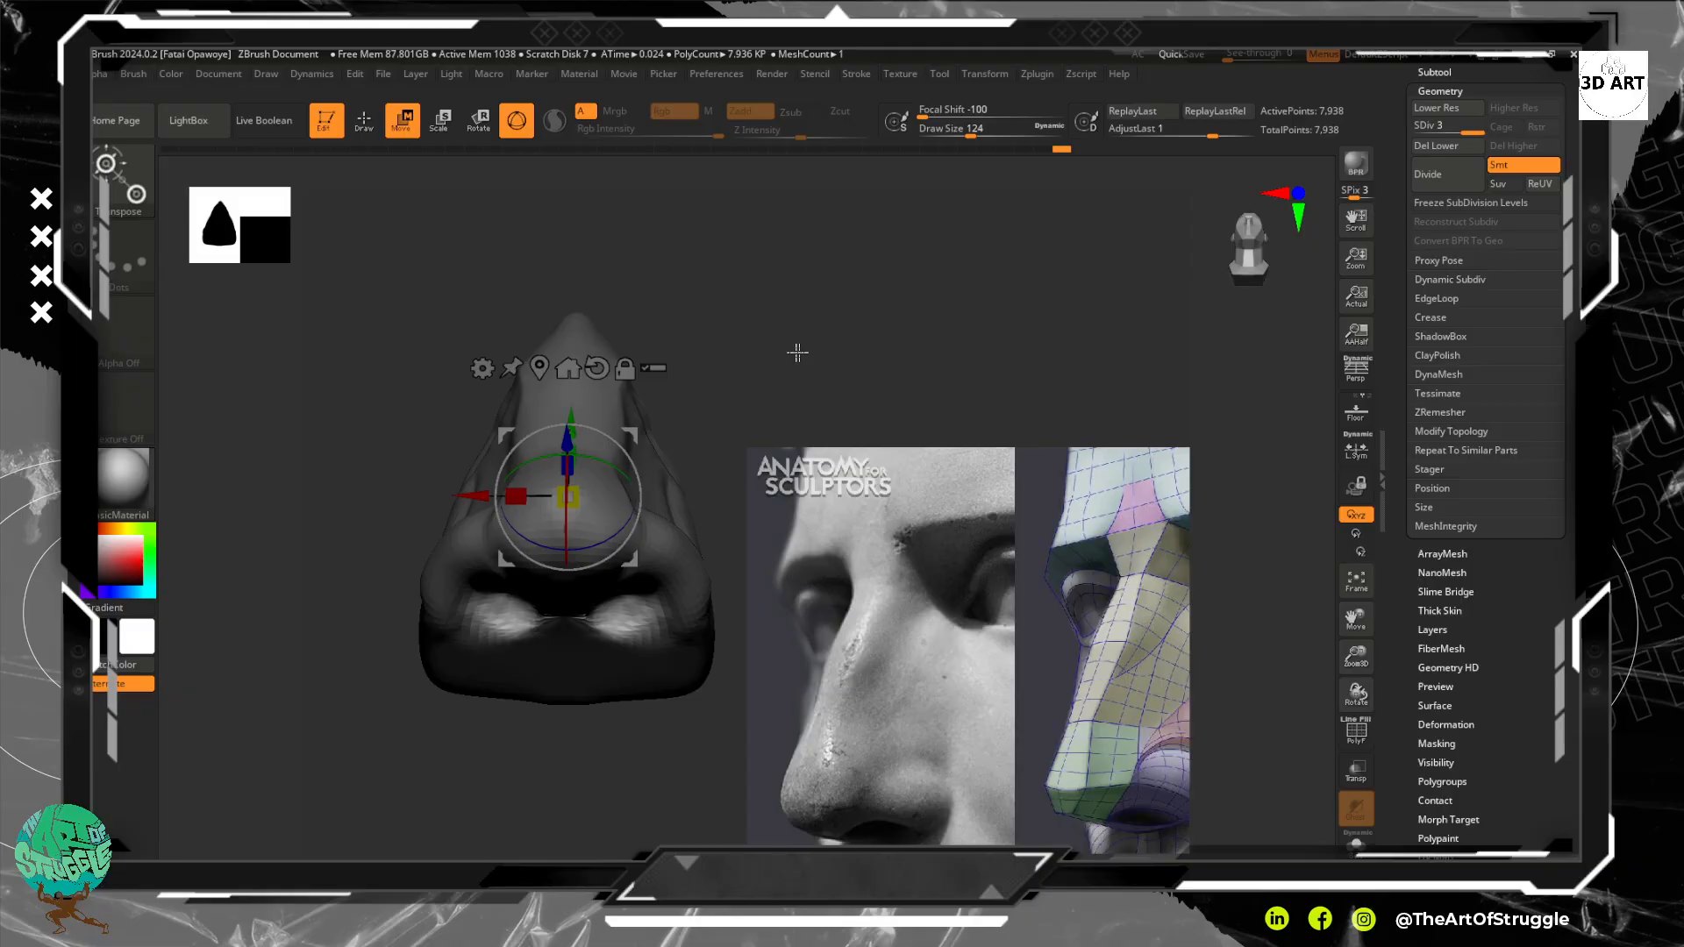
drag(793, 350, 748, 387)
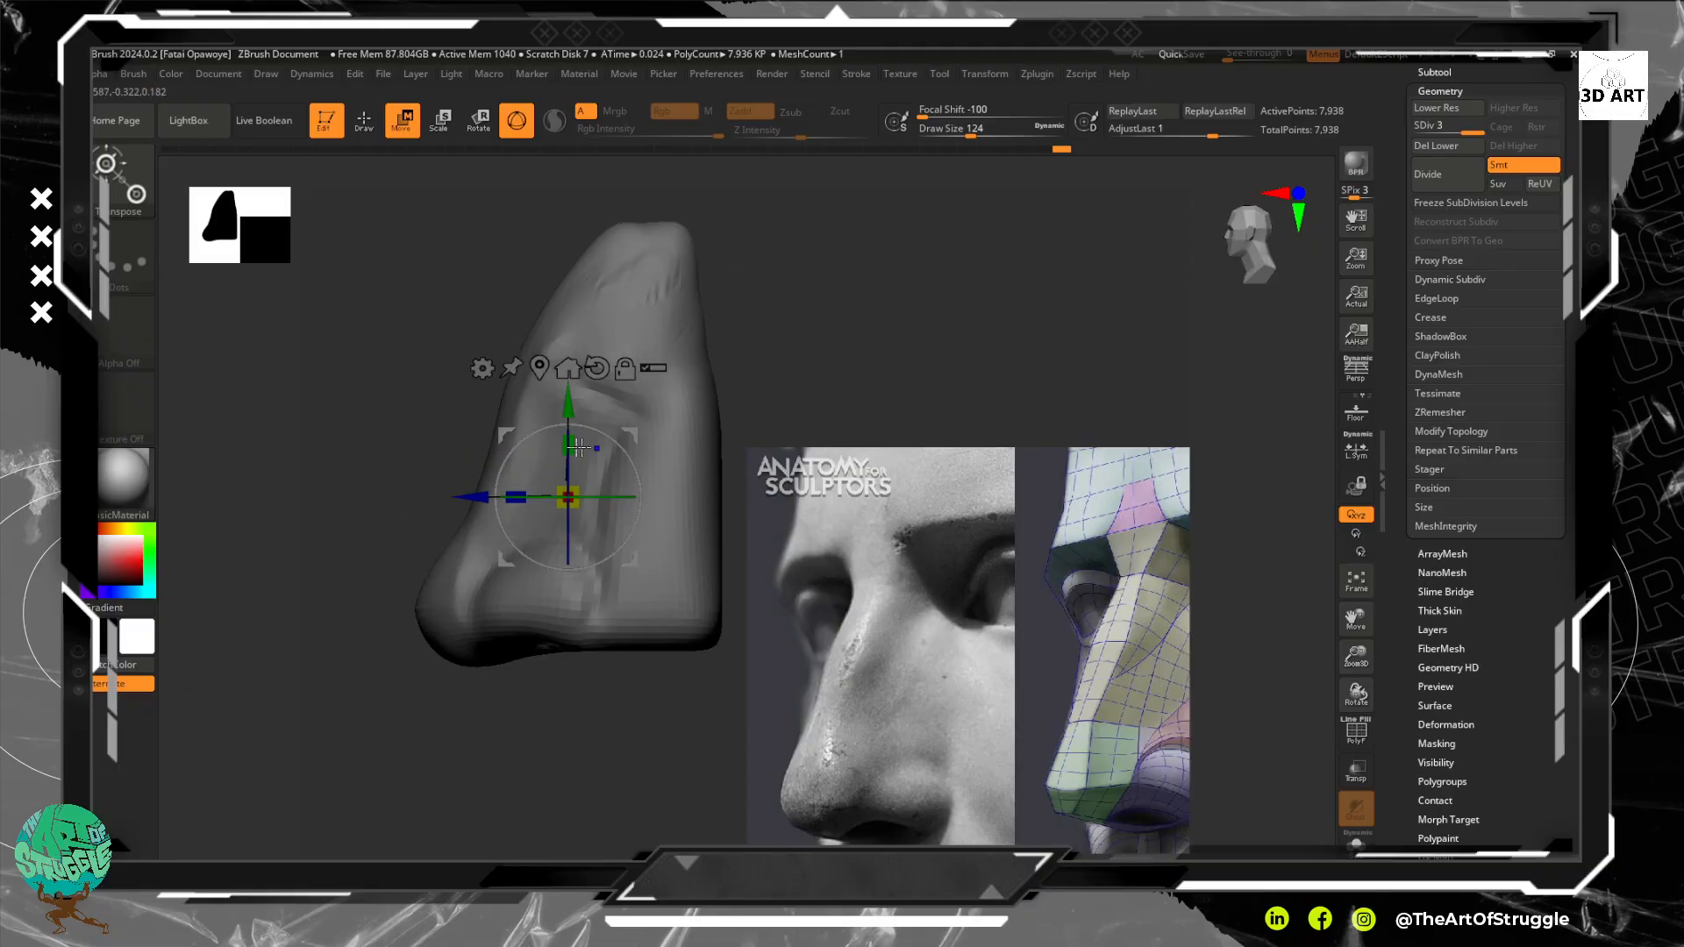
drag(568, 403, 568, 354)
drag(811, 412, 823, 349)
alt+drag(634, 676, 635, 669)
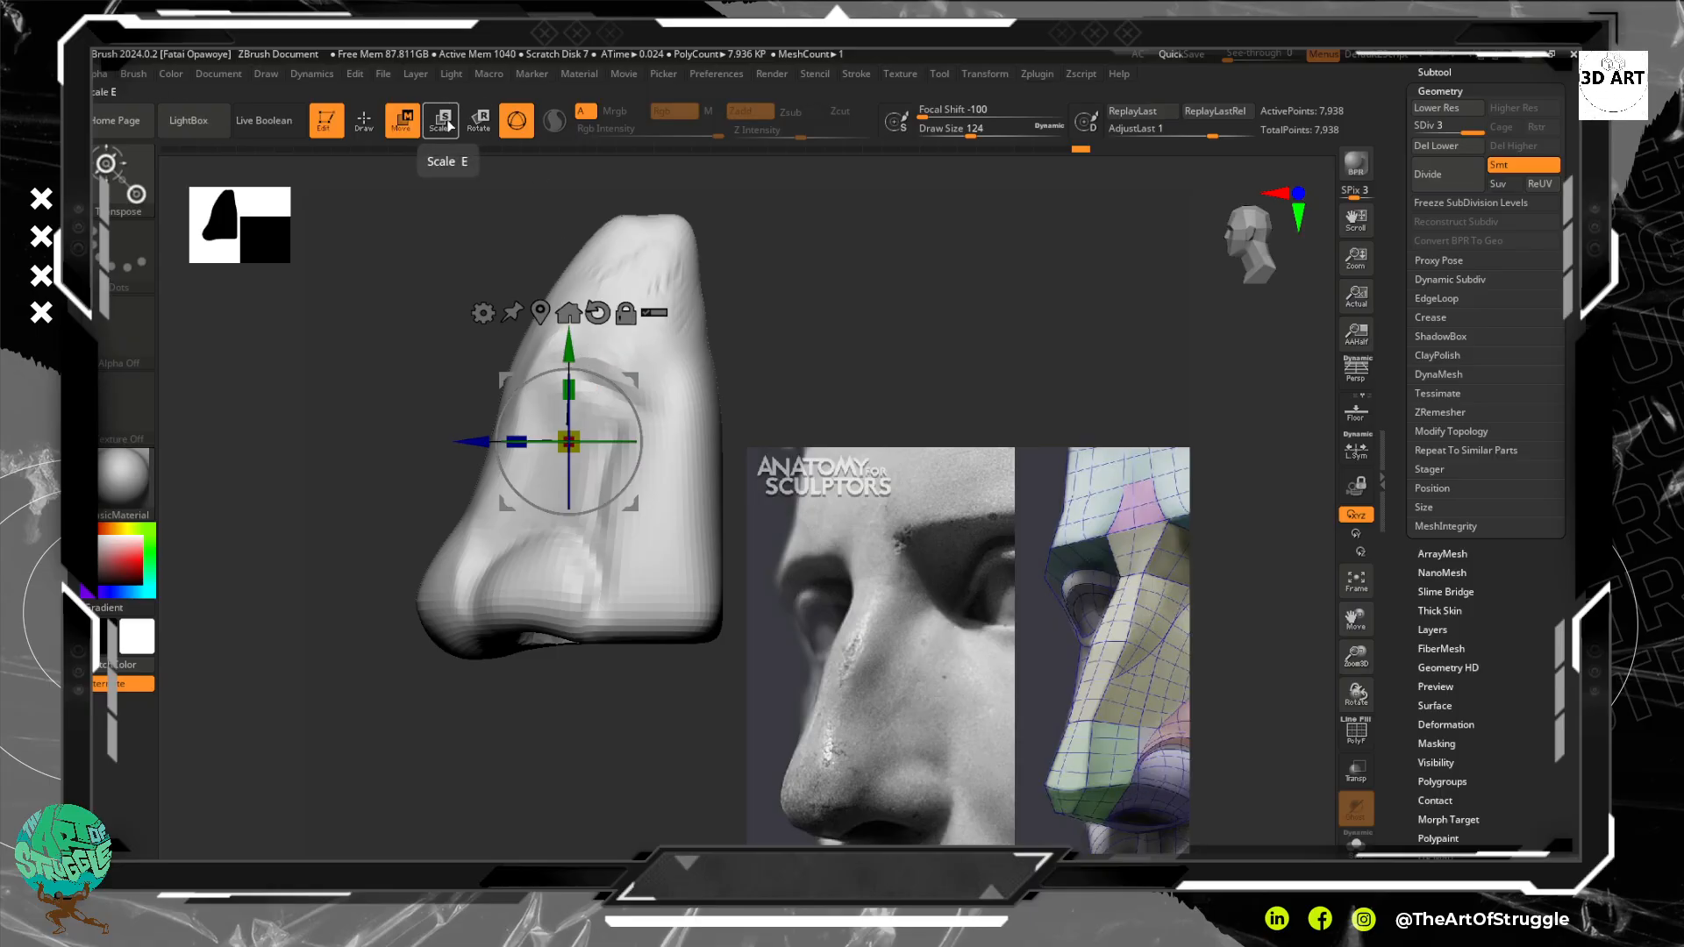
Return to sculpting and deepen the creases along both sides of the bridge with DamStandard
drag(386, 406, 426, 403)
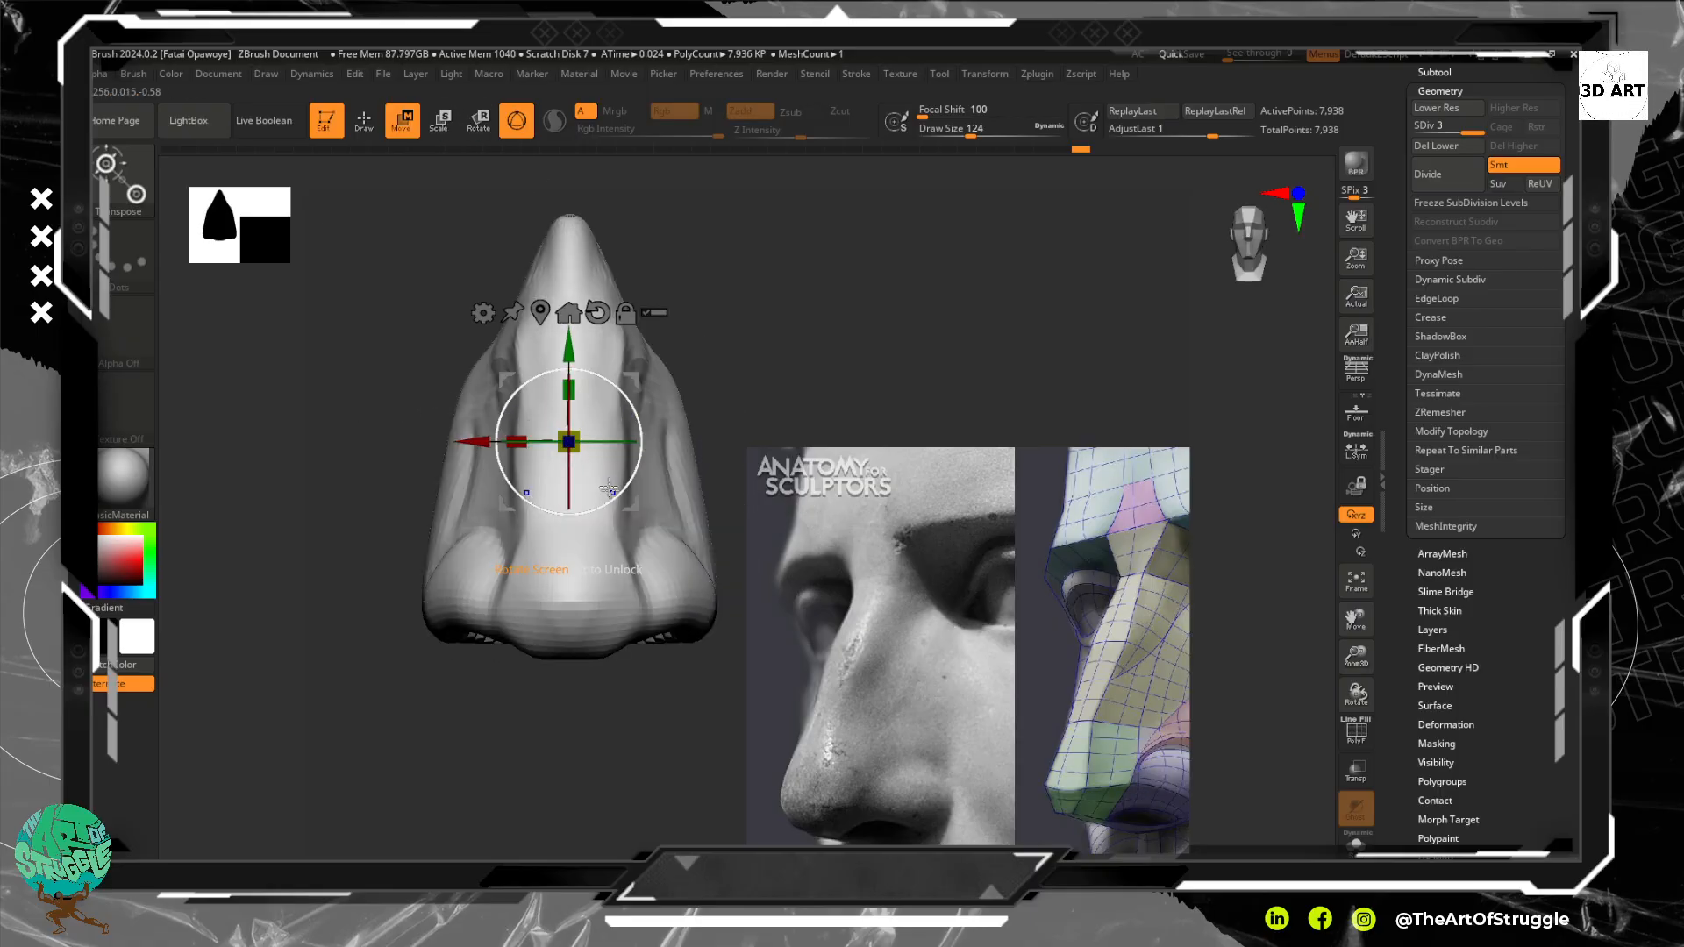
click(363, 122)
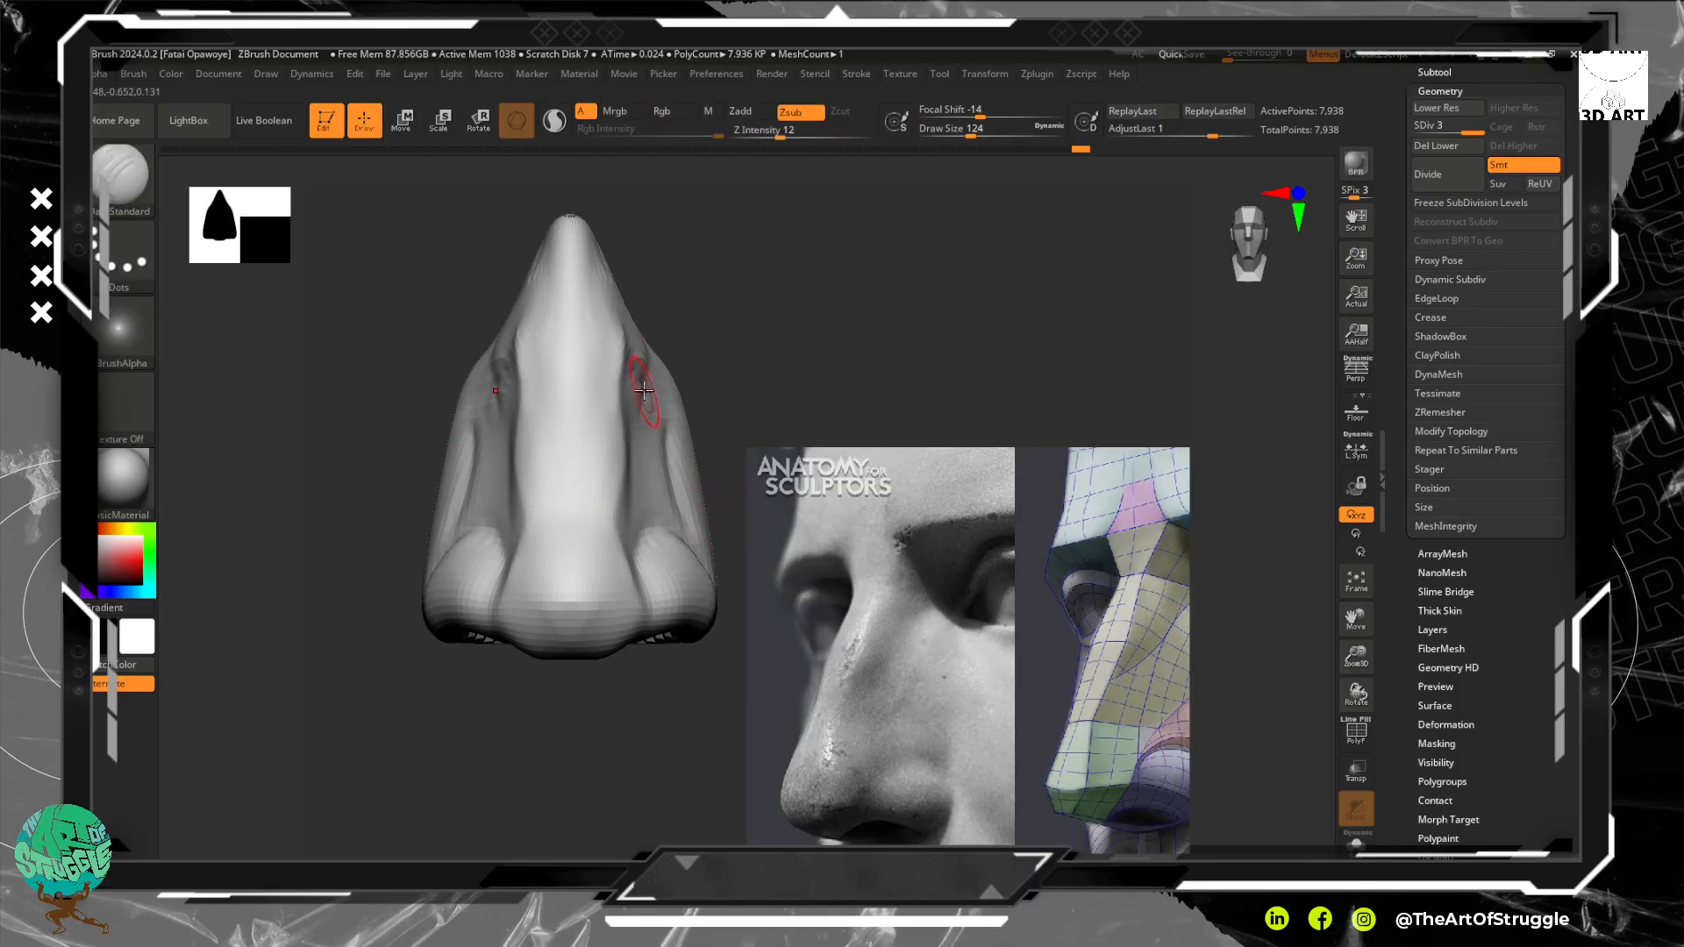
drag(754, 311, 745, 346)
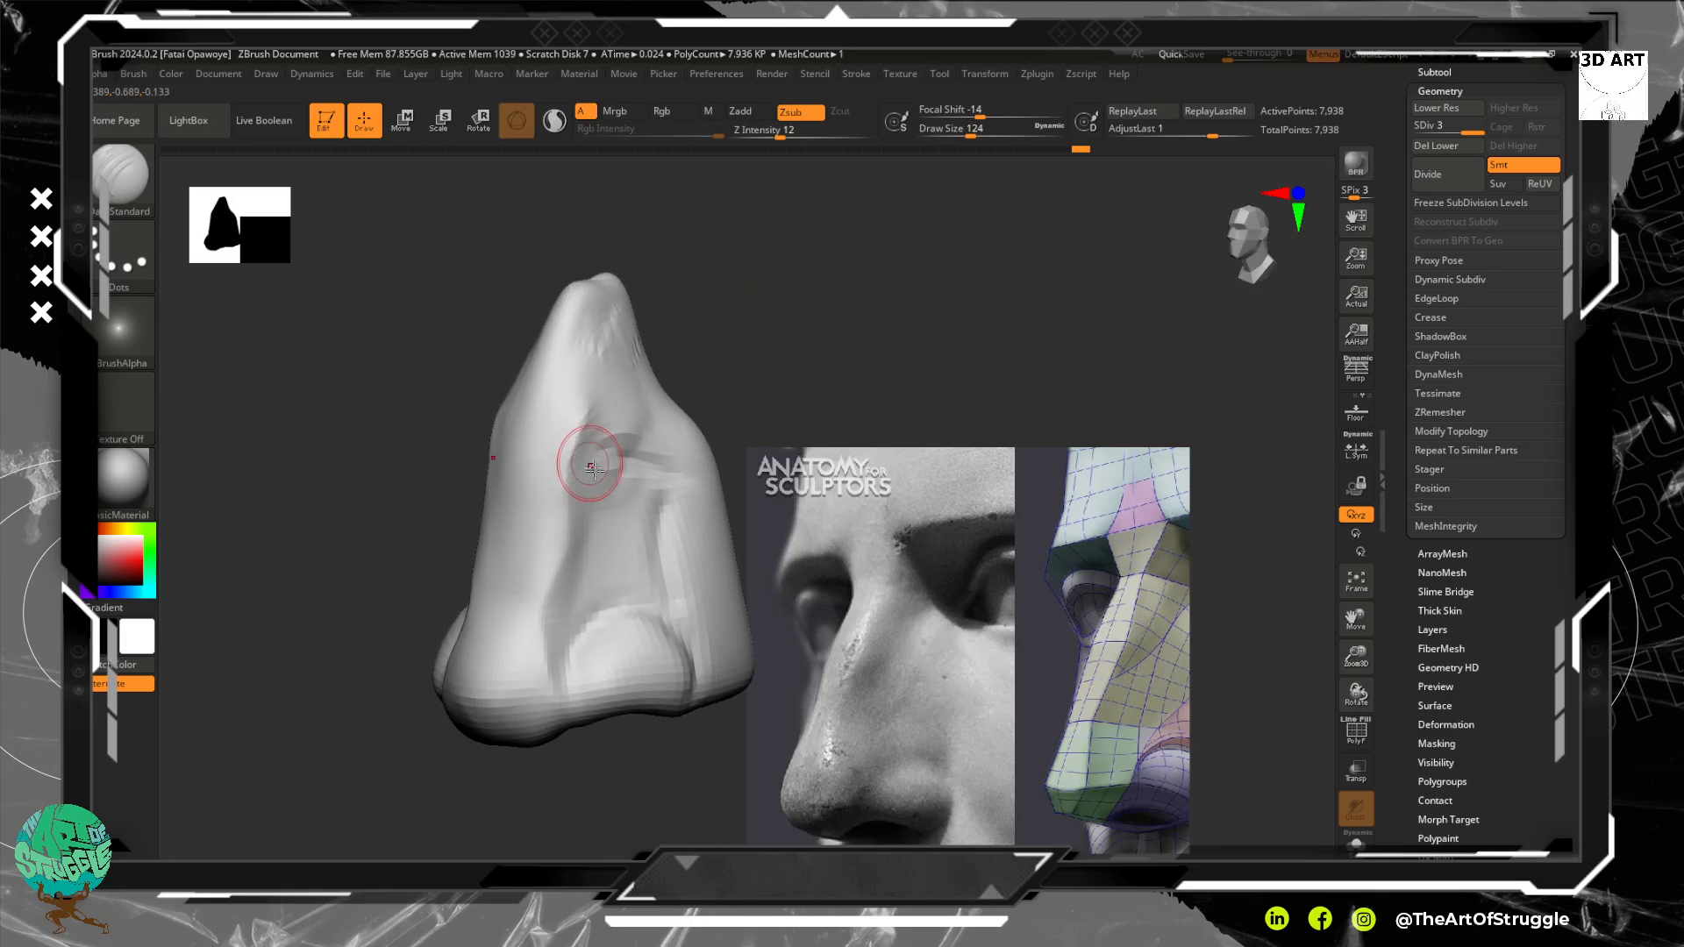
mouse_move(595, 500)
mouse_down()
mouse_move(613, 478)
mouse_move(586, 583)
mouse_up()
mouse_move(623, 452)
mouse_down()
mouse_move(585, 596)
mouse_move(612, 434)
mouse_move(658, 475)
mouse_move(643, 435)
mouse_move(647, 455)
mouse_move(596, 414)
mouse_move(610, 314)
mouse_up()
mouse_move(715, 316)
mouse_down()
mouse_move(771, 275)
mouse_move(790, 329)
mouse_move(676, 717)
mouse_move(596, 674)
mouse_up()
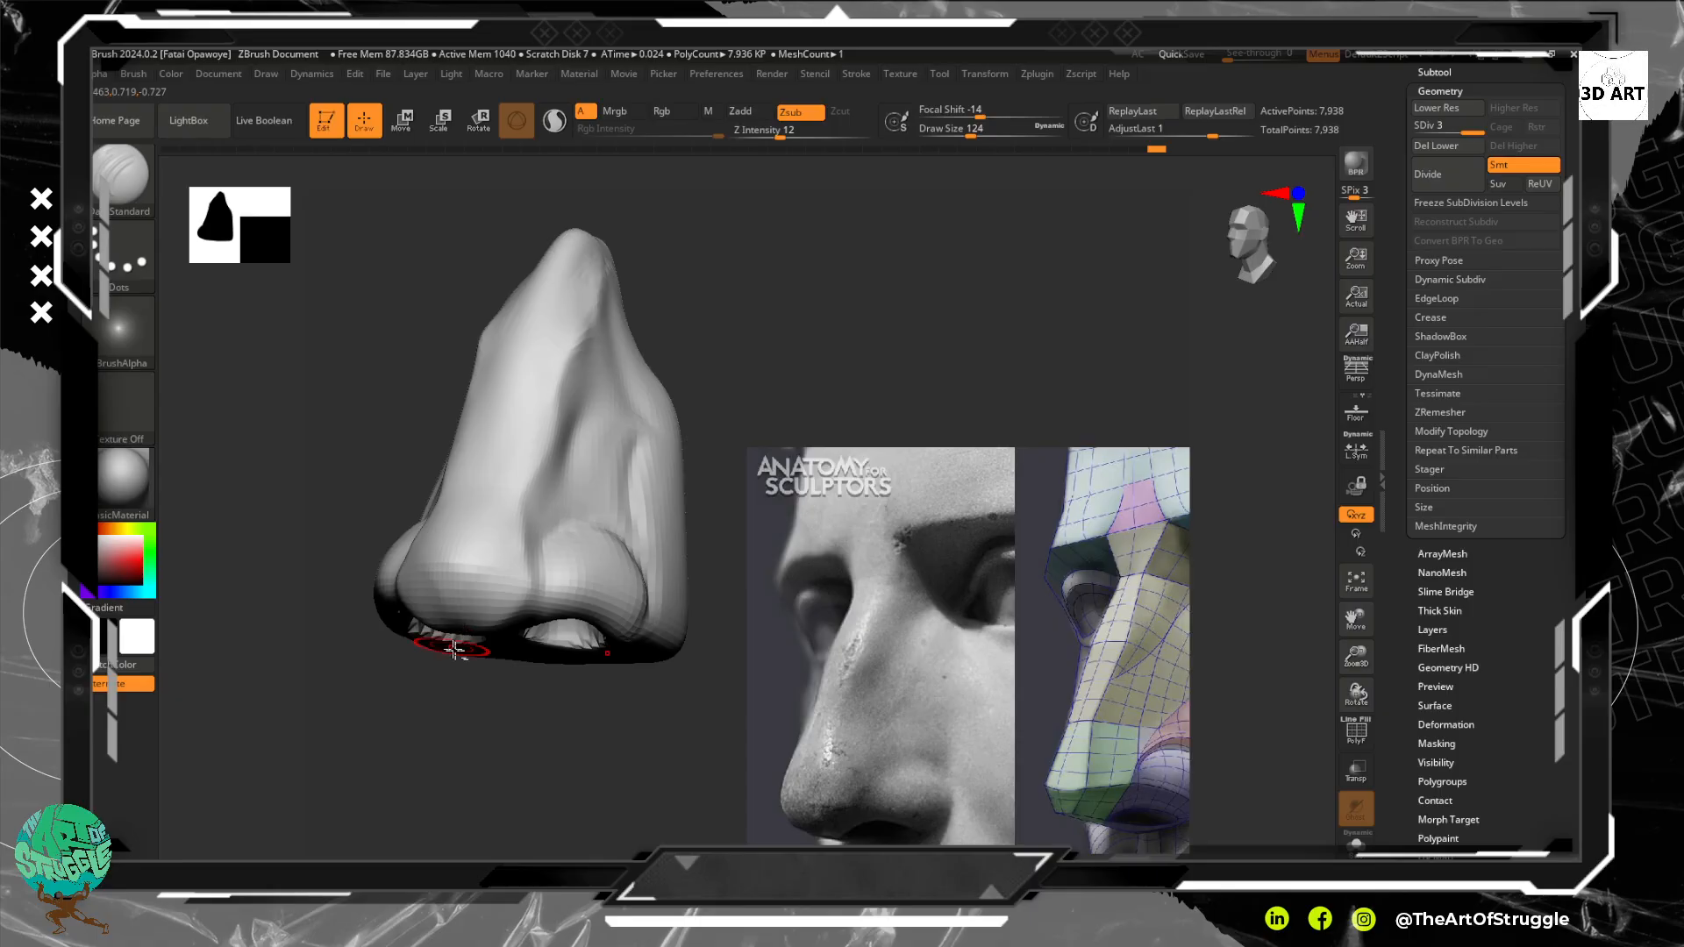
drag(524, 751, 651, 503)
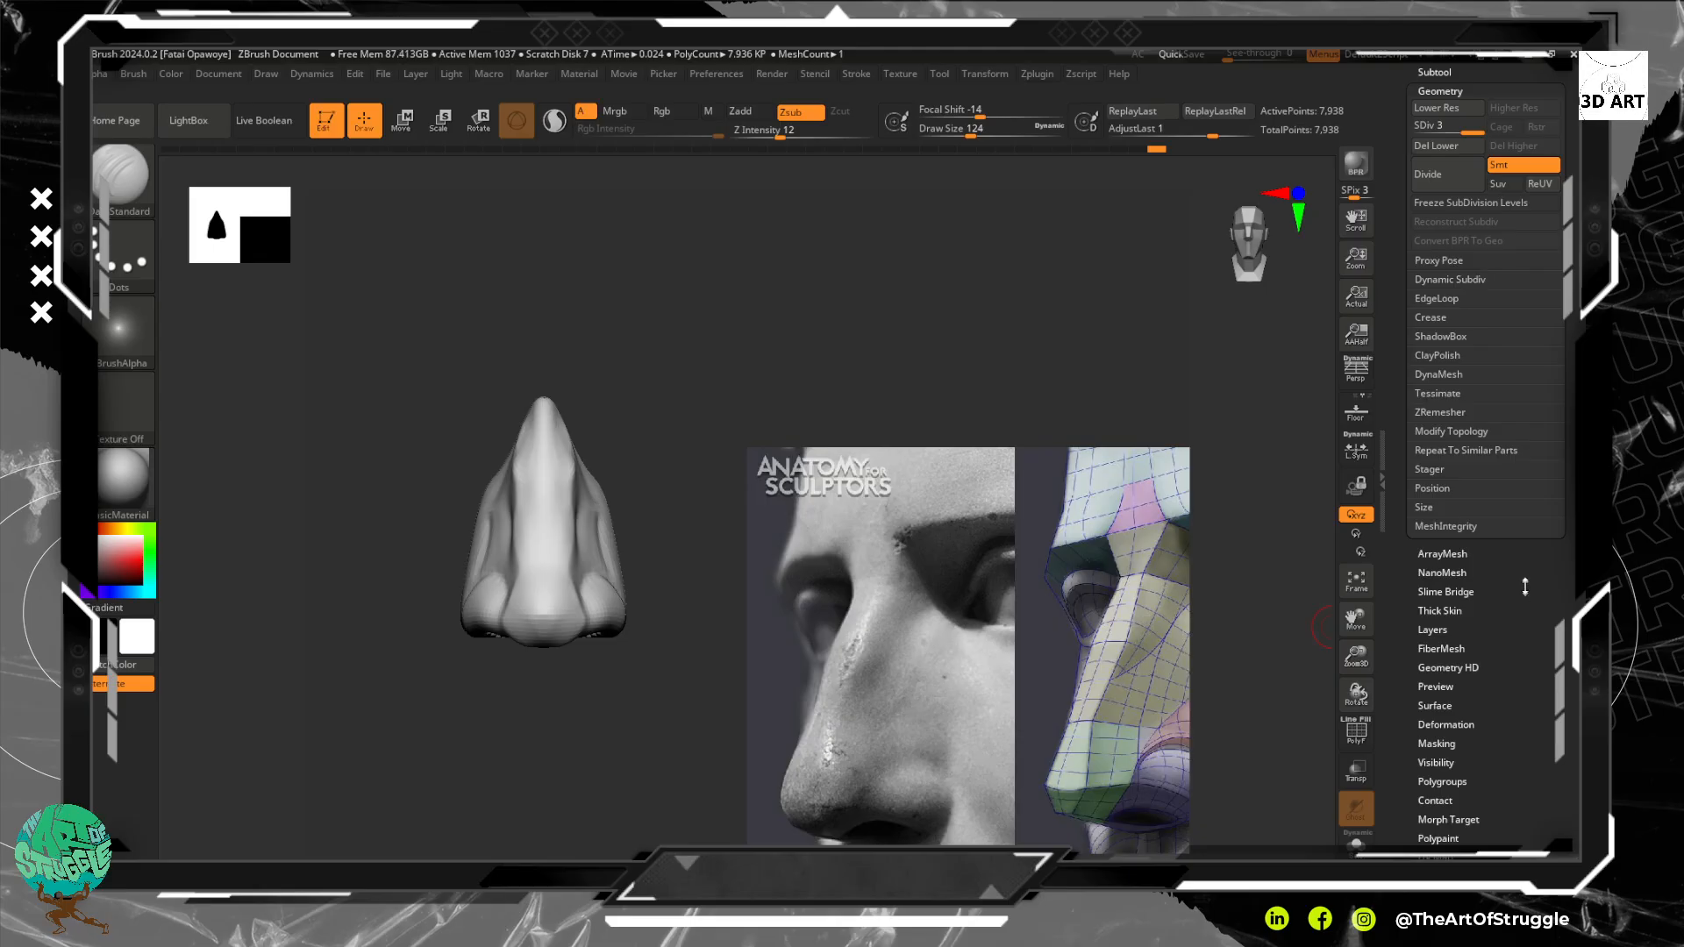
Try to remesh the nose with ZRemesher at the same polygon count, and undo it
drag(1525, 587, 1495, 671)
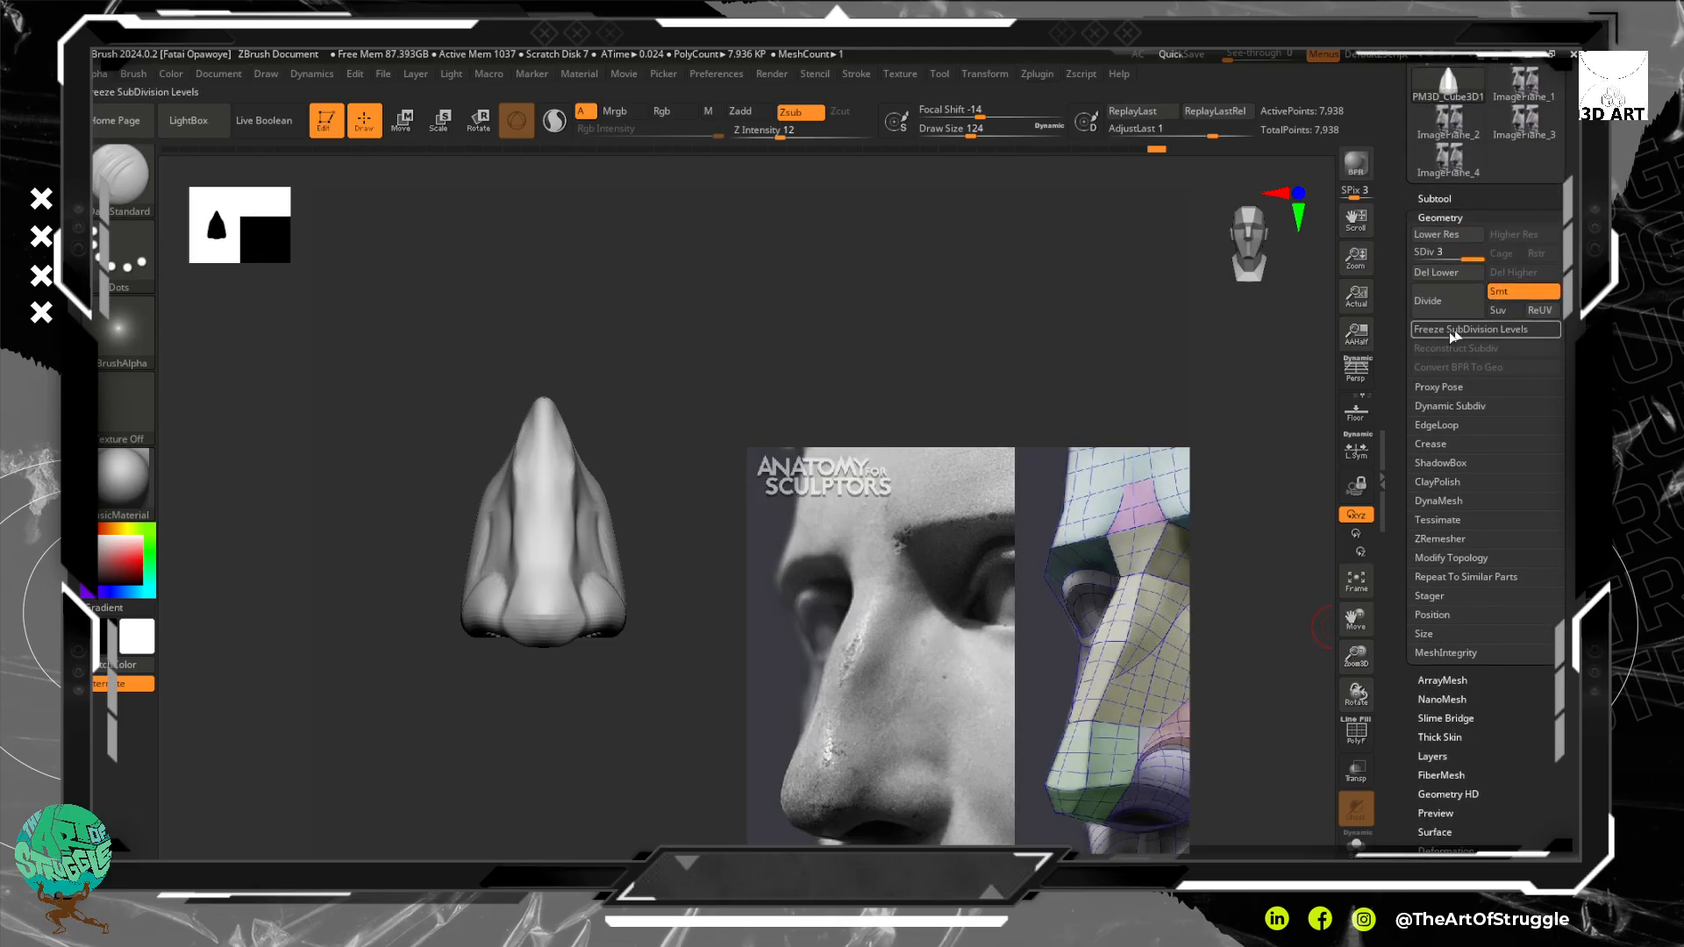
click(1447, 538)
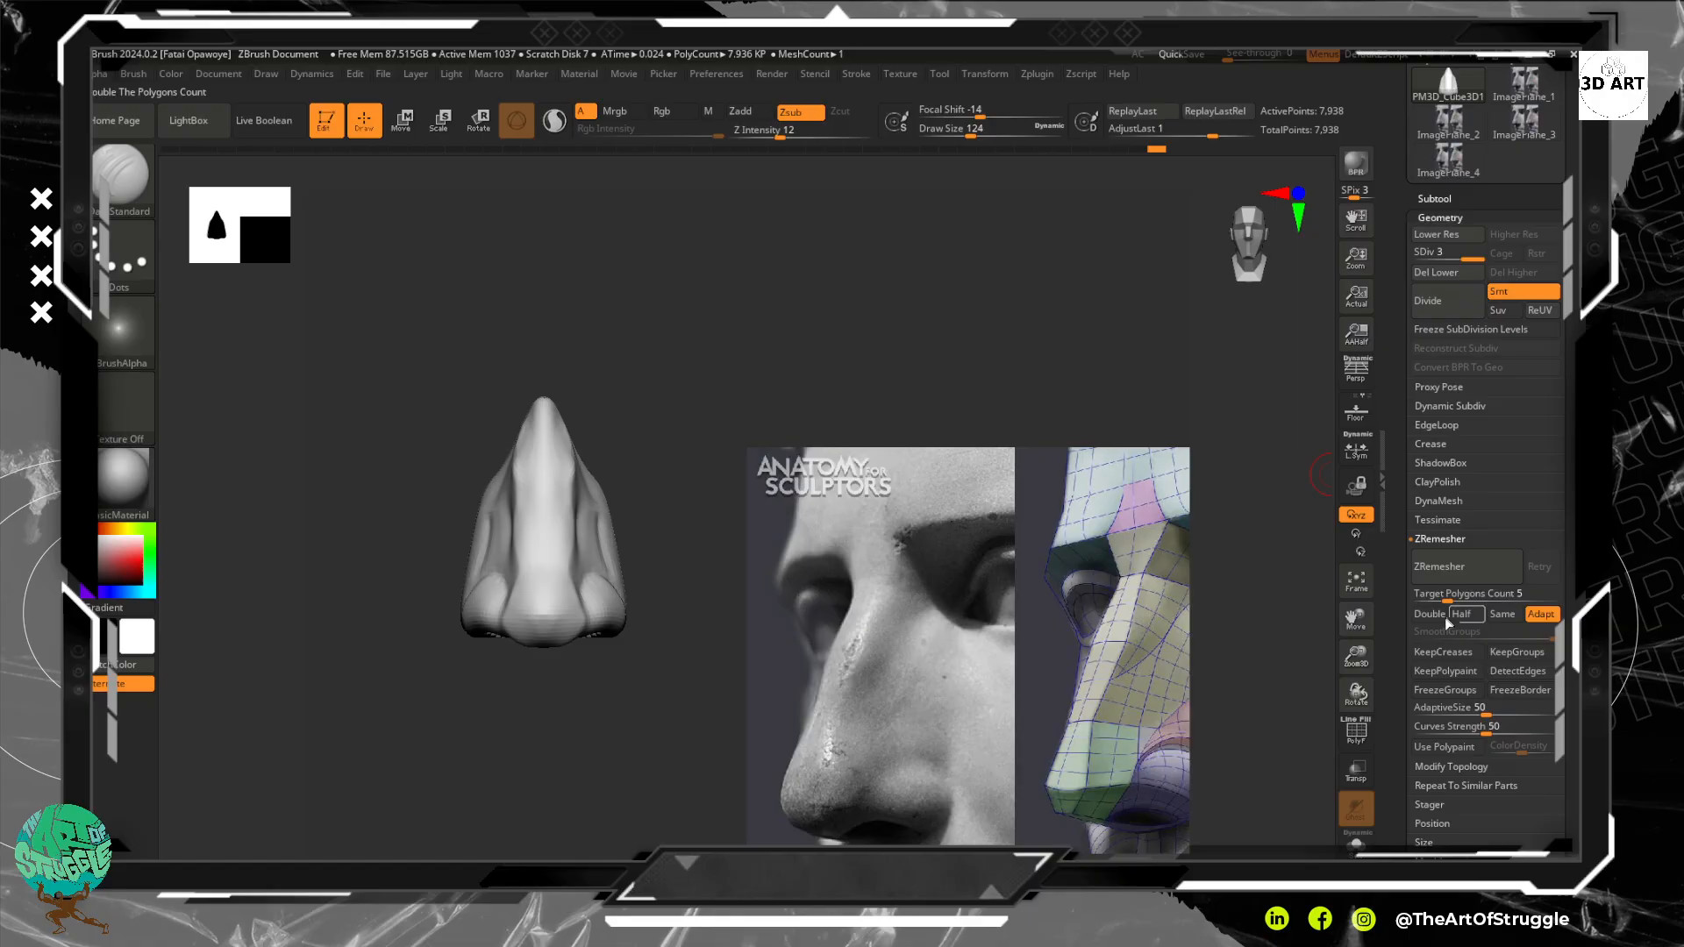
click(1501, 614)
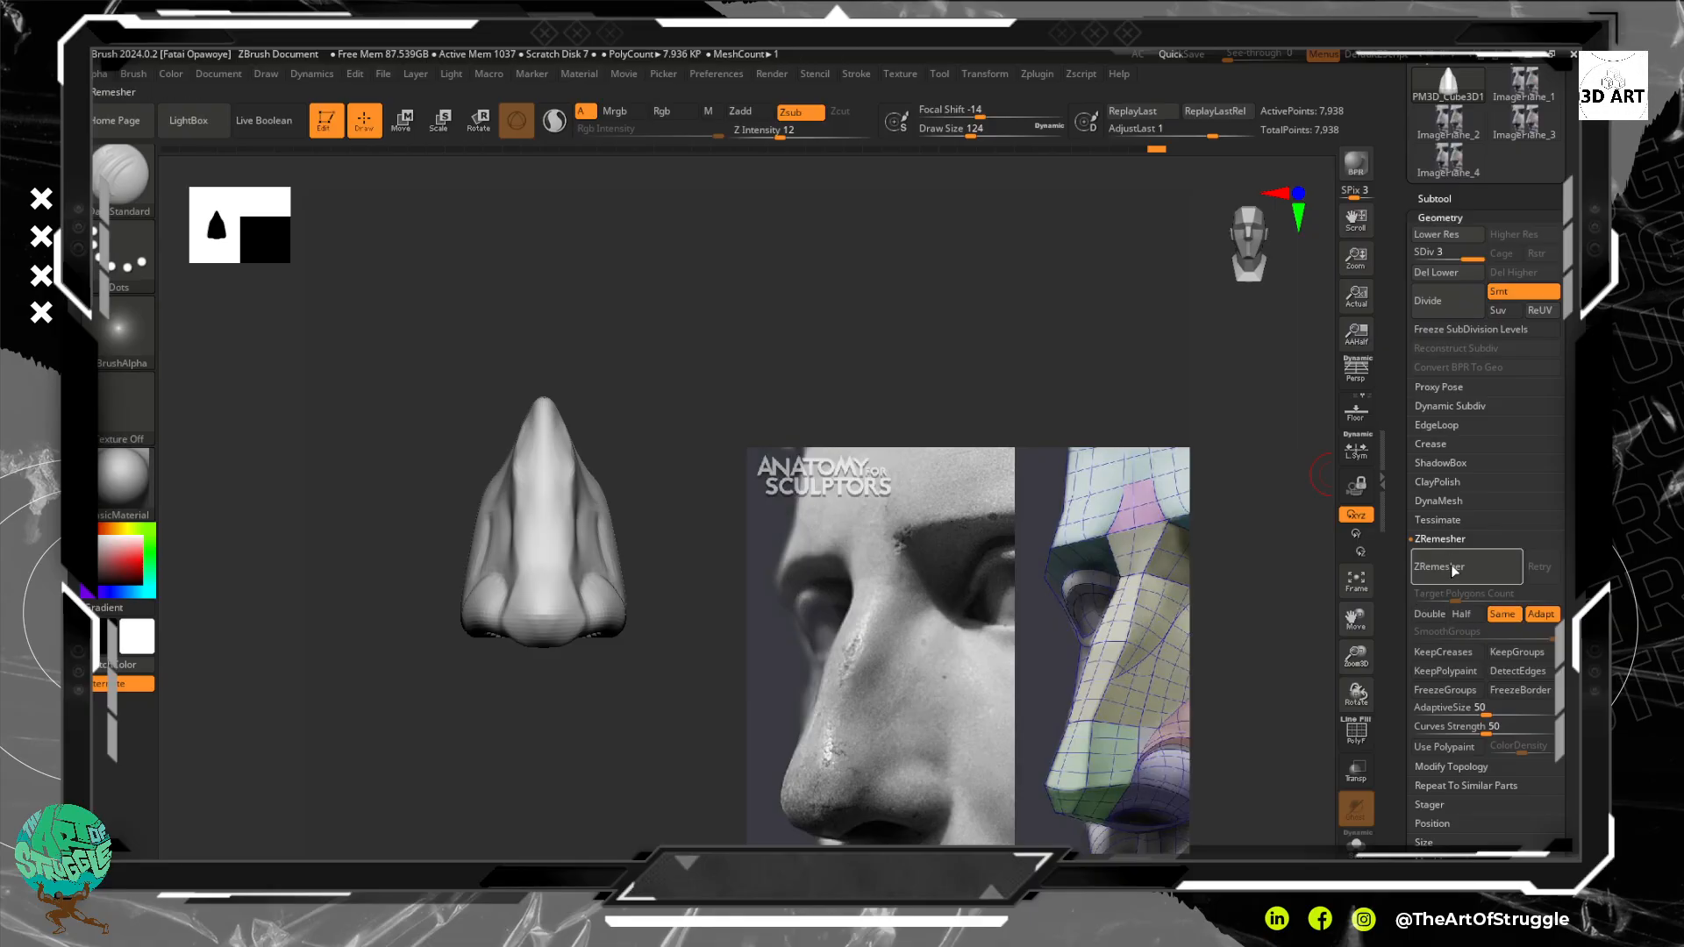
click(1451, 568)
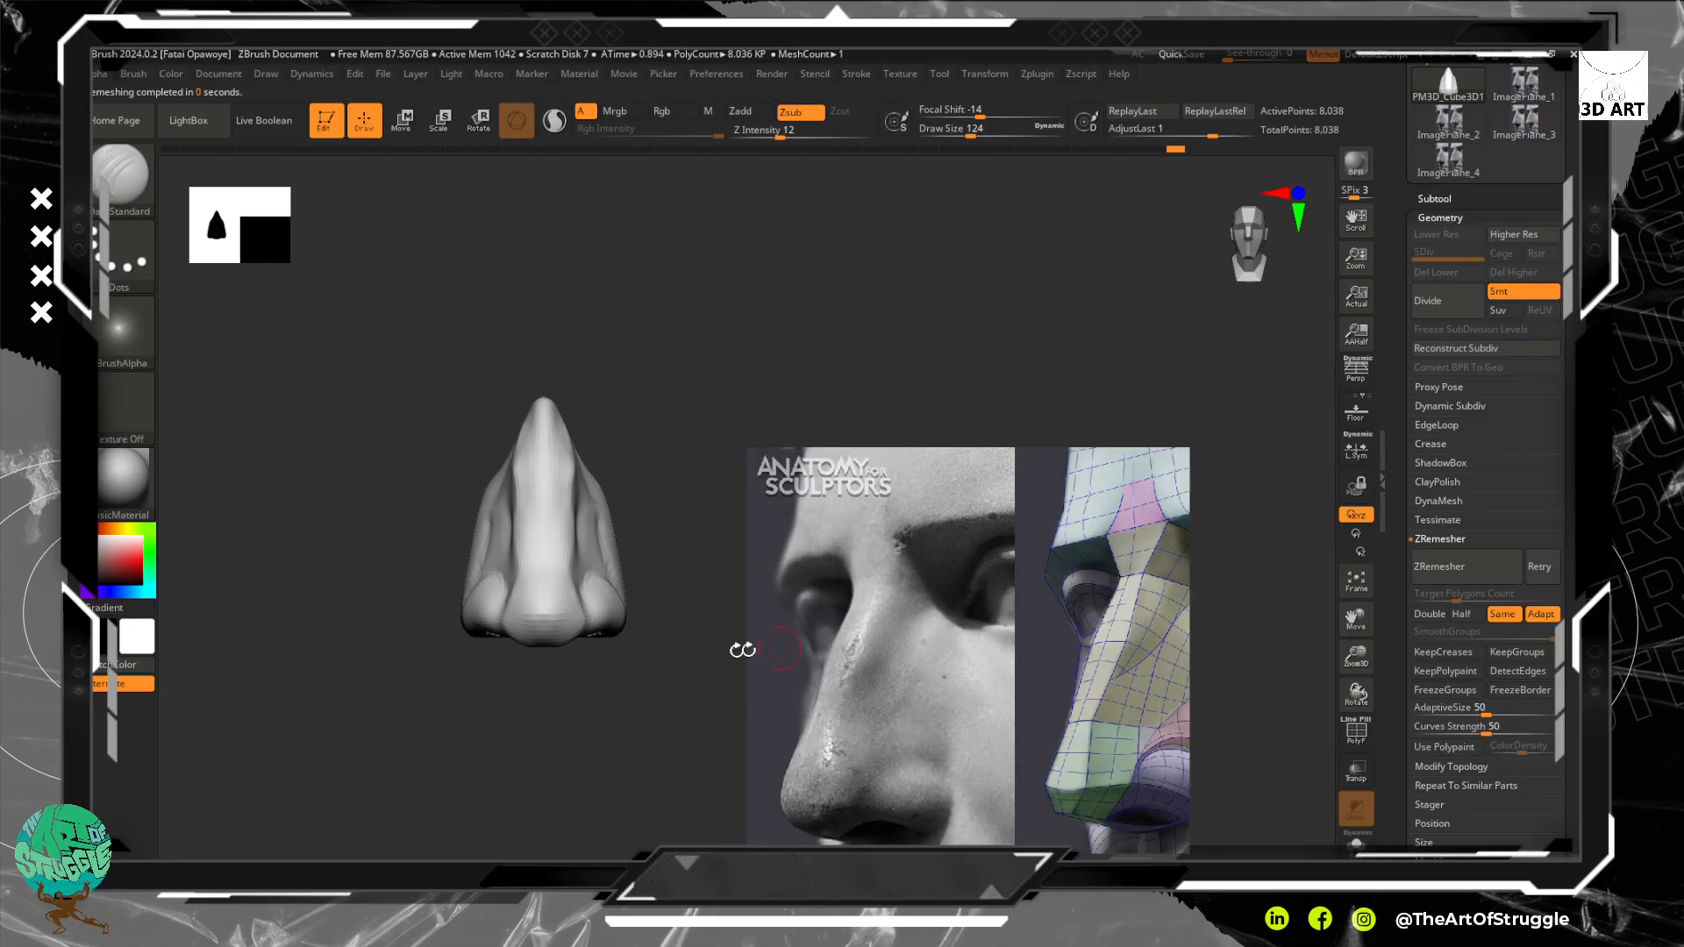
key(ctrl+z)
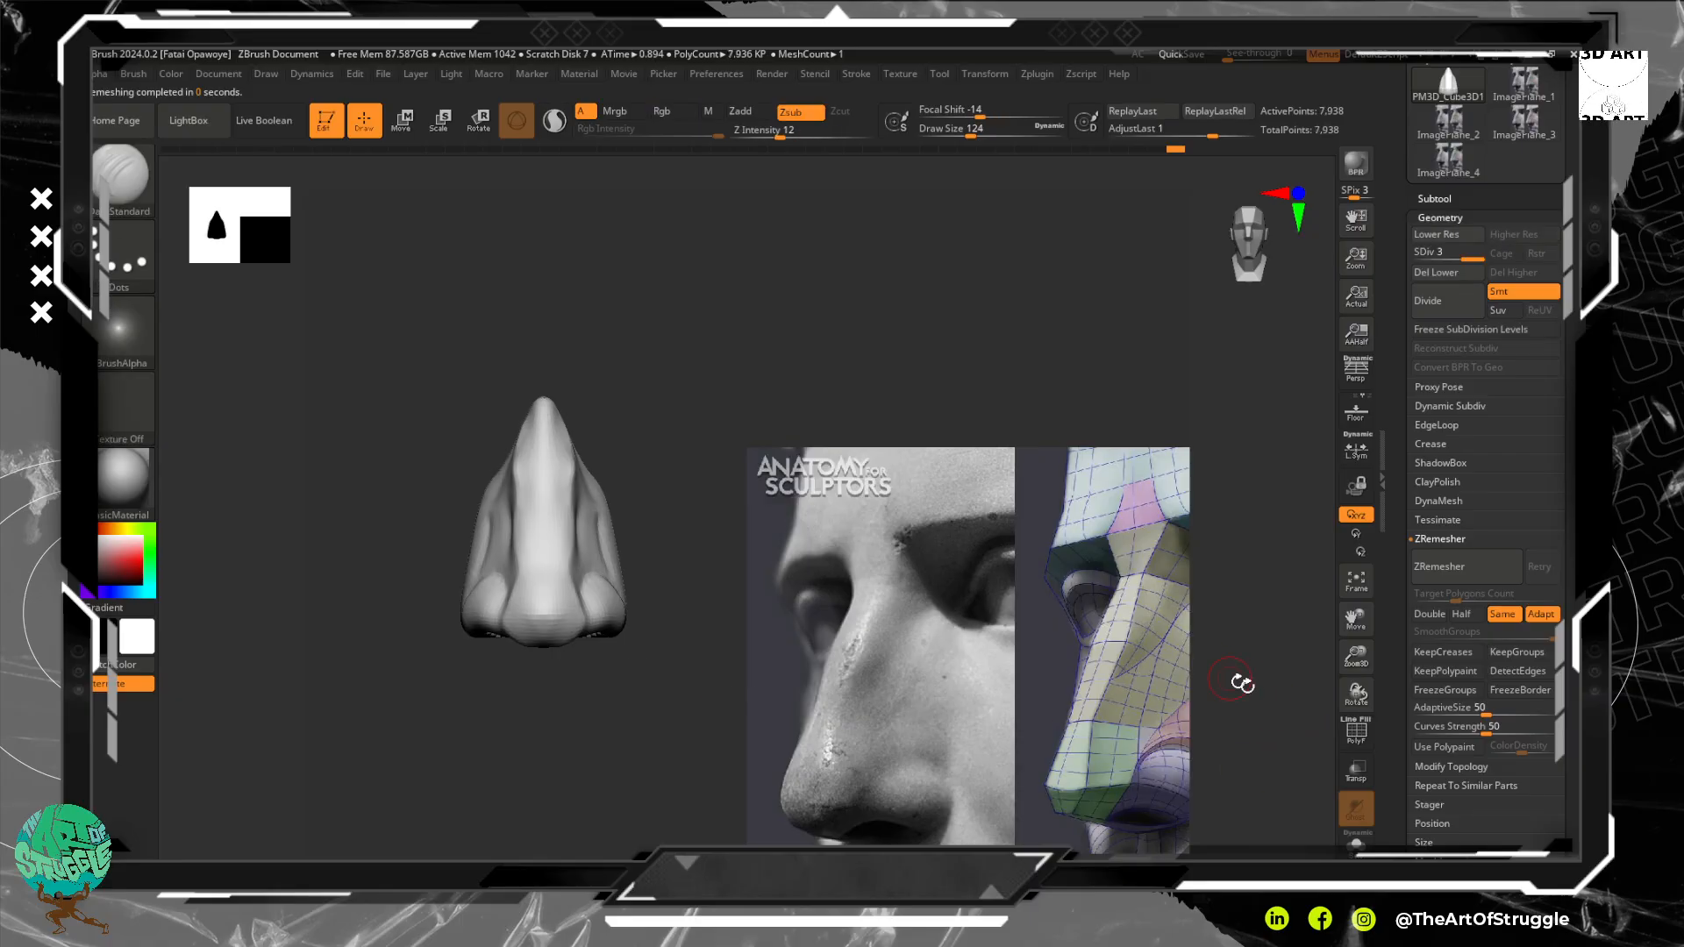
Examine the nose's polygon flow in wireframe and its shaded surface, especially around the upper end of the bridge
click(1357, 737)
alt+drag(707, 457, 700, 545)
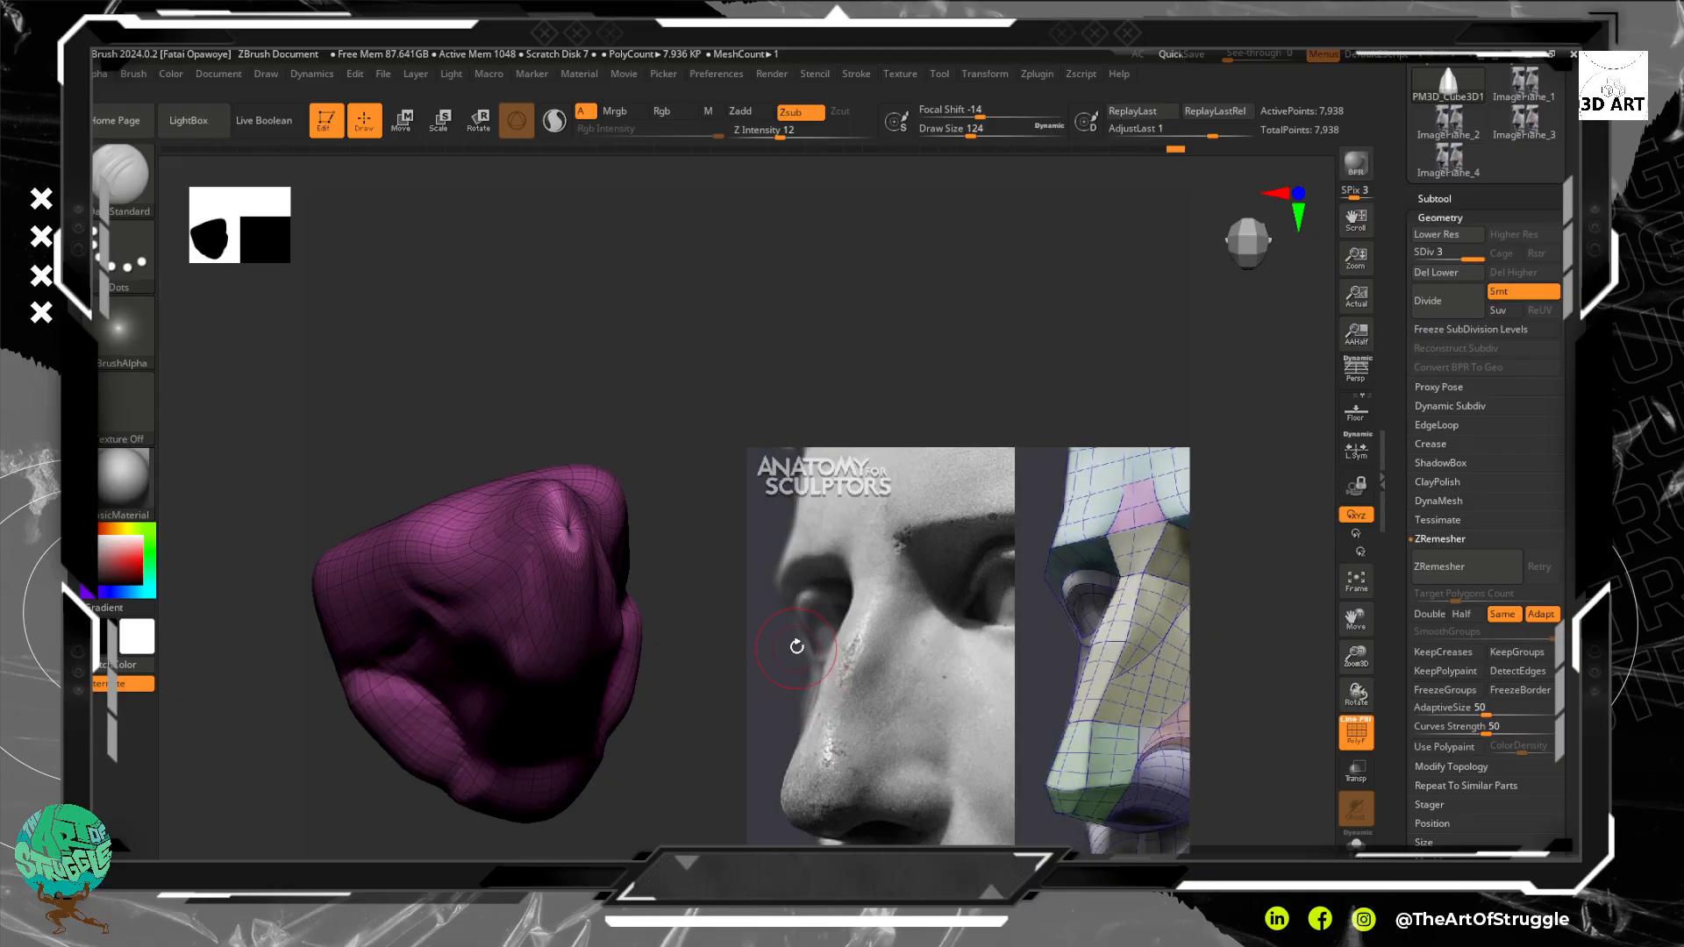
click(1455, 198)
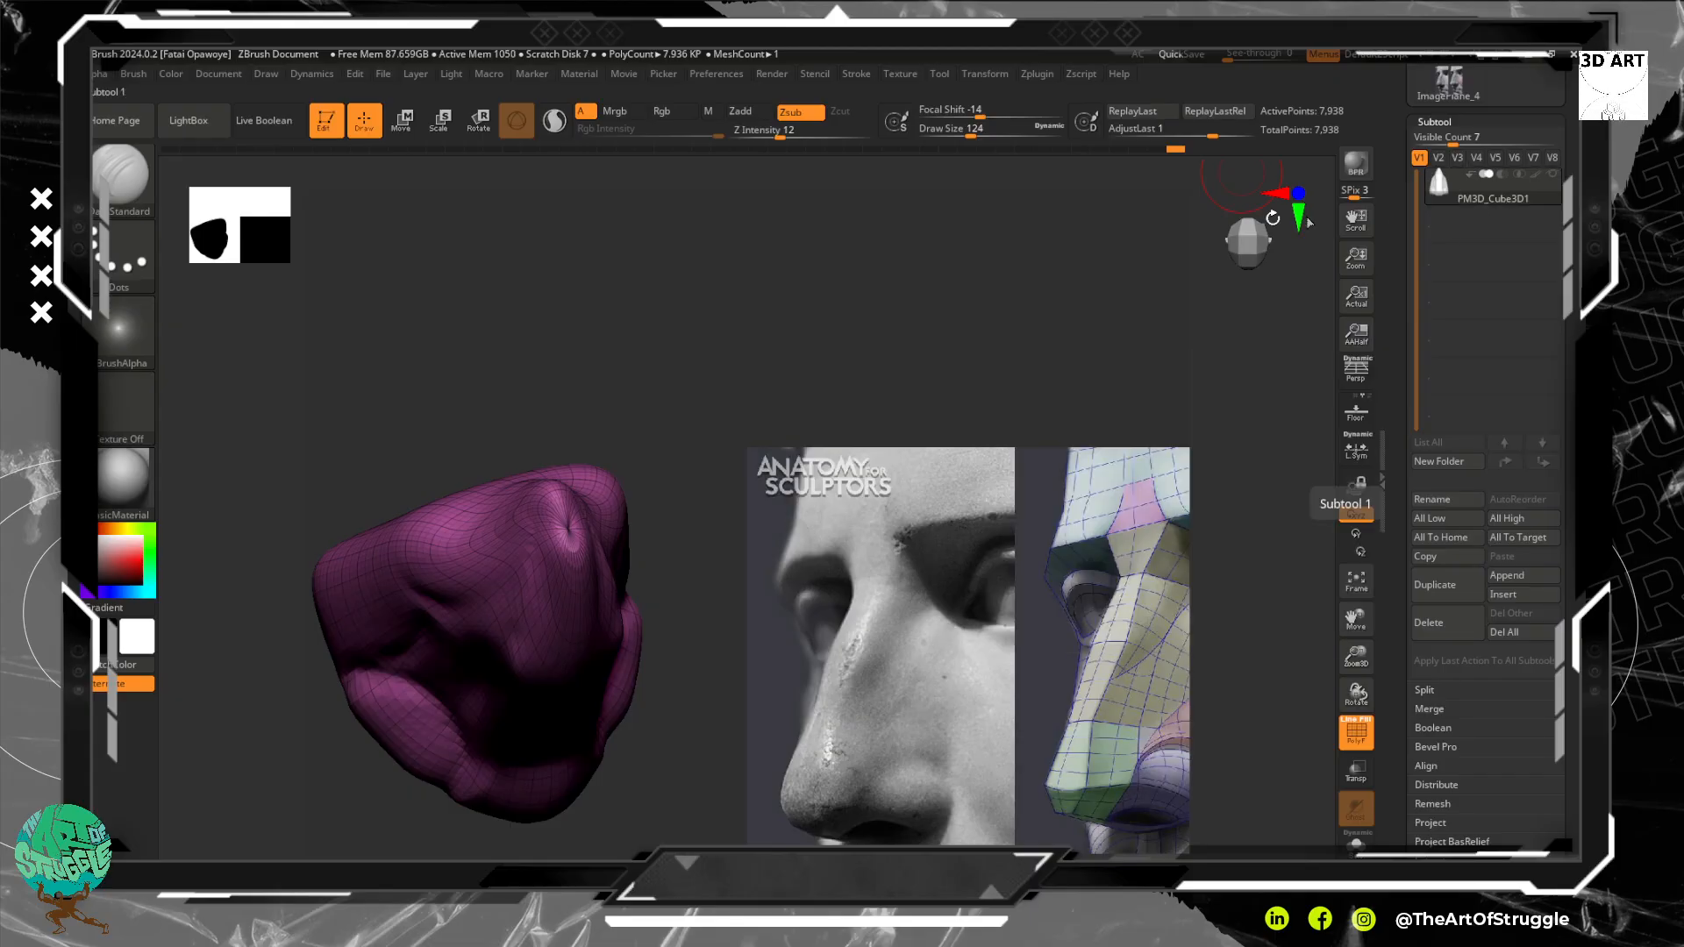
drag(479, 321, 470, 256)
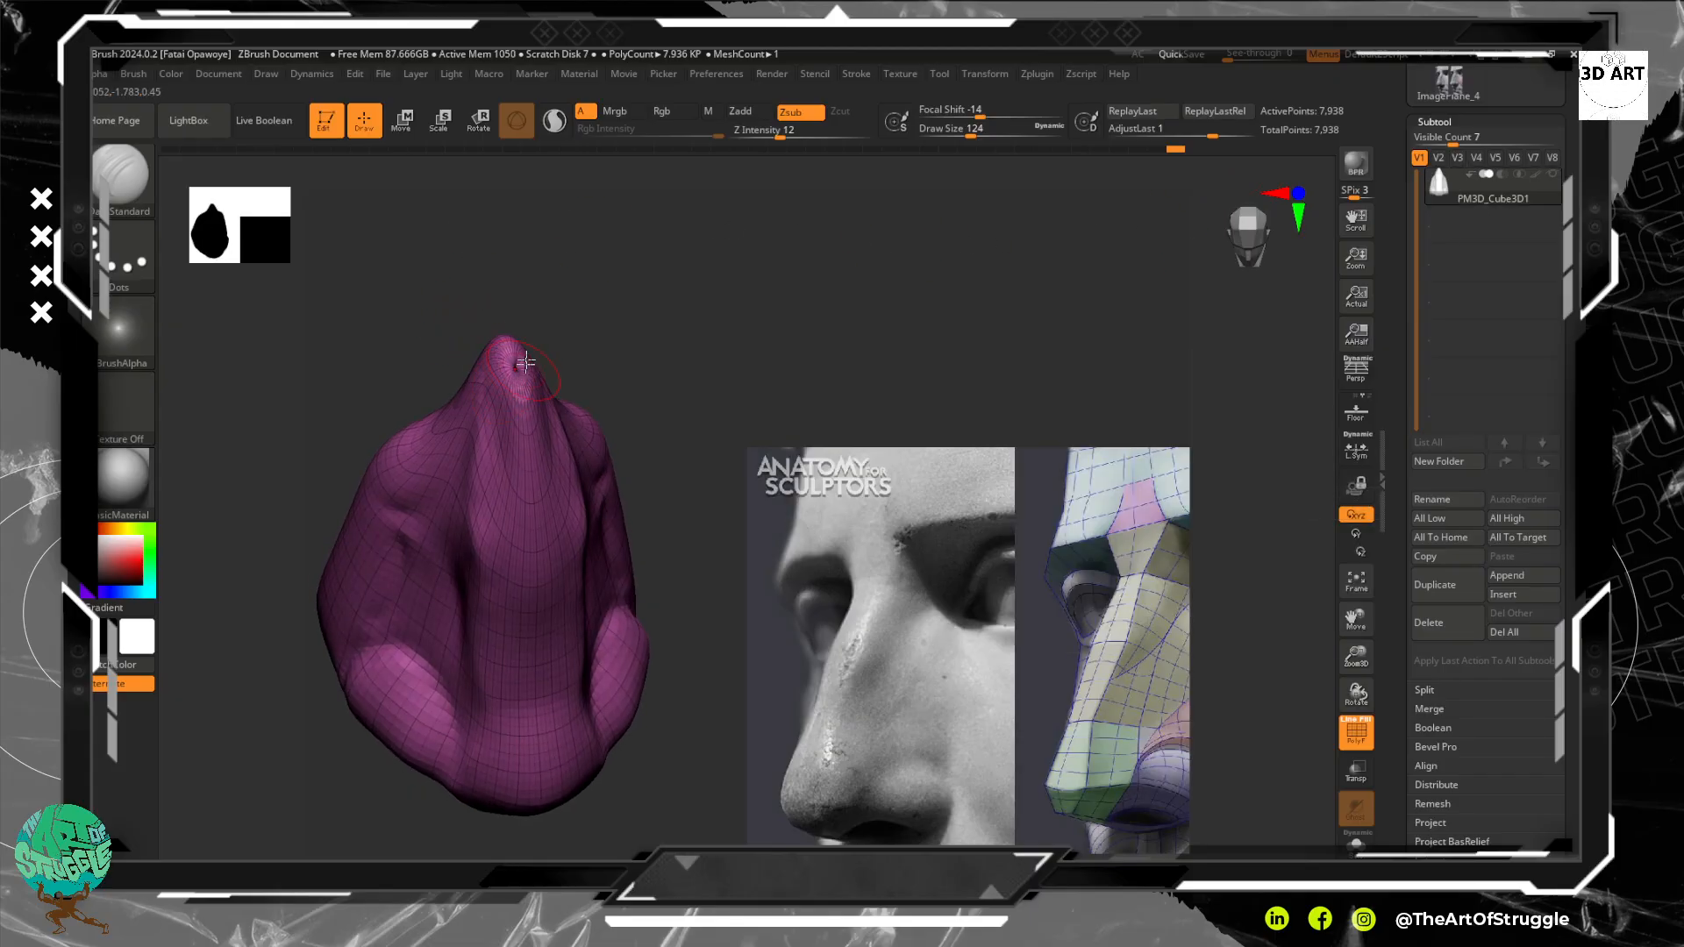
mouse_move(706, 327)
mouse_down()
mouse_move(632, 275)
mouse_move(535, 374)
mouse_up()
alt+drag(560, 312, 645, 264)
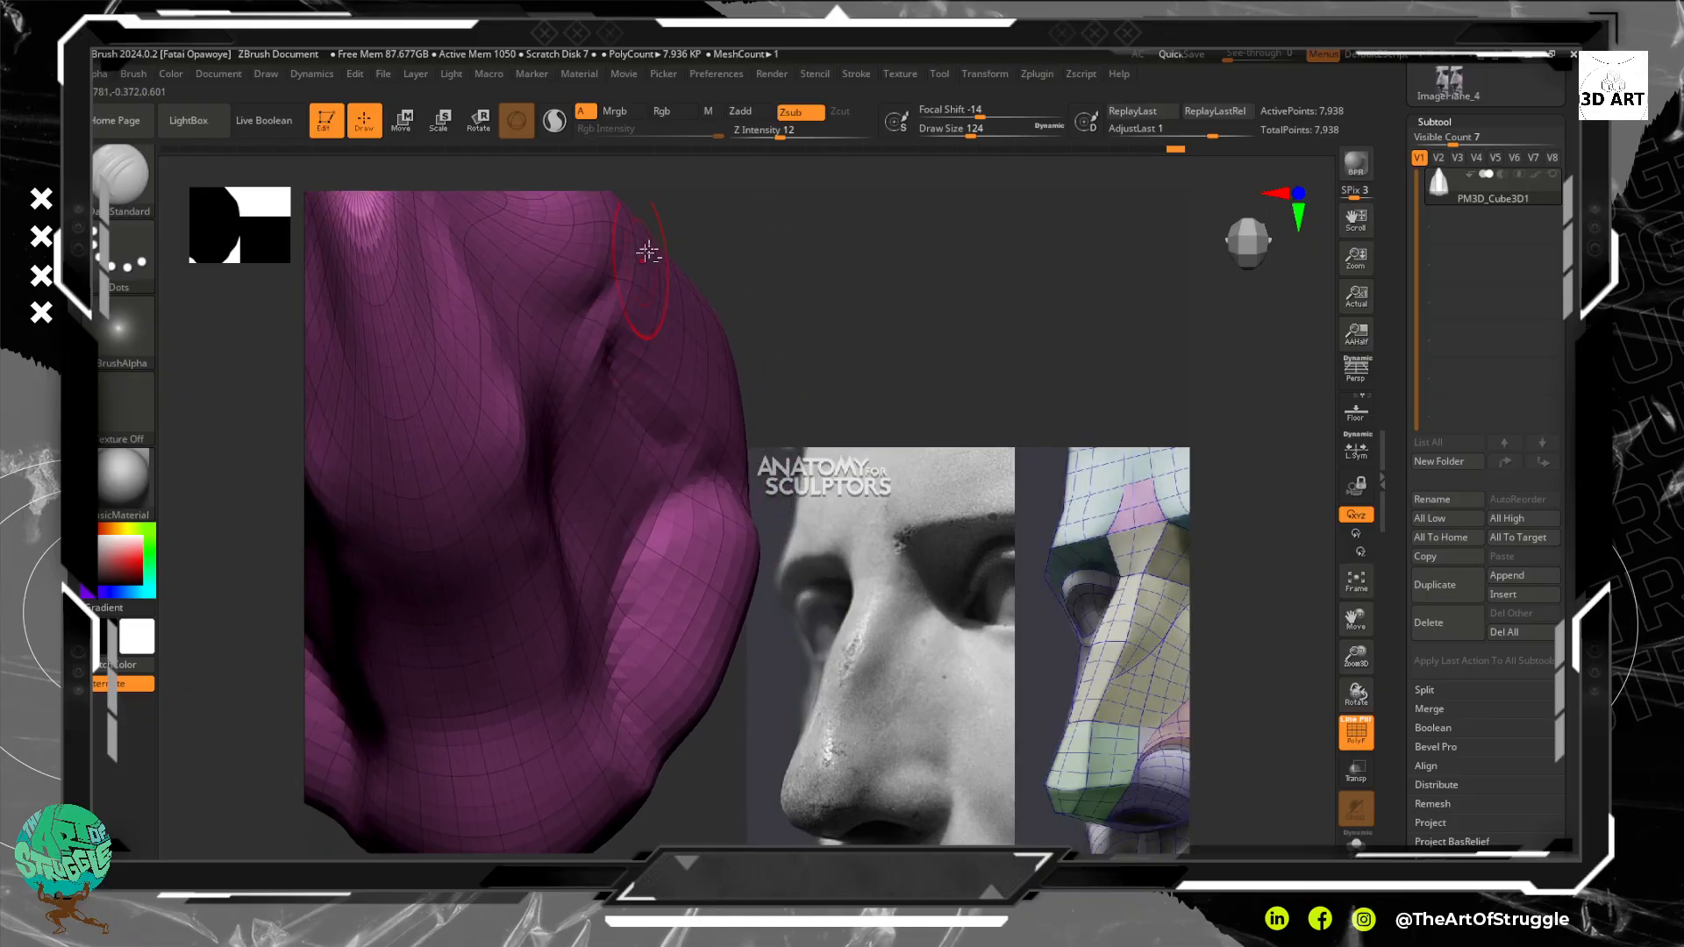
alt+drag(789, 263, 968, 390)
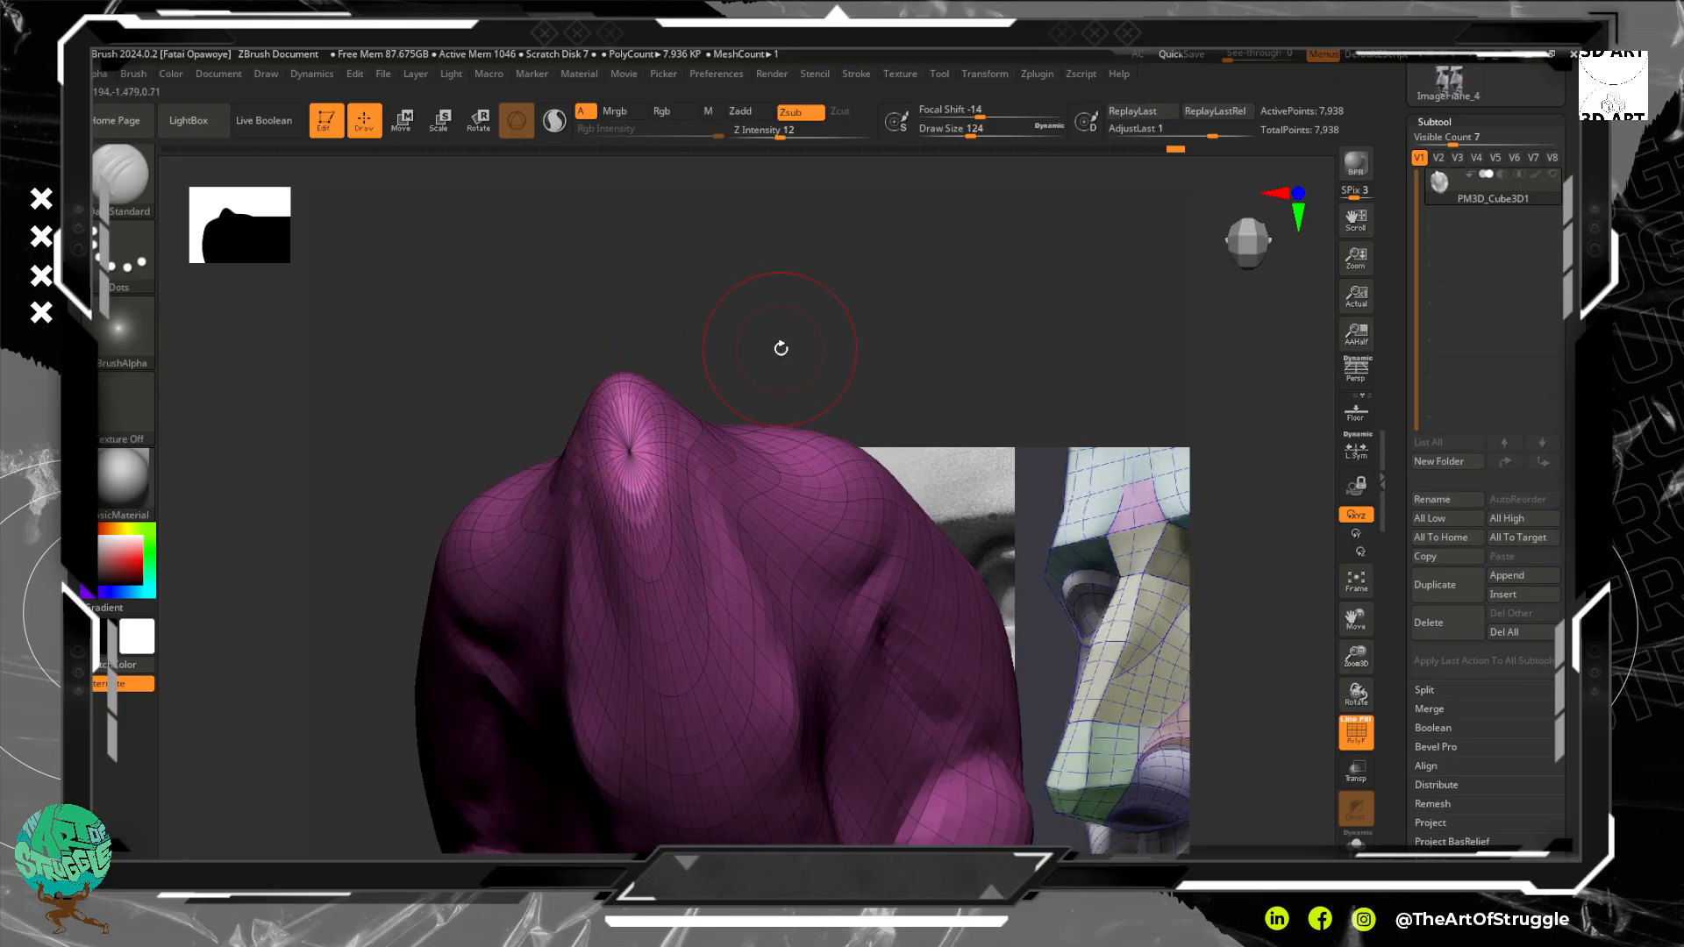
drag(780, 351, 976, 351)
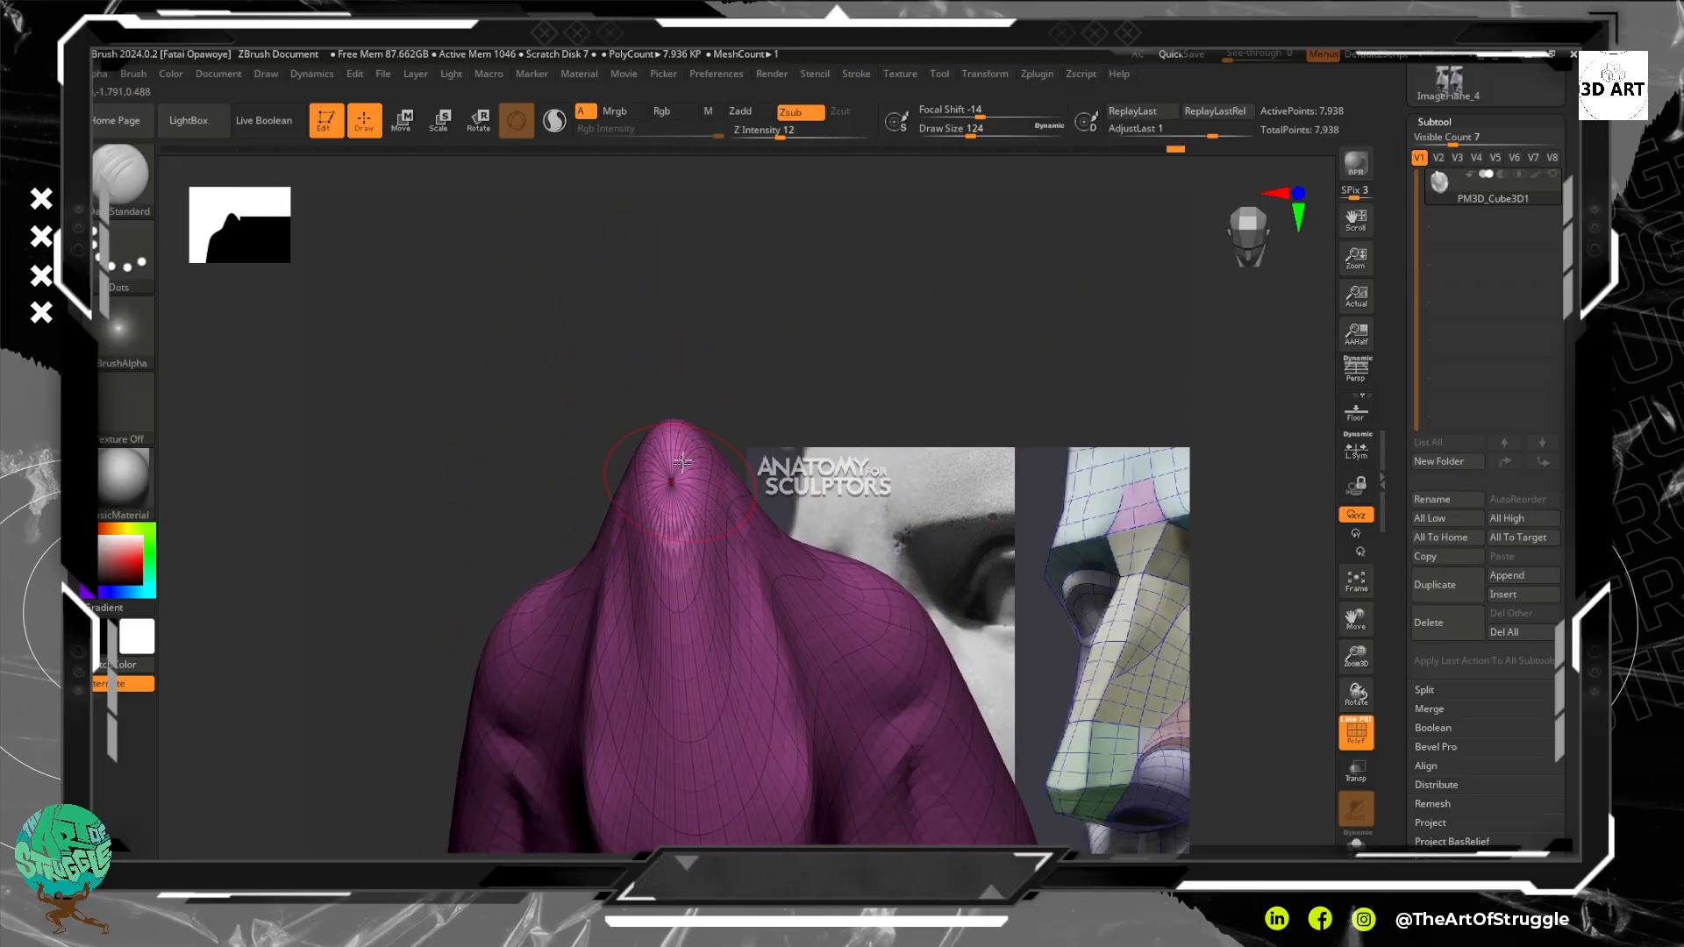
click(1356, 733)
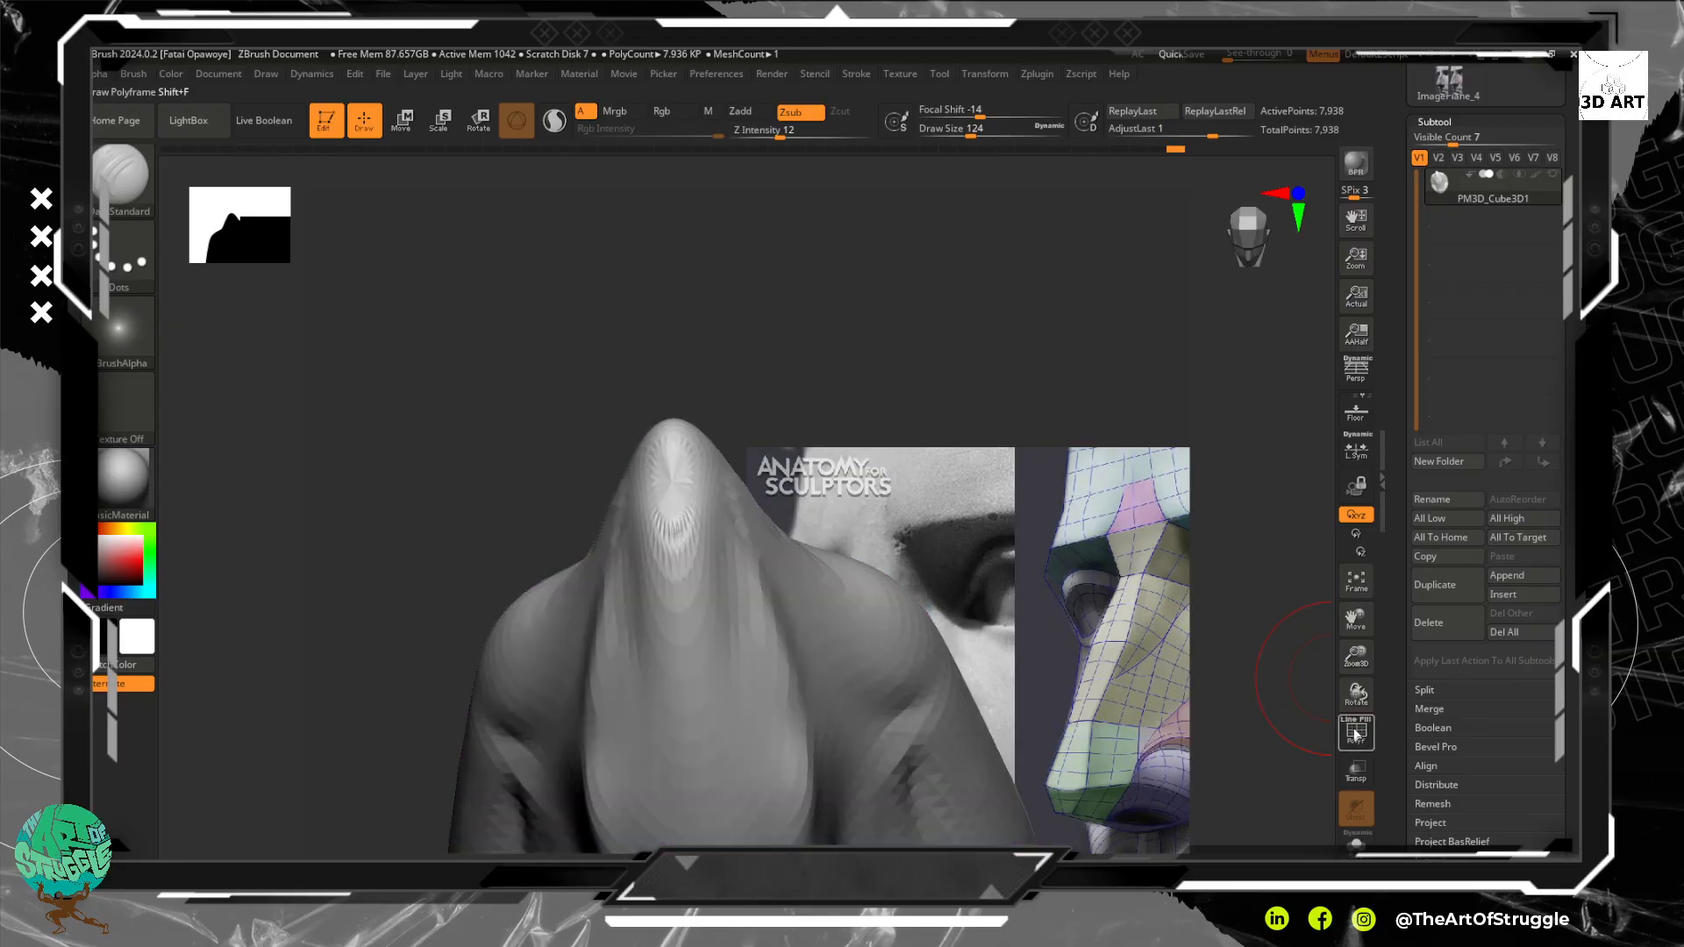
drag(782, 286, 812, 312)
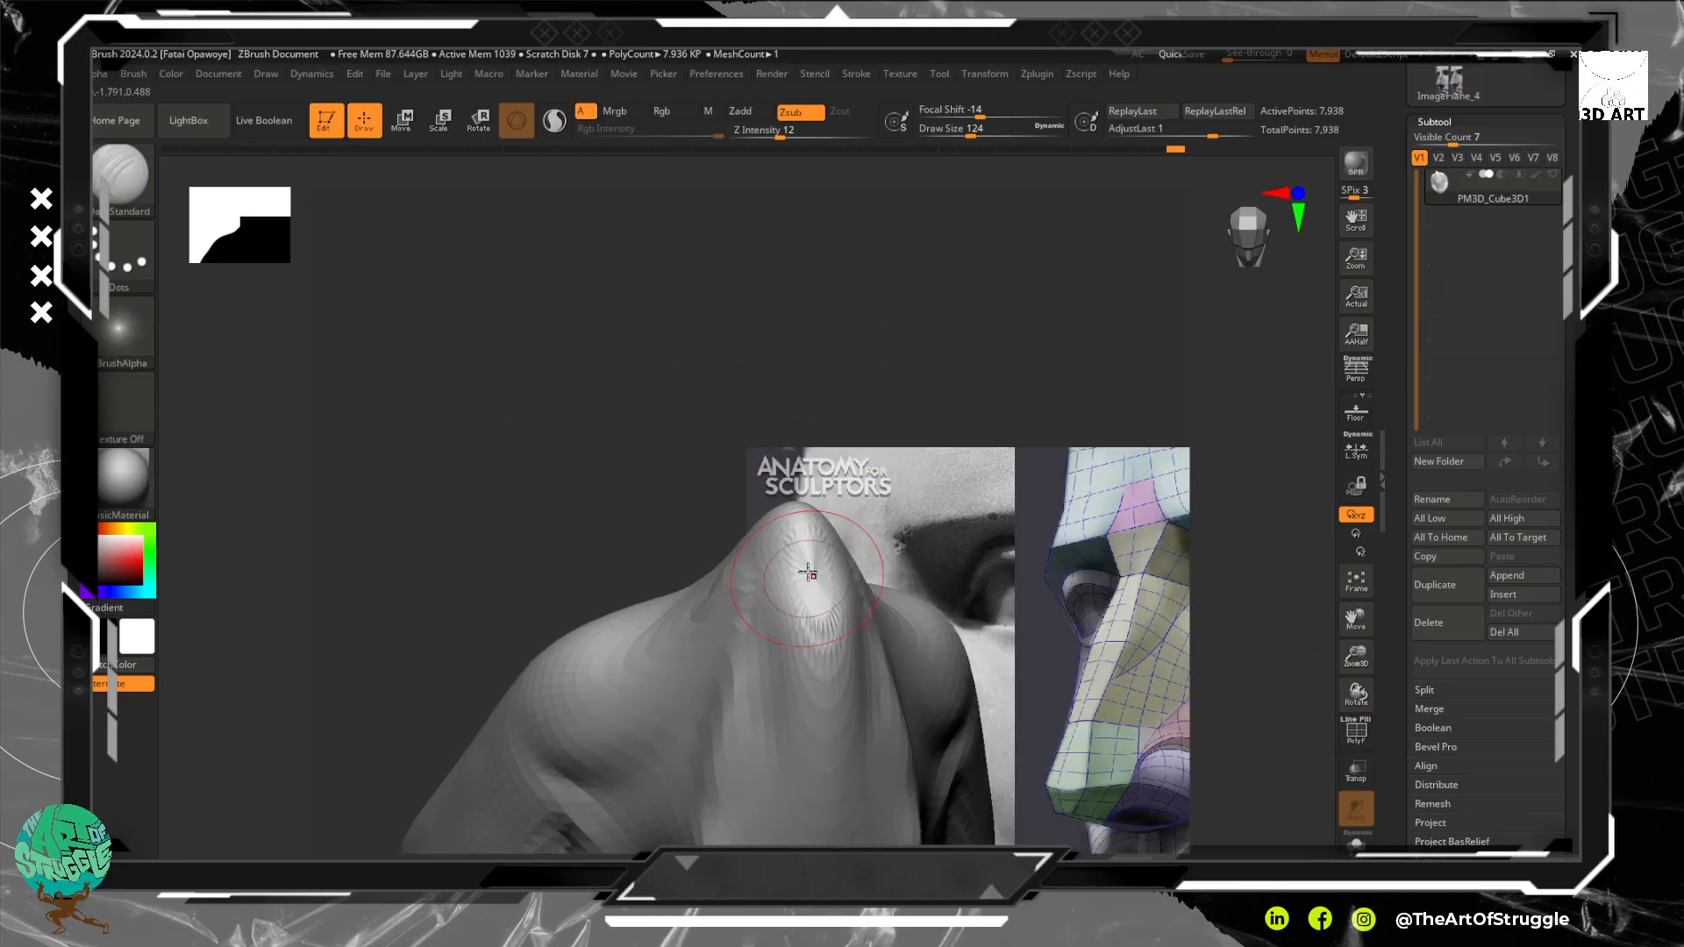
drag(918, 429, 894, 369)
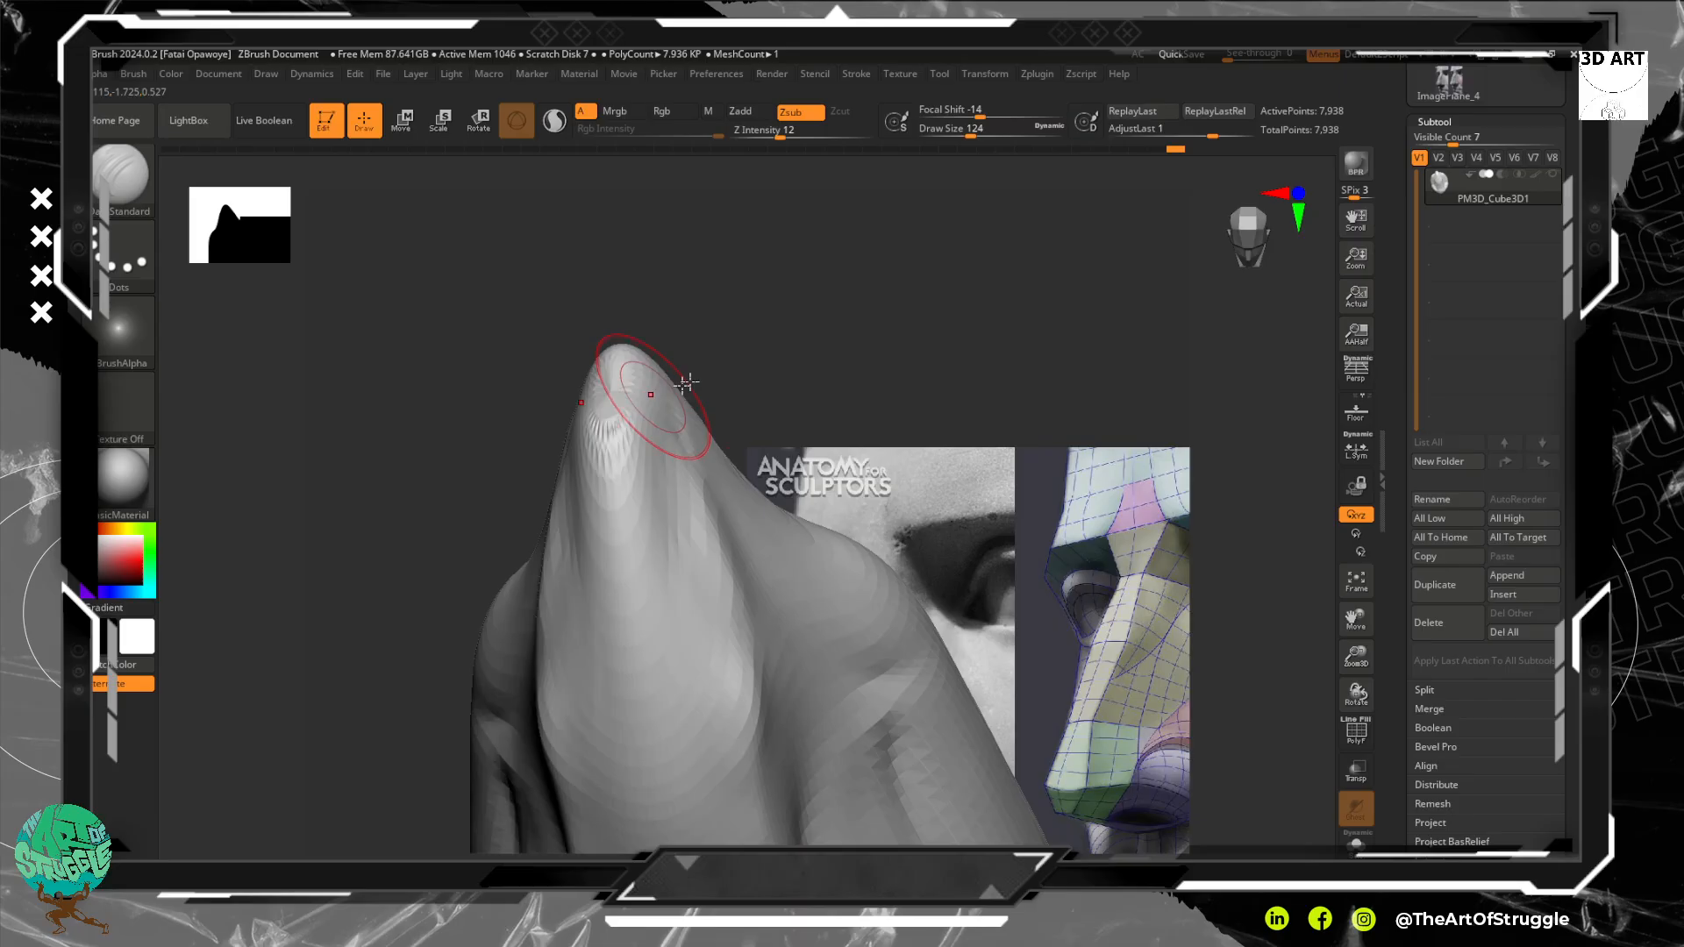
drag(790, 380, 866, 213)
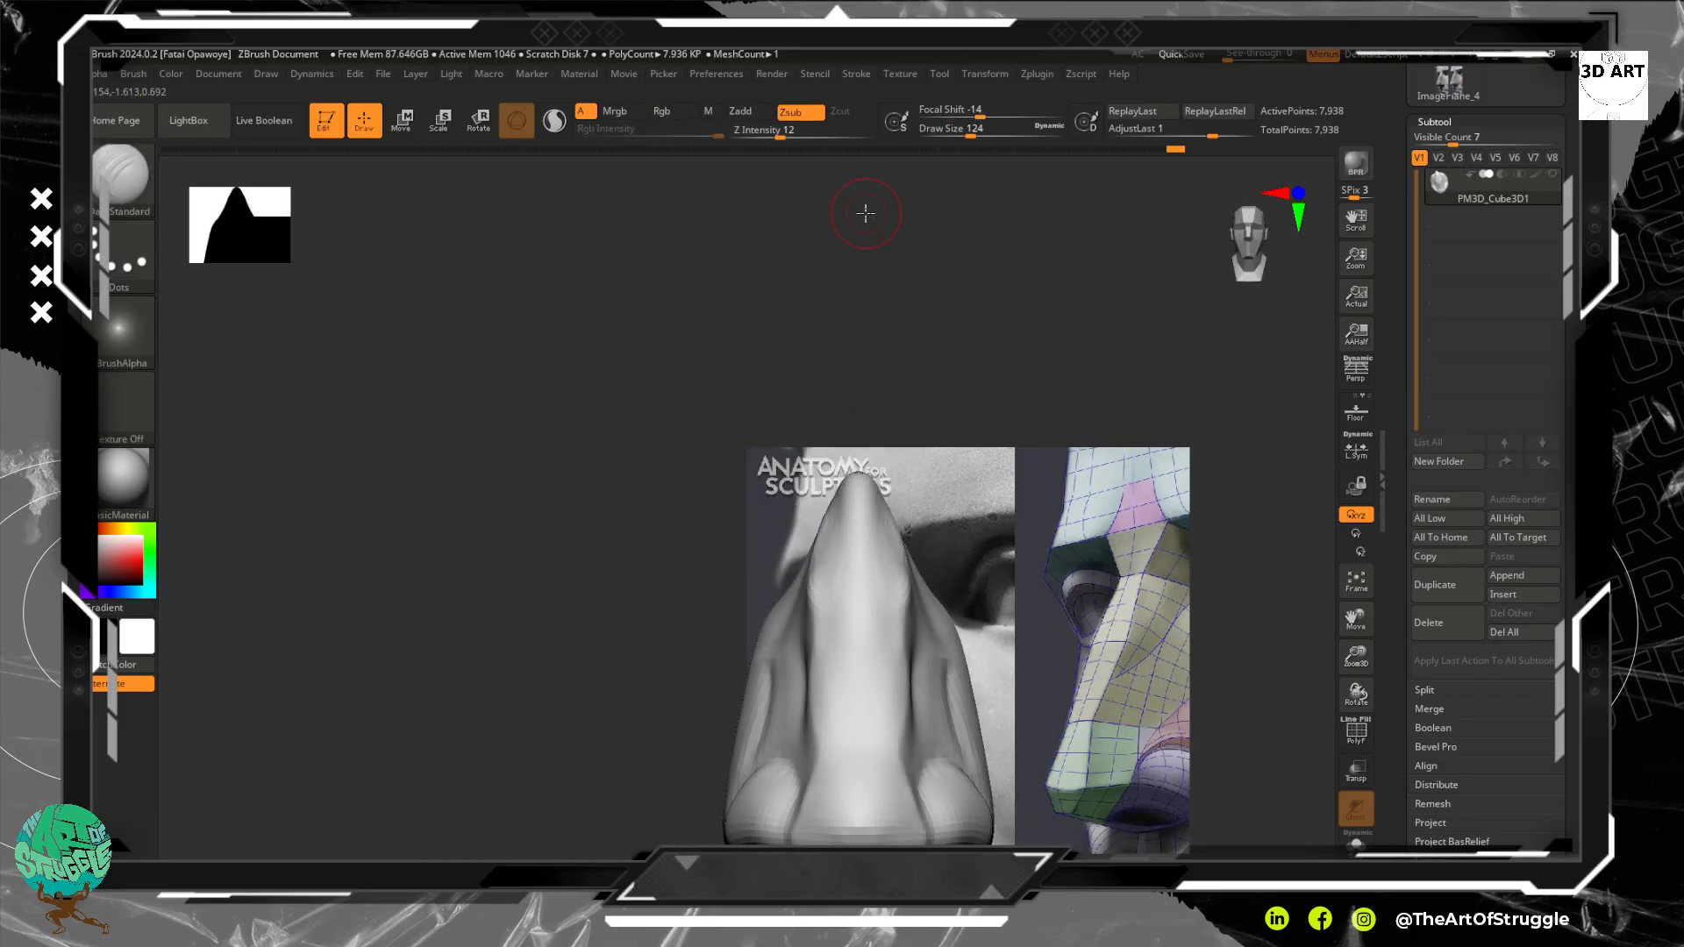
alt+drag(959, 410, 817, 338)
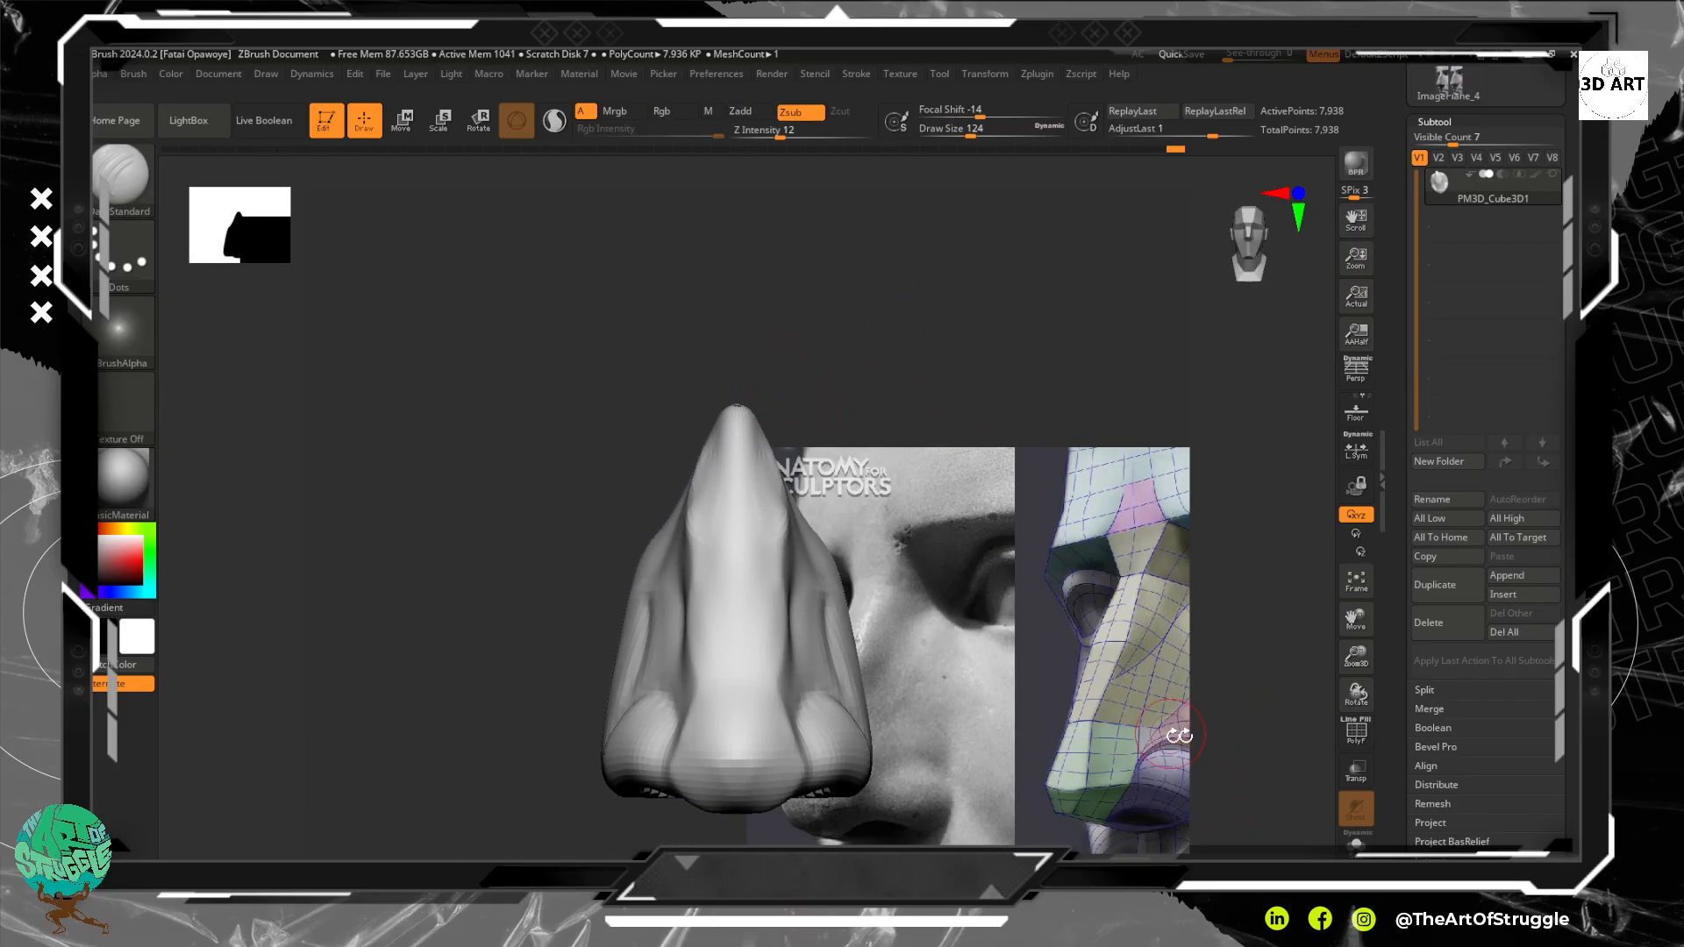
Remesh the nose with ZRemesher at the same polygon count and show the result in wireframe
drag(1565, 746, 1565, 244)
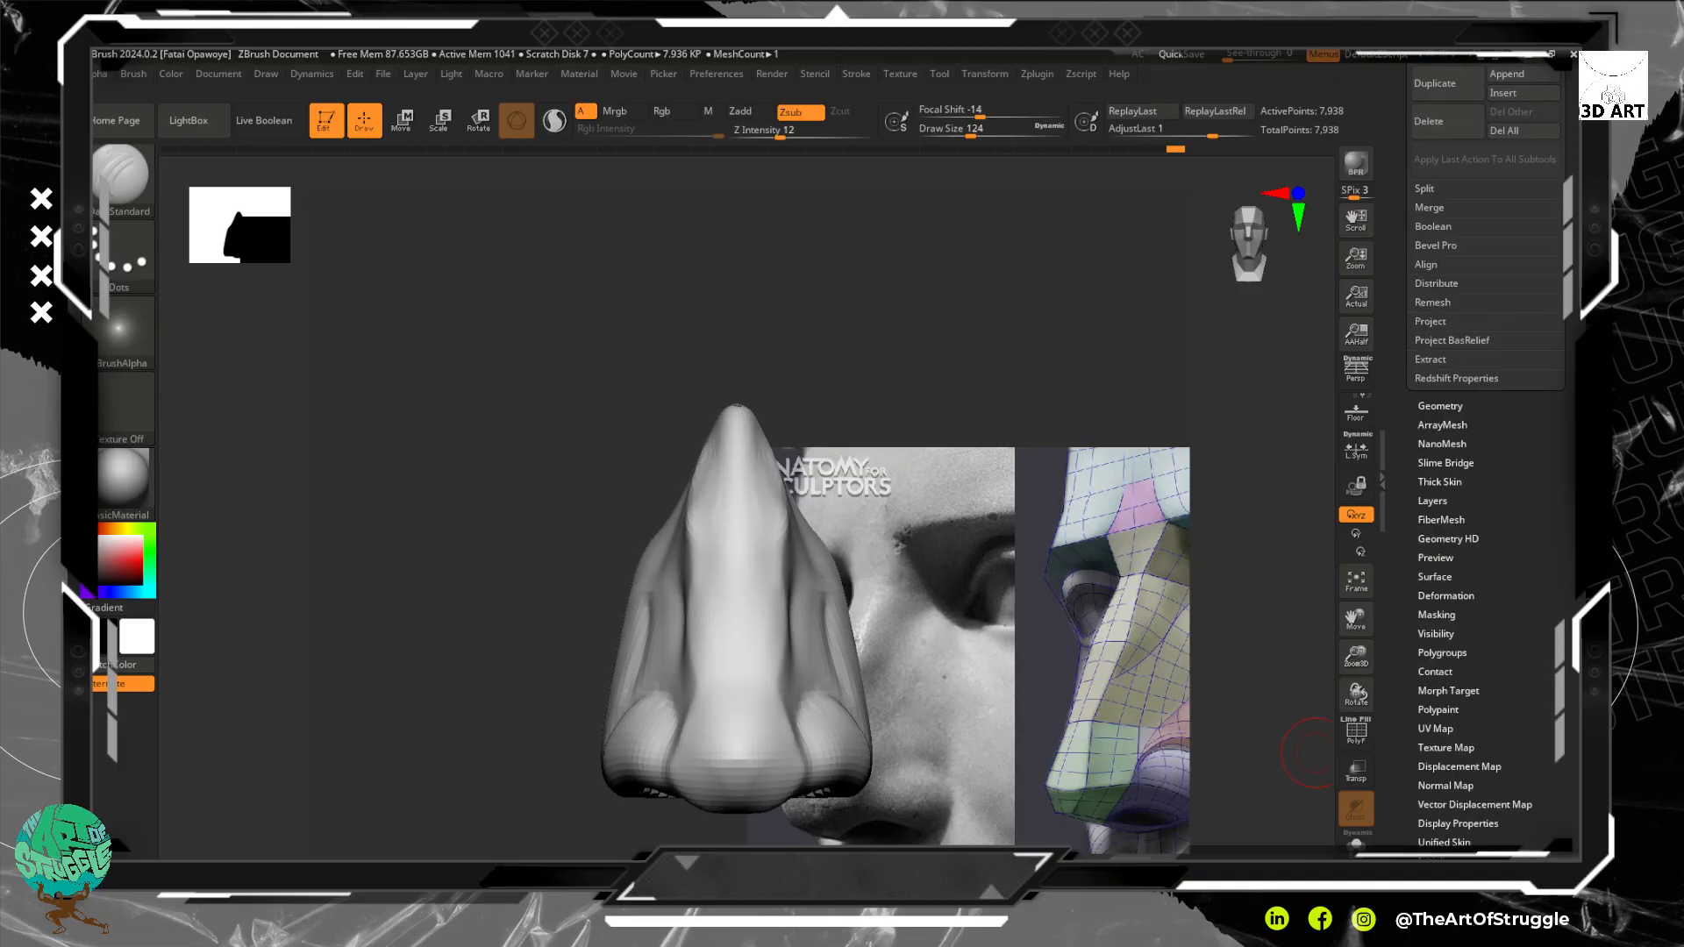
click(1456, 406)
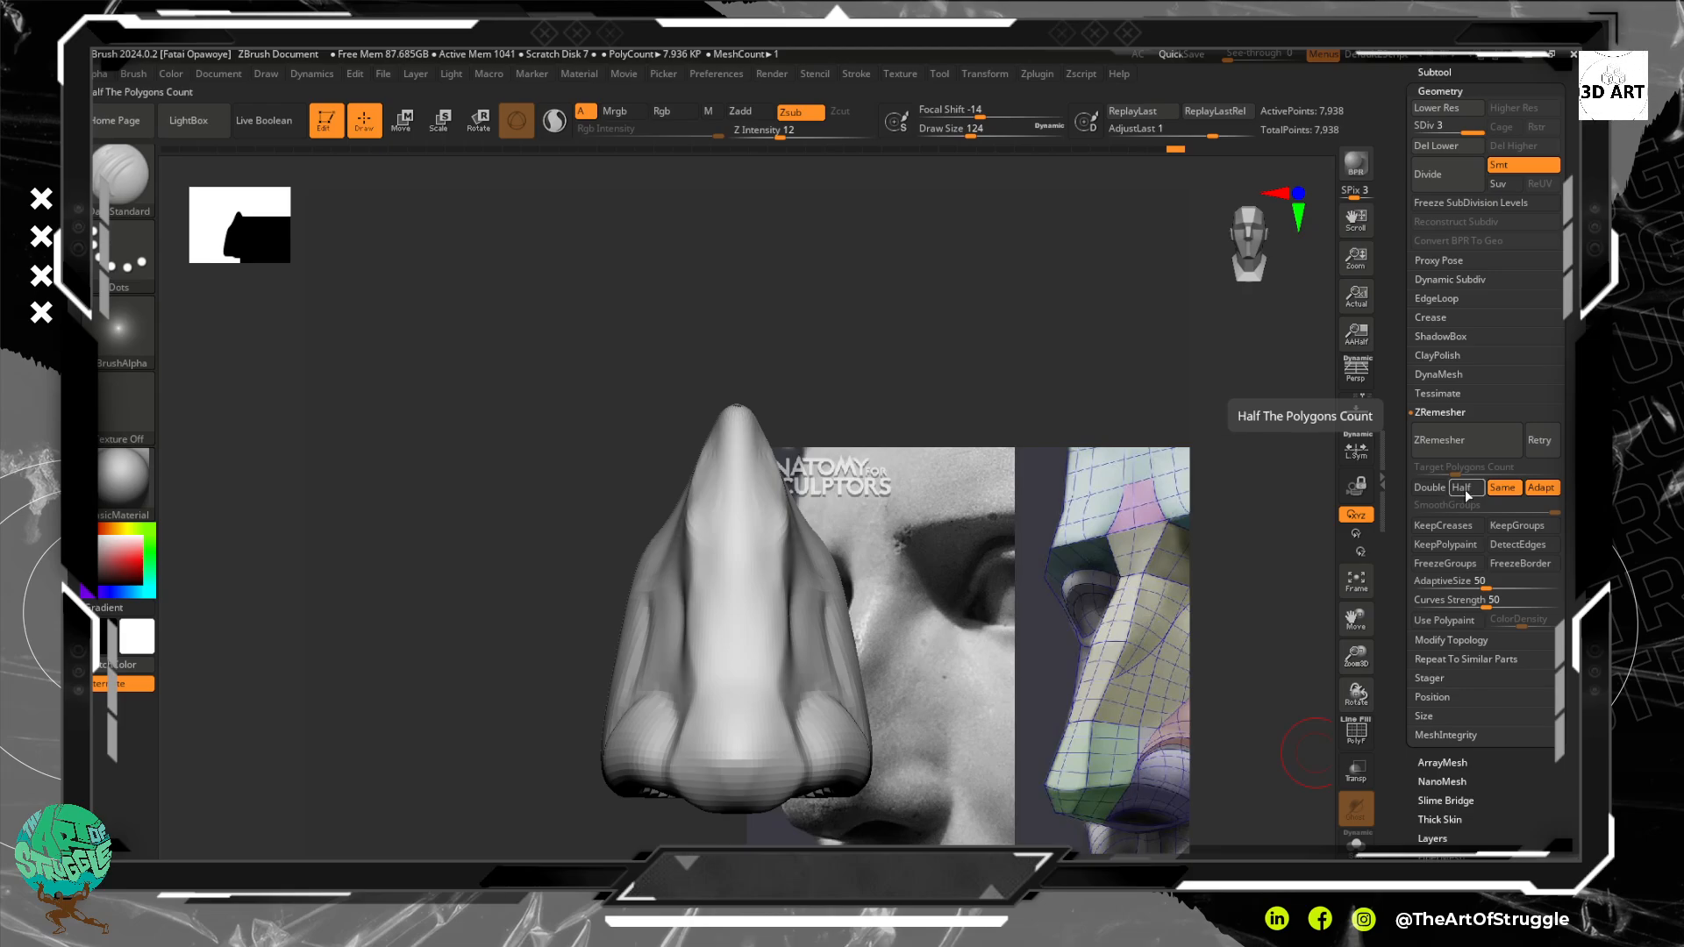
click(1482, 441)
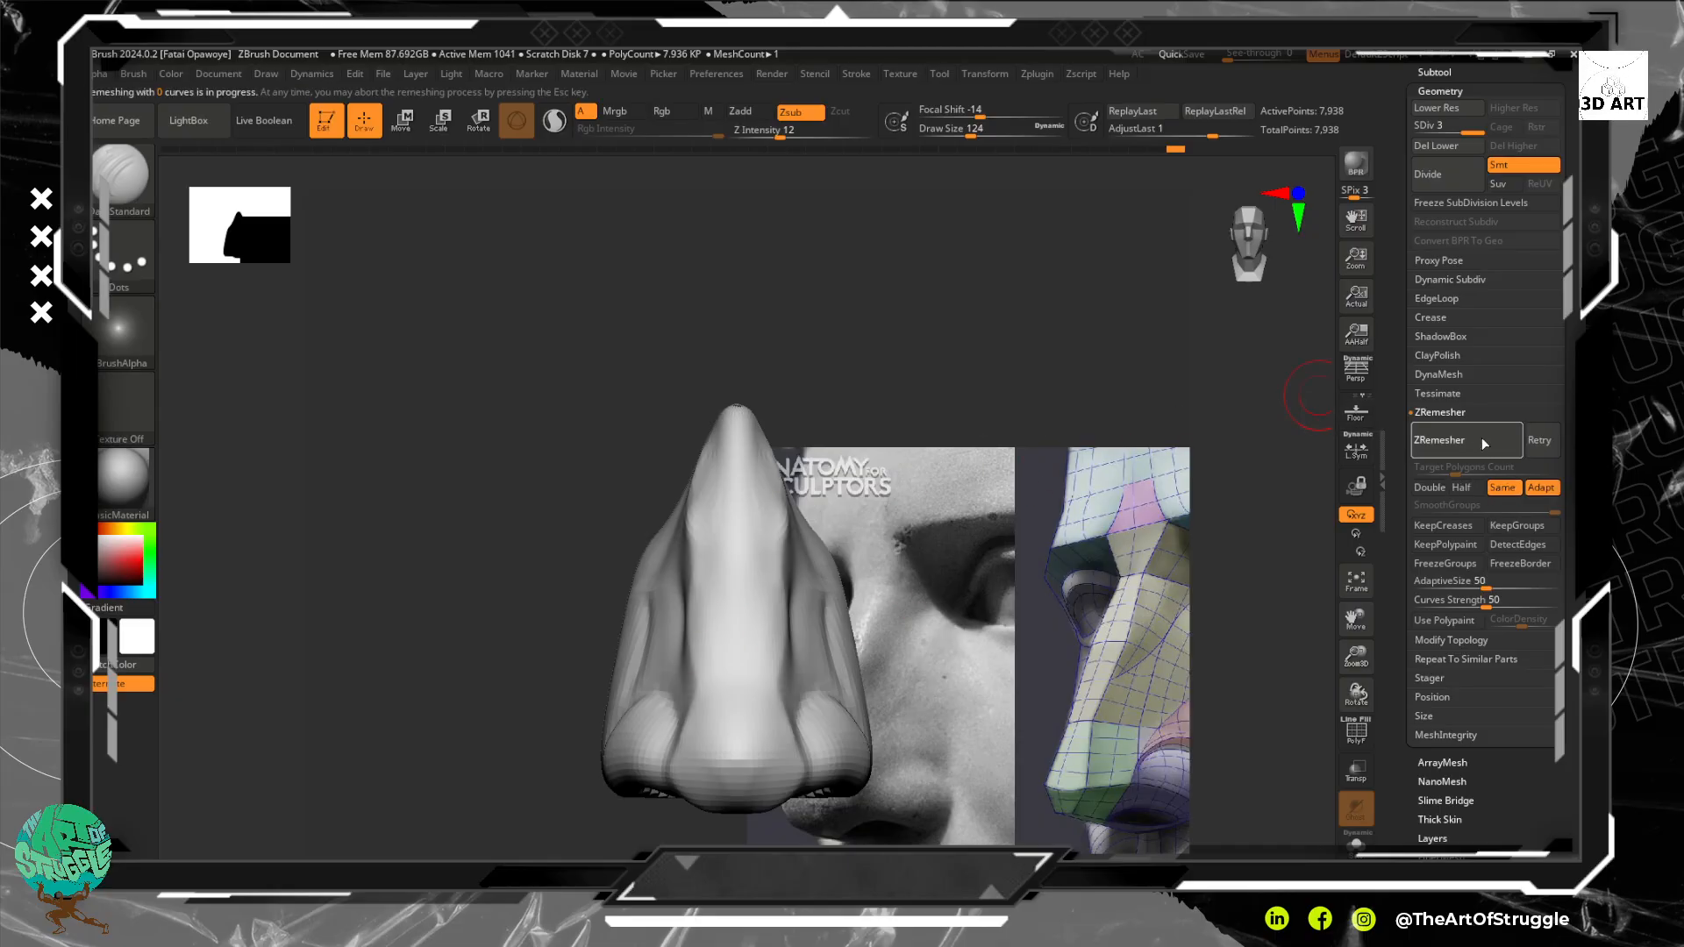
click(1351, 728)
drag(958, 328, 957, 365)
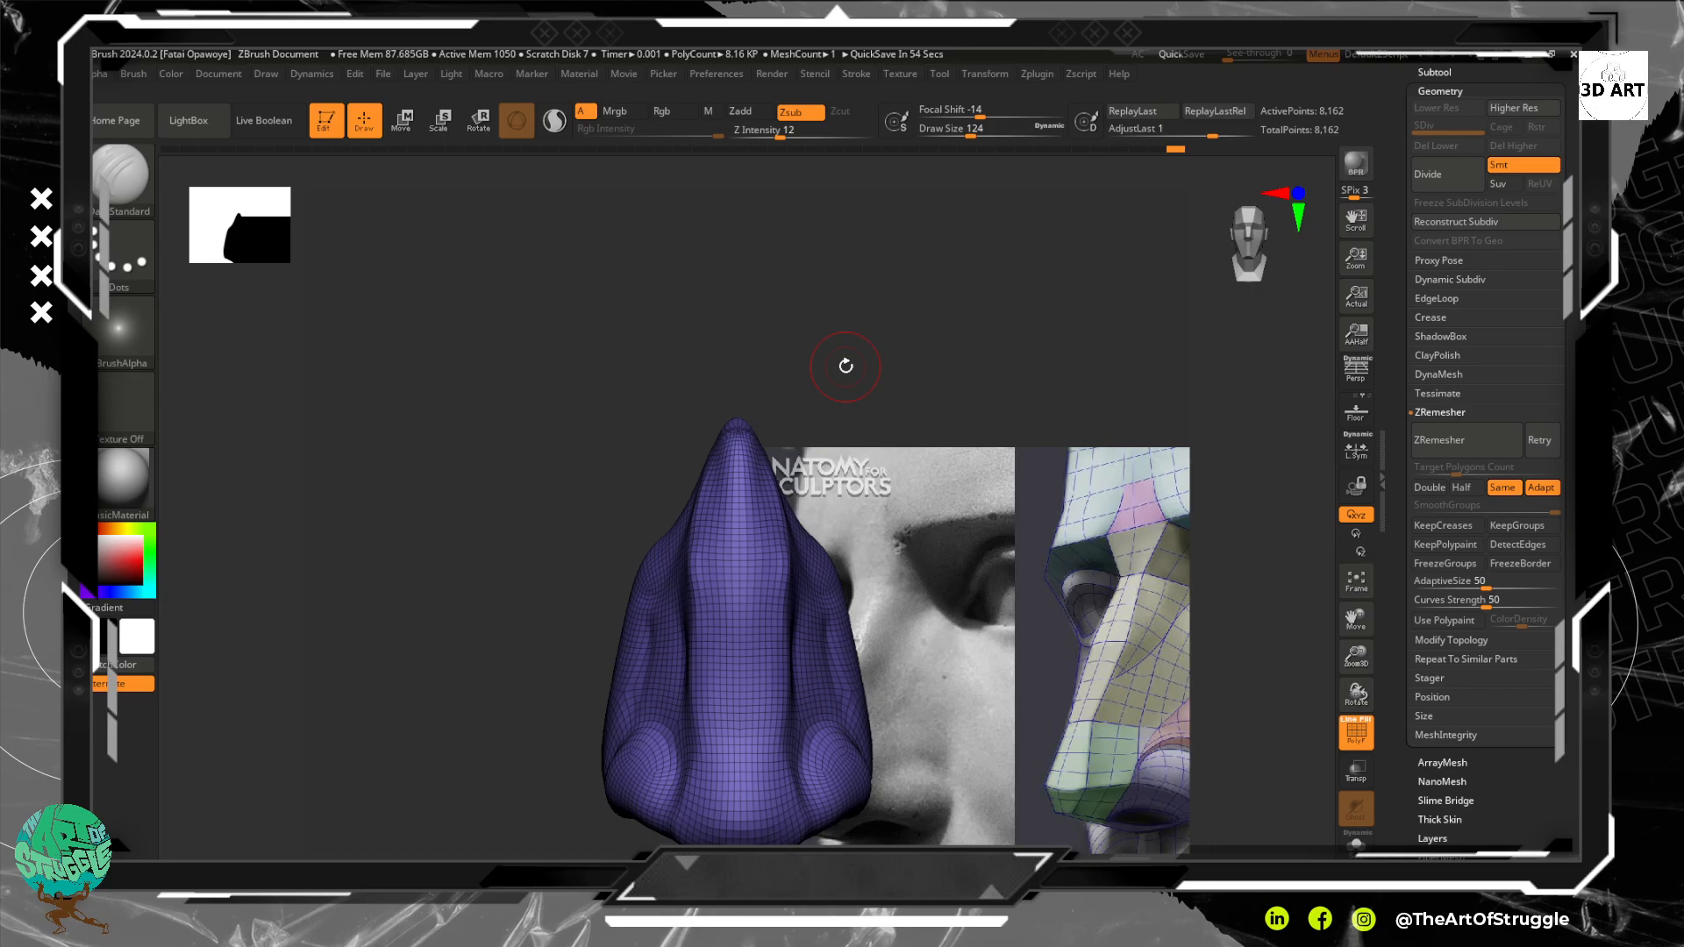
alt+drag(859, 387, 818, 308)
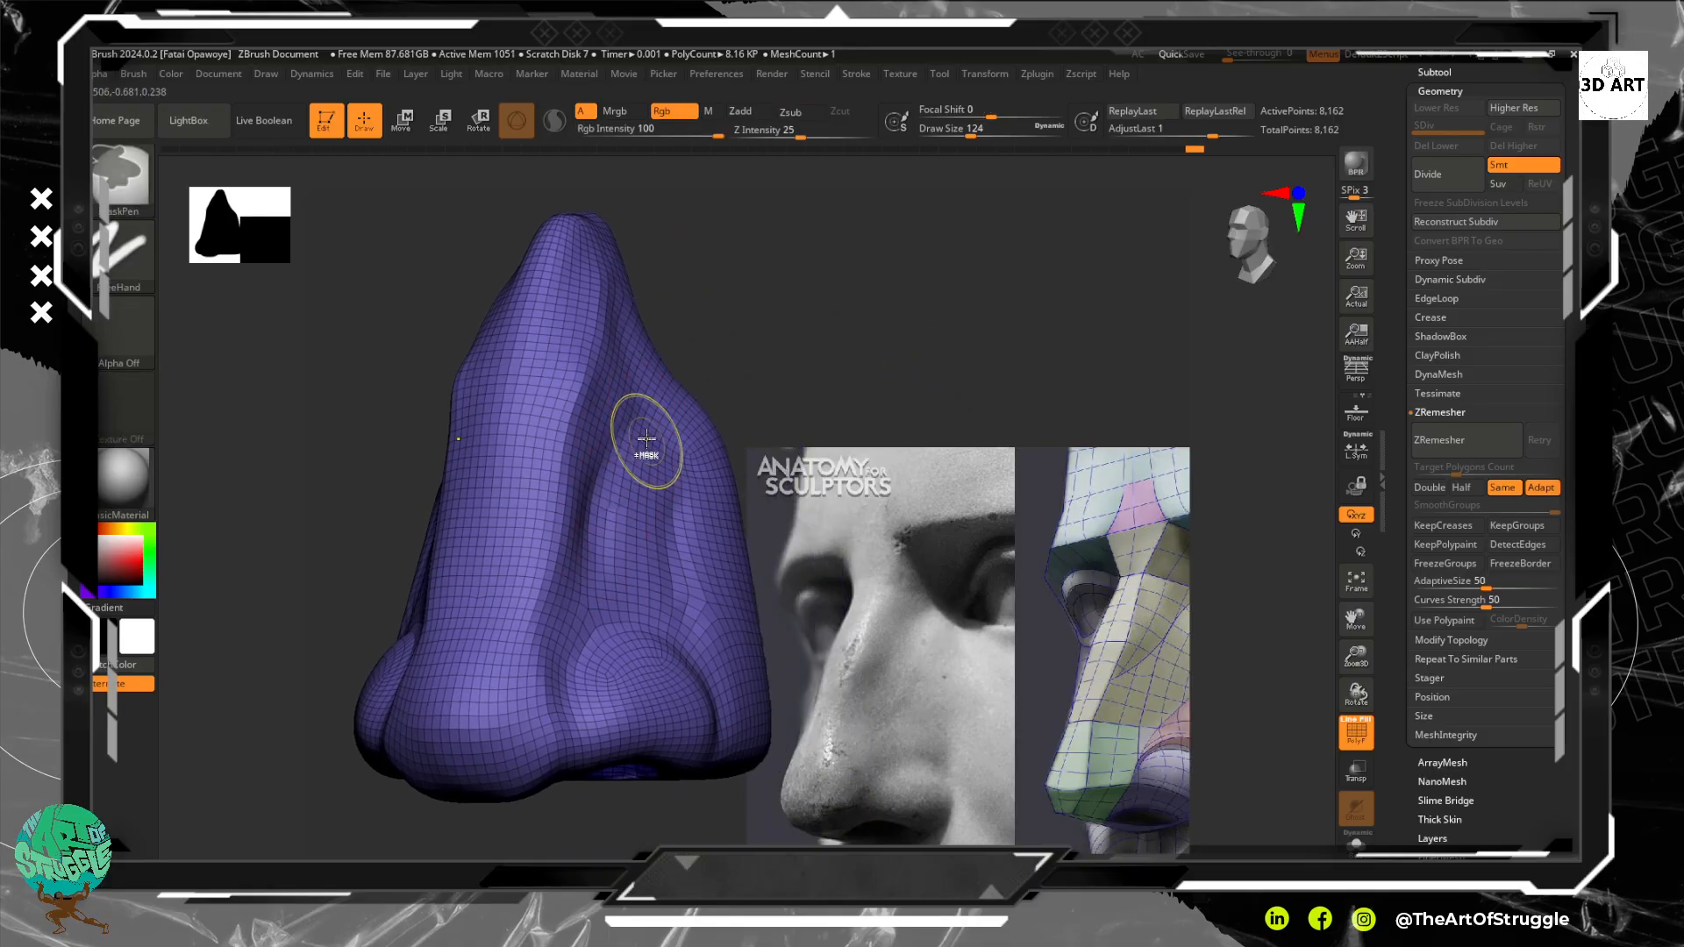
Deepen the creases beside the bridge and beneath the nostrils with DamStandard
drag(597, 471, 578, 549)
mouse_move(761, 347)
mouse_down()
mouse_move(737, 357)
mouse_move(776, 380)
mouse_move(789, 342)
mouse_move(815, 496)
mouse_up()
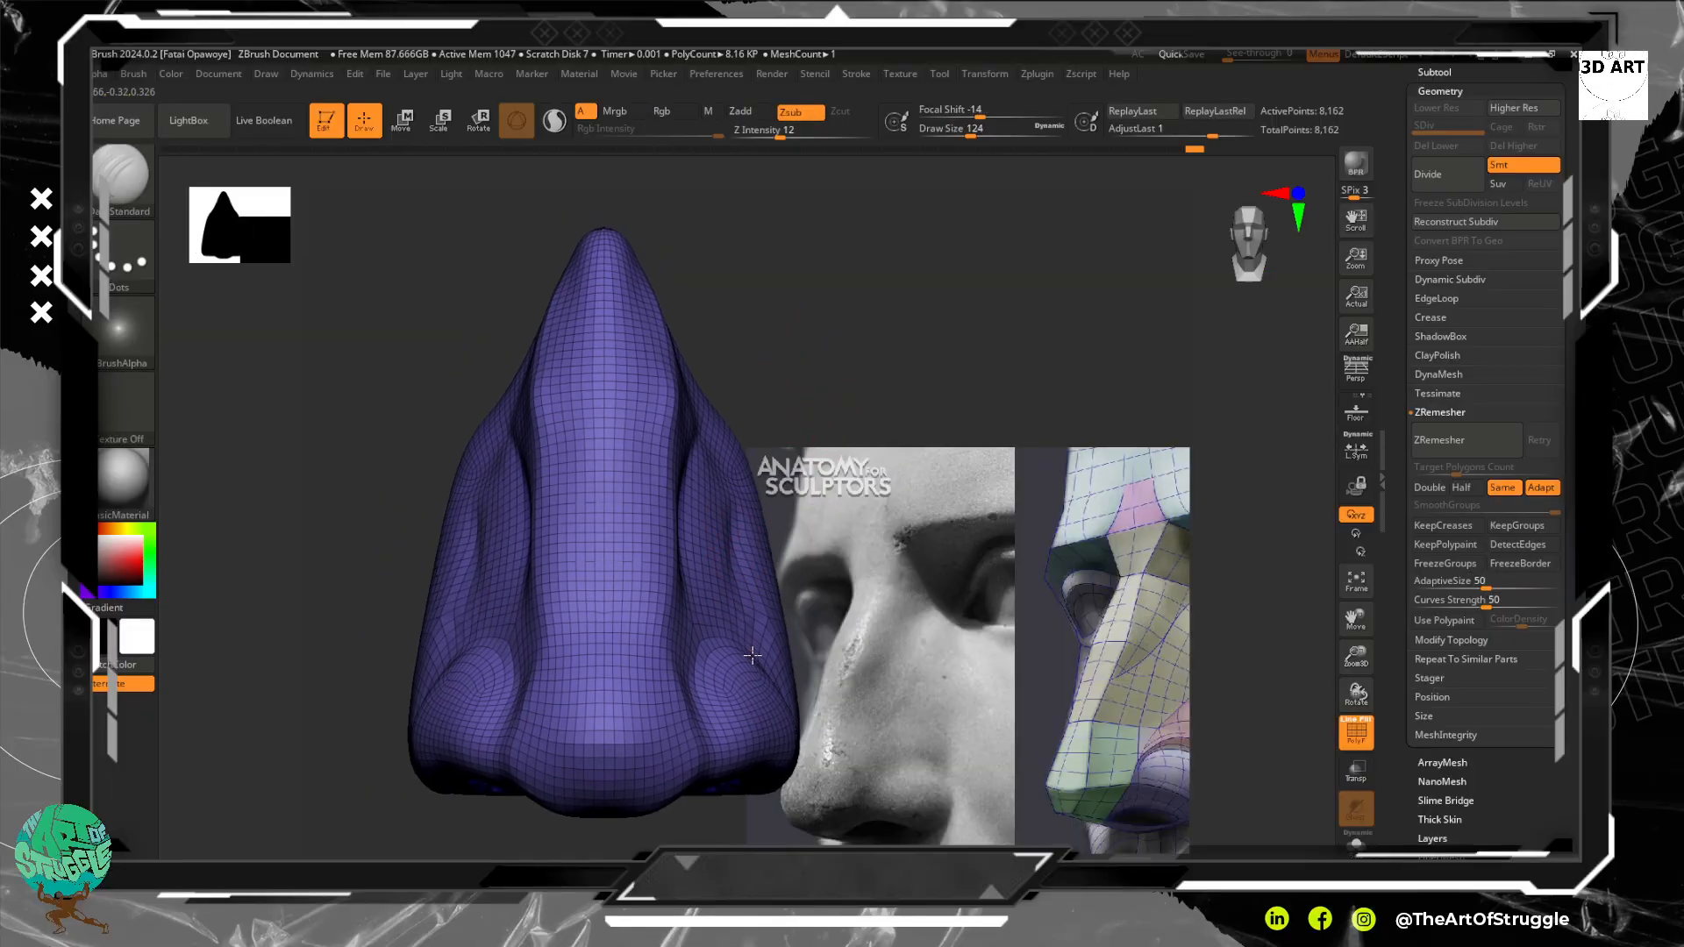
alt+drag(845, 529, 839, 454)
mouse_move(753, 777)
mouse_down()
mouse_move(719, 780)
mouse_move(706, 443)
mouse_up()
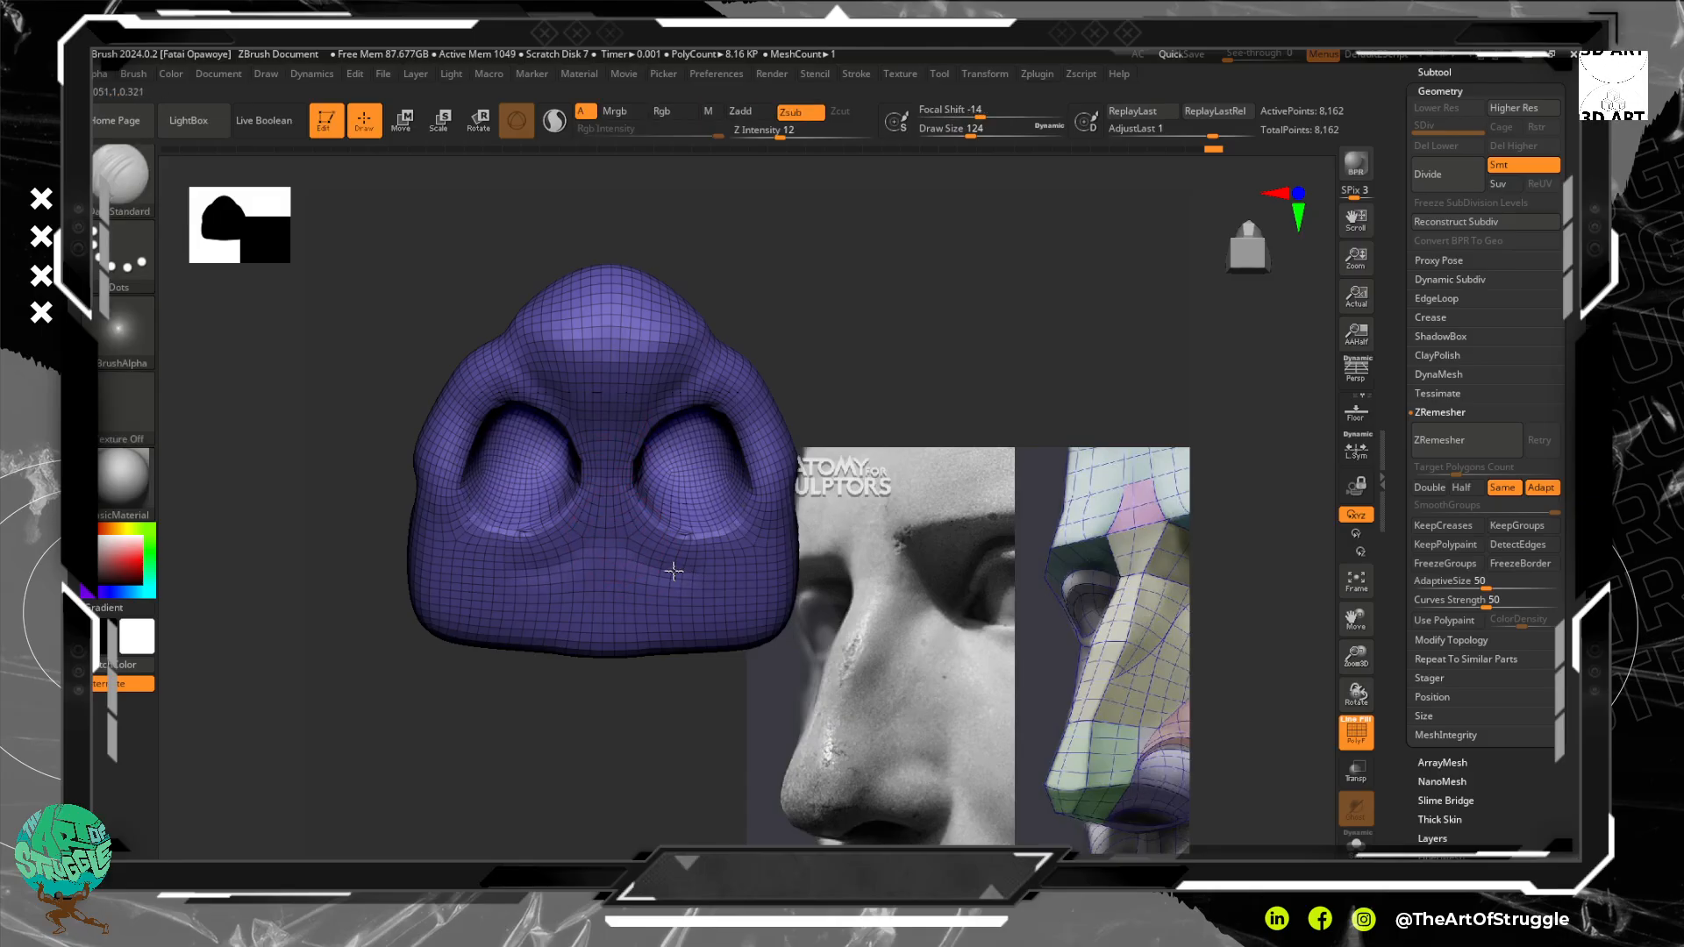
mouse_move(673, 571)
mouse_down()
mouse_move(740, 564)
mouse_move(697, 585)
mouse_up()
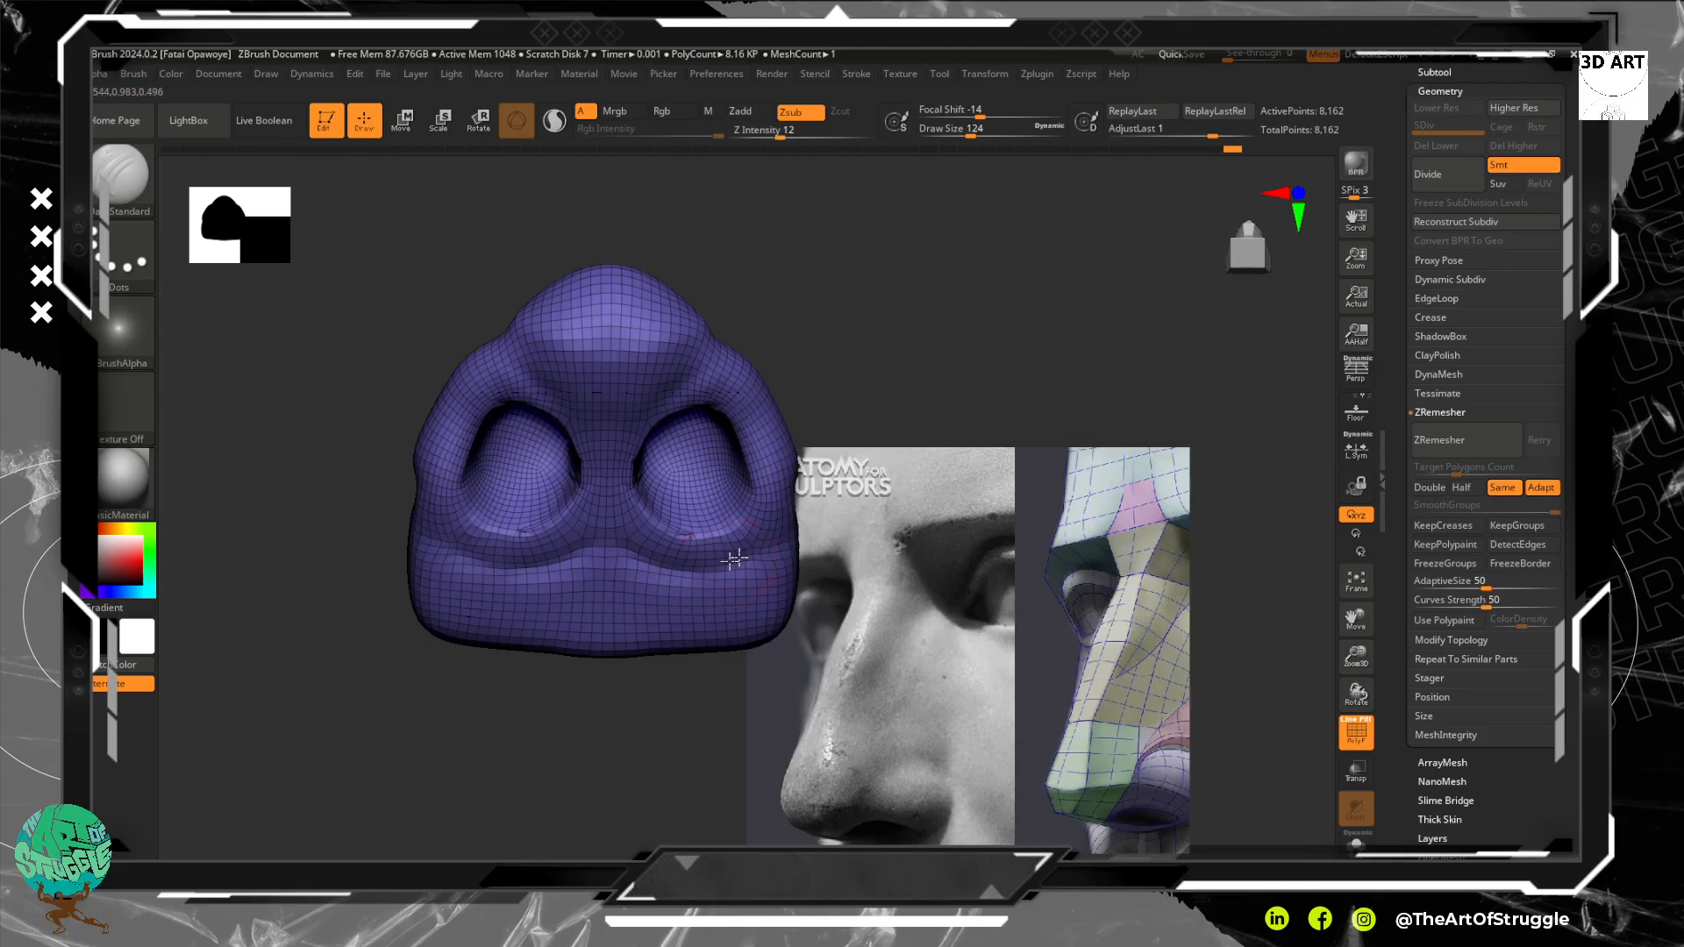
drag(929, 360, 766, 550)
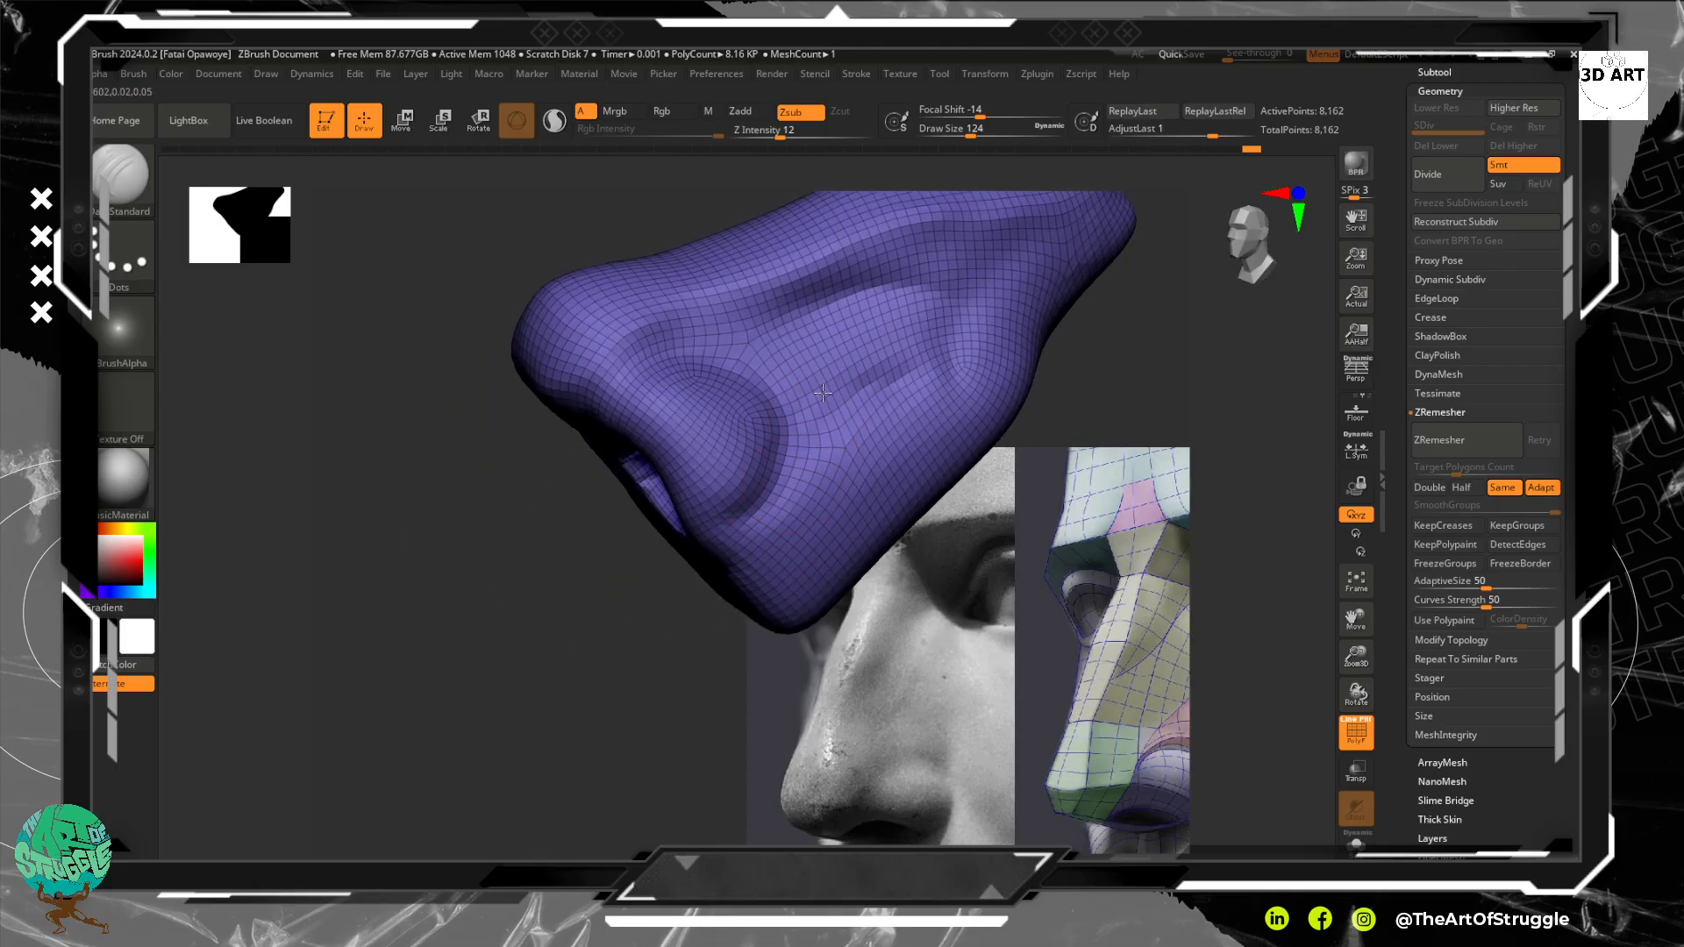
Carve a crease into the side of the nose behind the nostril wing and hide the wireframe
right_drag(822, 397, 834, 515)
right_drag(720, 708, 764, 467)
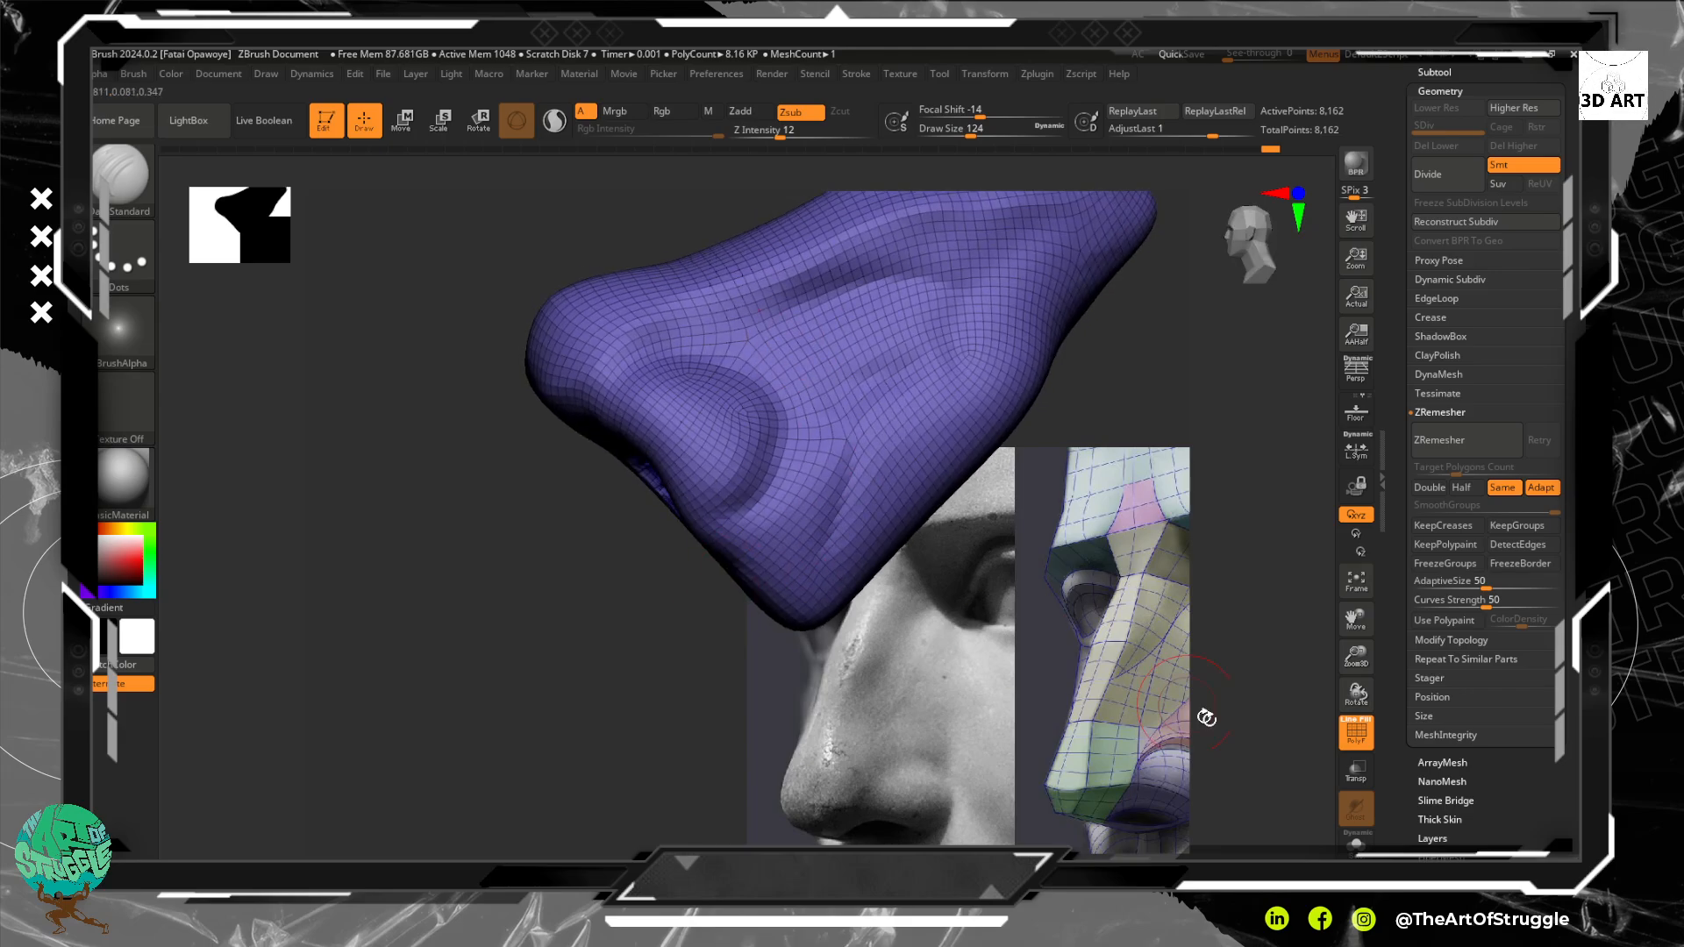
click(1356, 732)
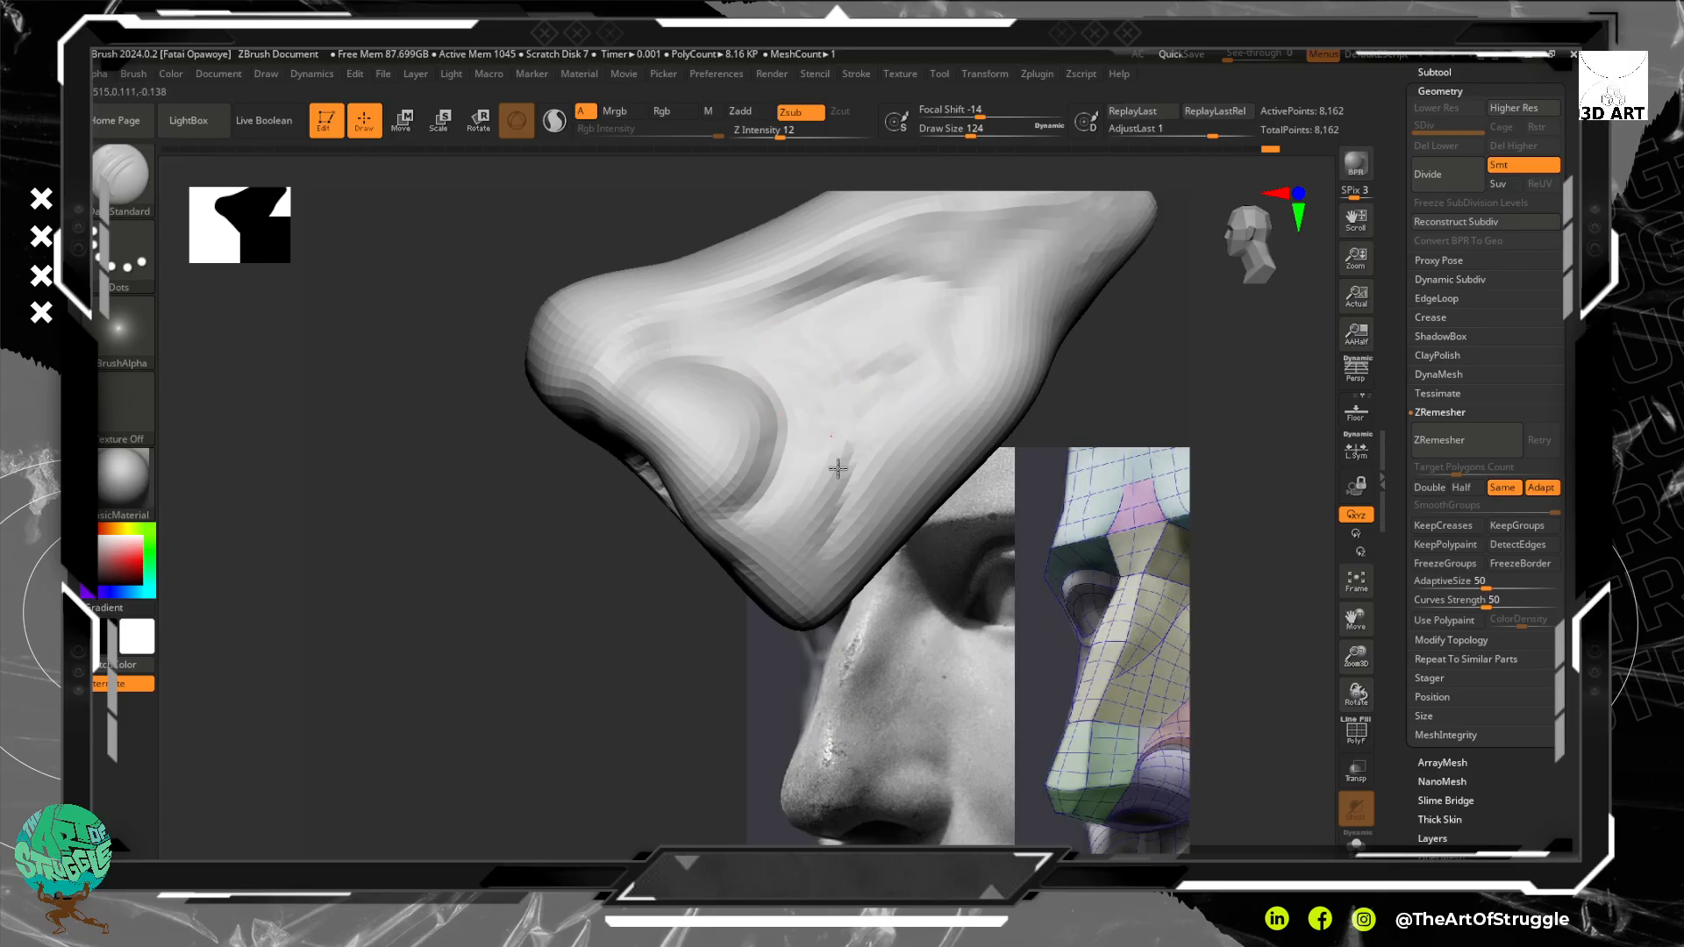
shift+right_drag(763, 699, 733, 725)
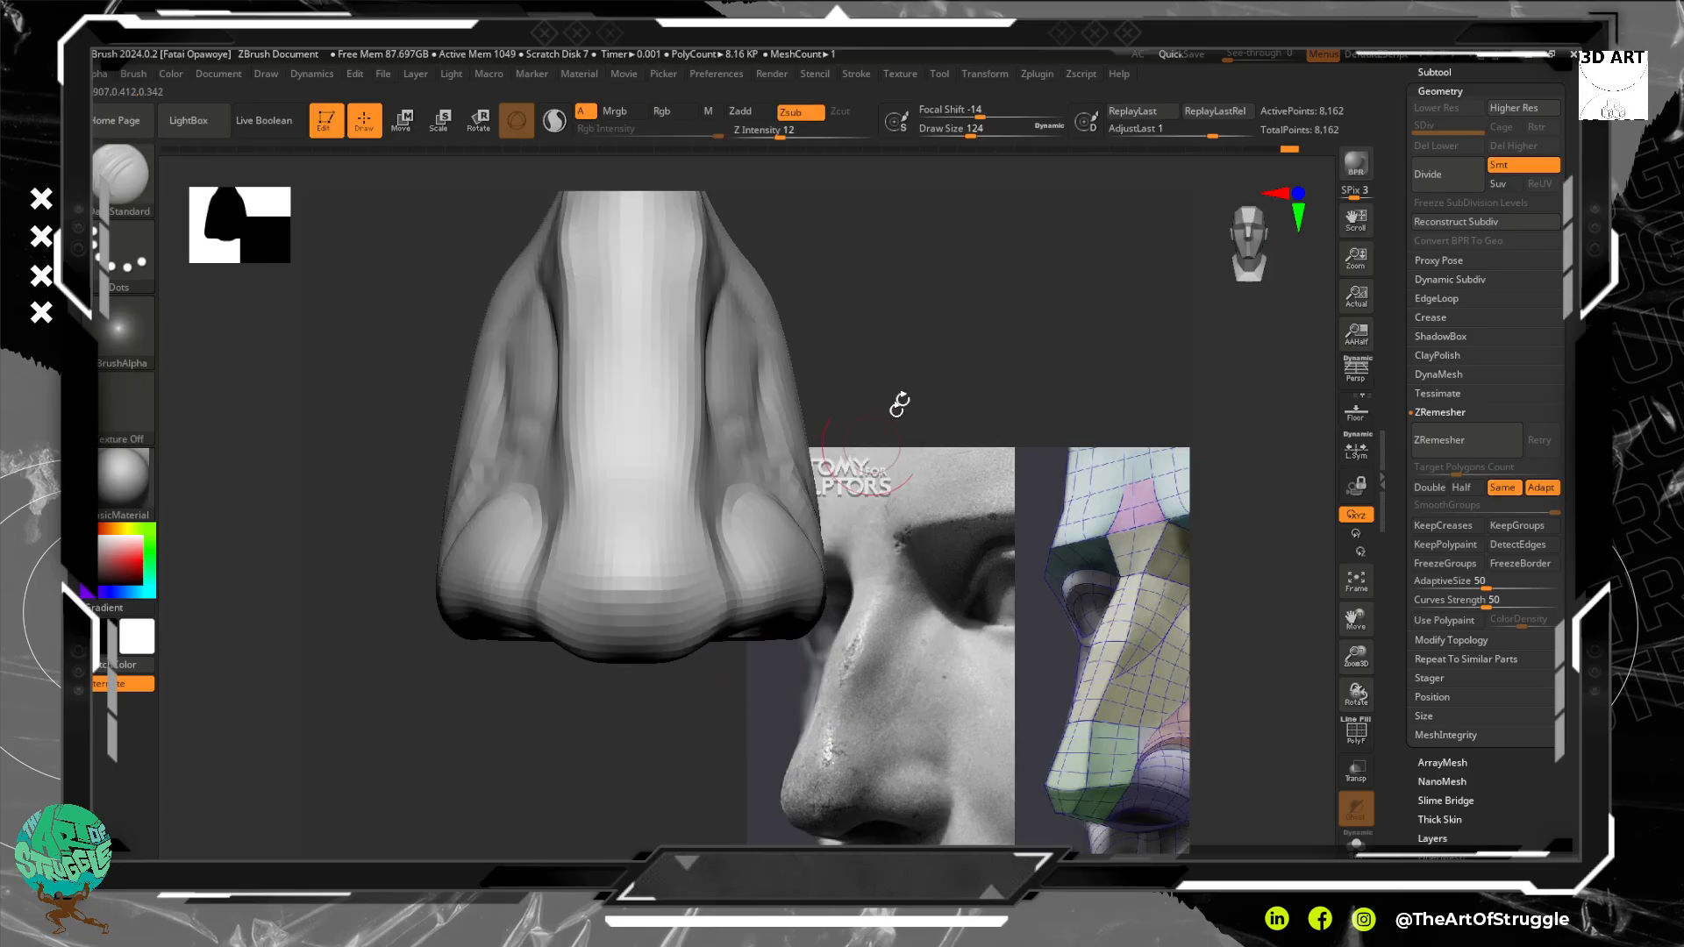
Try DamStandard strokes on the bridge and undo the last one
right_drag(951, 417, 900, 385)
drag(917, 334, 903, 445)
mouse_move(632, 555)
mouse_down()
mouse_move(649, 528)
mouse_move(616, 583)
mouse_up()
mouse_move(630, 487)
mouse_down()
mouse_move(605, 400)
mouse_move(575, 384)
mouse_move(582, 360)
mouse_up()
key(ctrl+z)
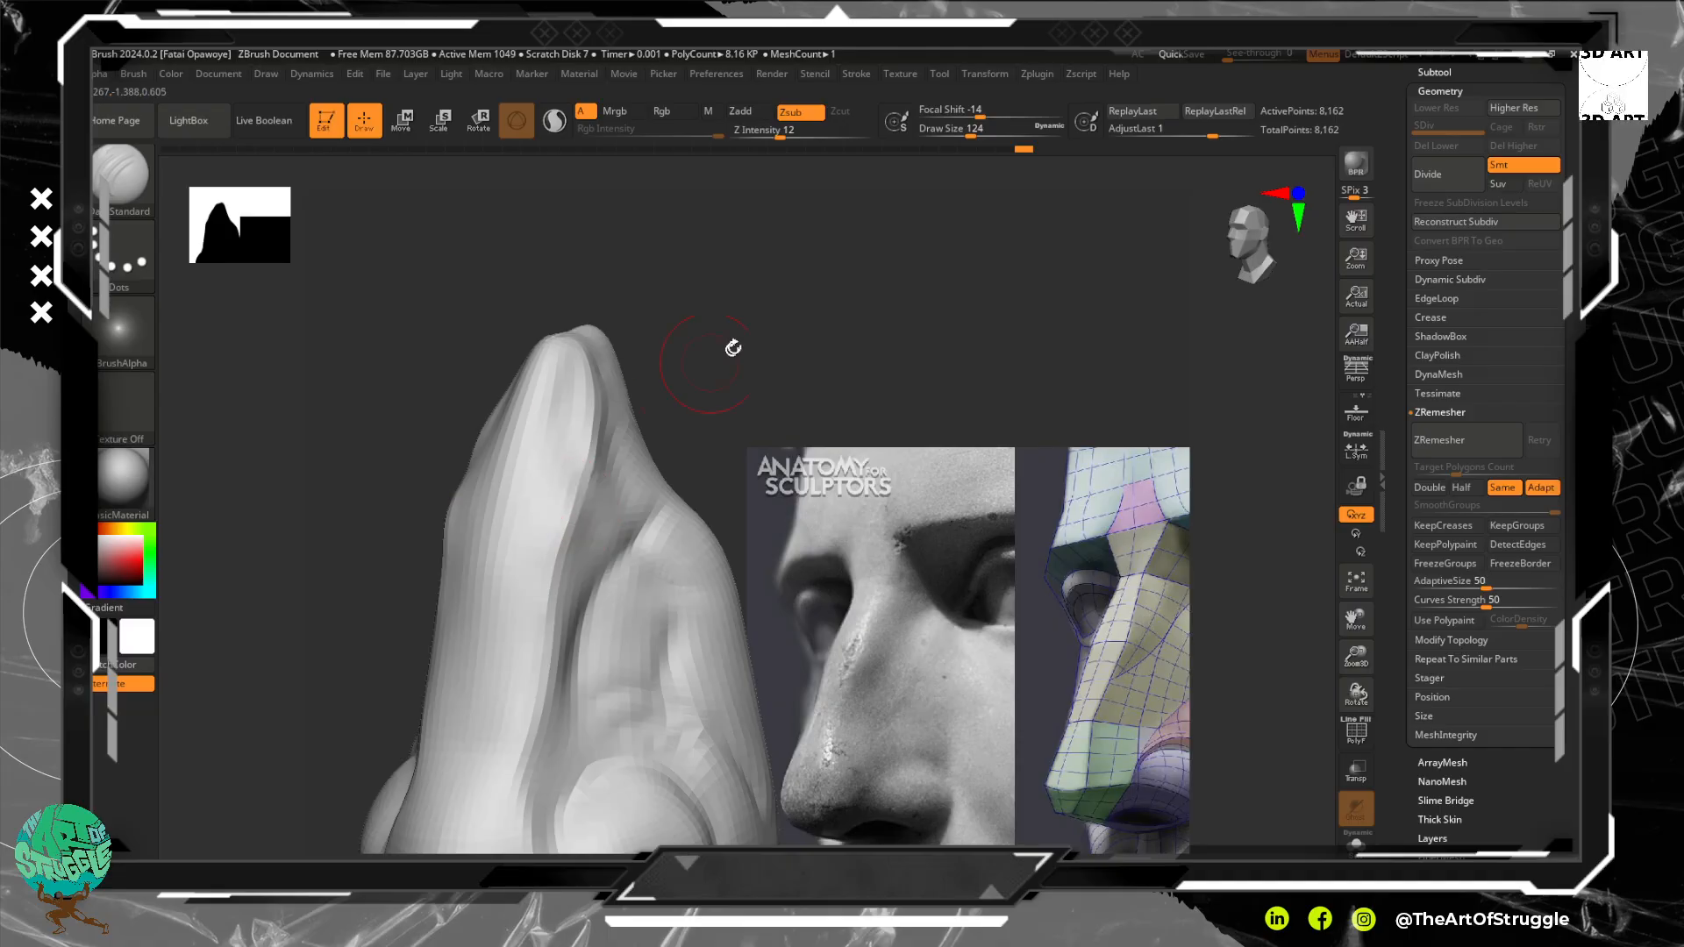
Smooth the upper end of the bridge across its front and sides
mouse_move(734, 350)
mouse_down()
mouse_move(797, 301)
mouse_move(614, 454)
mouse_up()
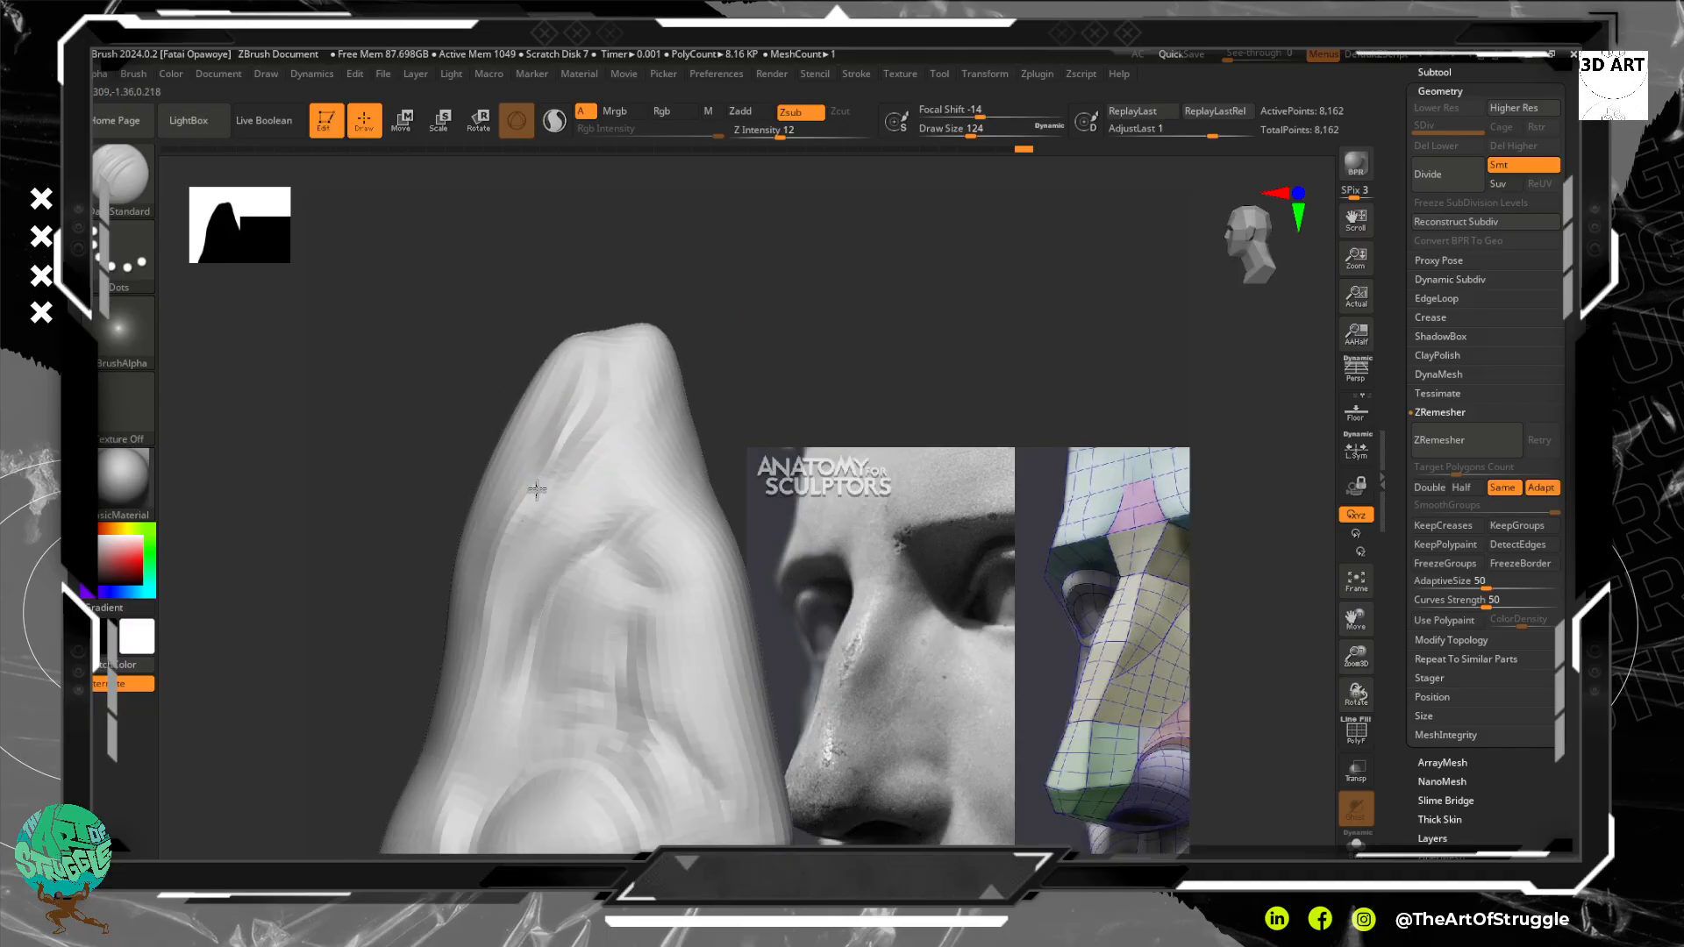
drag(697, 346, 833, 304)
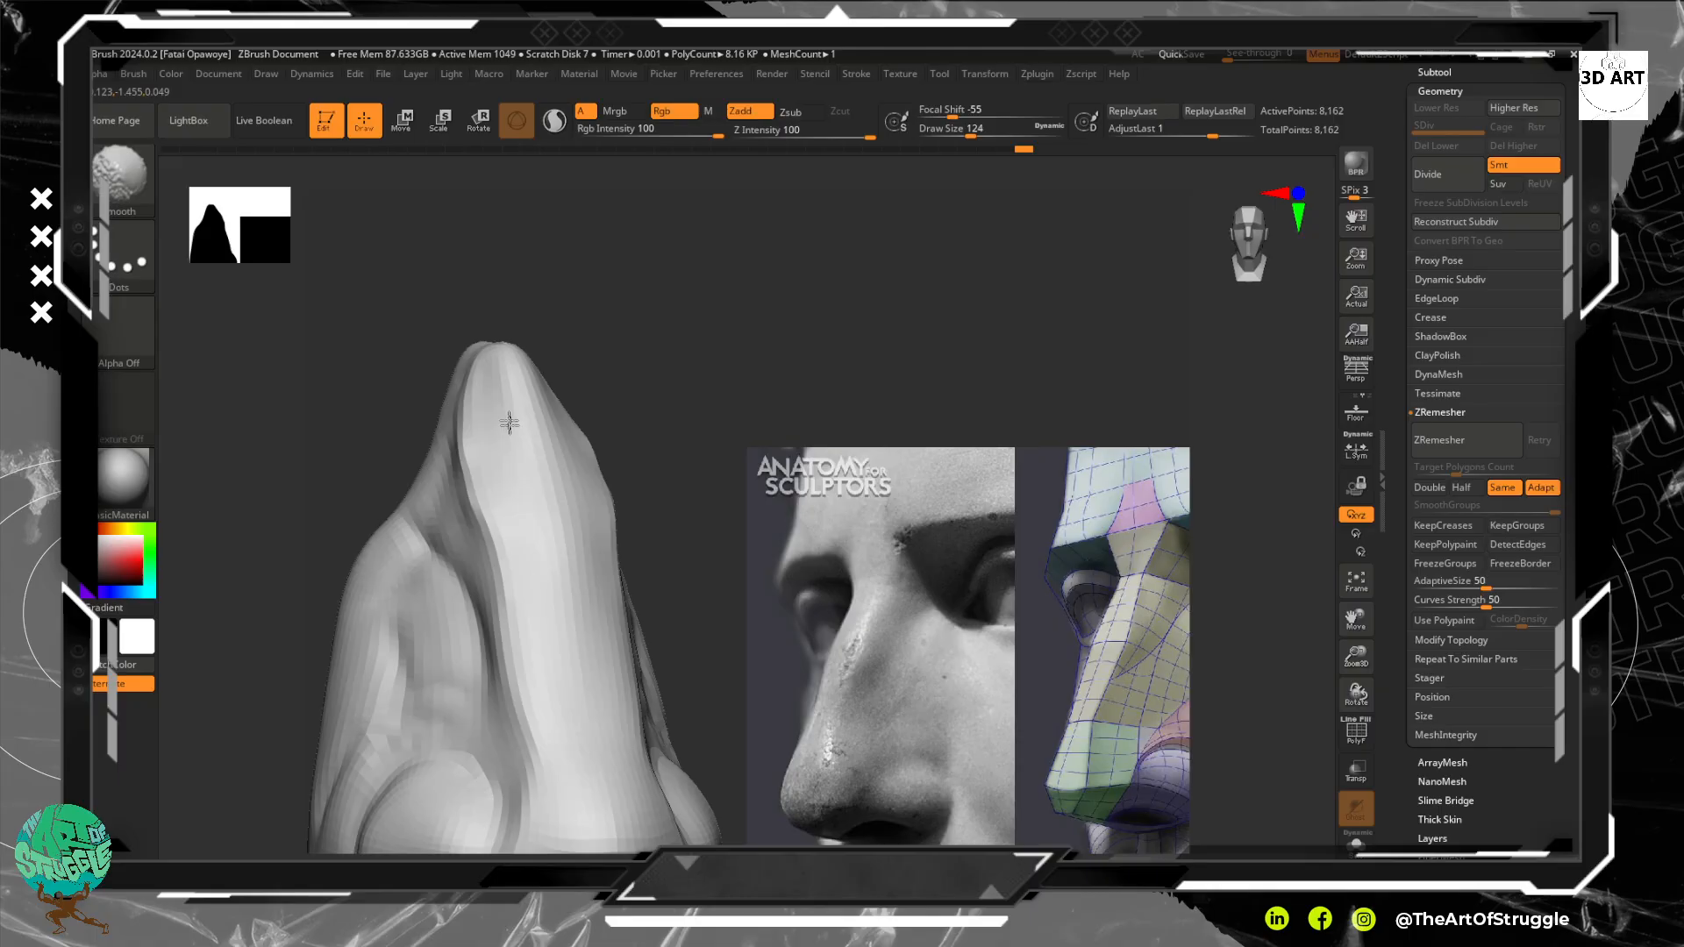
mouse_move(535, 373)
mouse_down()
mouse_move(700, 335)
mouse_move(657, 330)
mouse_move(562, 377)
mouse_up()
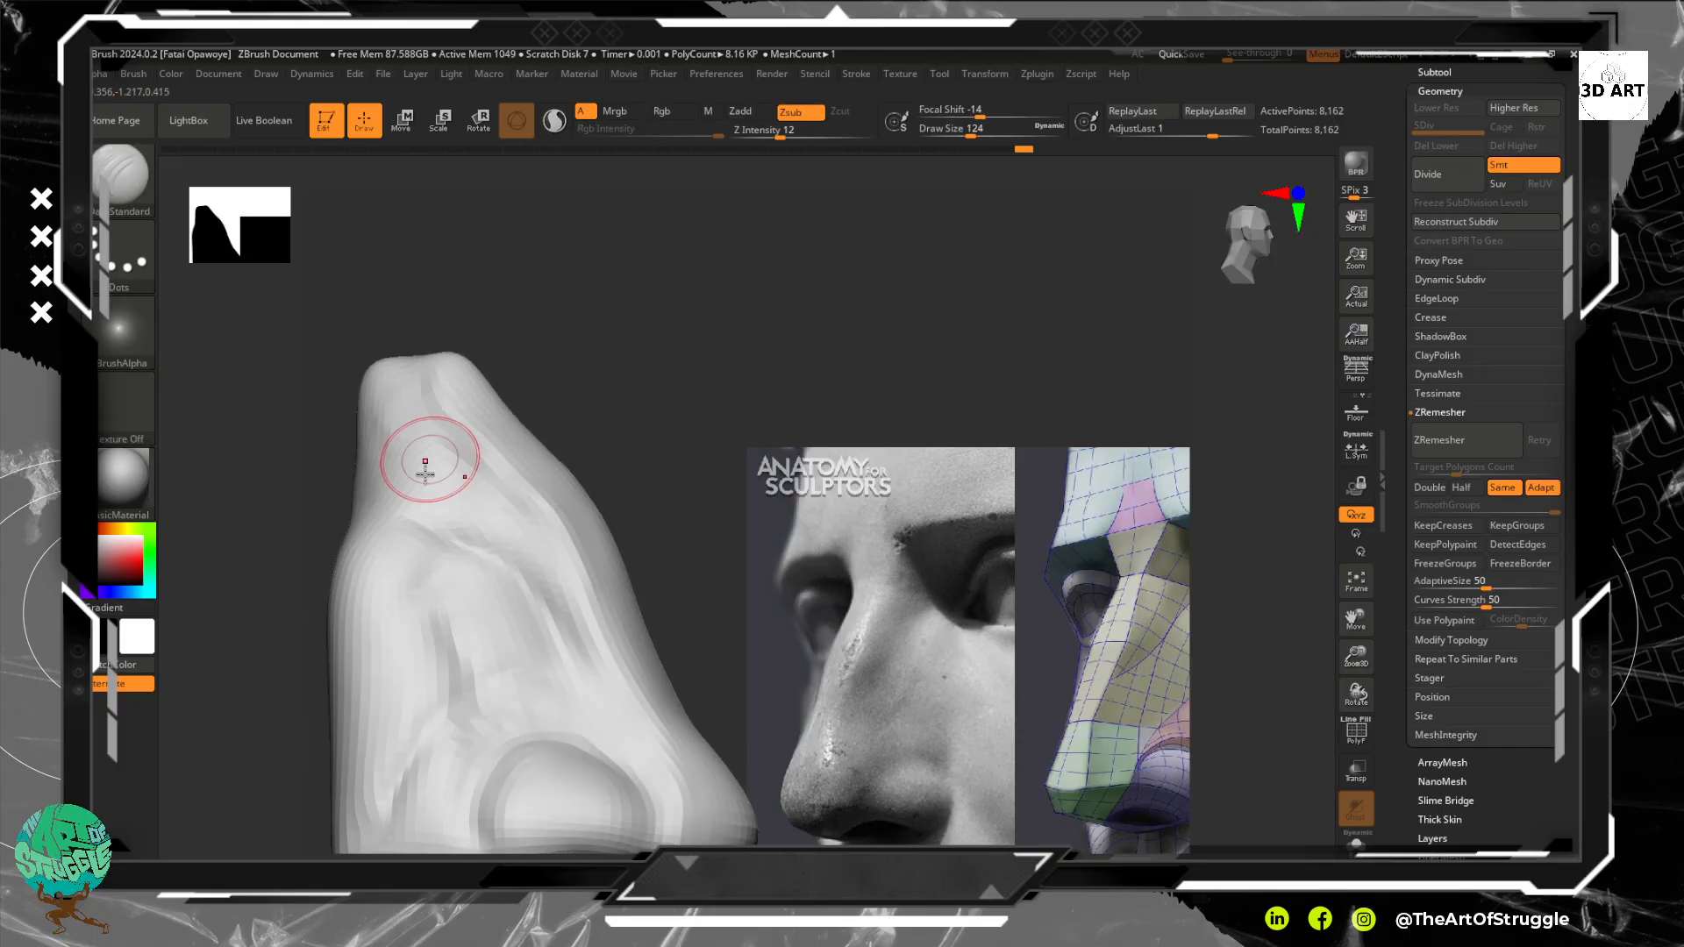
drag(465, 294, 403, 380)
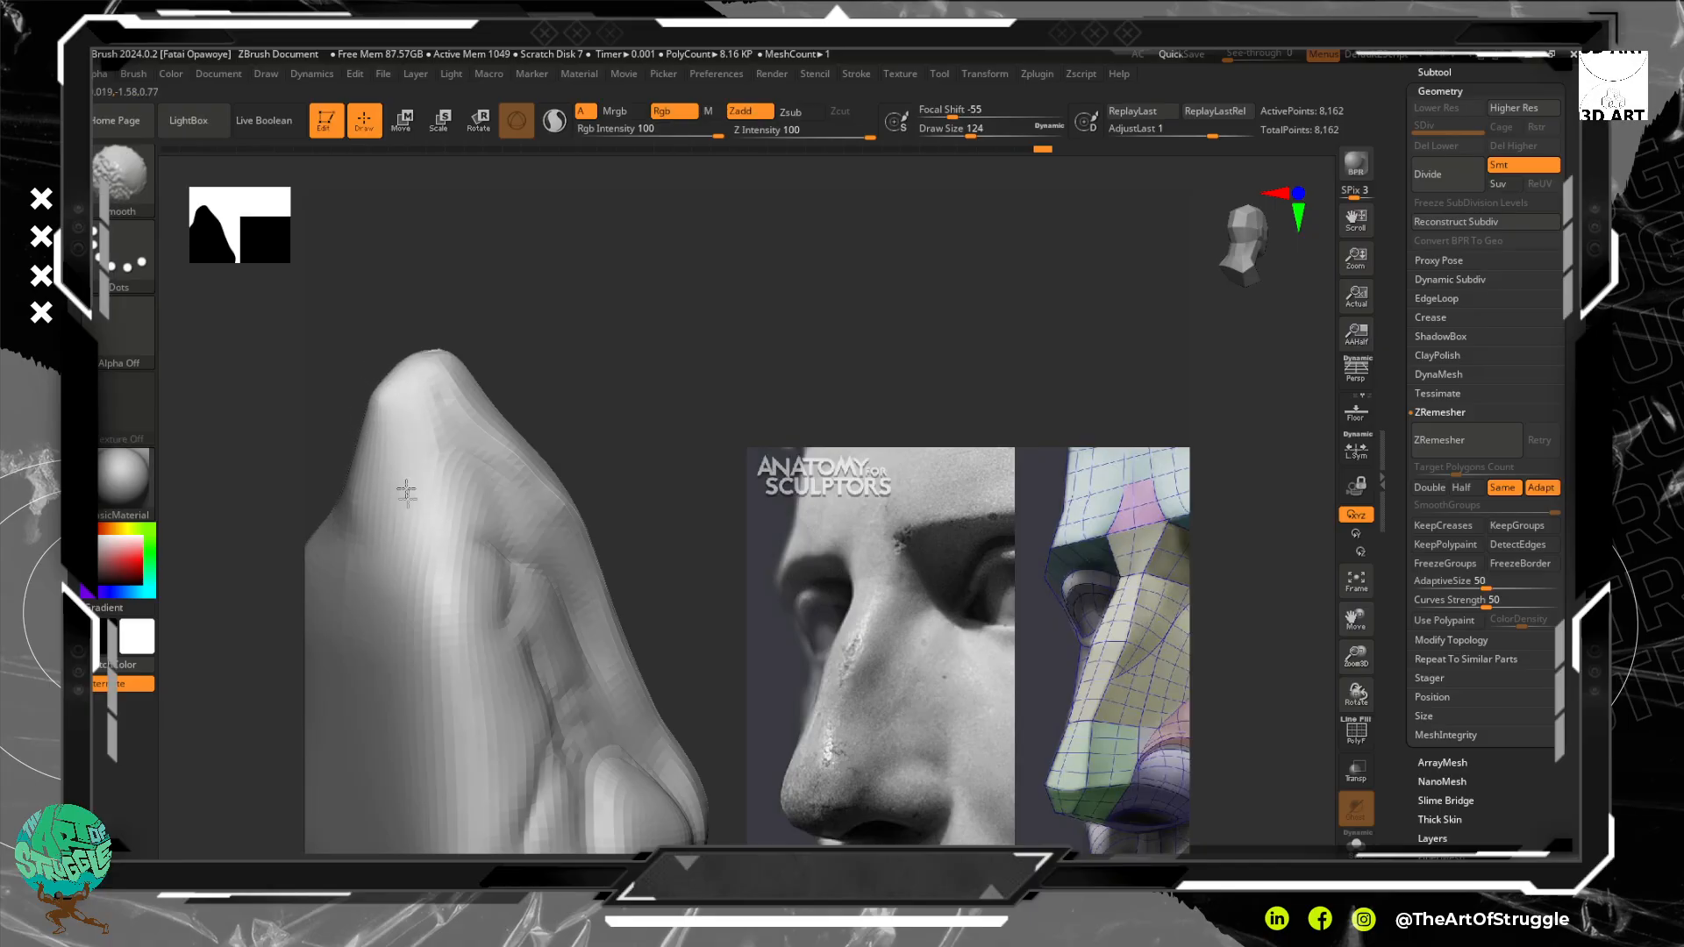
shift+drag(406, 491, 411, 536)
mouse_move(683, 320)
mouse_down()
mouse_move(692, 282)
mouse_move(570, 345)
mouse_move(736, 320)
mouse_move(789, 334)
mouse_up()
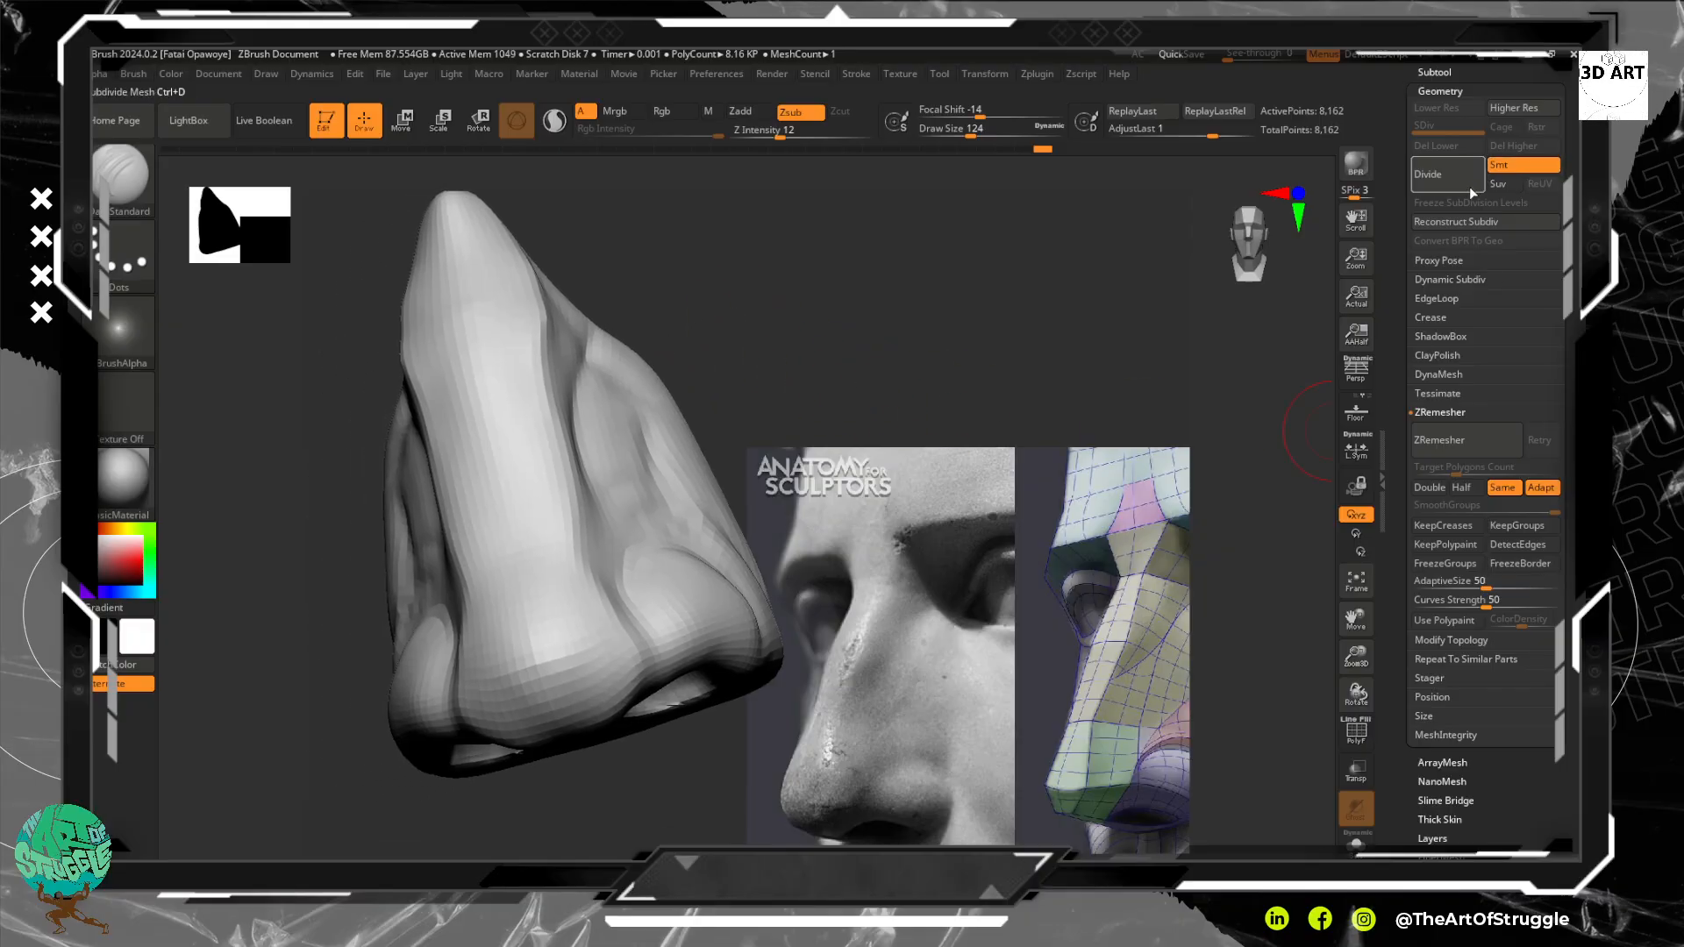
Divide the nose to subdivision level 2, compare it with level 1, and return to level 2
click(1448, 175)
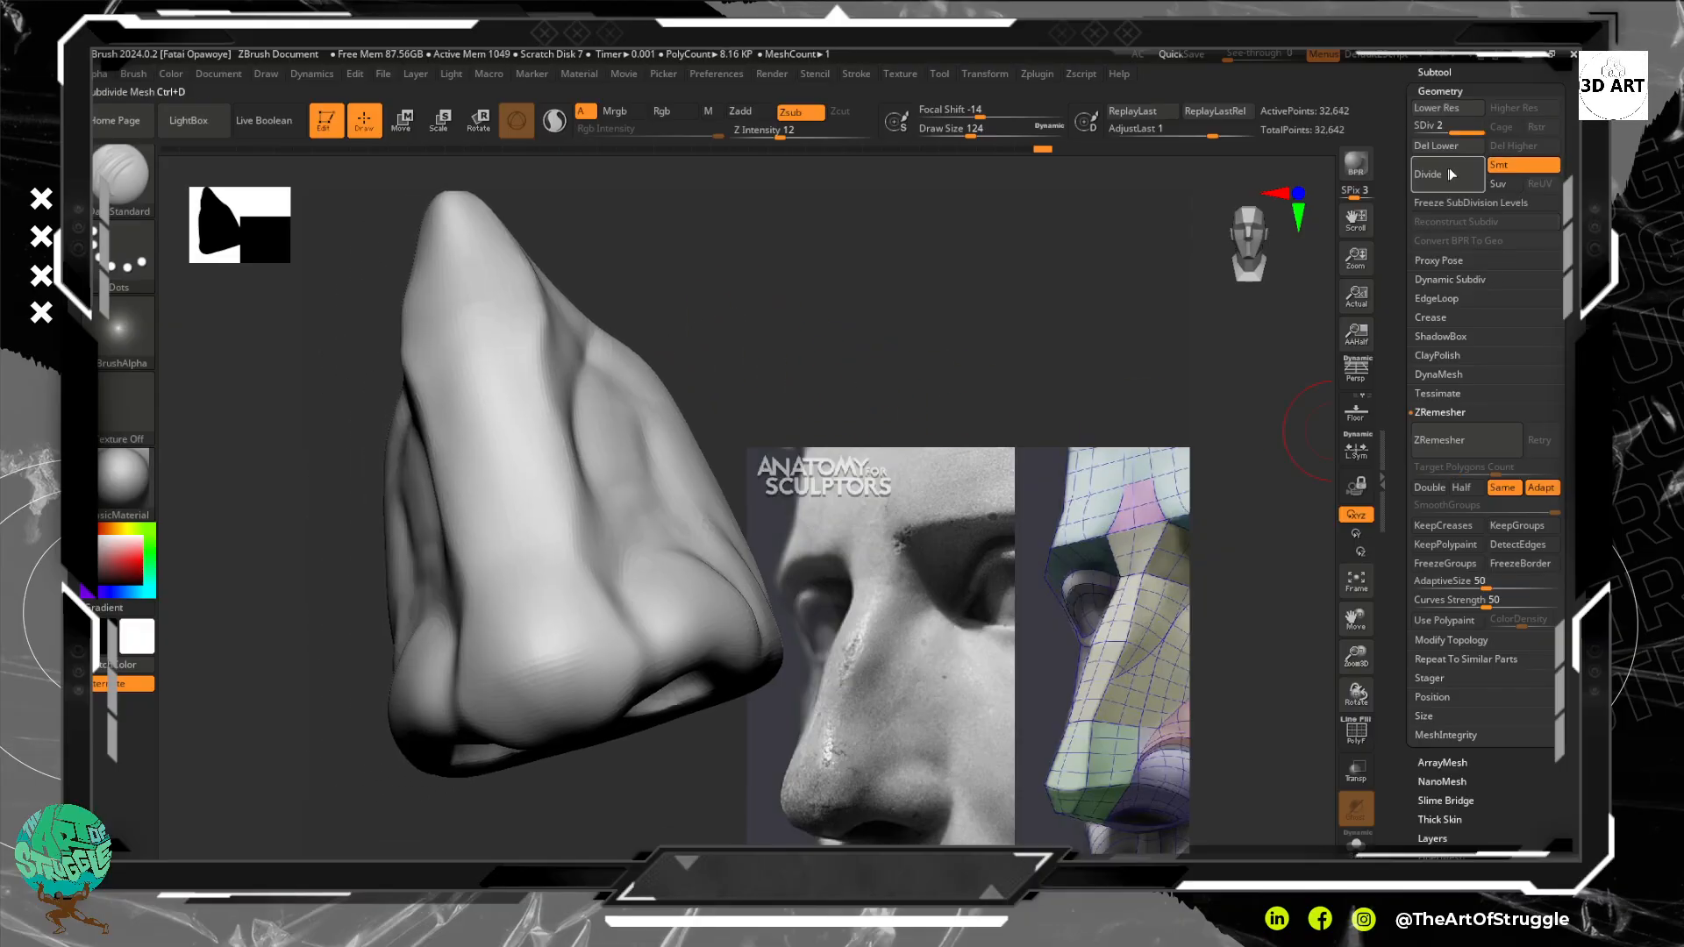
drag(856, 383, 828, 282)
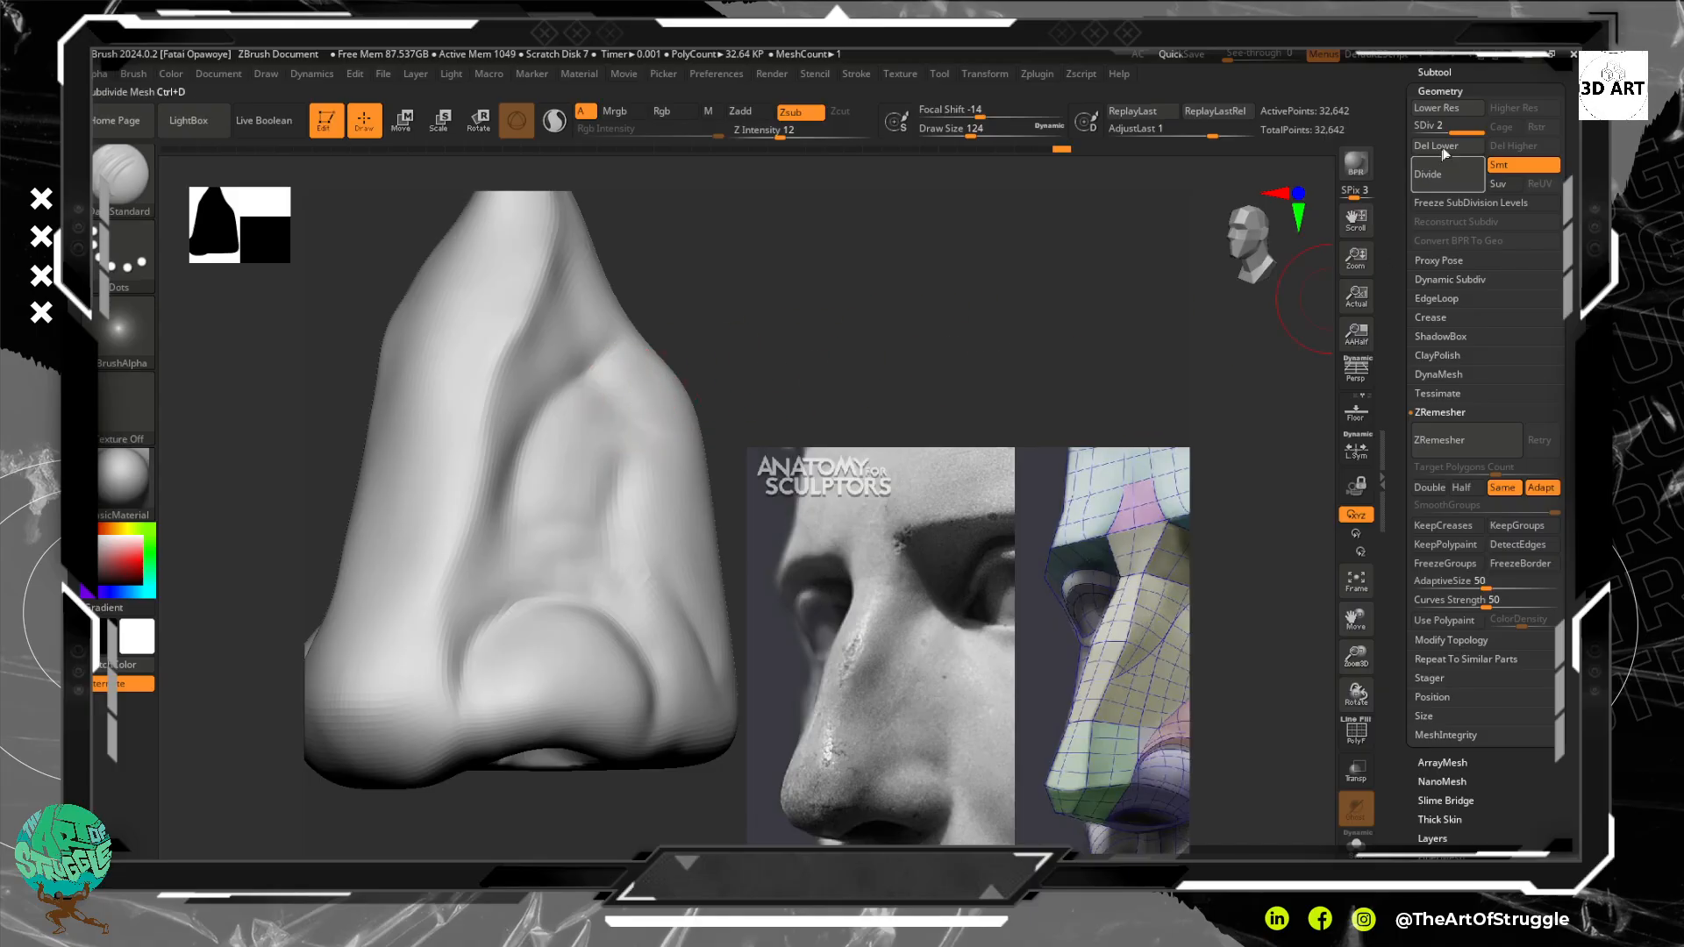
drag(1453, 129, 1414, 129)
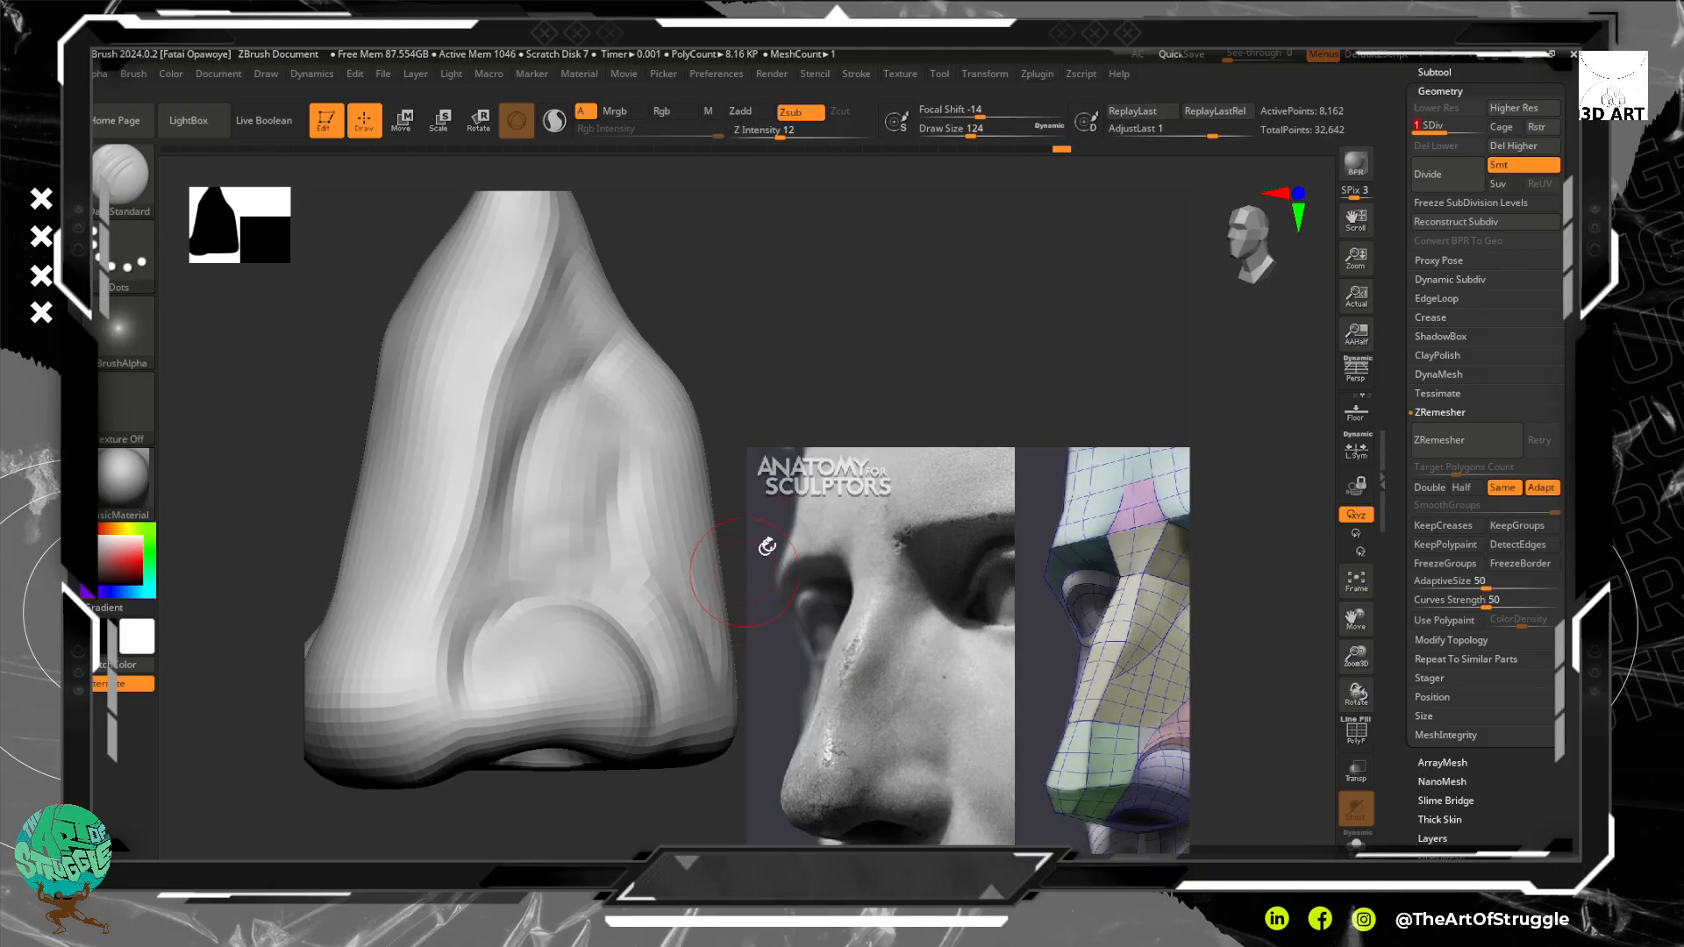
key(ctrl+d)
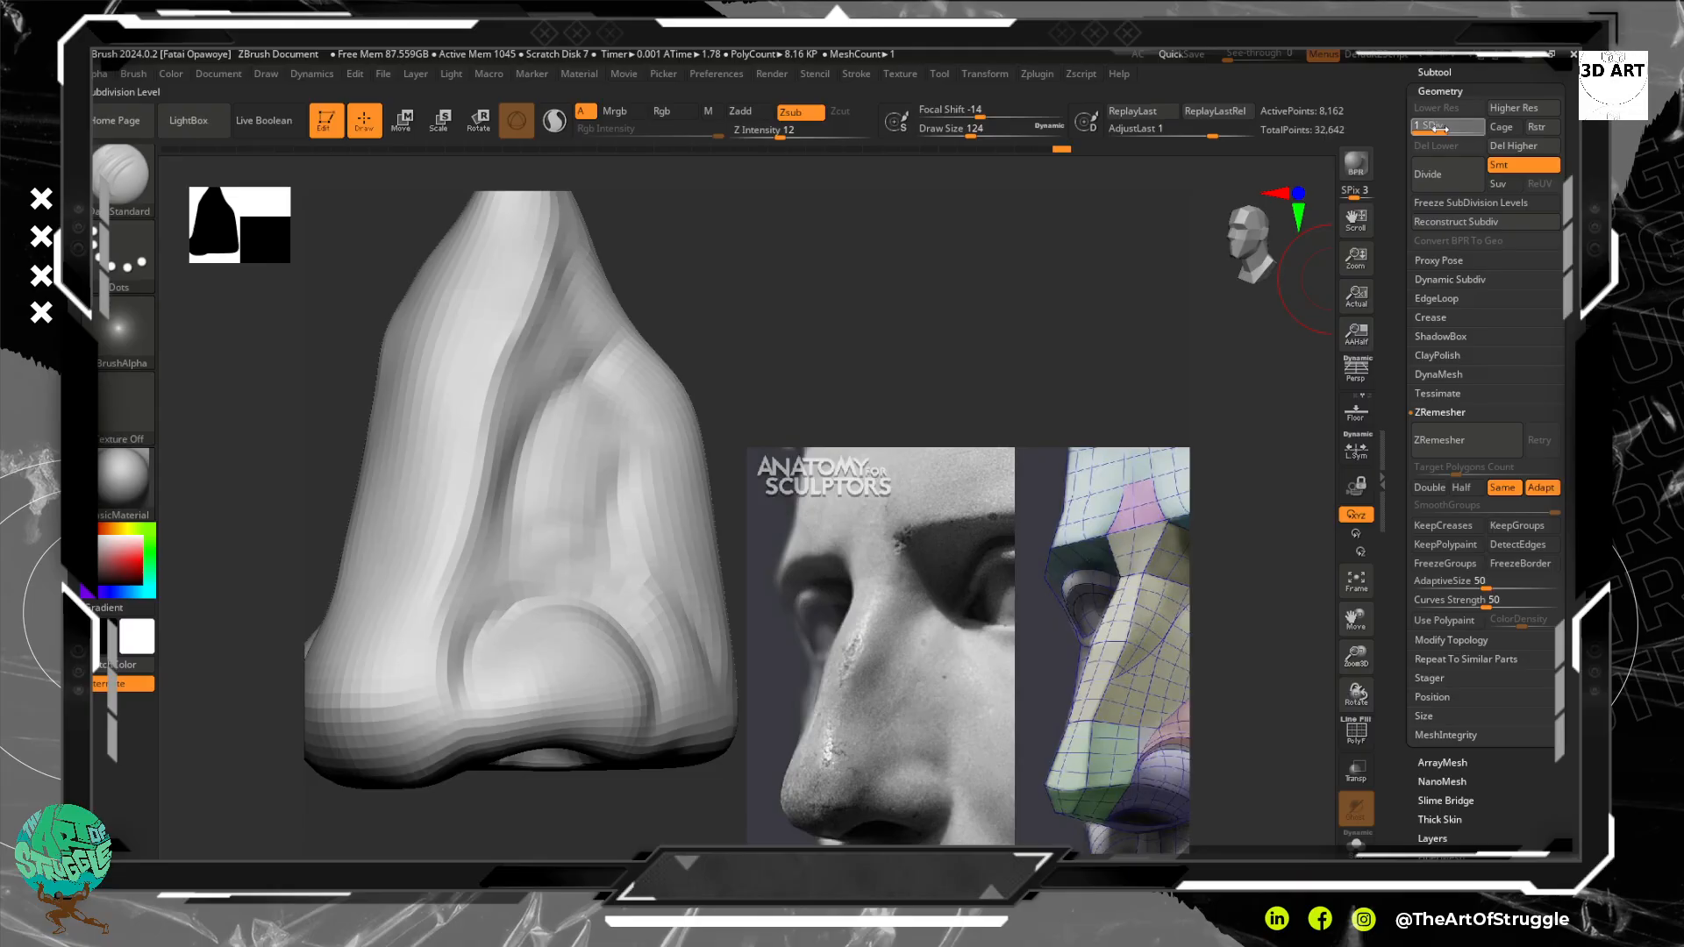
drag(1438, 129, 1483, 129)
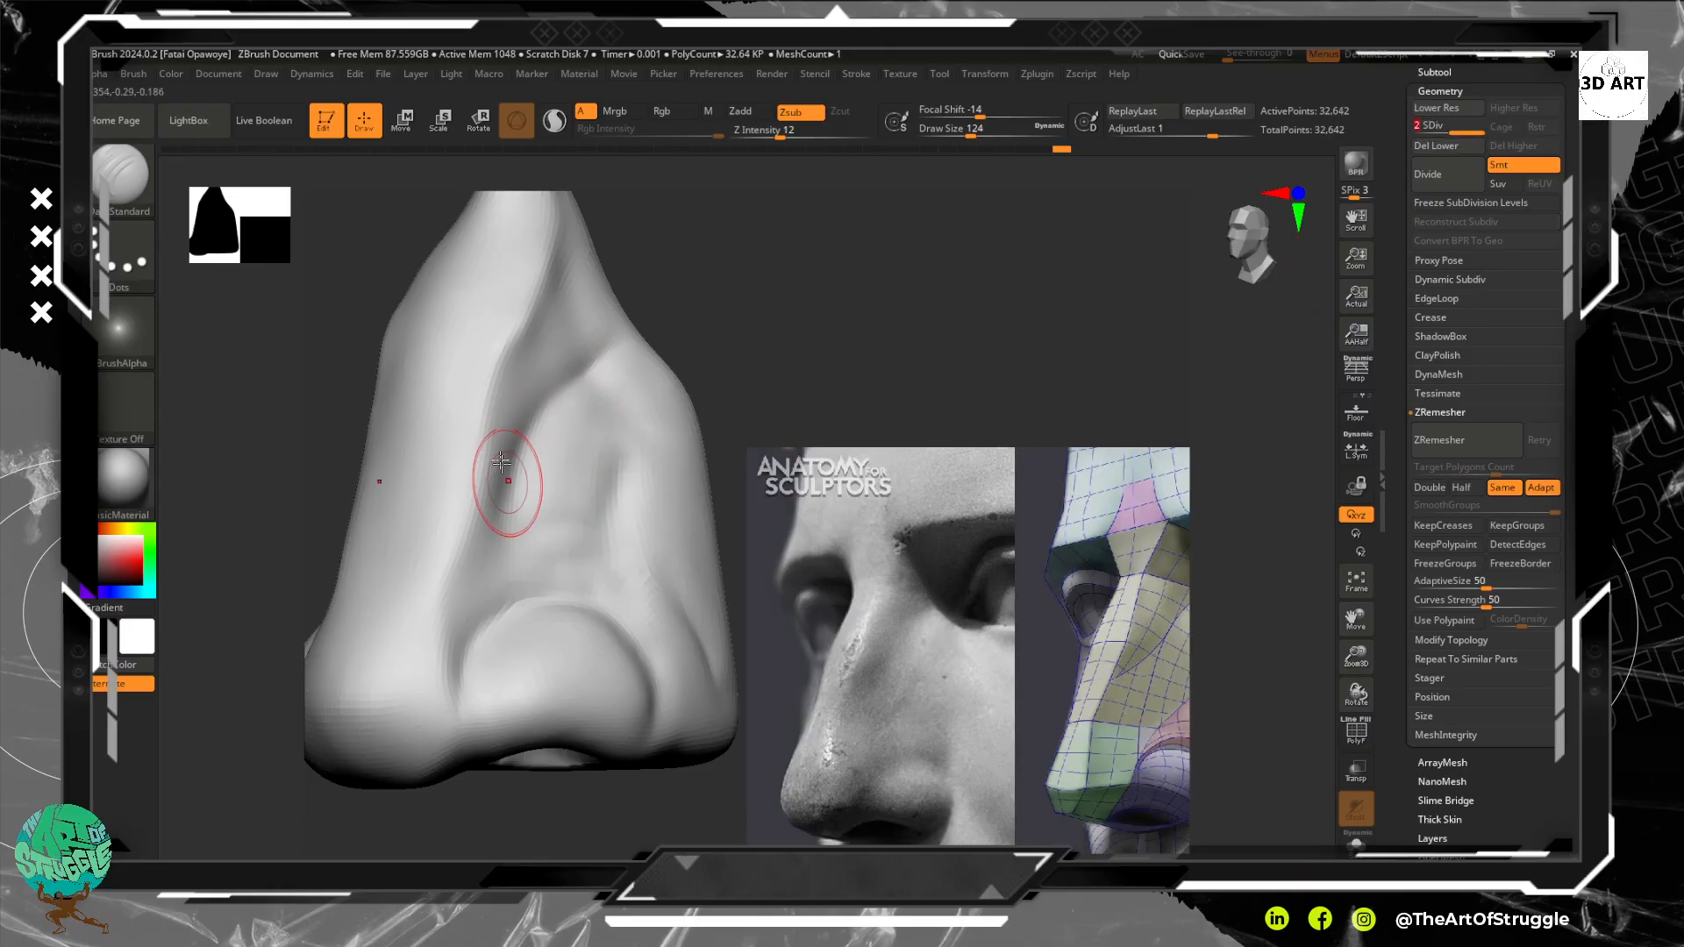
Recut the crease along the side of the bridge with DamStandard and smooth its lower part toward the tip
mouse_move(742, 317)
mouse_down()
mouse_move(614, 421)
mouse_move(635, 395)
mouse_up()
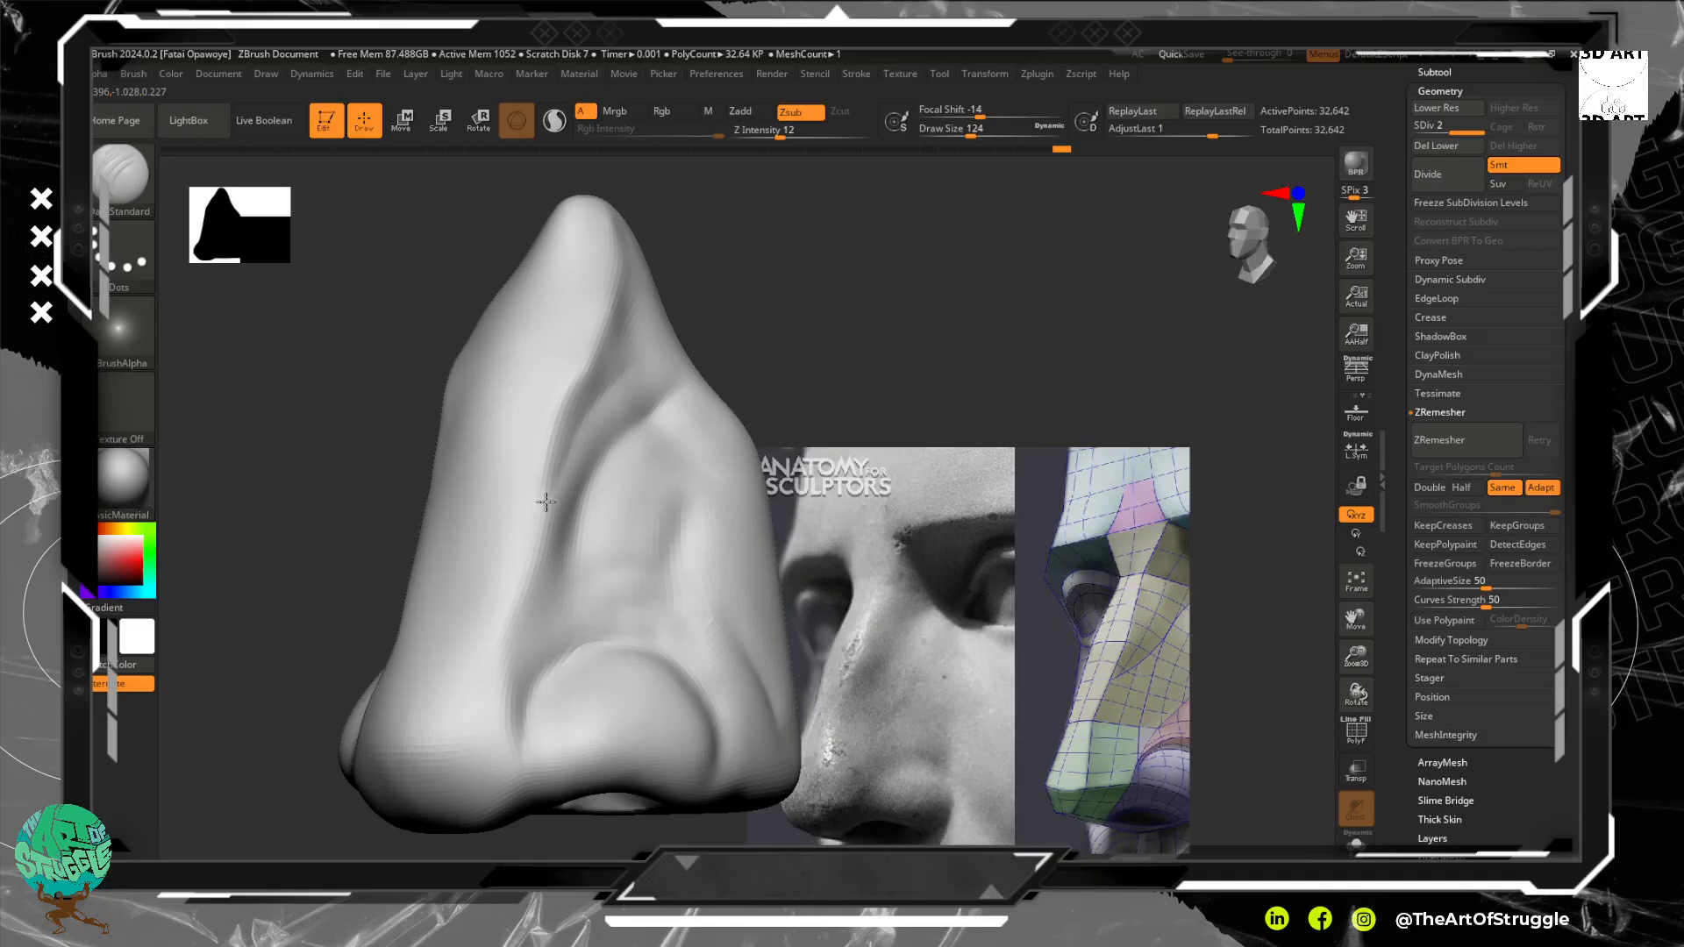
drag(561, 464, 597, 412)
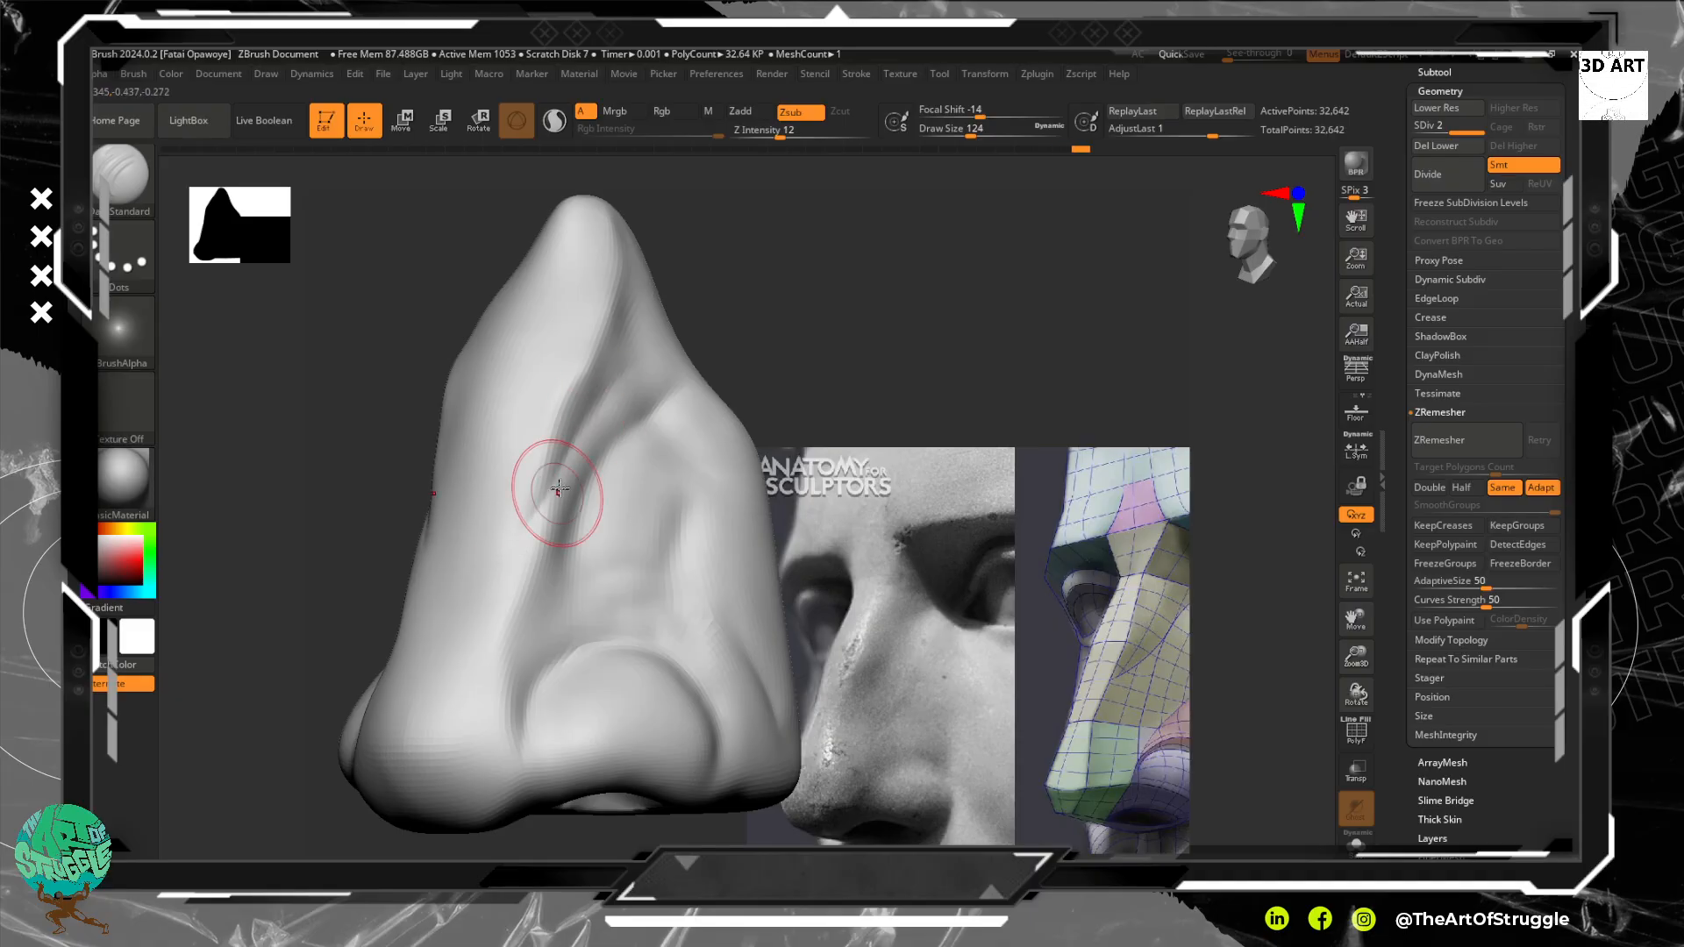
mouse_move(523, 552)
mouse_down()
mouse_move(560, 497)
mouse_move(535, 541)
mouse_up()
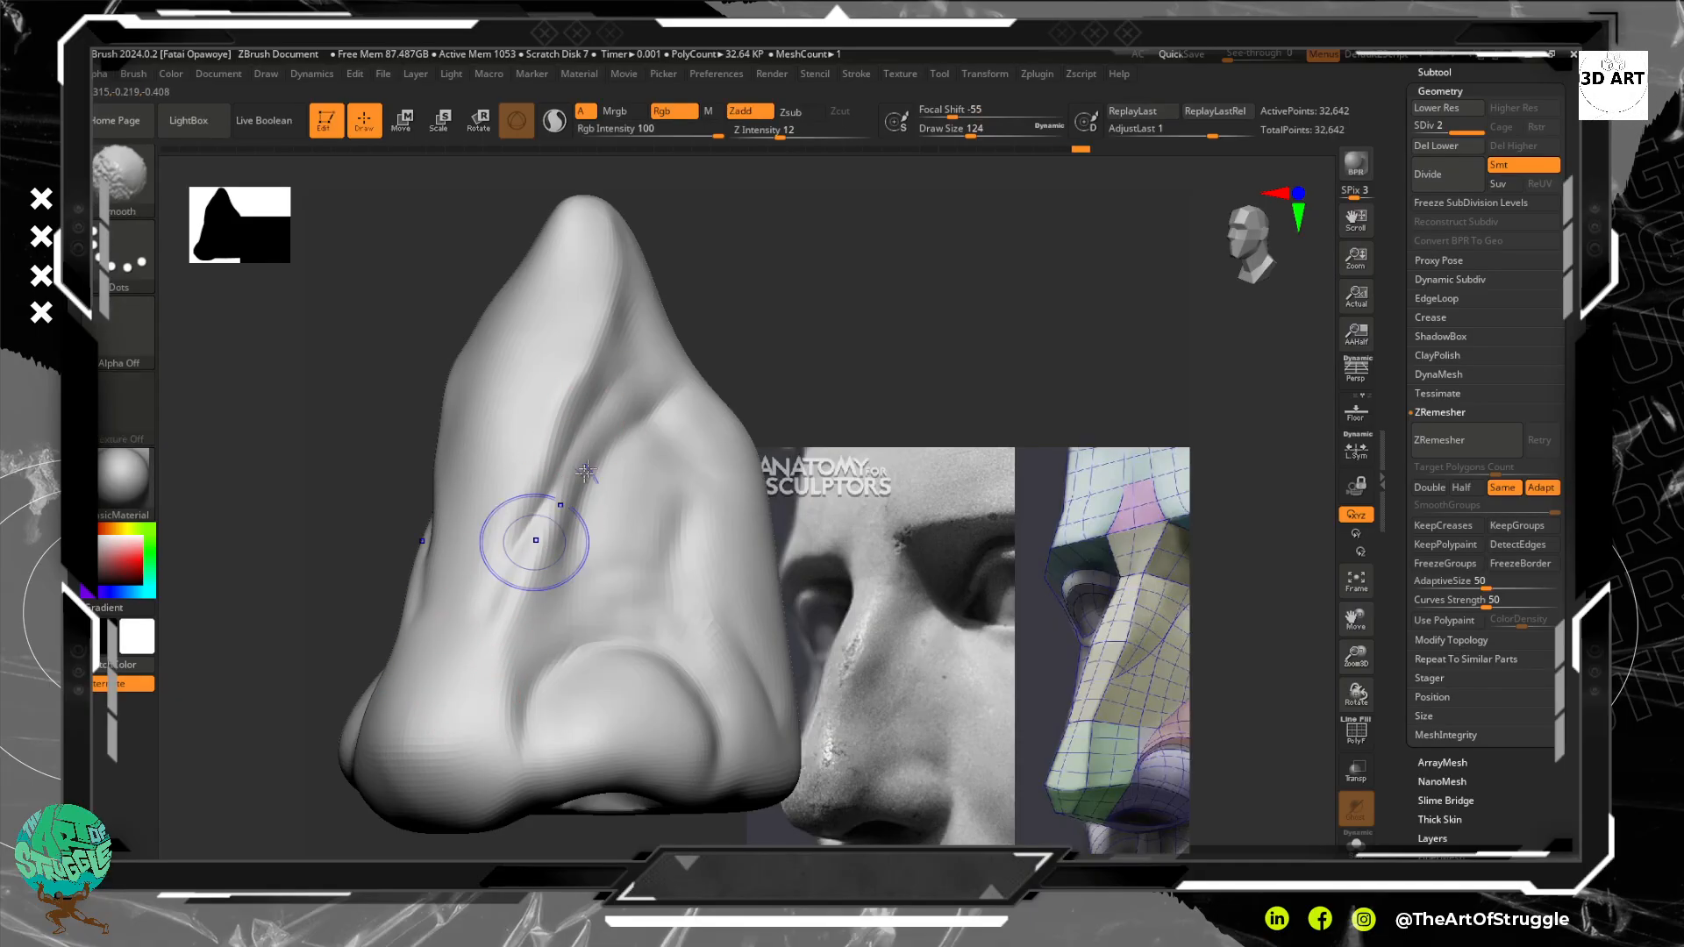
mouse_move(586, 472)
shift+mouse_down()
mouse_move(496, 593)
mouse_move(492, 676)
shift+mouse_up()
Smooth the lower bridge where it runs into the nose tip
mouse_move(790, 324)
mouse_down()
mouse_move(886, 312)
mouse_move(771, 307)
mouse_move(784, 429)
mouse_up()
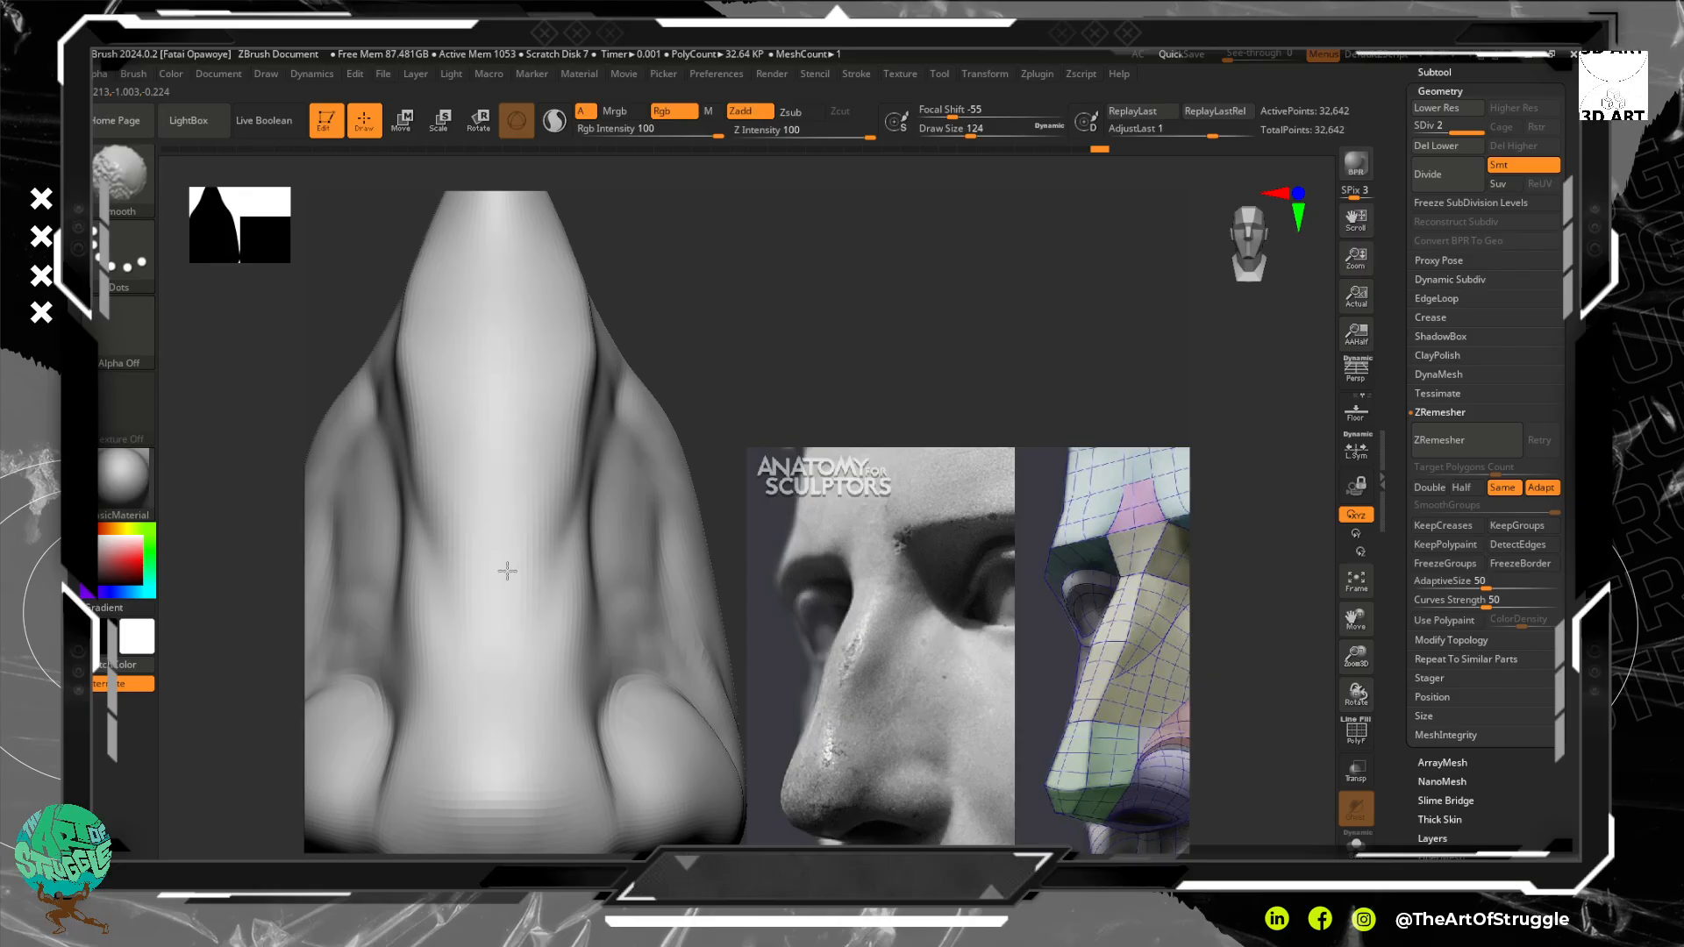
alt+drag(751, 361, 759, 271)
shift+drag(546, 575, 548, 681)
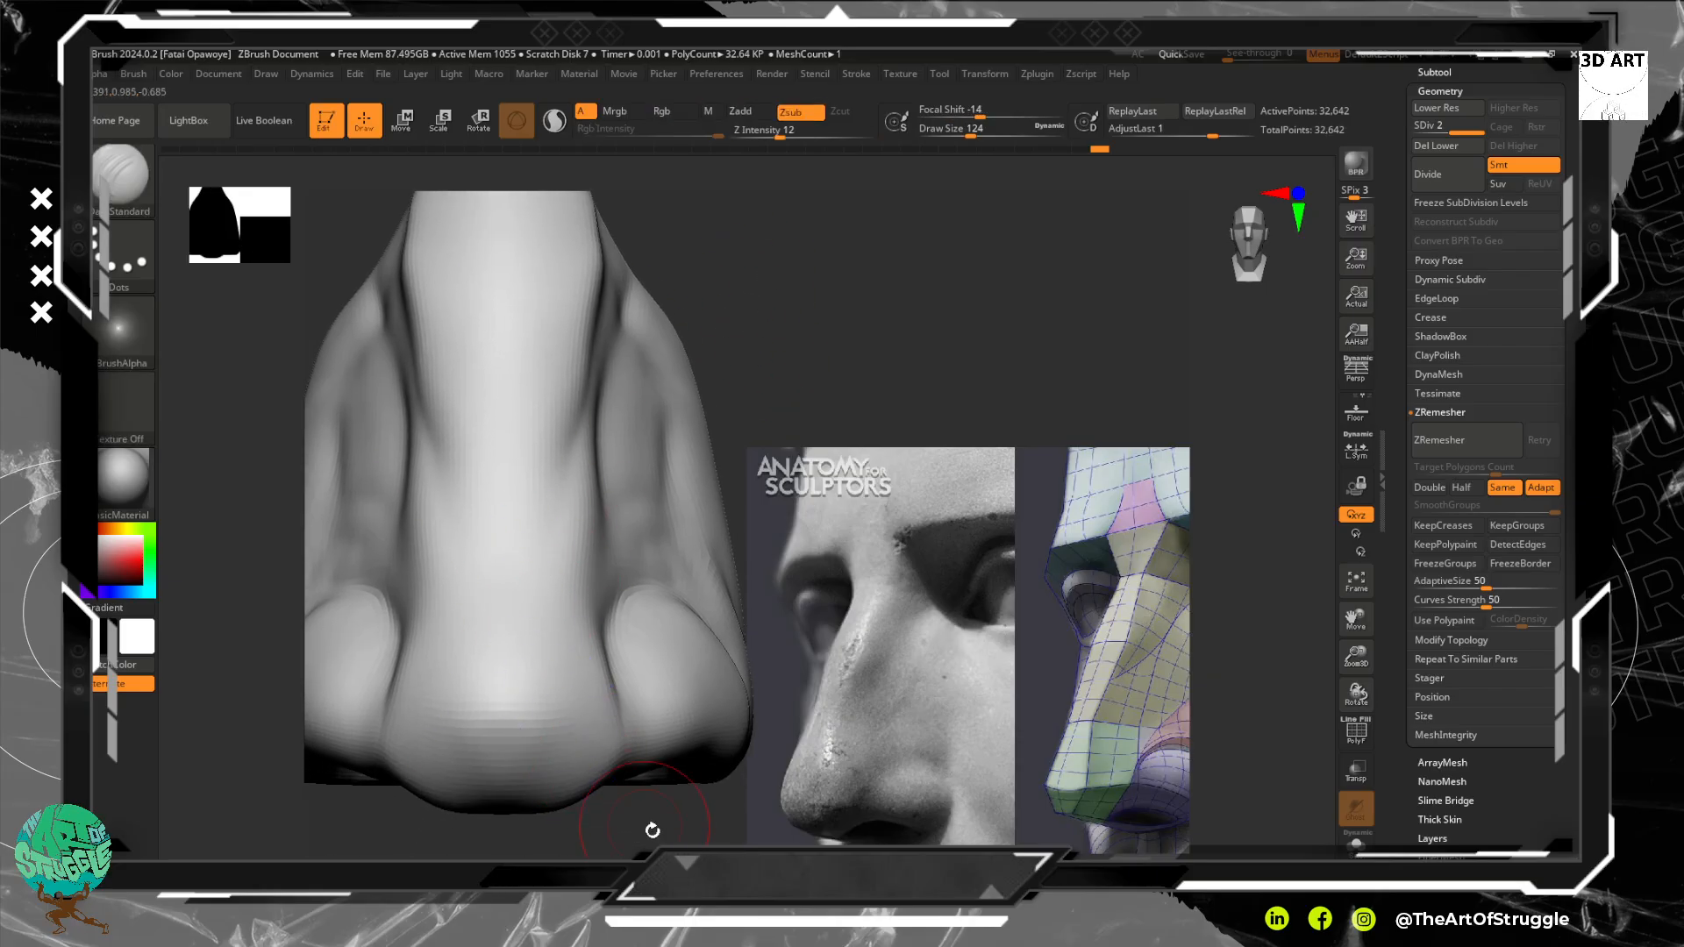
alt+drag(652, 830, 642, 738)
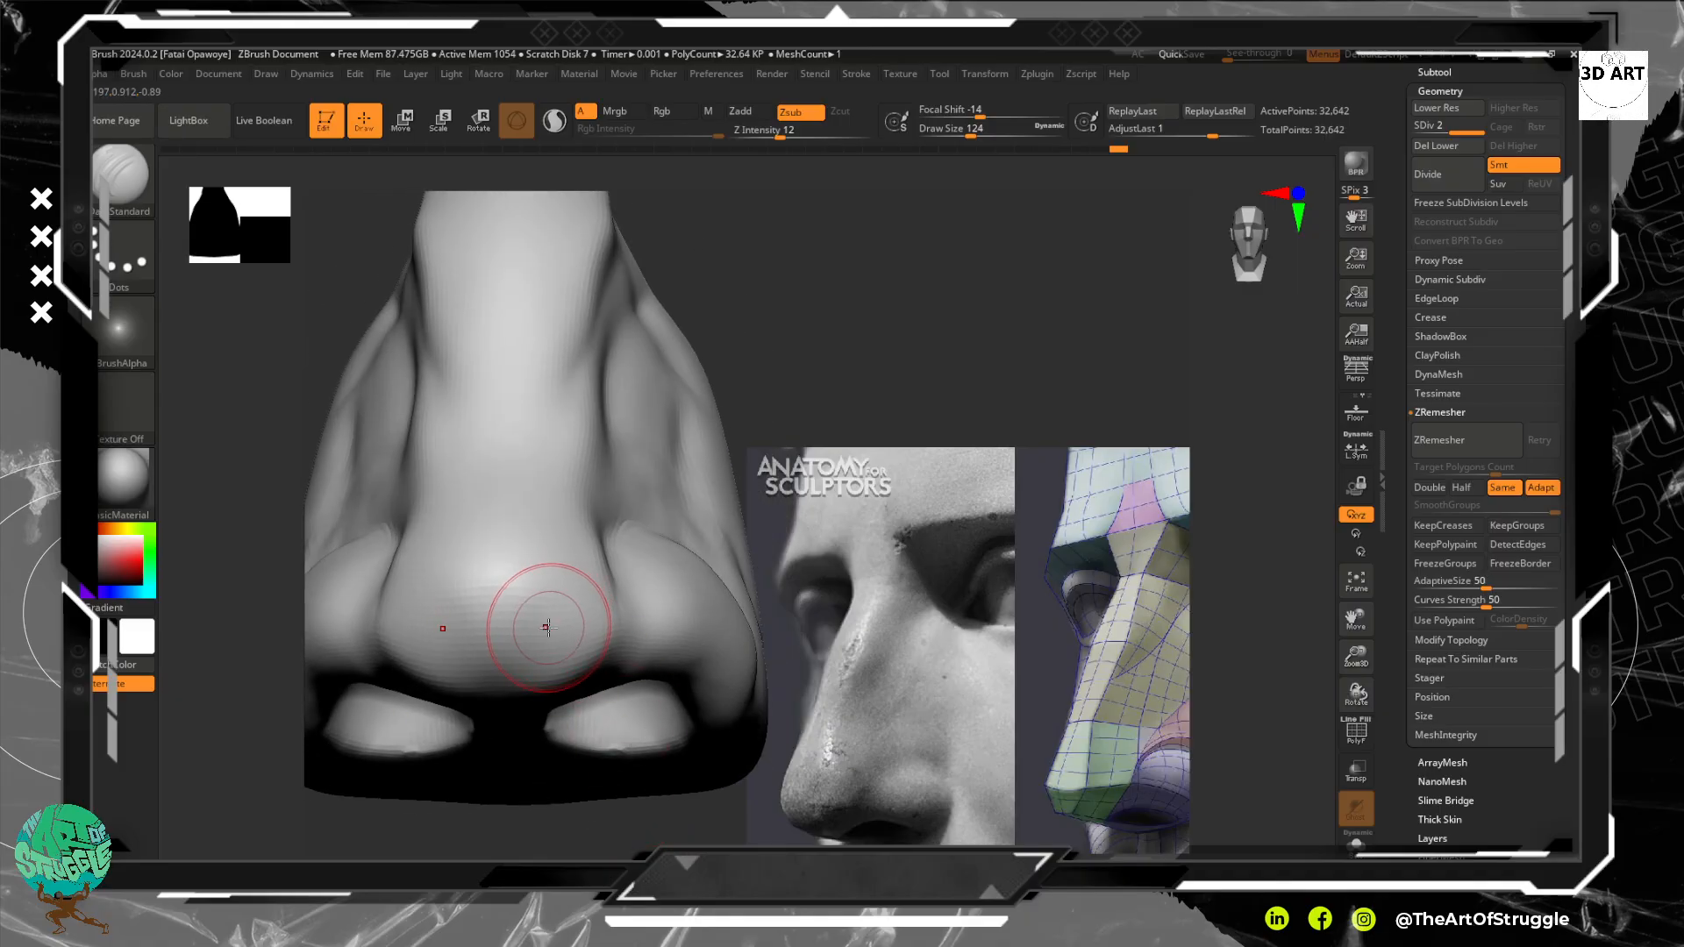
Switch to the ClayBuildup brush and set its Z Intensity to 1
key(b)
key(c)
key(b)
mouse_move(554, 574)
mouse_down()
mouse_move(567, 622)
mouse_move(564, 564)
mouse_up()
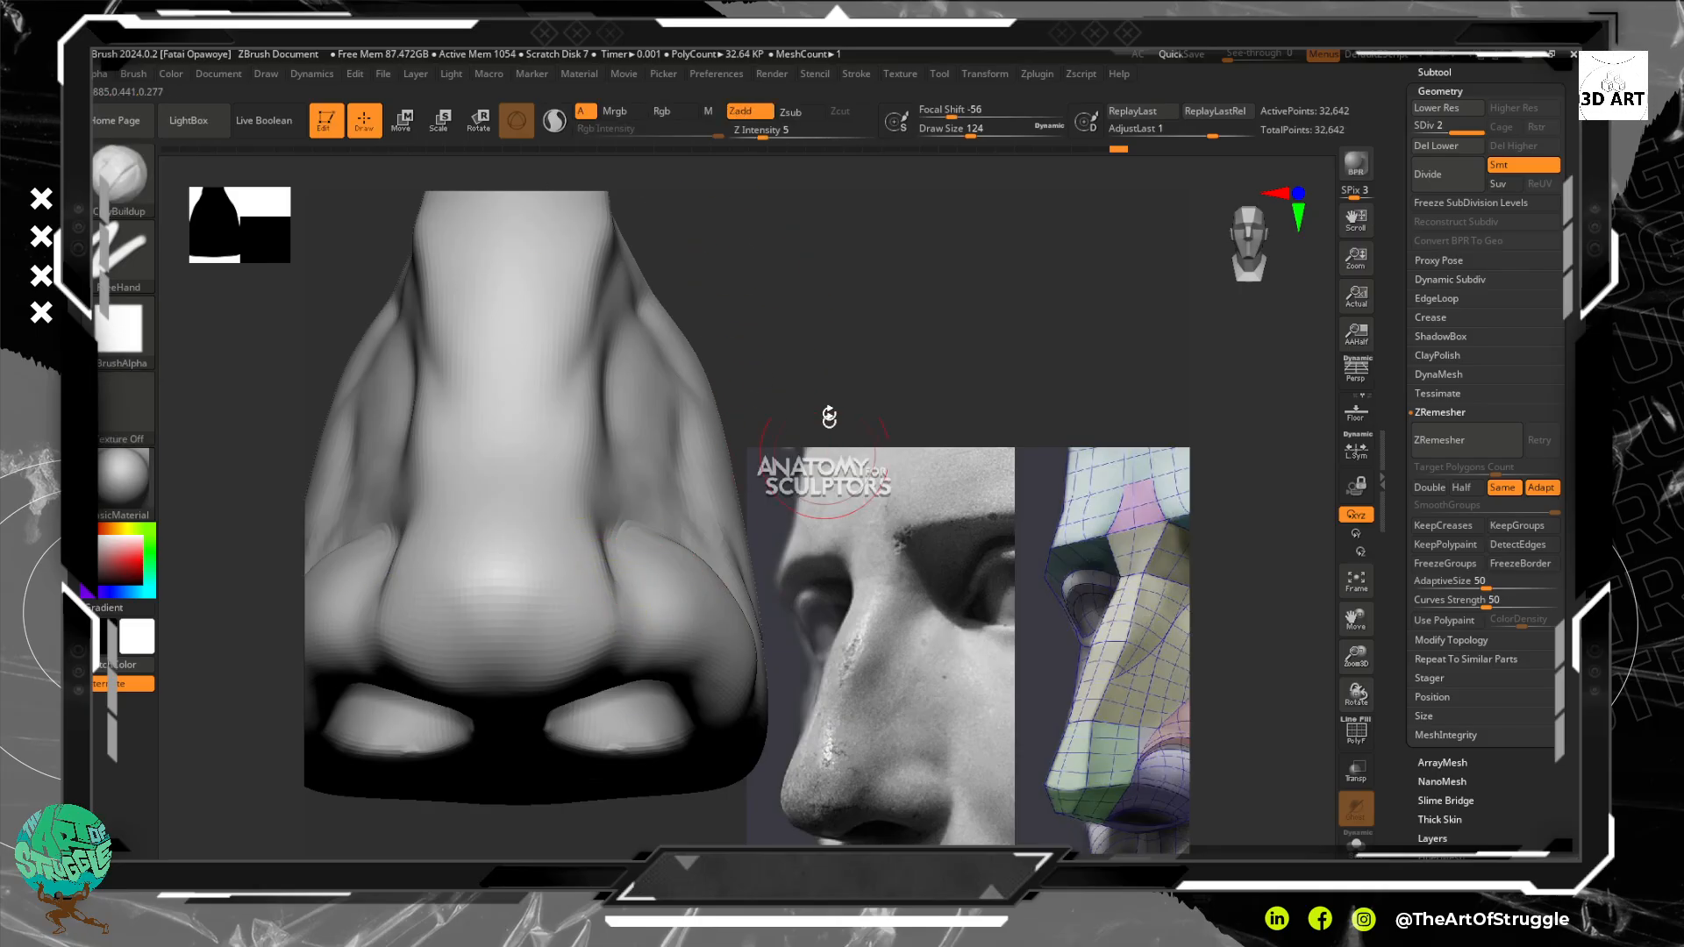
drag(756, 134, 737, 139)
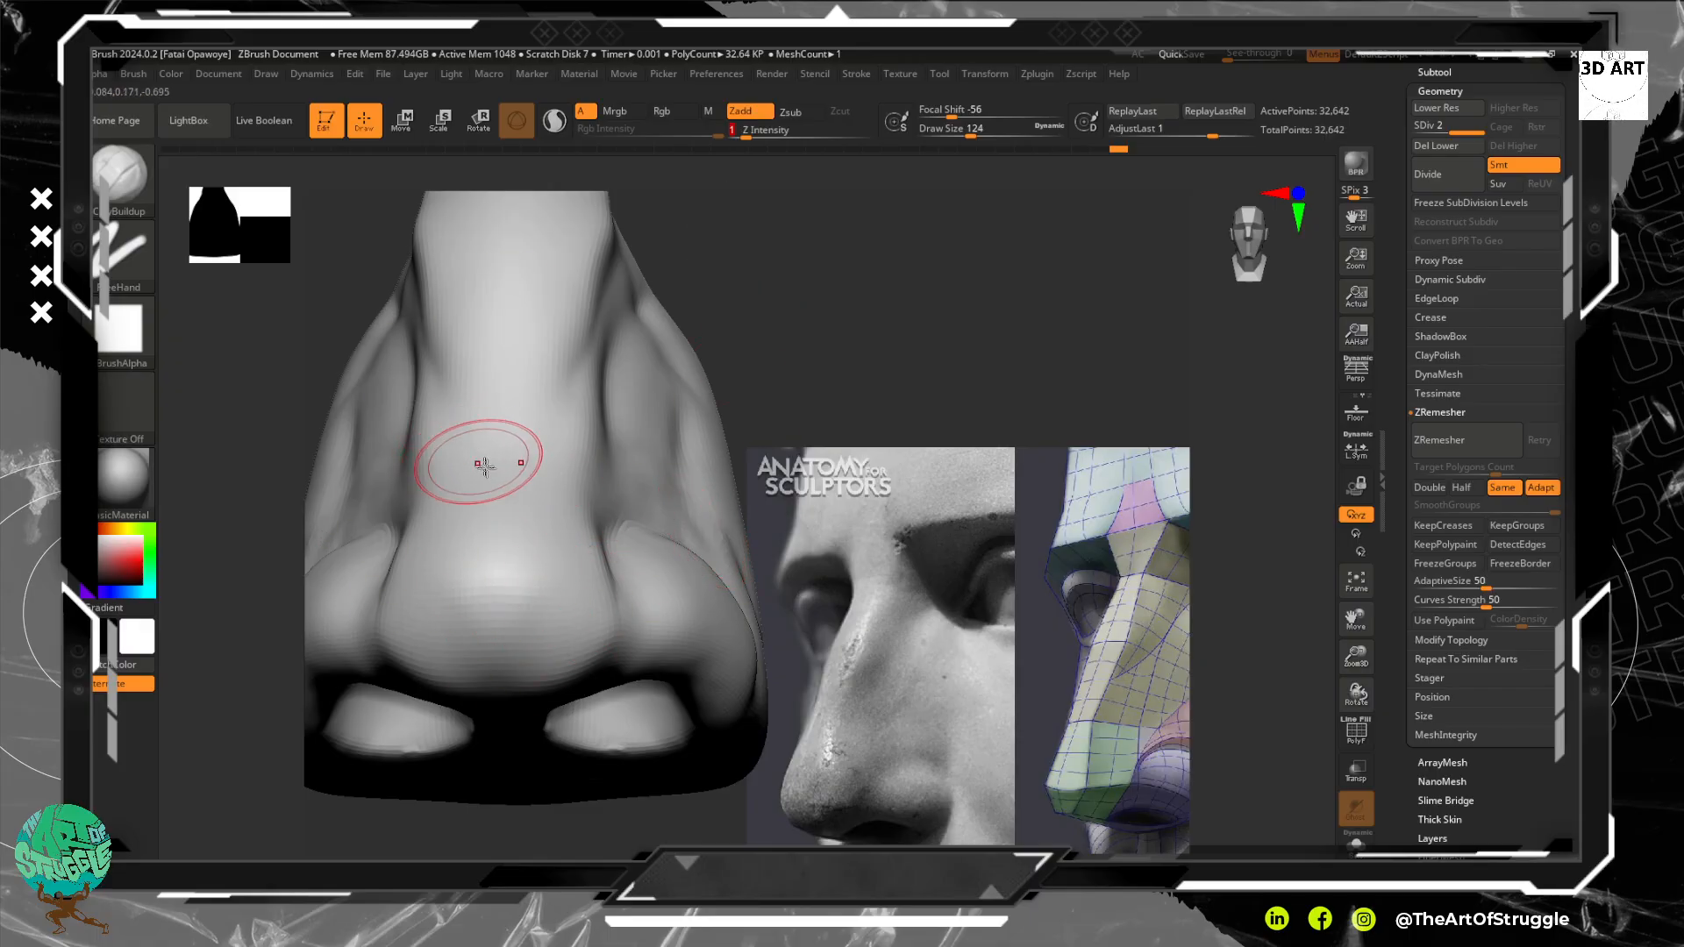
Build up and round the nose tip and lower bridge with light ClayBuildup strokes
drag(740, 443, 702, 443)
drag(707, 534, 714, 640)
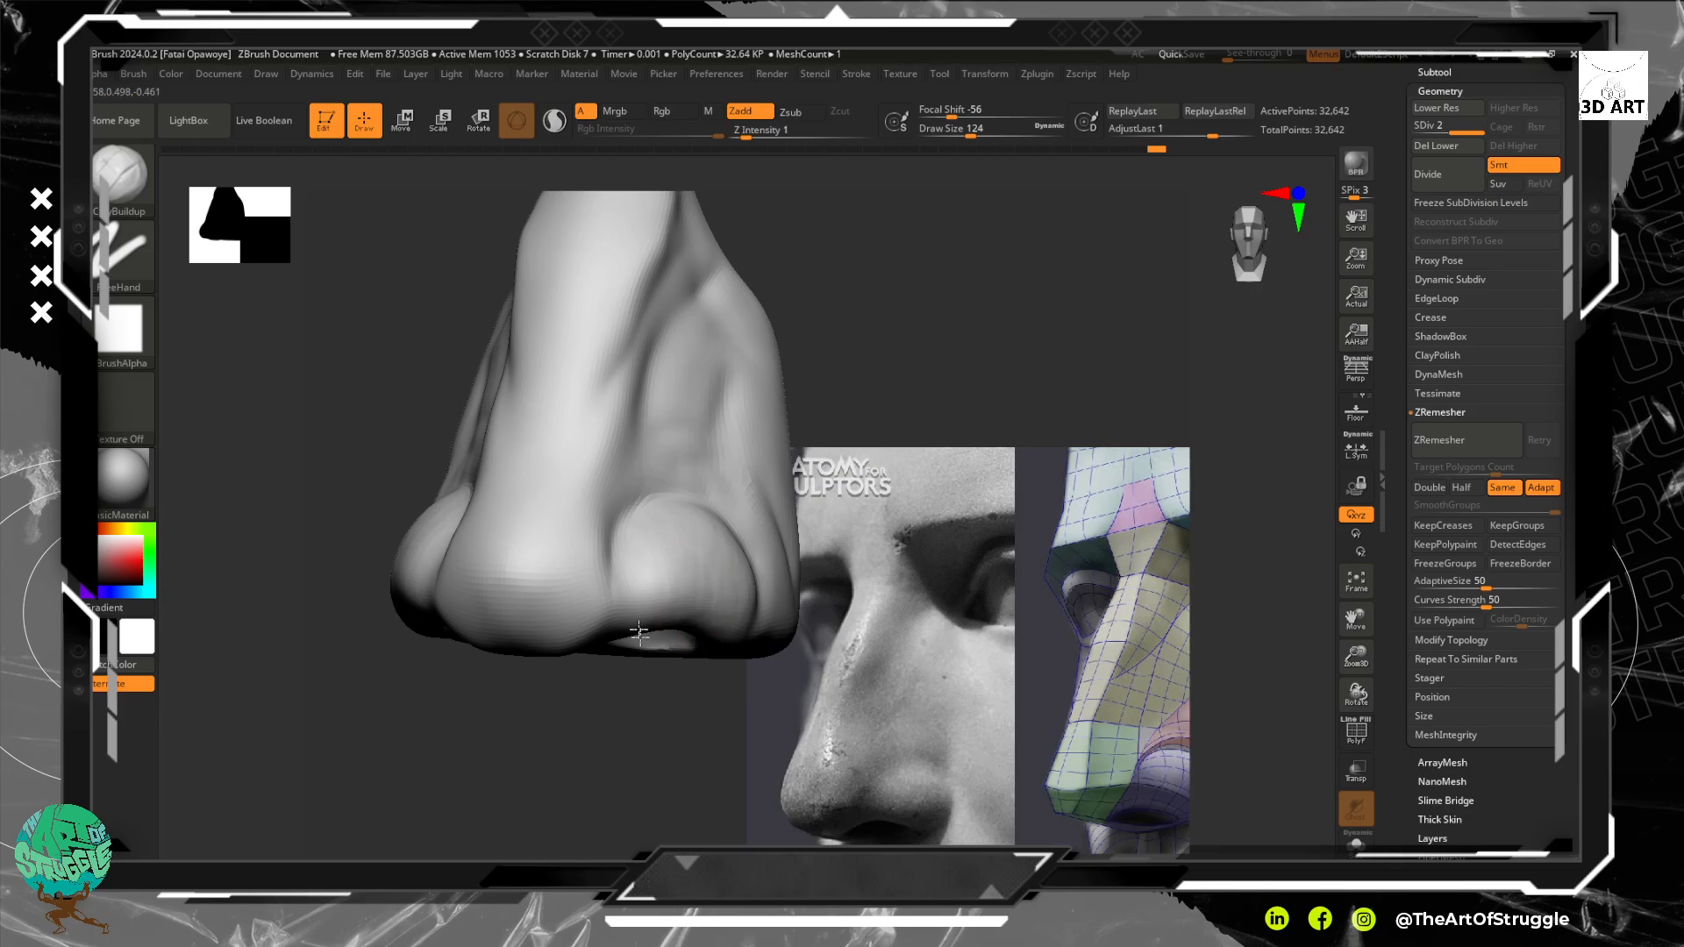
drag(600, 743, 603, 671)
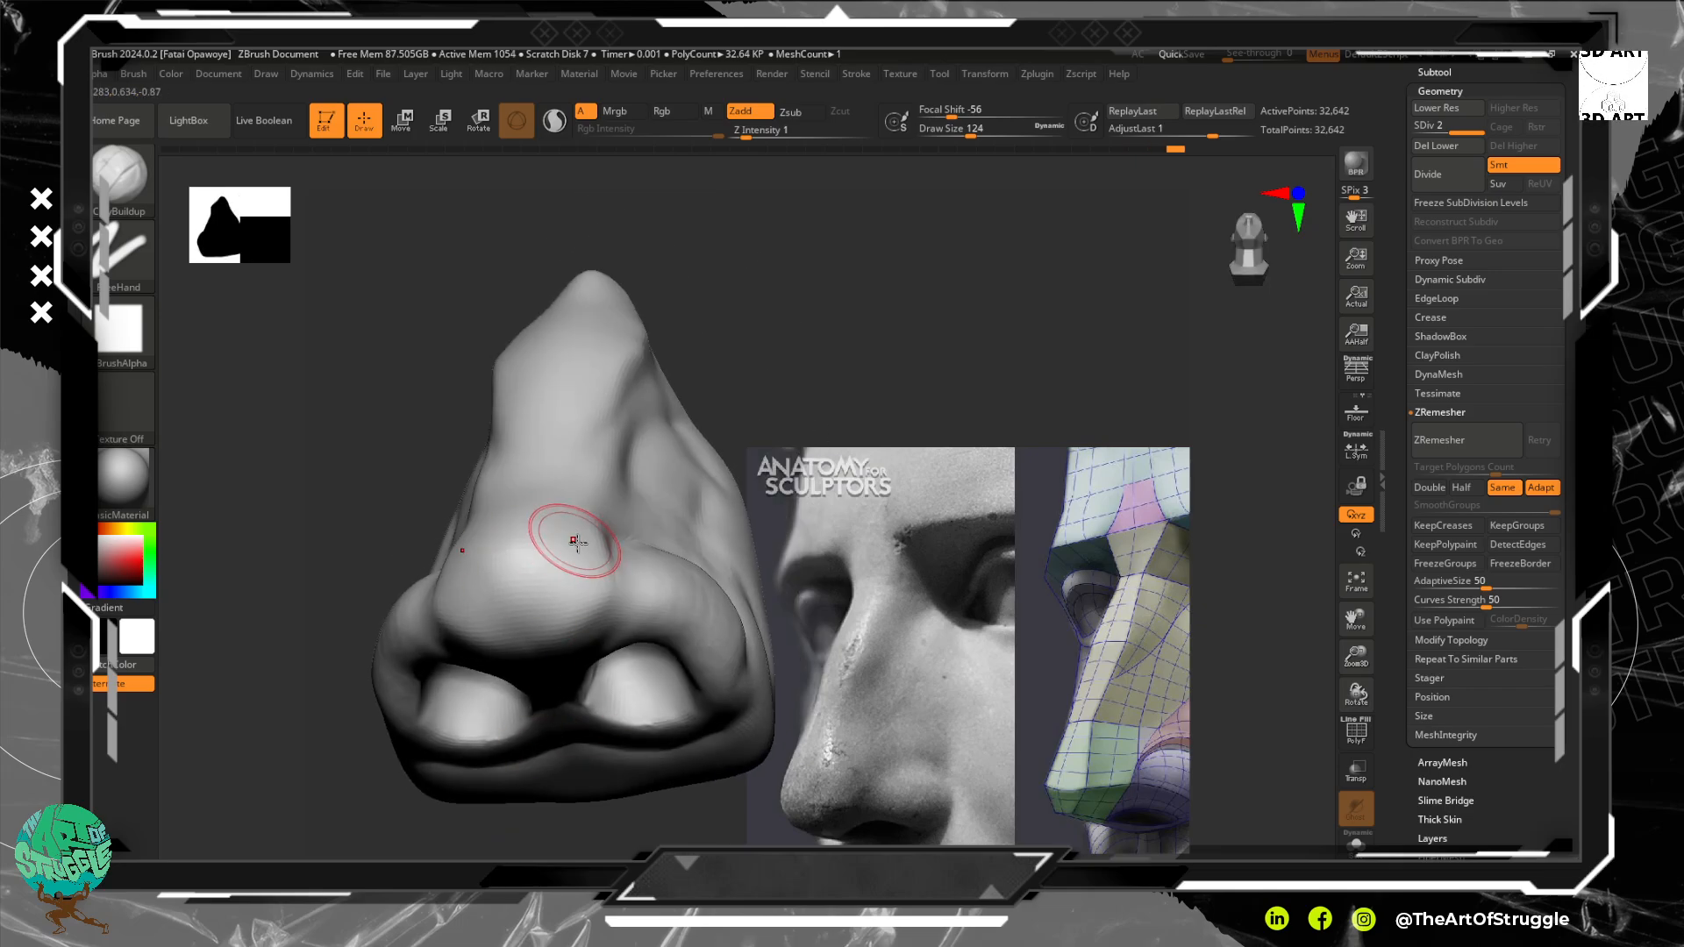
drag(575, 544, 552, 637)
drag(559, 559, 529, 600)
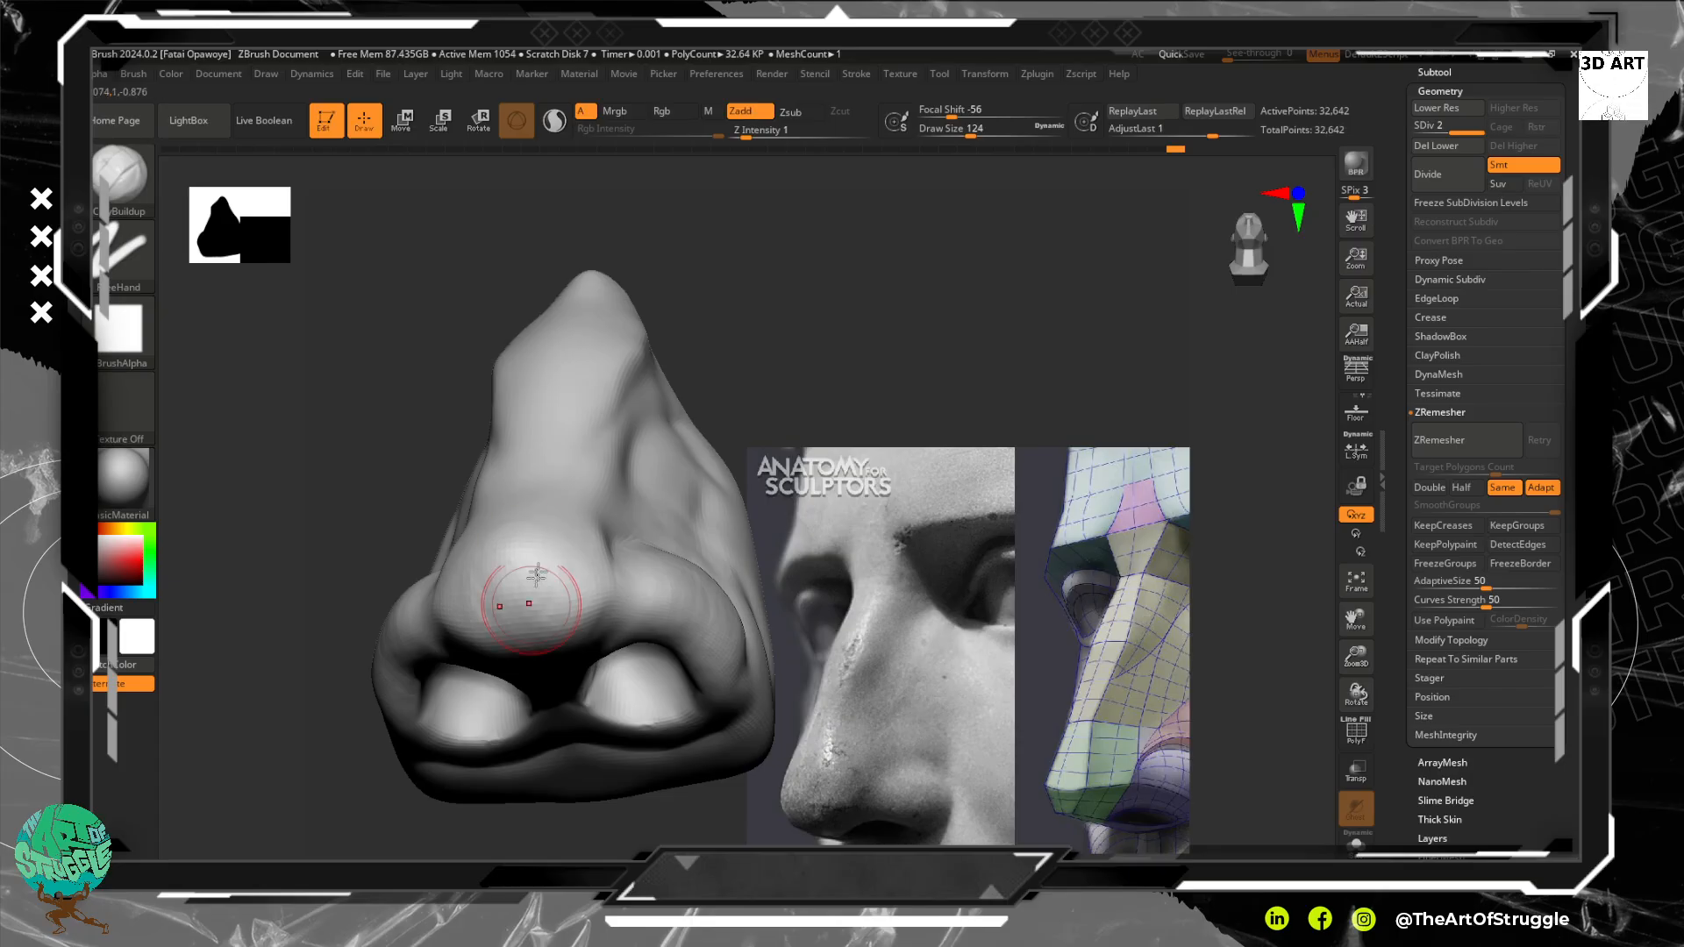
drag(753, 355, 839, 360)
drag(547, 441, 572, 473)
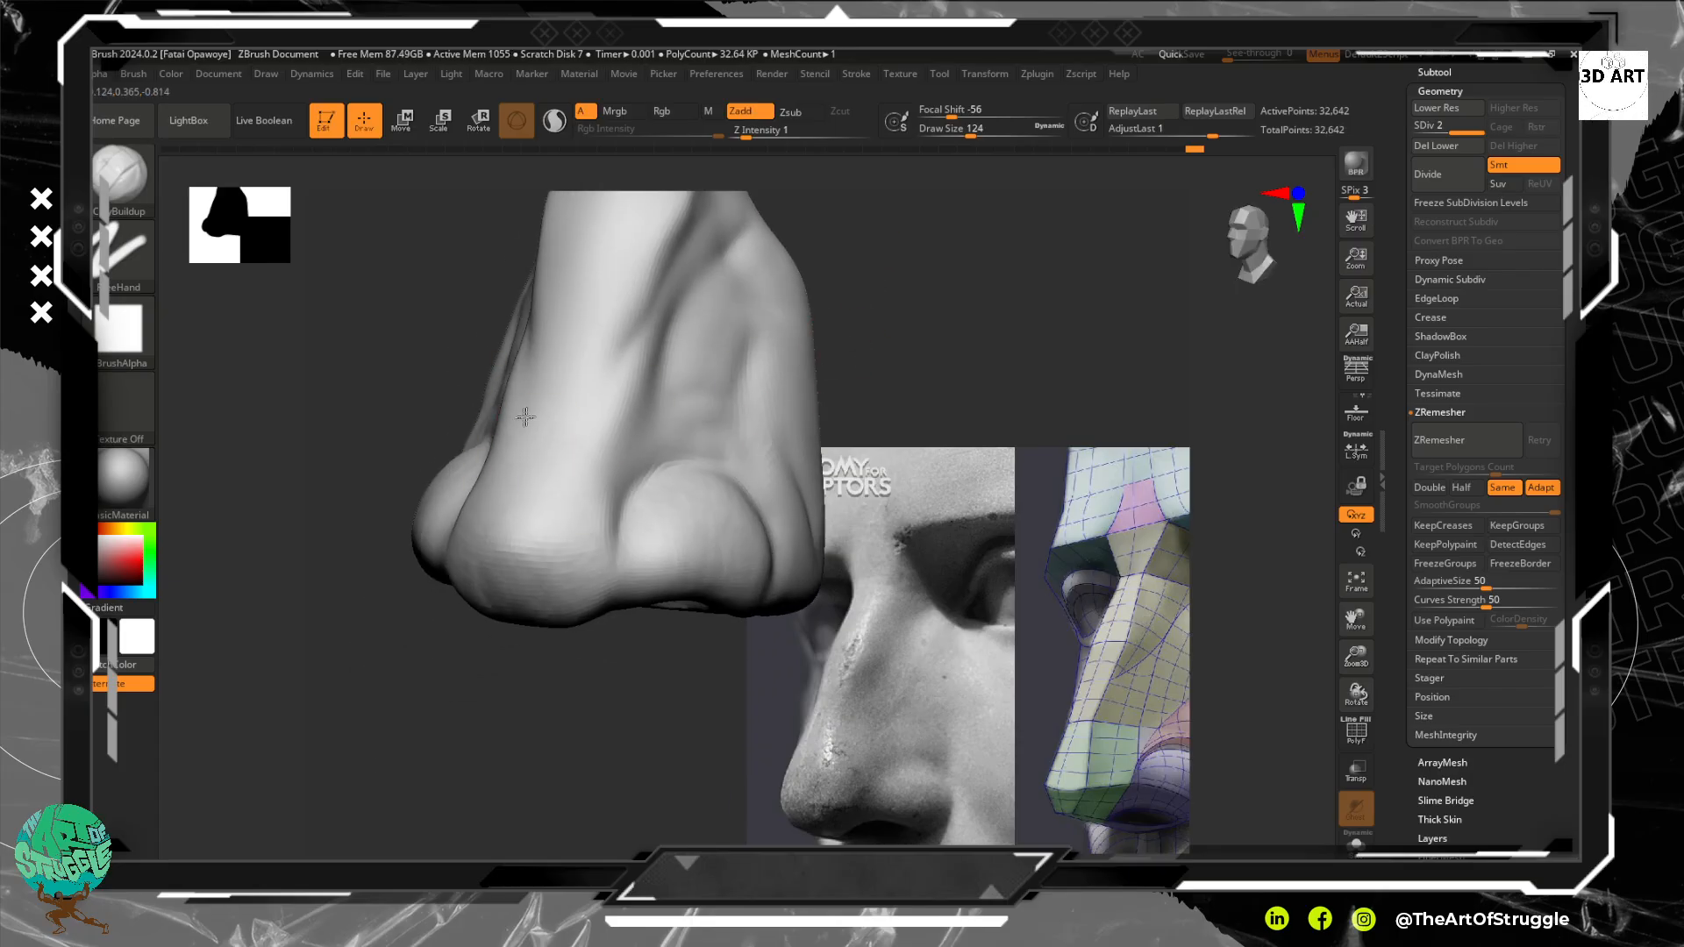
Refine the side of the bridge above the tip with light ClayBuildup strokes
drag(526, 418, 537, 391)
alt+drag(918, 246, 874, 362)
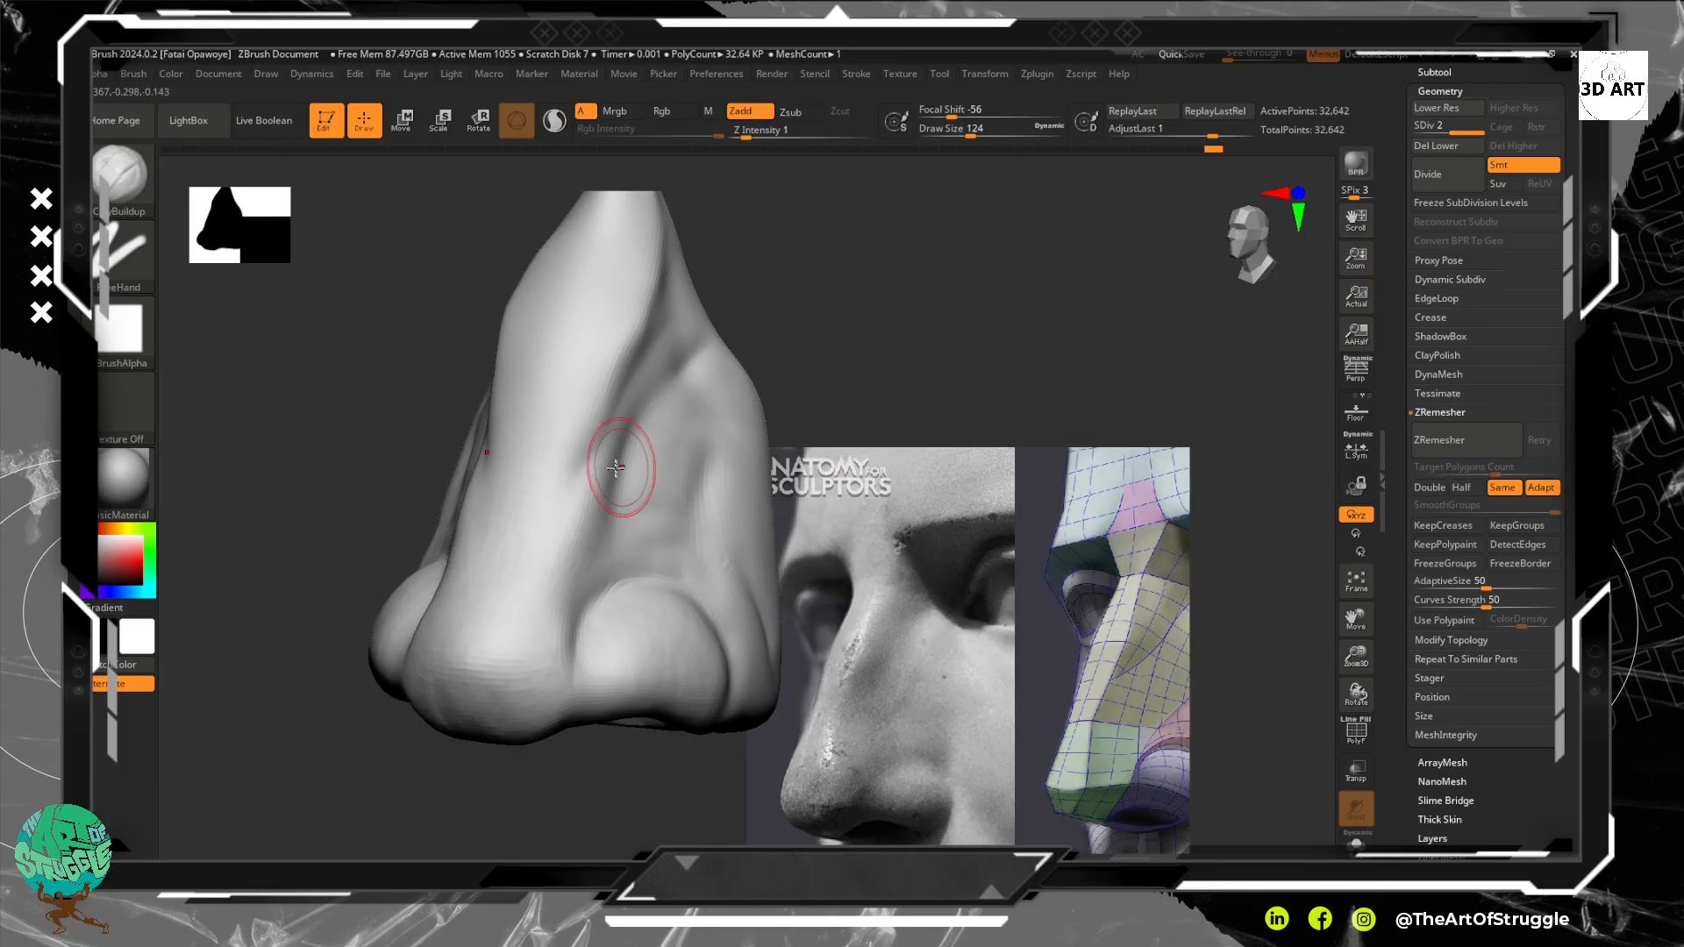
drag(603, 321, 583, 394)
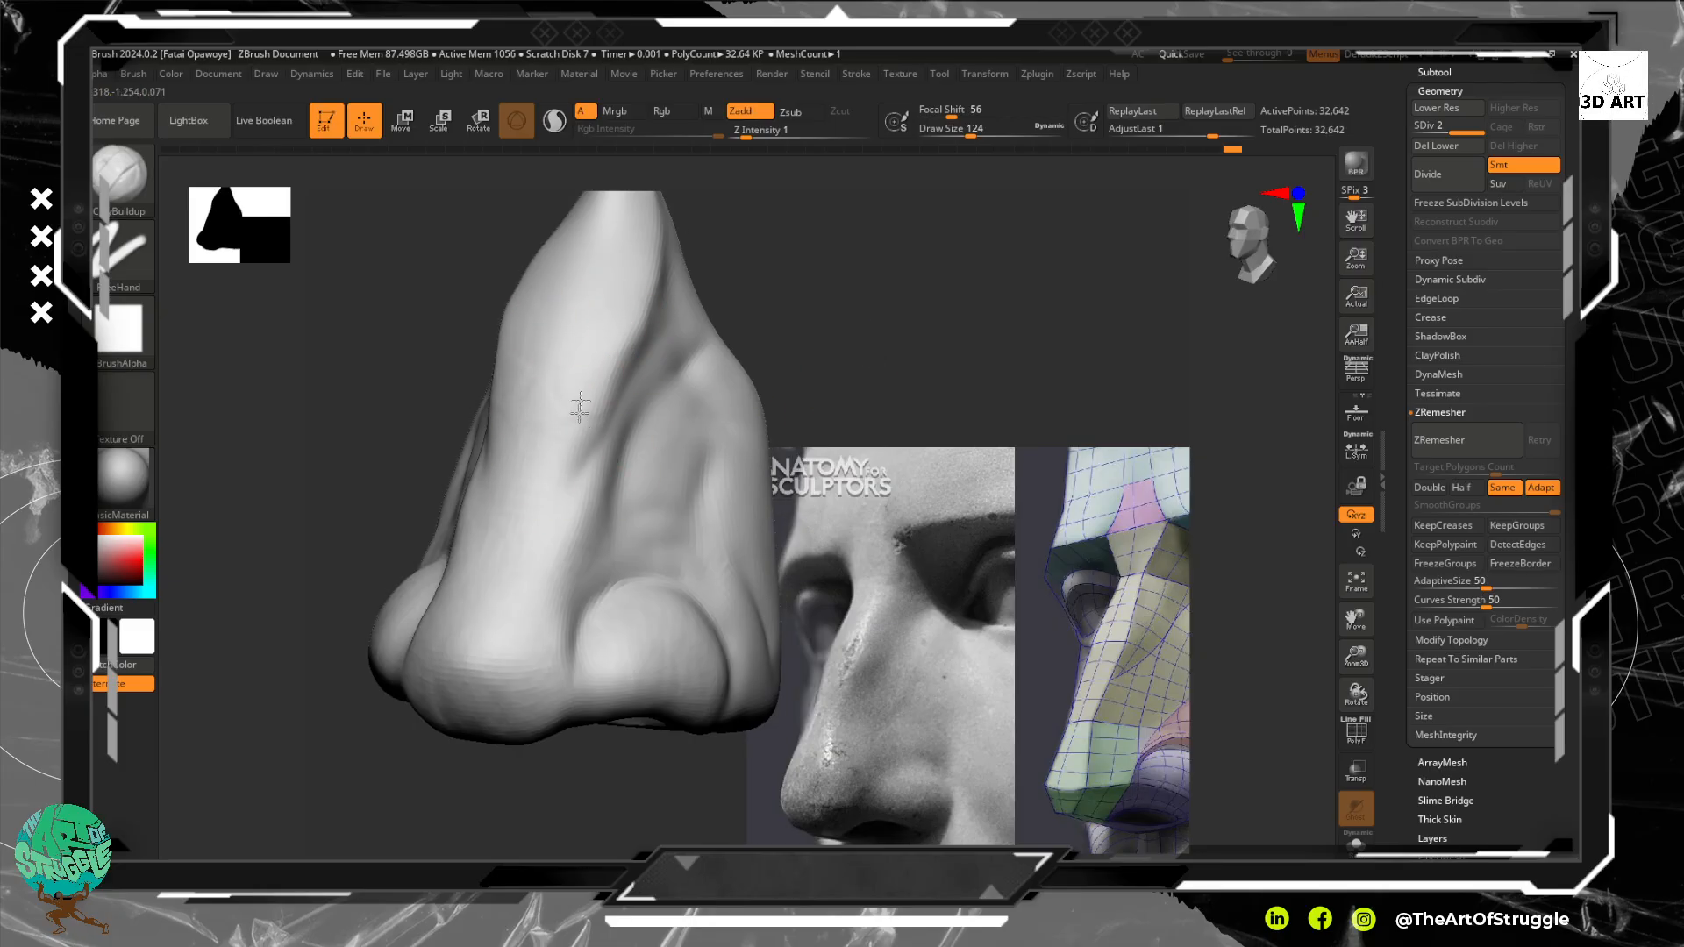
key(shift)
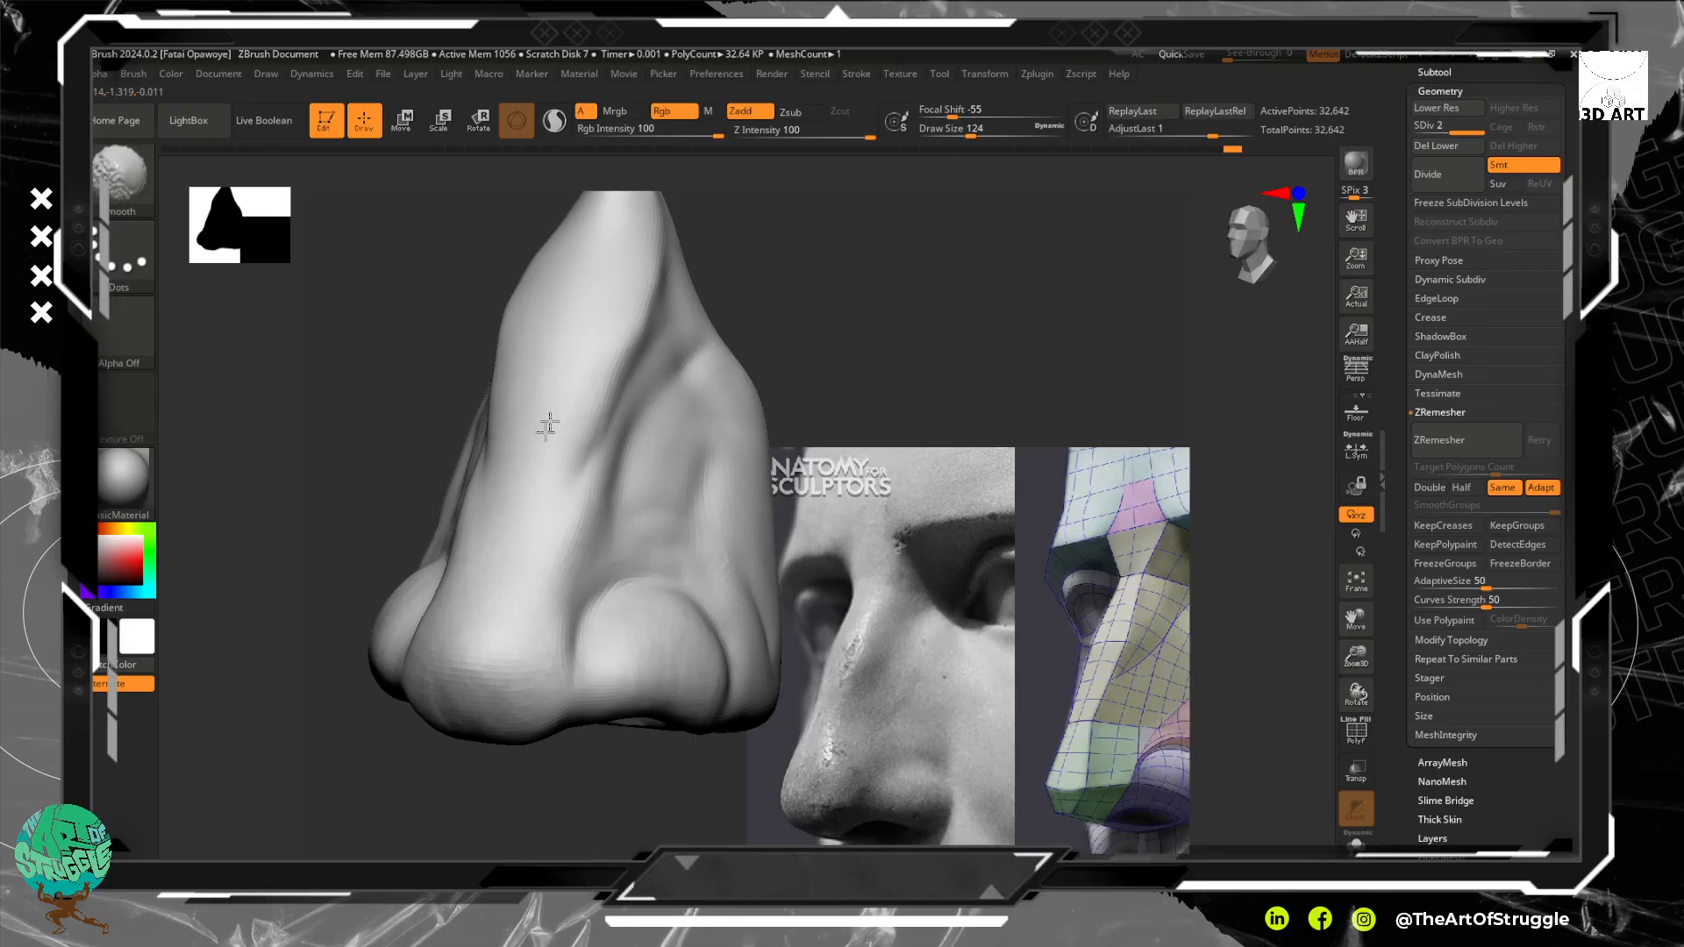
Smooth the underside of the nose tip and the surface of the nostril wing
shift+drag(486, 684, 487, 736)
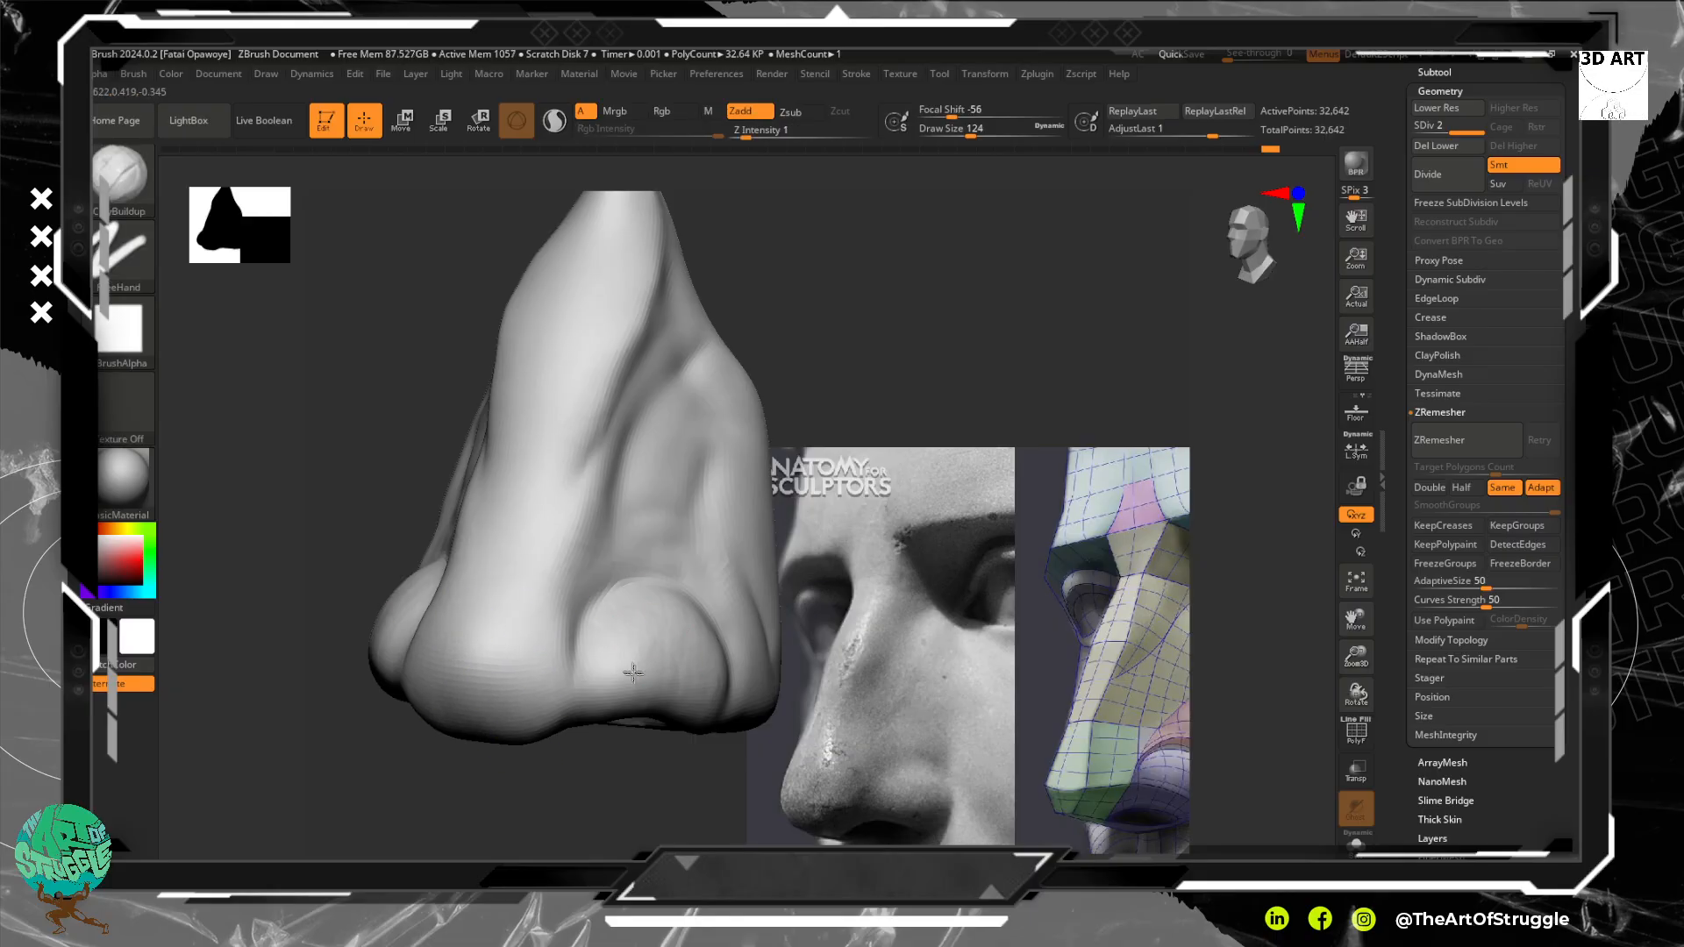
mouse_move(644, 631)
shift+mouse_down()
mouse_move(680, 707)
mouse_move(671, 684)
shift+mouse_up()
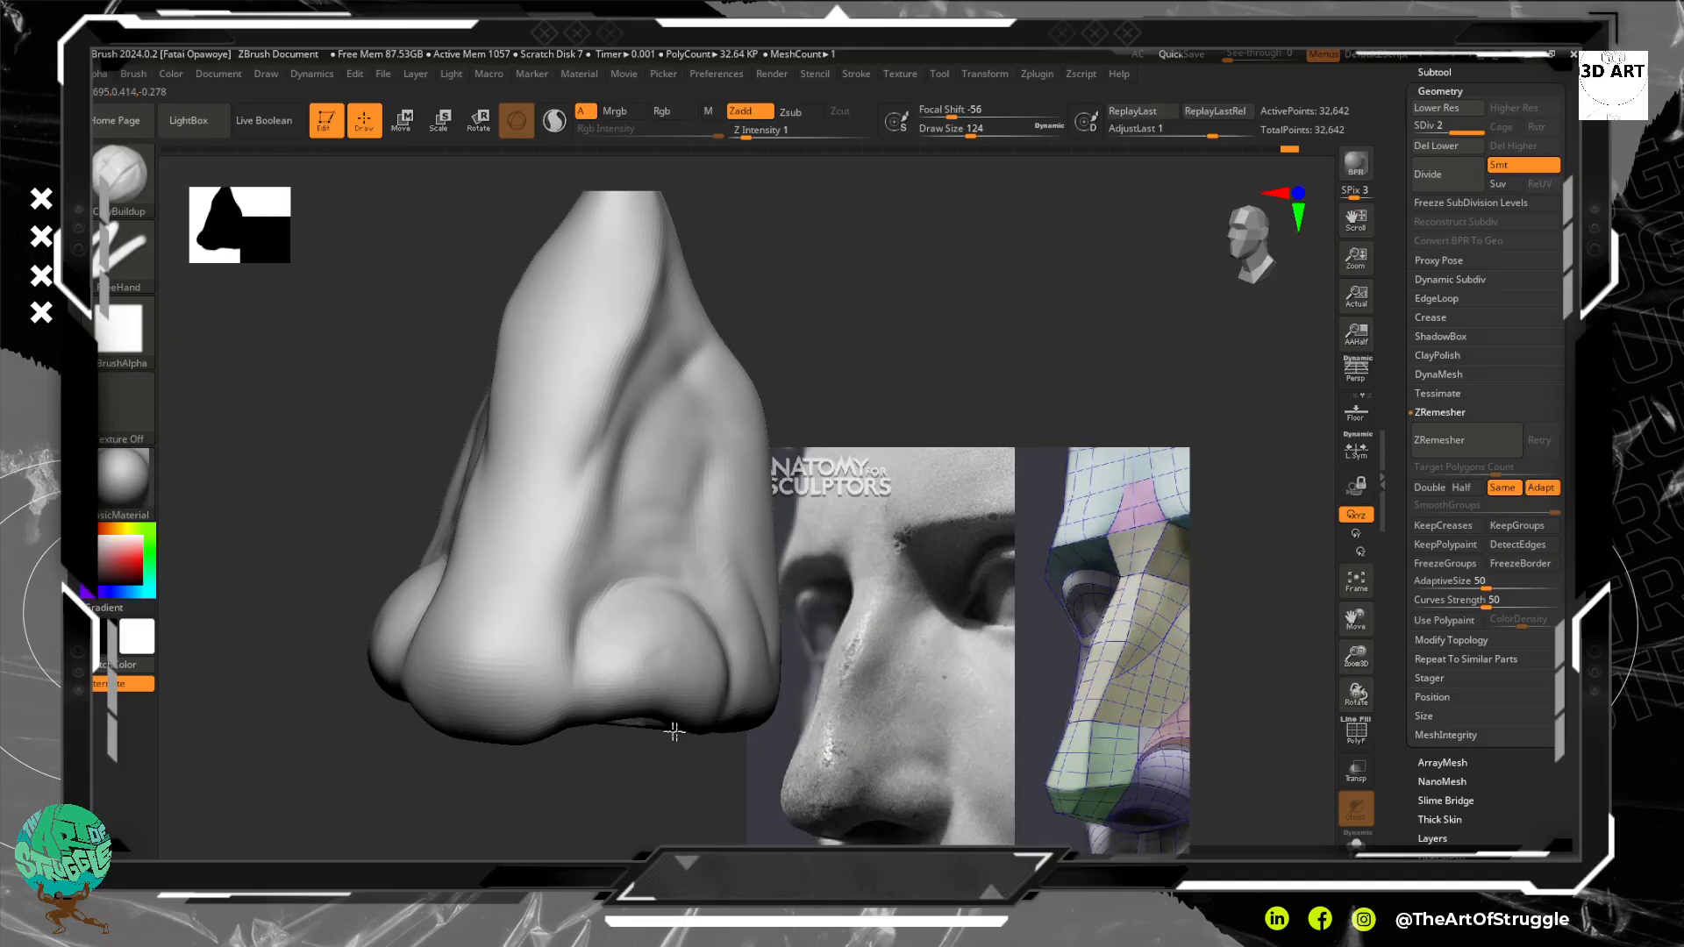
drag(842, 376, 743, 541)
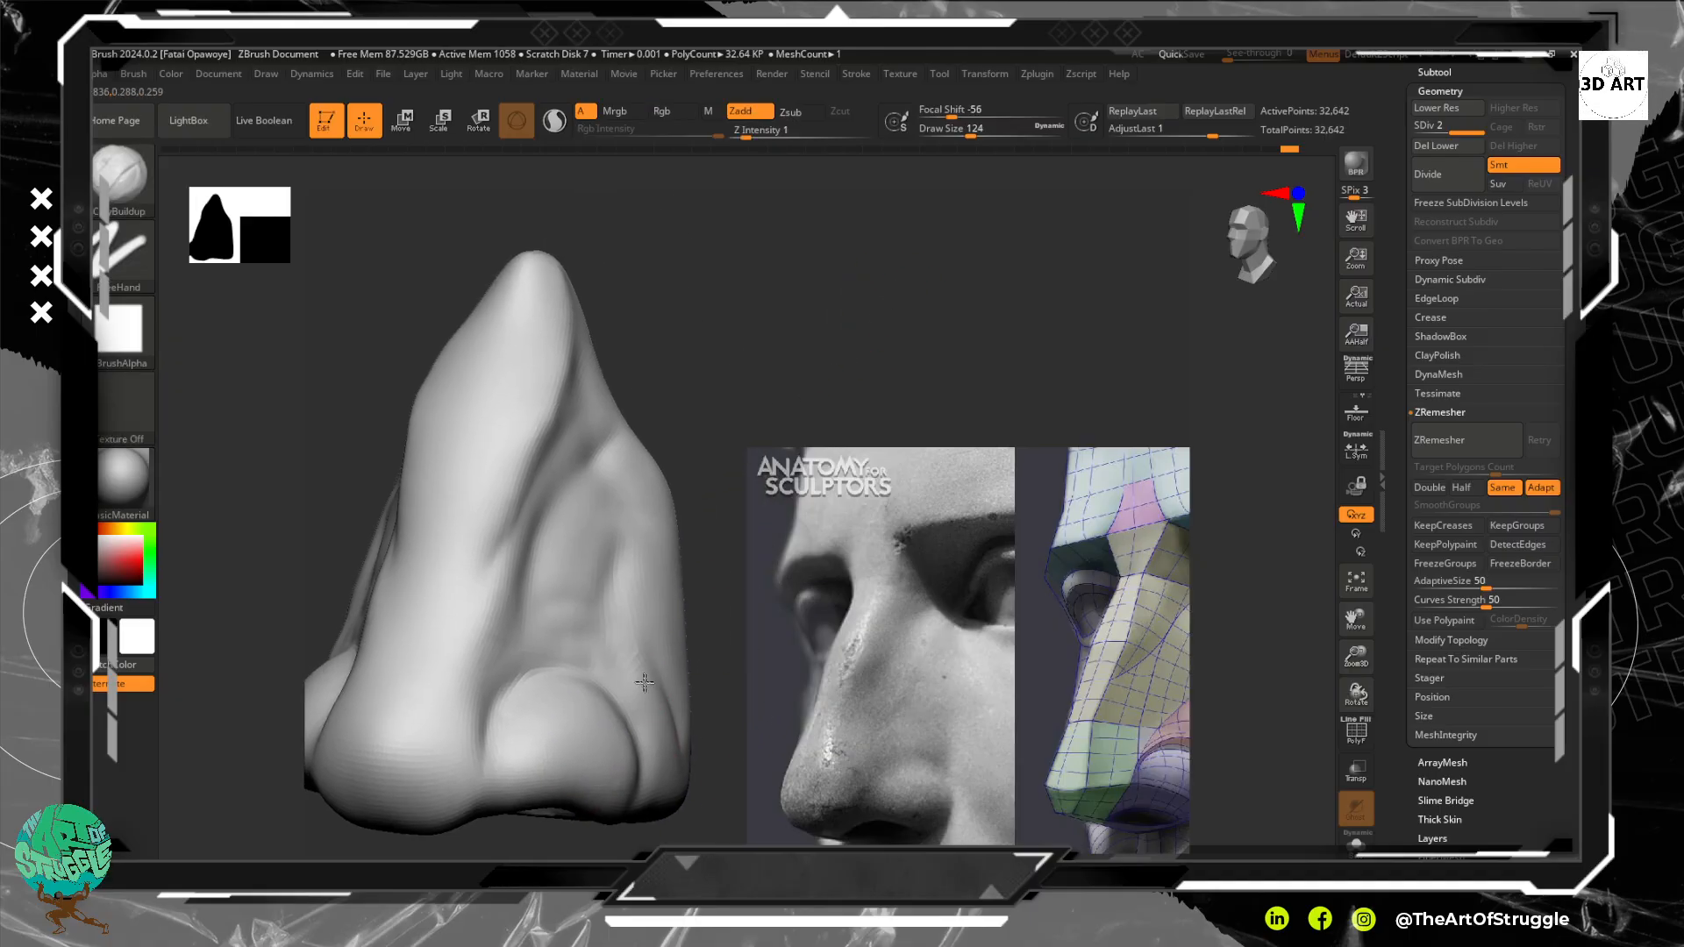
mouse_move(669, 781)
mouse_down()
mouse_move(714, 556)
mouse_move(664, 592)
mouse_move(737, 571)
mouse_move(702, 588)
mouse_move(680, 436)
mouse_move(713, 439)
mouse_move(677, 360)
mouse_move(703, 496)
mouse_move(692, 439)
mouse_move(748, 368)
mouse_move(827, 350)
mouse_move(670, 712)
mouse_move(676, 649)
mouse_move(602, 699)
mouse_move(590, 683)
mouse_up()
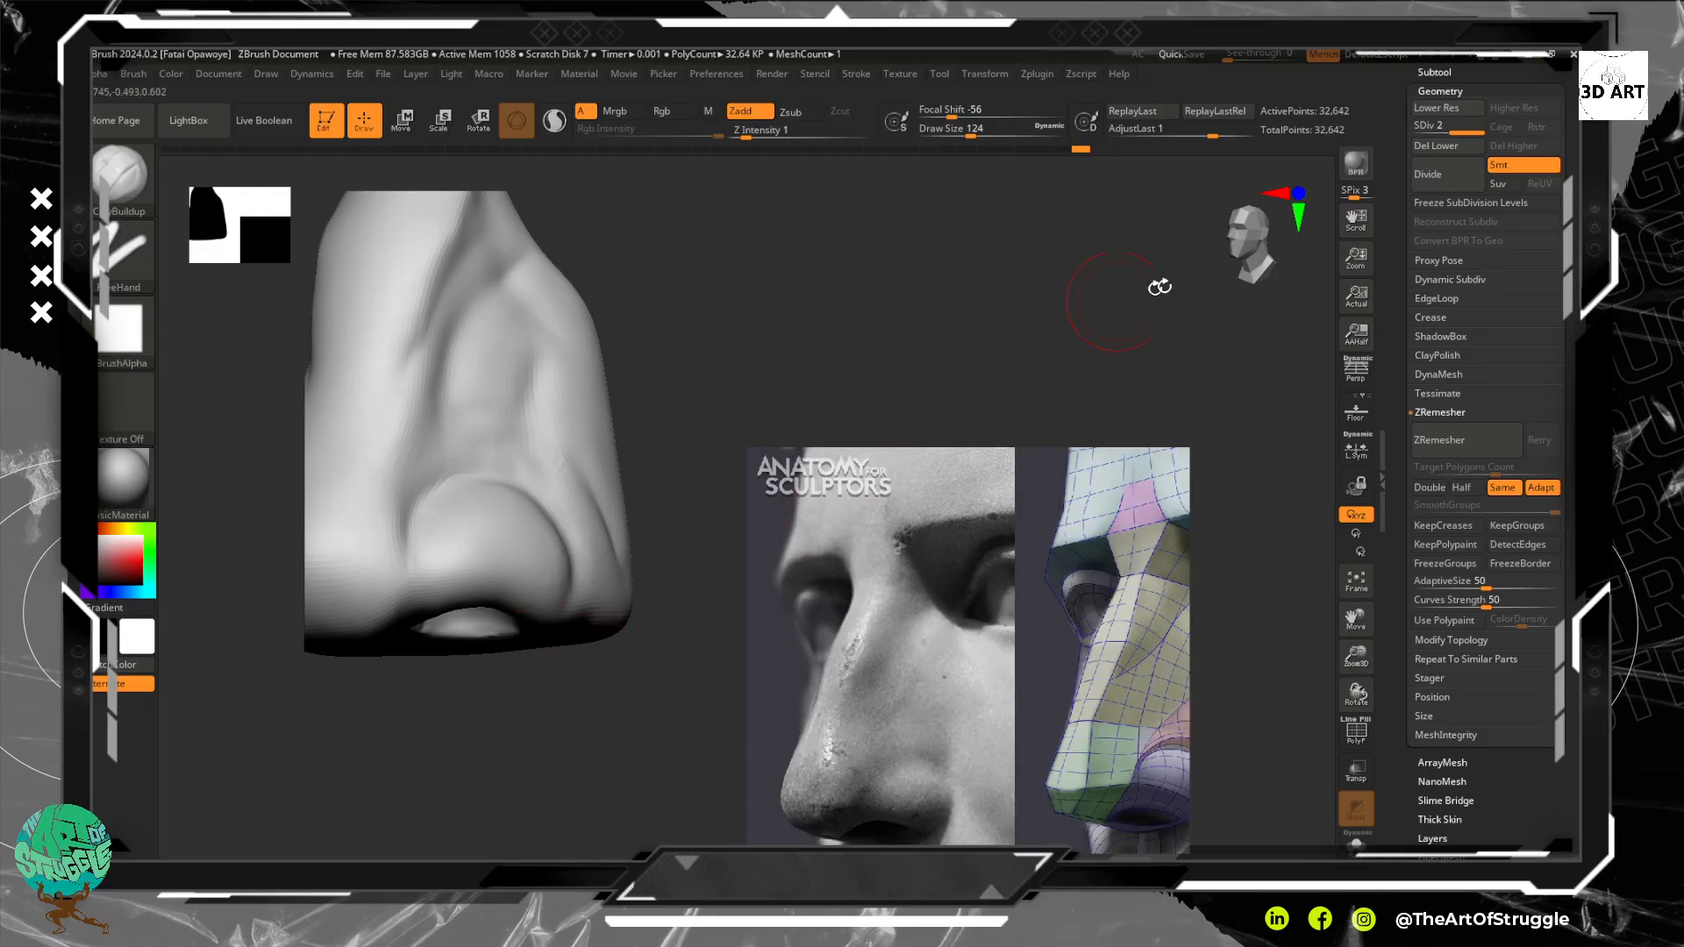
Append a Ring3D mesh to the nose as a new subtool
drag(1579, 323, 1574, 449)
click(1450, 202)
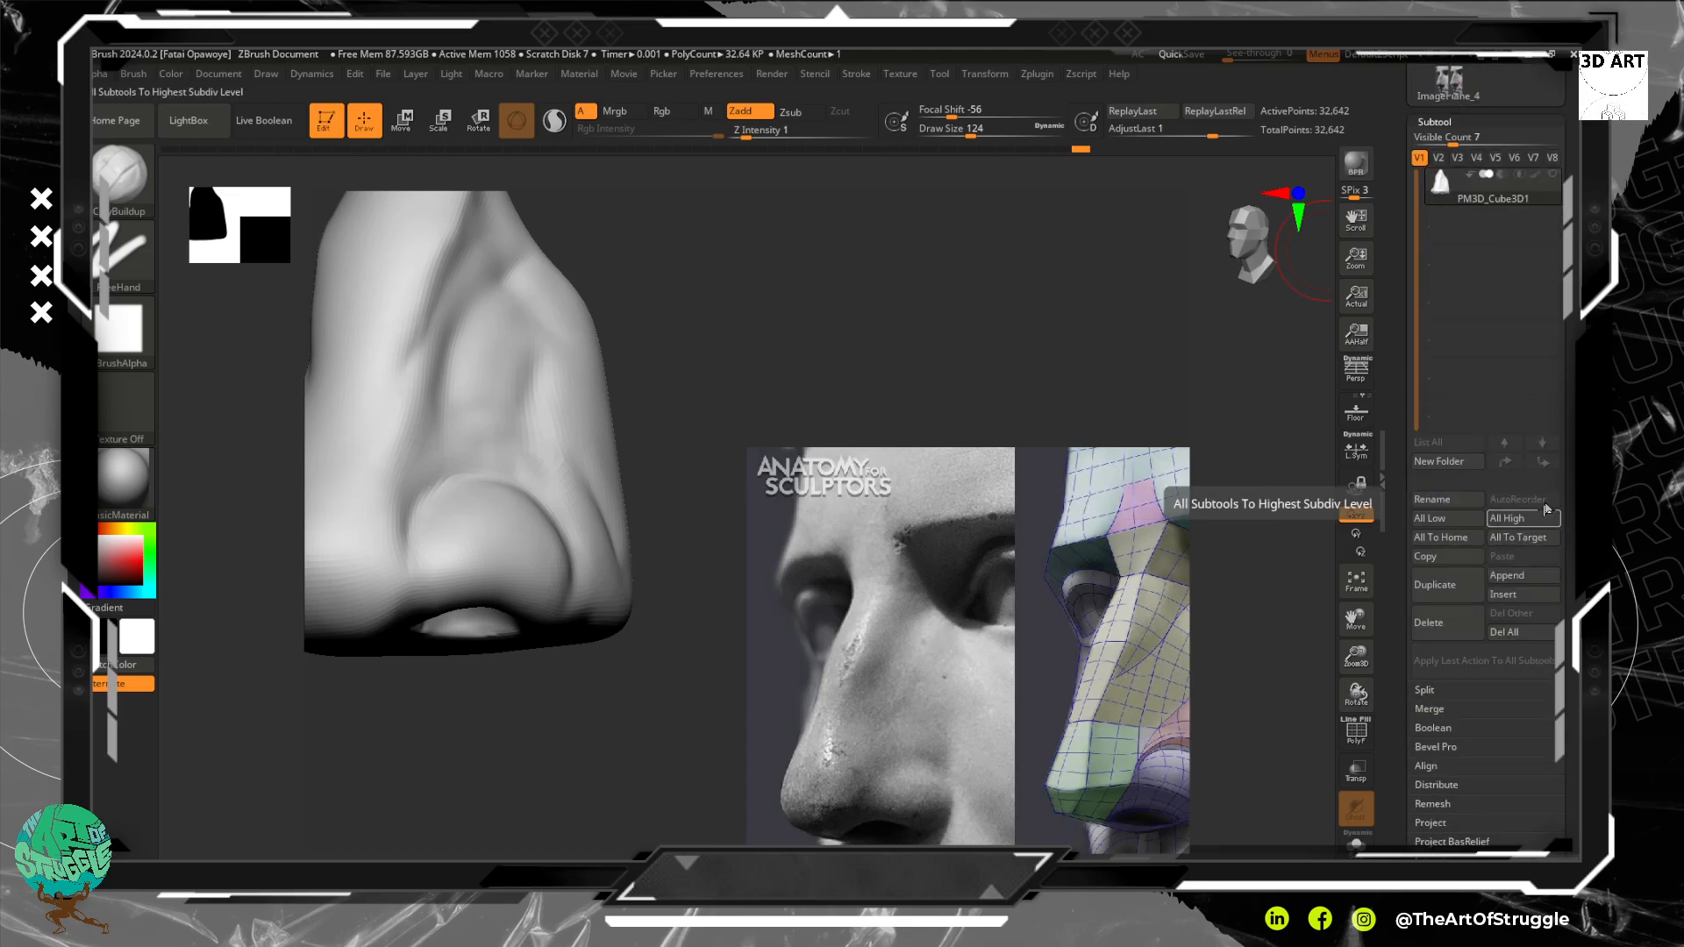
click(1517, 579)
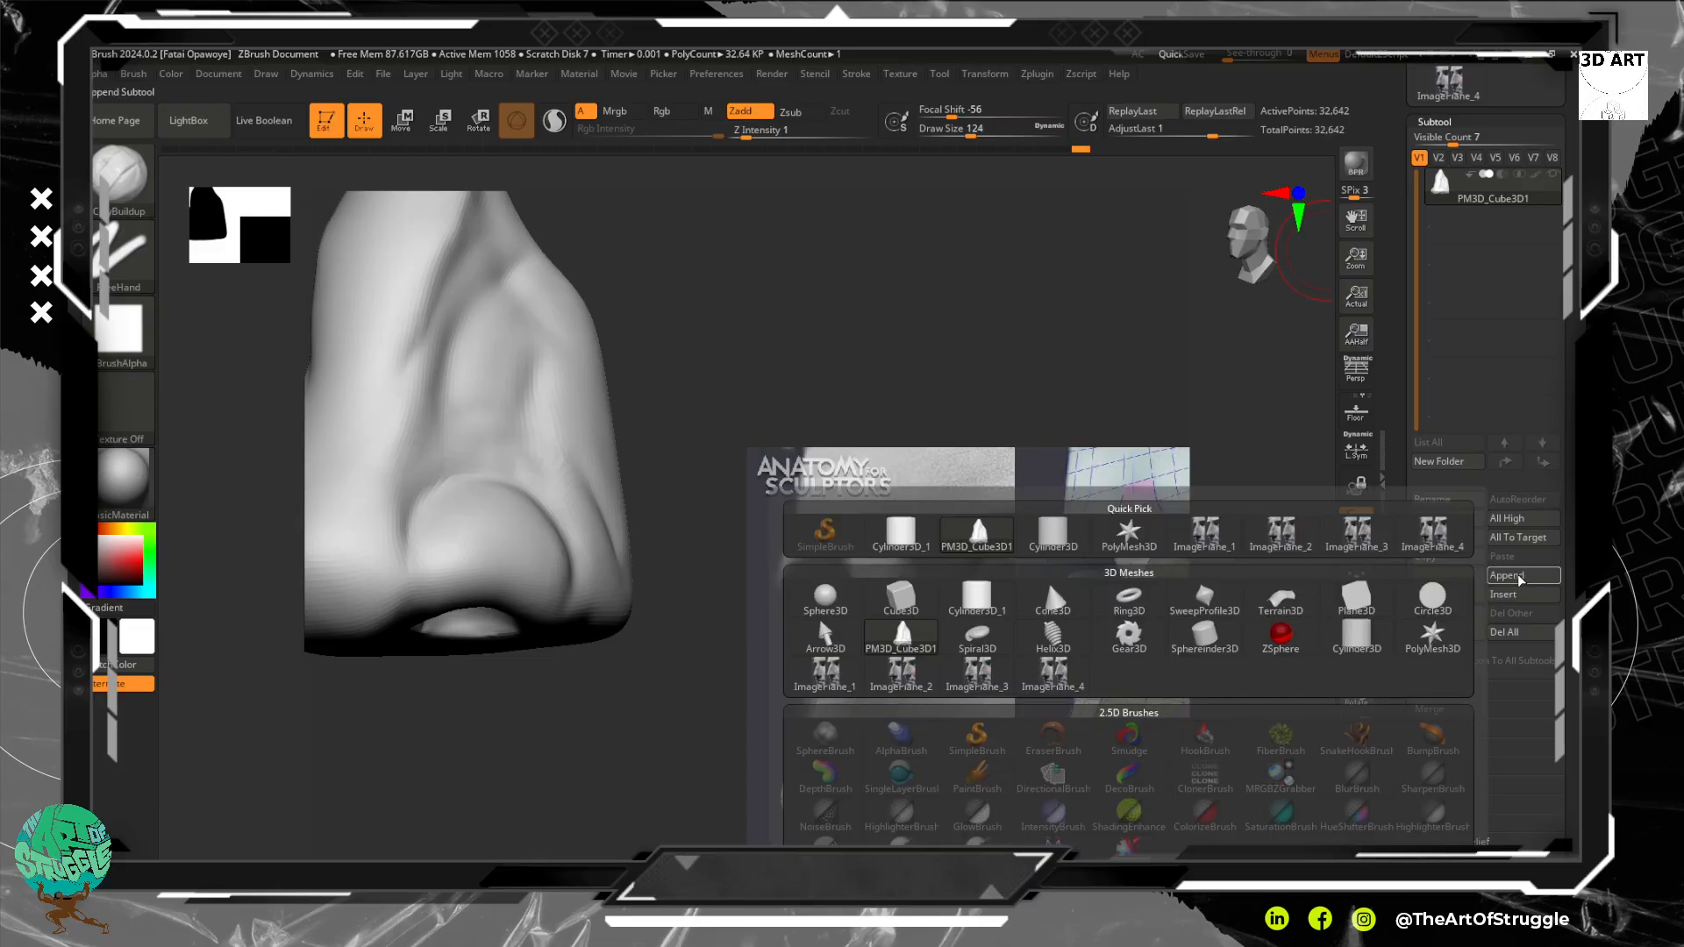
click(1126, 607)
drag(605, 732, 624, 688)
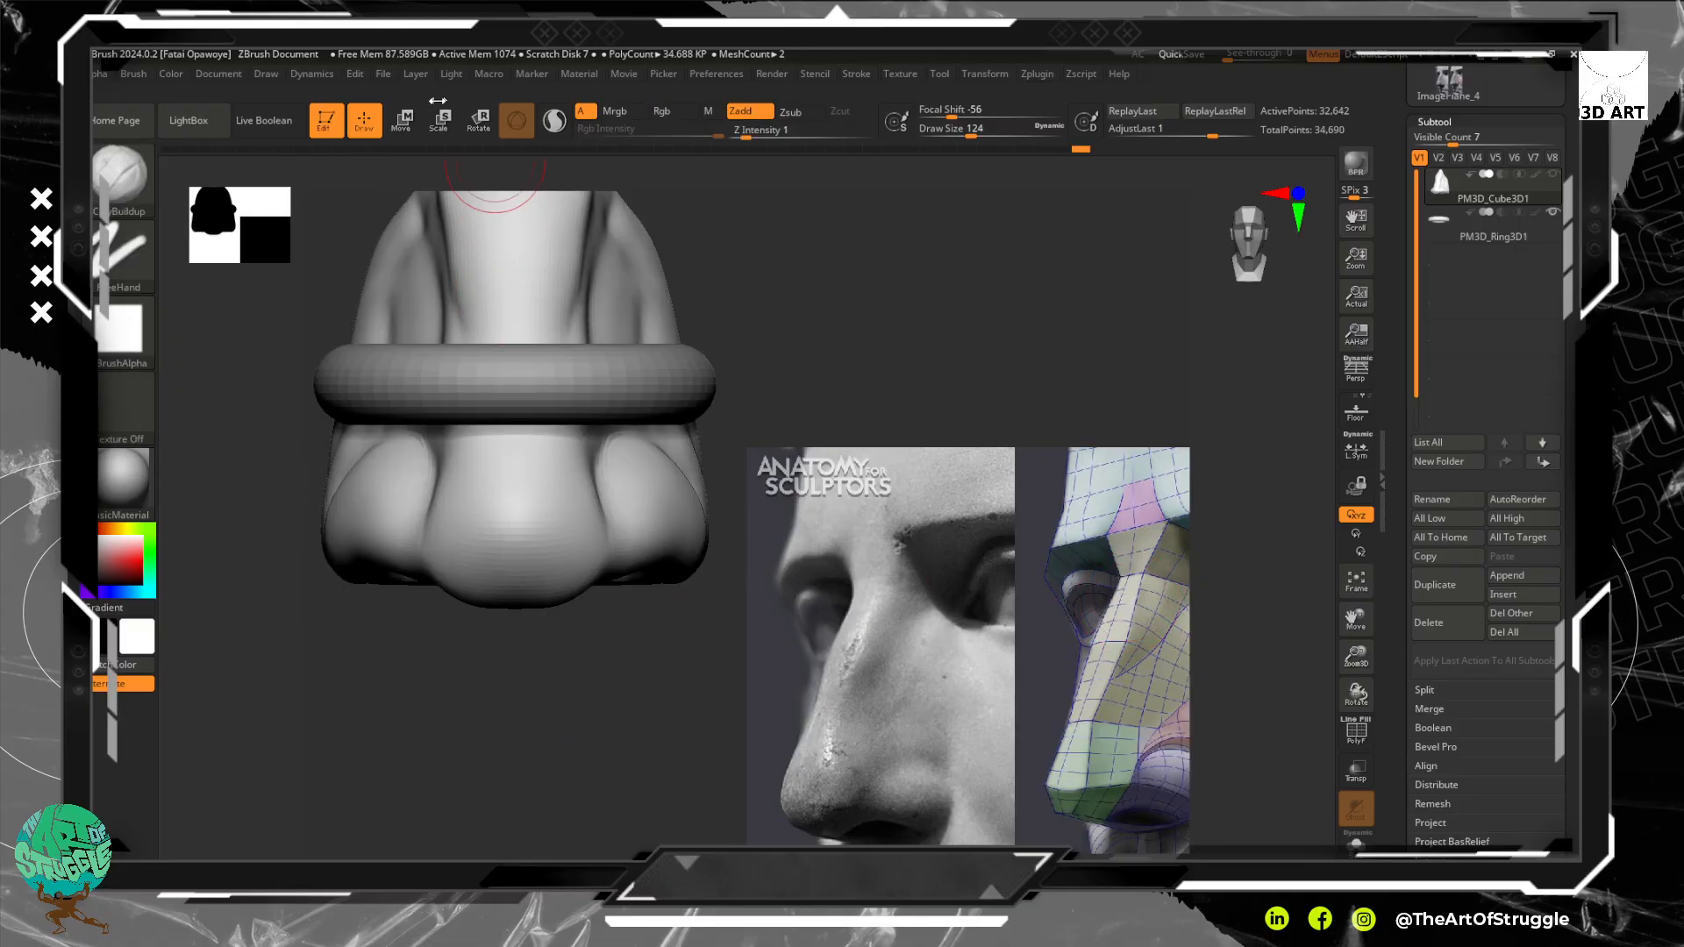
Select the ring subtool, keep the nose visible, and move the ring down below the base of the nose
click(404, 123)
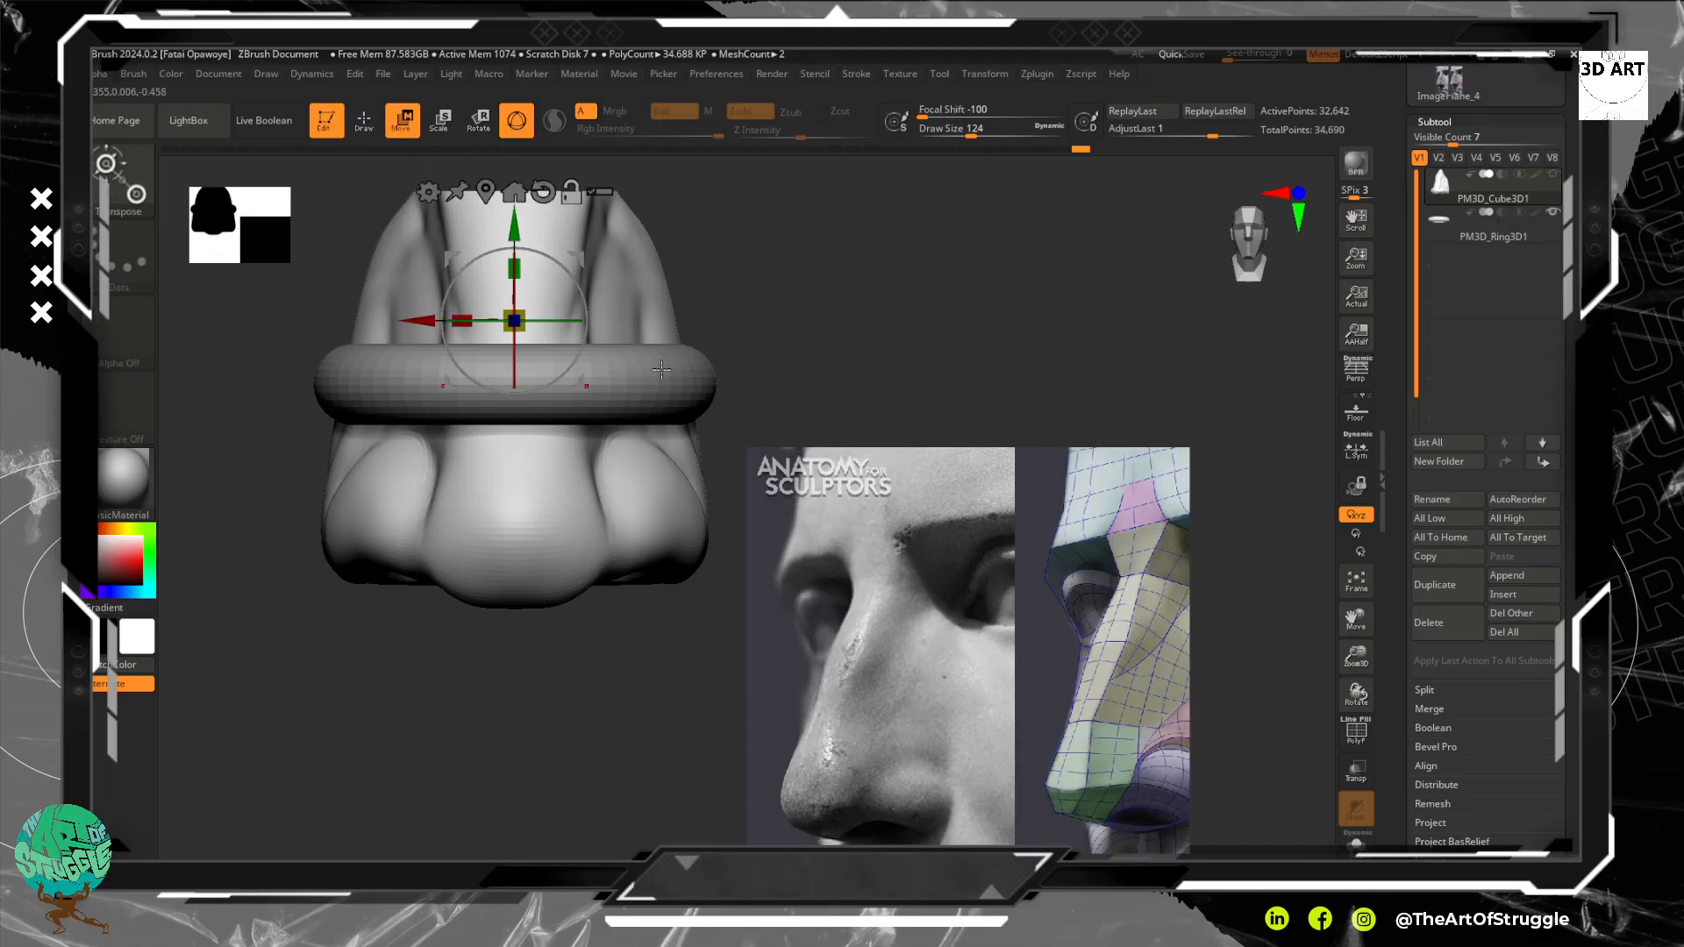
ctrl+shift+click(661, 370)
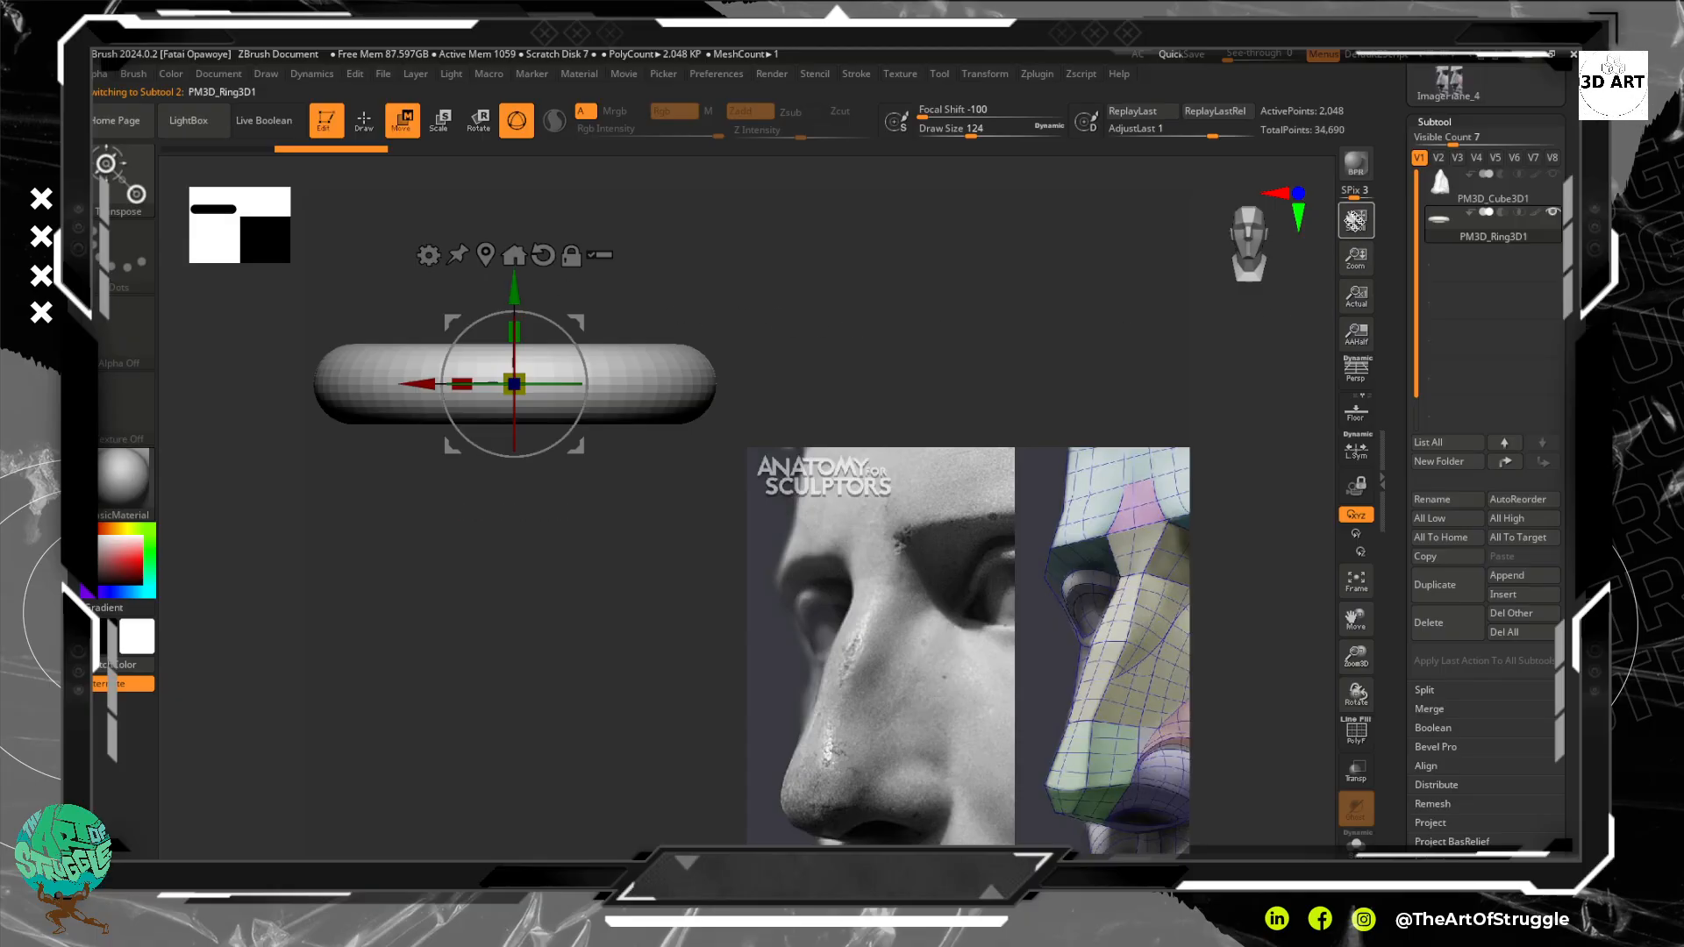
click(1552, 176)
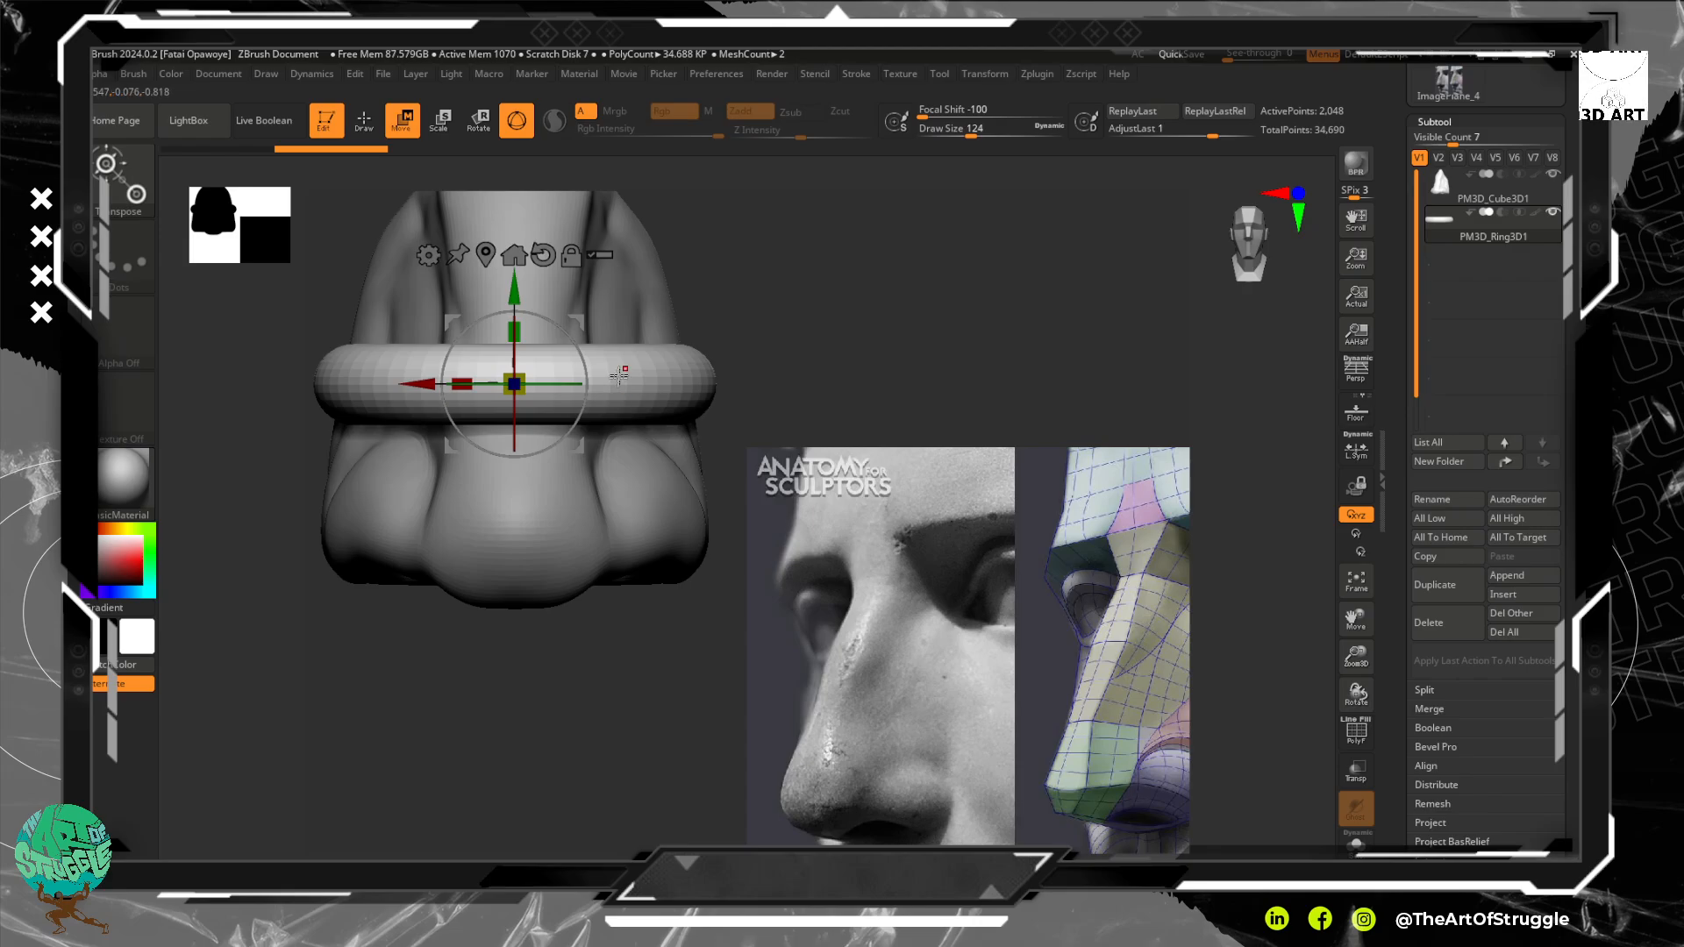
drag(518, 295, 520, 509)
drag(578, 733, 576, 632)
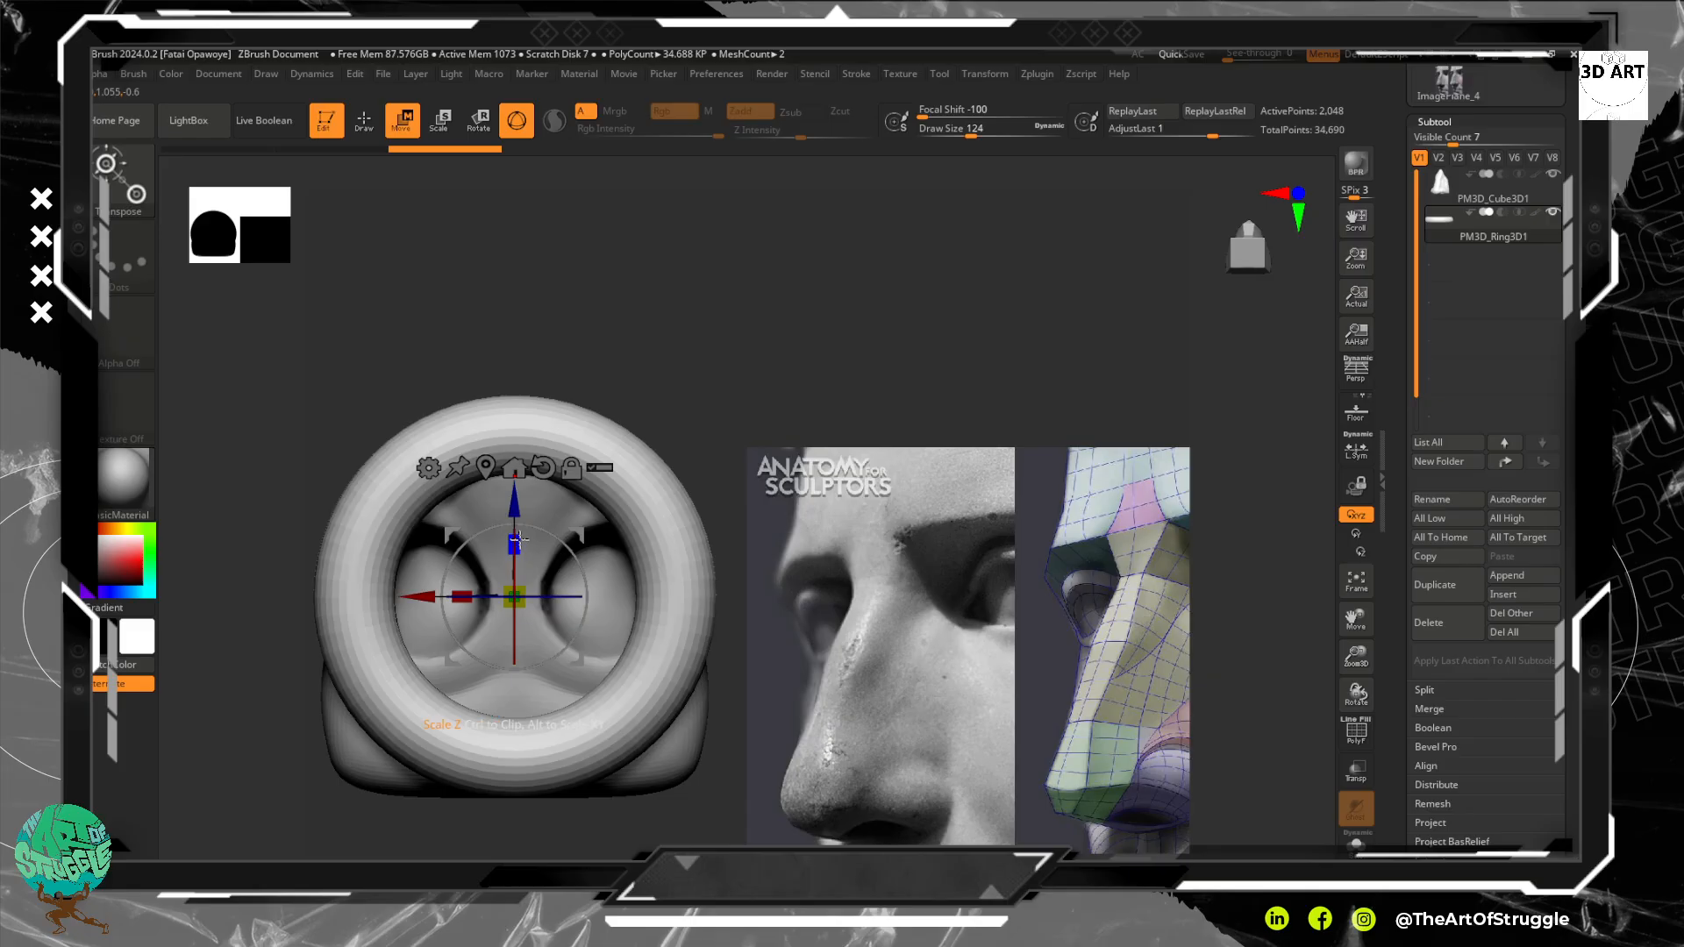
shift+drag(778, 334, 643, 453)
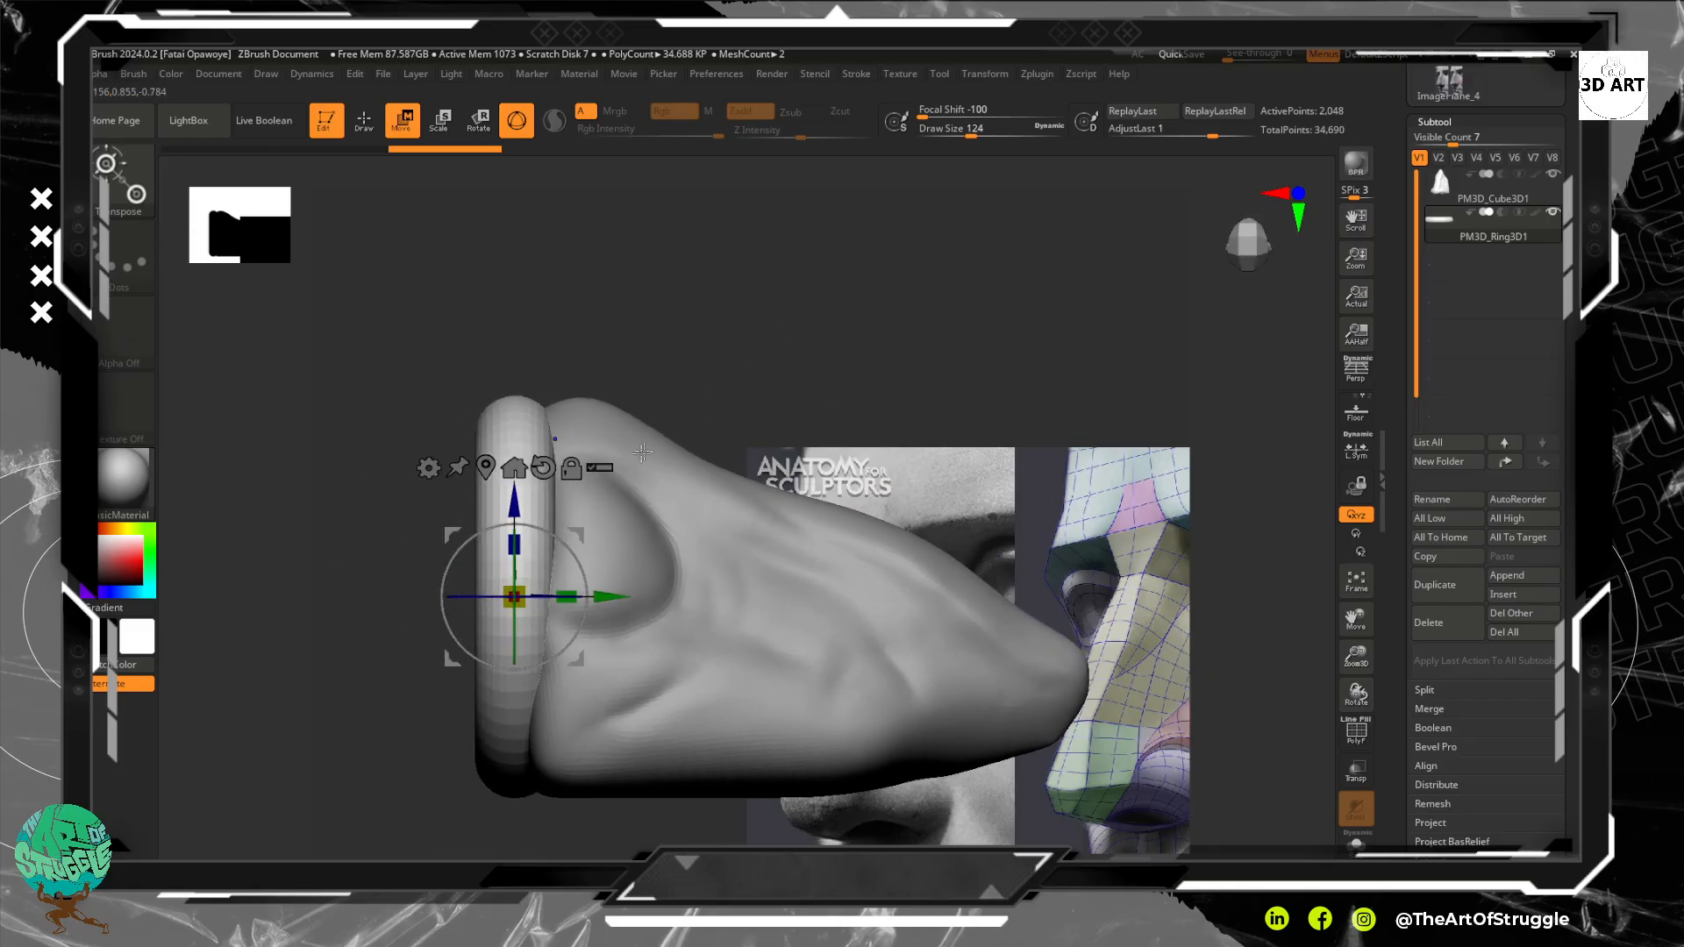
Scale the ring down and rotate and move it so it hangs upright through the septum under the tip
drag(521, 591, 517, 653)
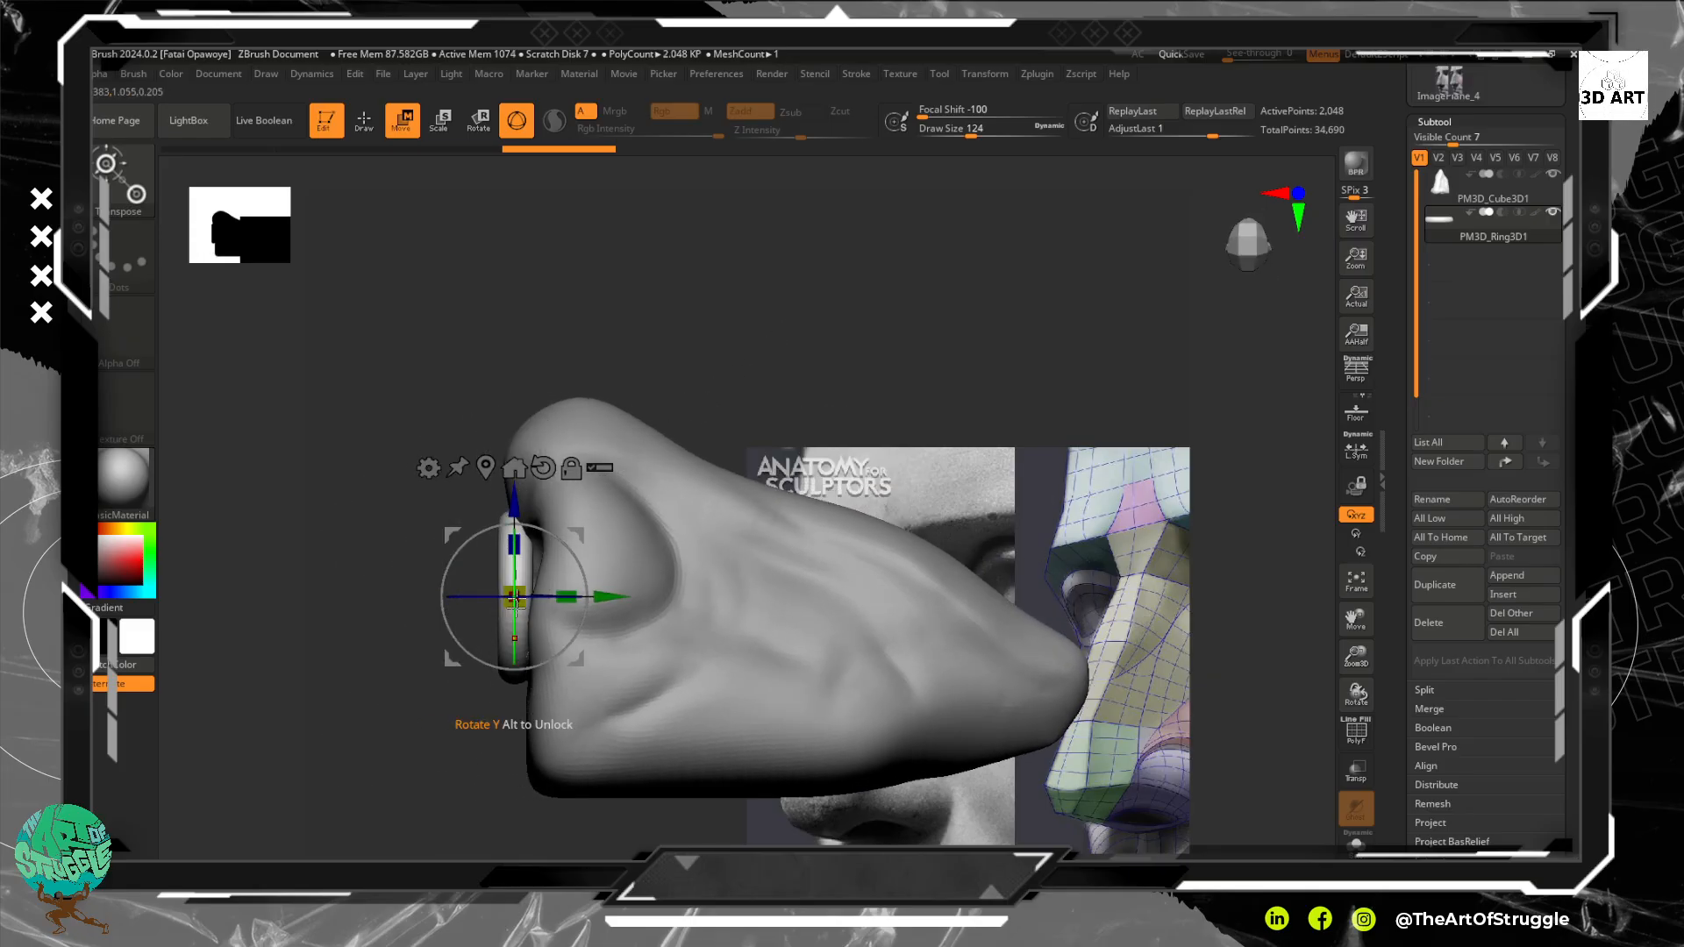
drag(586, 352, 681, 410)
drag(808, 377, 760, 508)
alt+drag(618, 767, 692, 691)
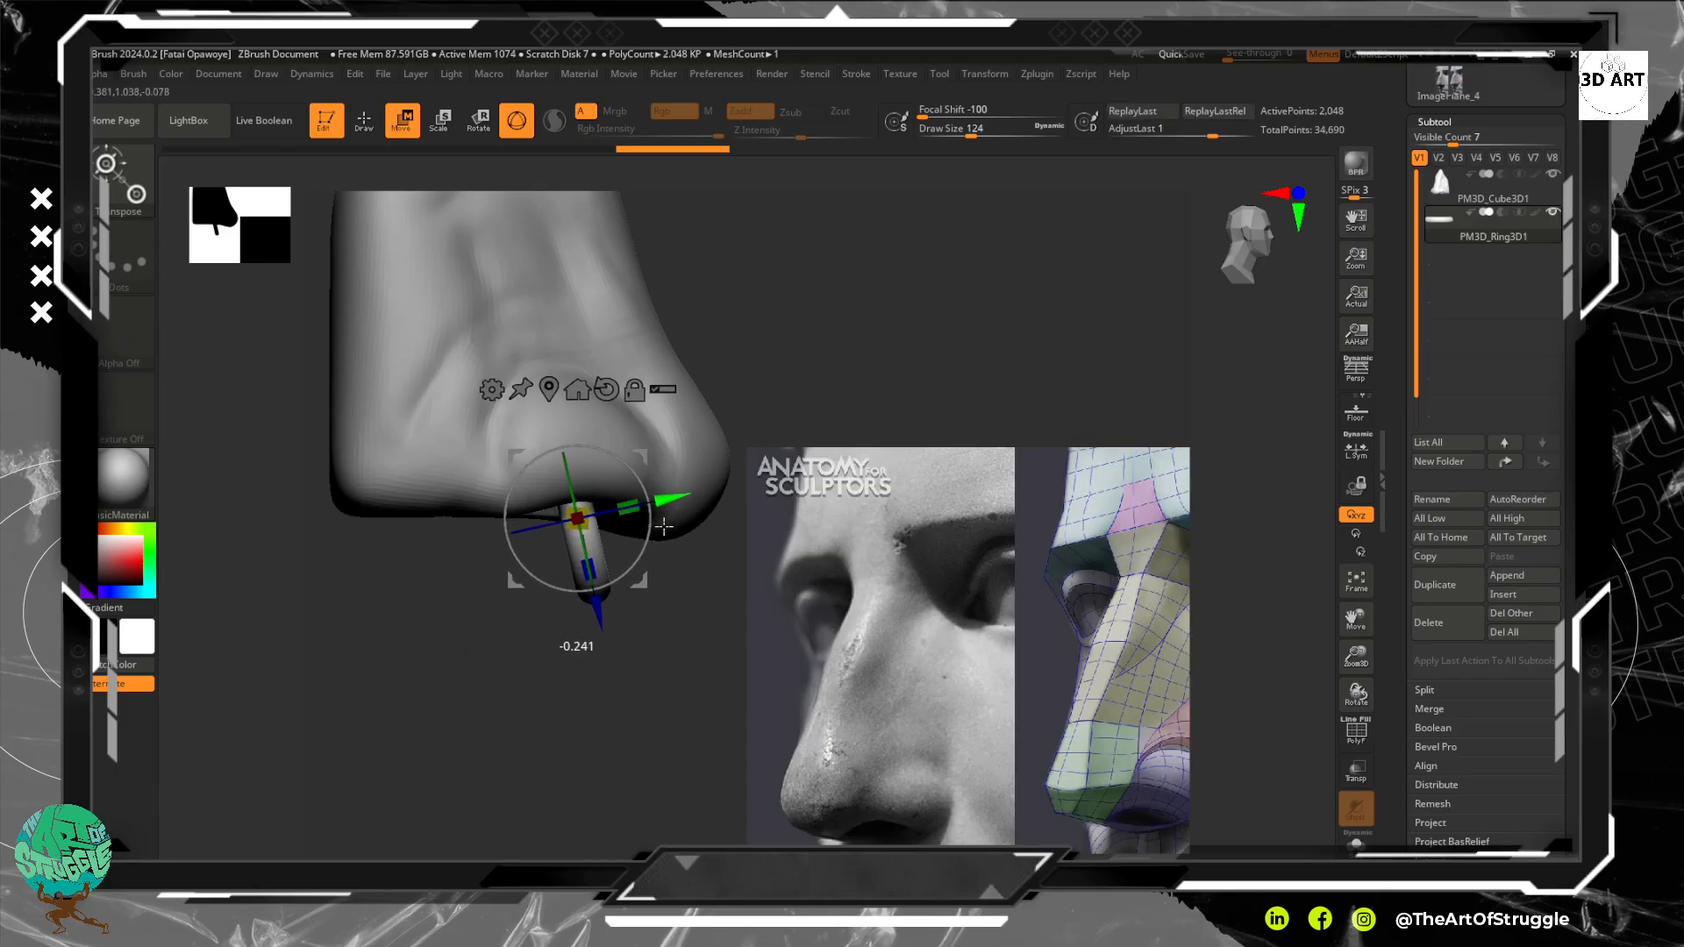
shift+drag(653, 570, 587, 634)
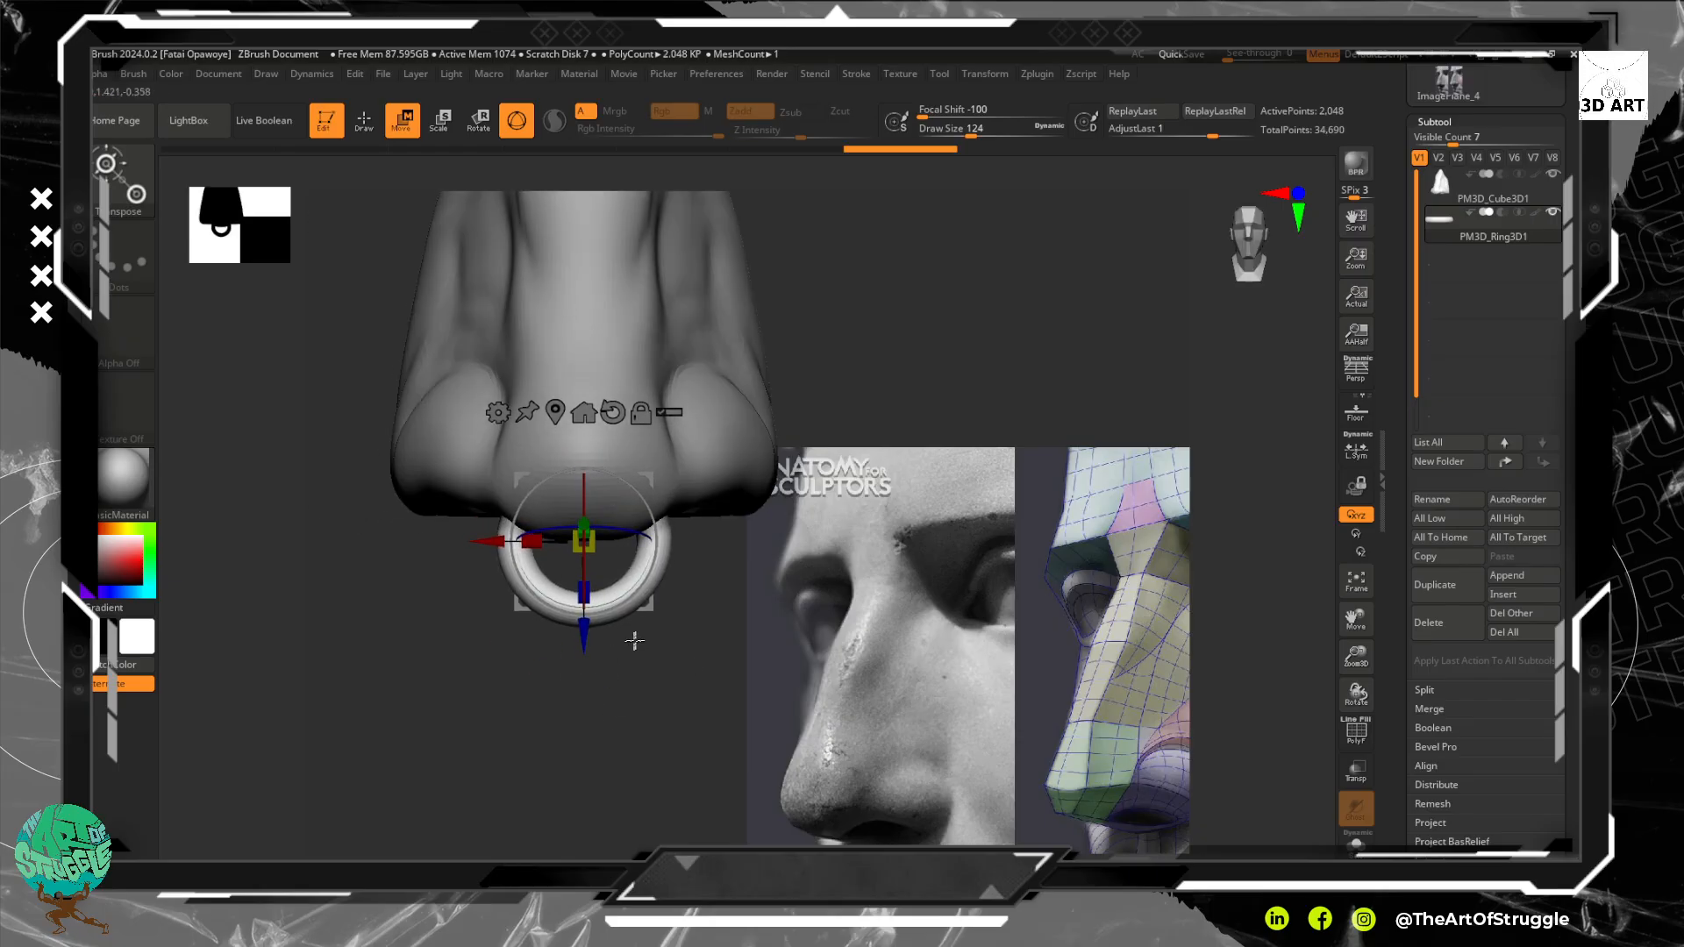
Return to Draw mode and make the nose the active subtool, checking the ring's placement from the front and side
alt+drag(679, 674, 659, 566)
drag(776, 407, 793, 338)
alt+drag(761, 407, 679, 620)
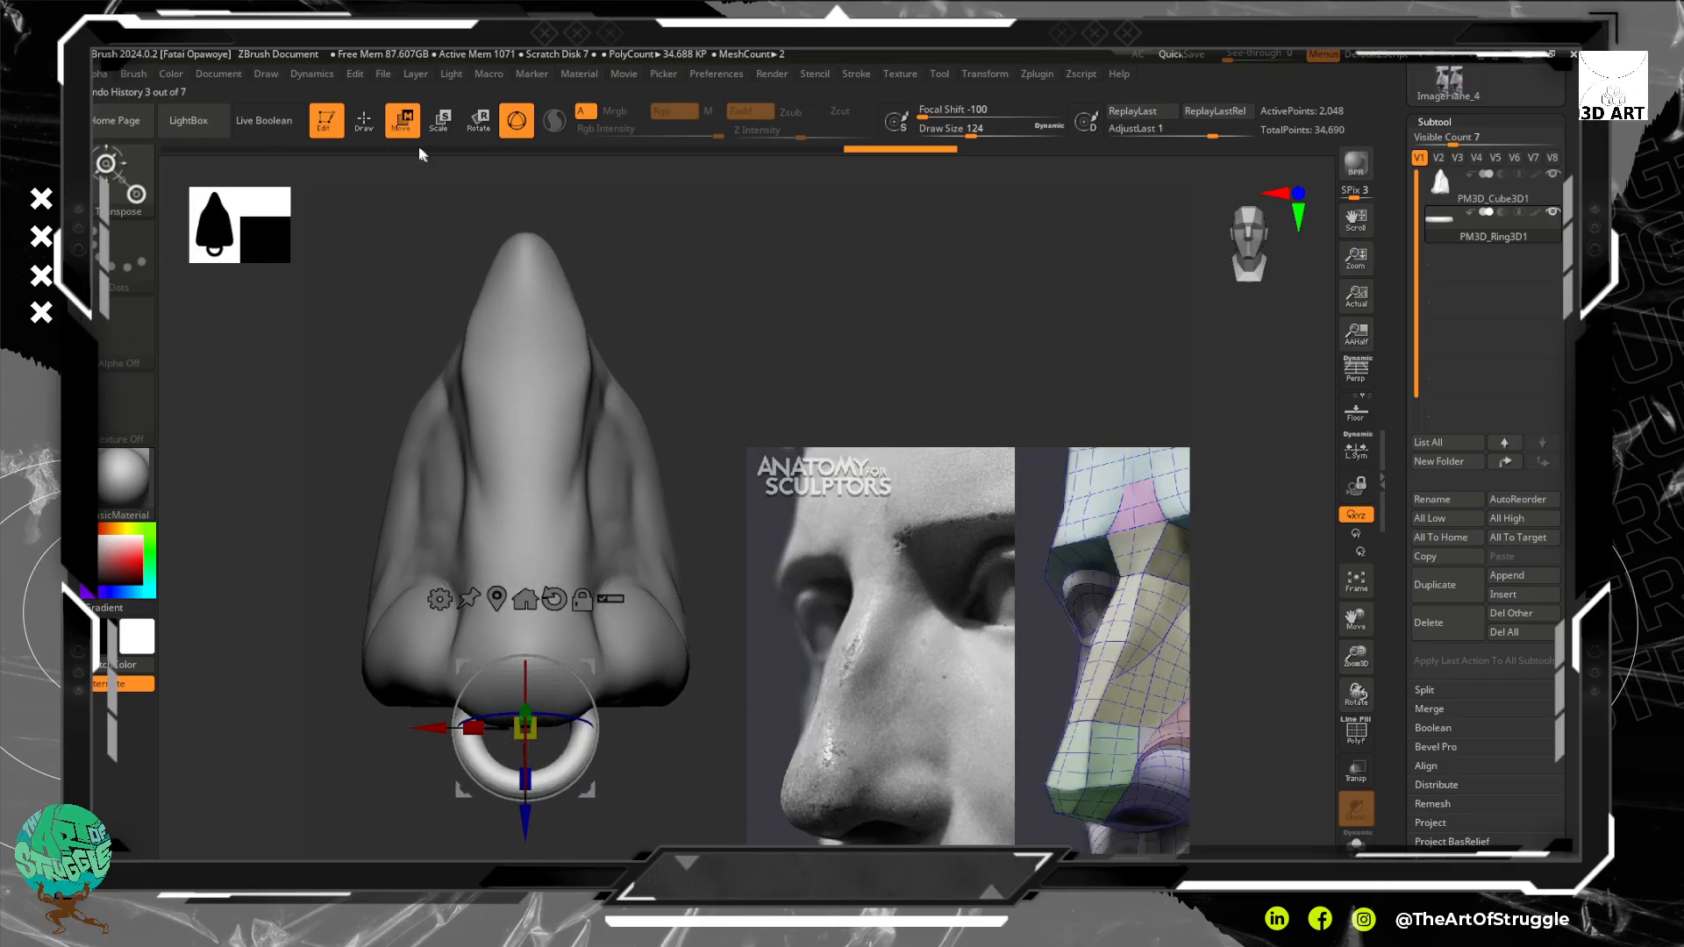
click(365, 122)
mouse_move(763, 421)
alt+mouse_down()
mouse_move(834, 365)
mouse_move(791, 344)
alt+mouse_up()
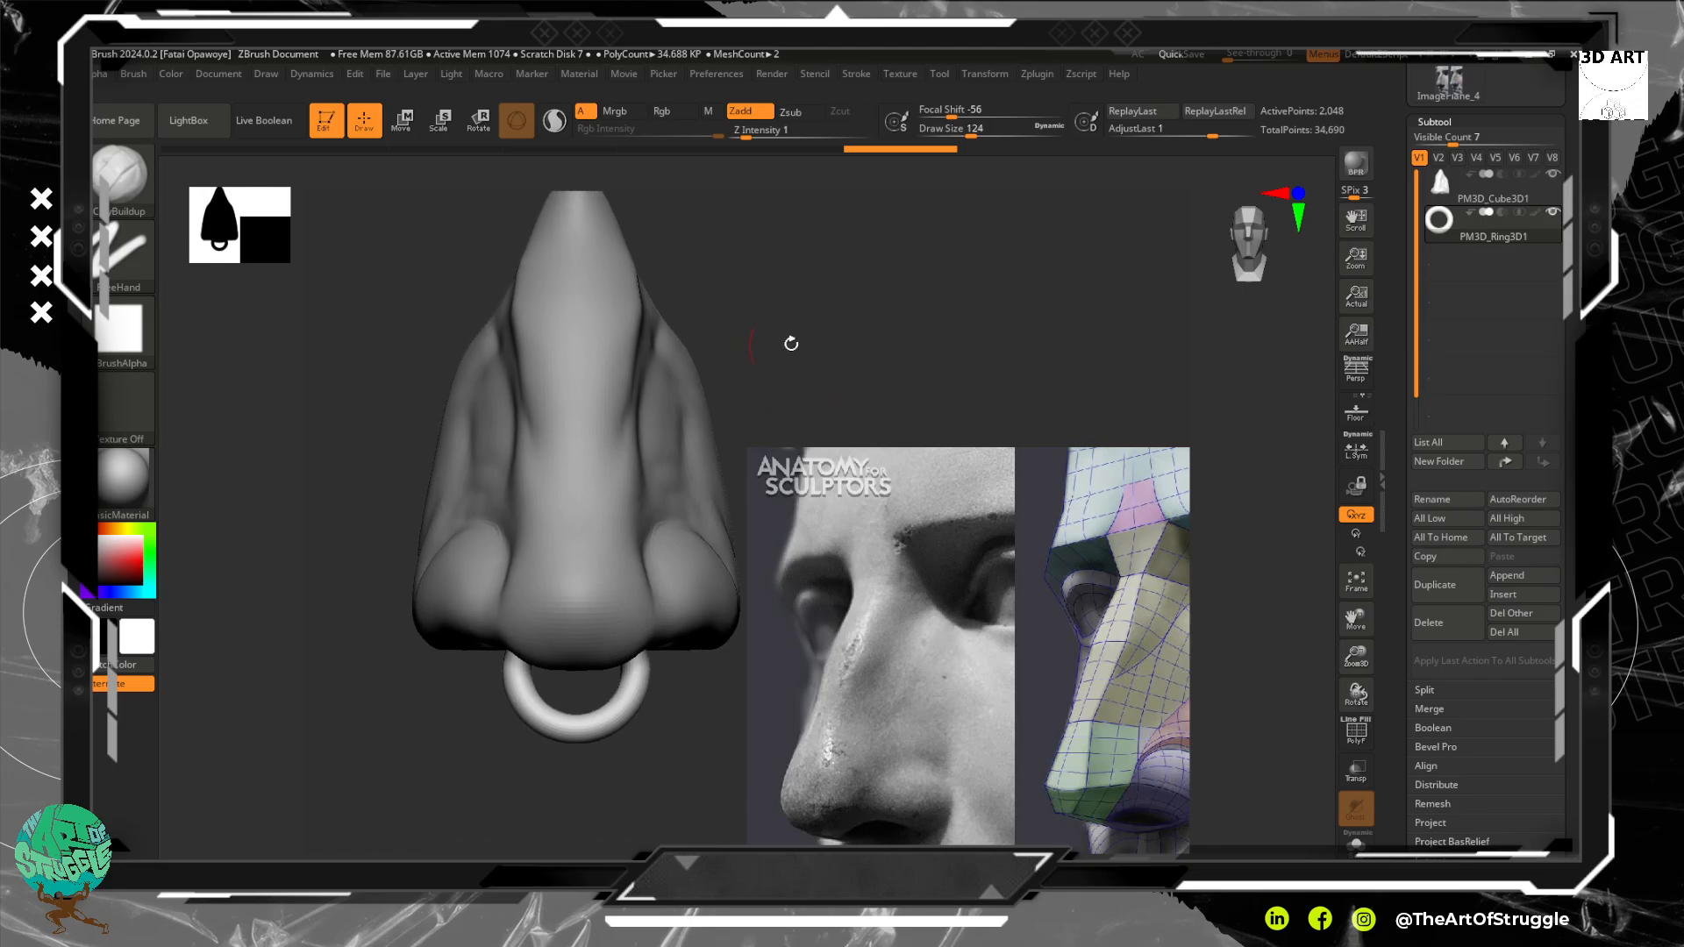
alt+click(701, 421)
drag(924, 395, 841, 384)
drag(826, 476, 874, 403)
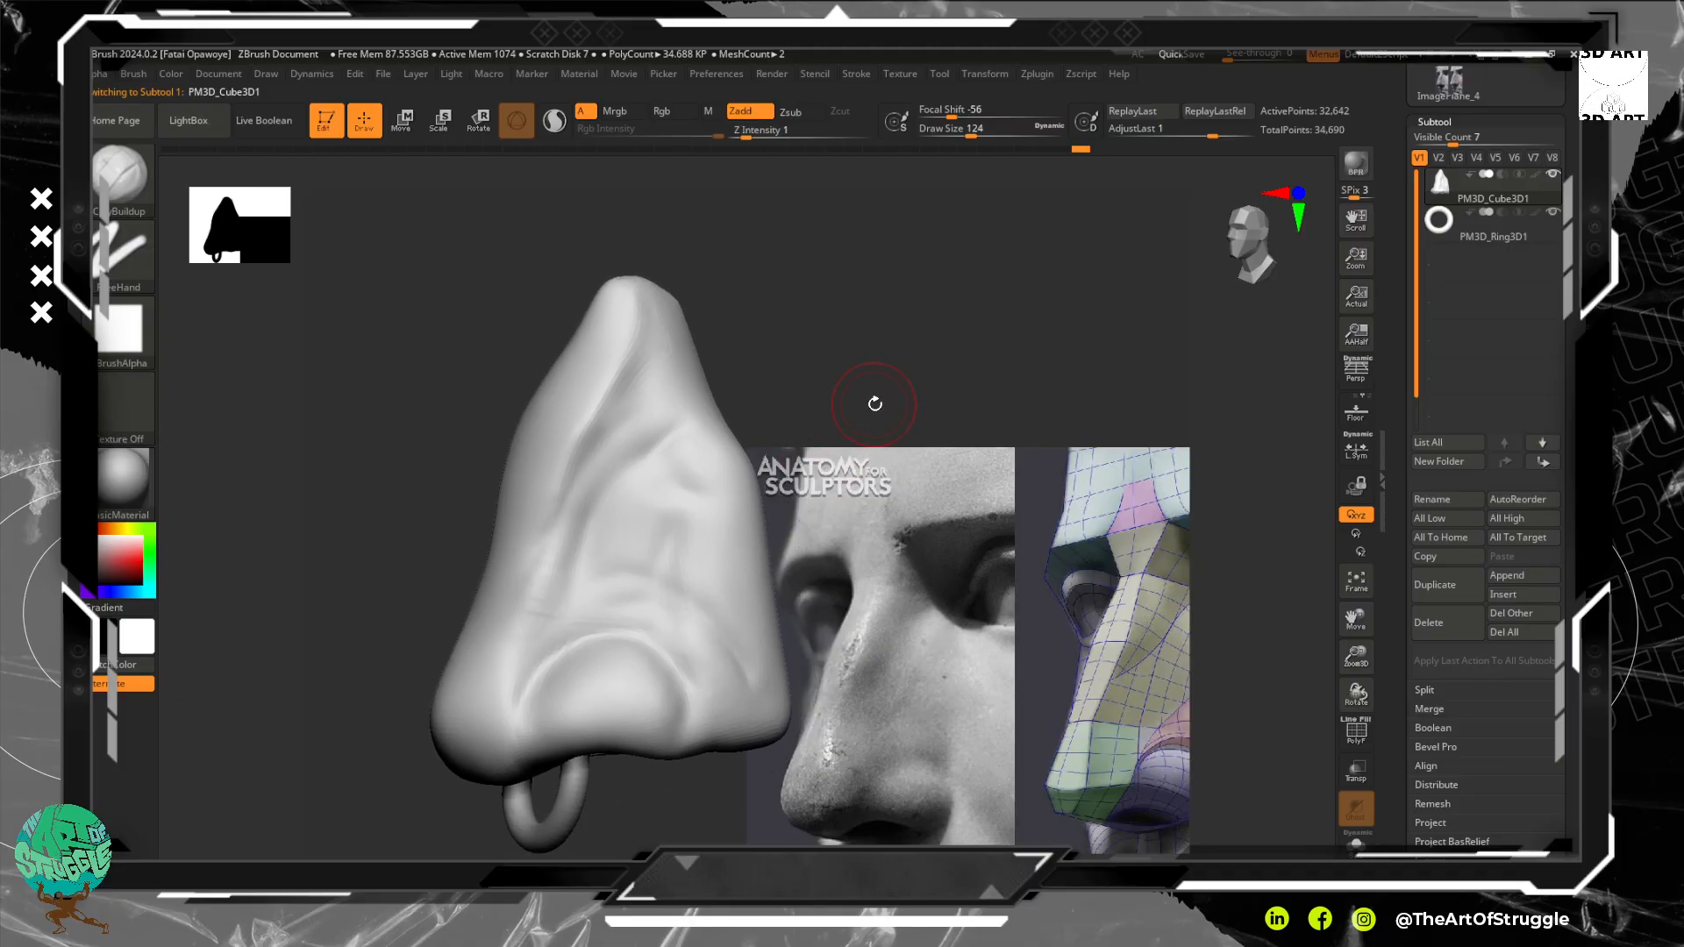